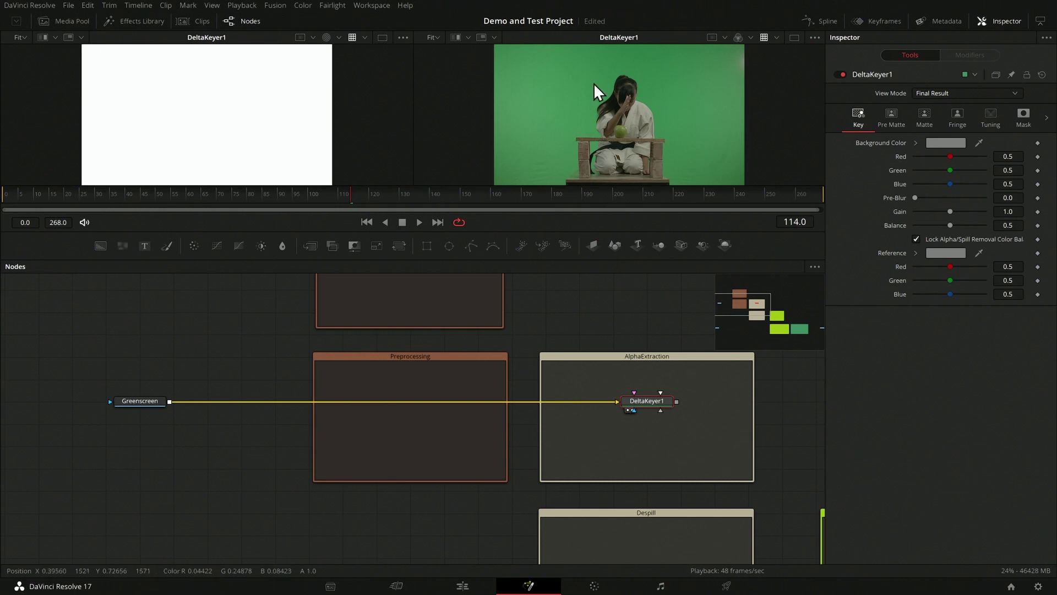
# Sample the green backdrop beside the subject as DeltaKeyer1's background color and inspect the matte's edge noise up close.
pyautogui.moveTo(979, 143); pyautogui.dragTo(595, 85)
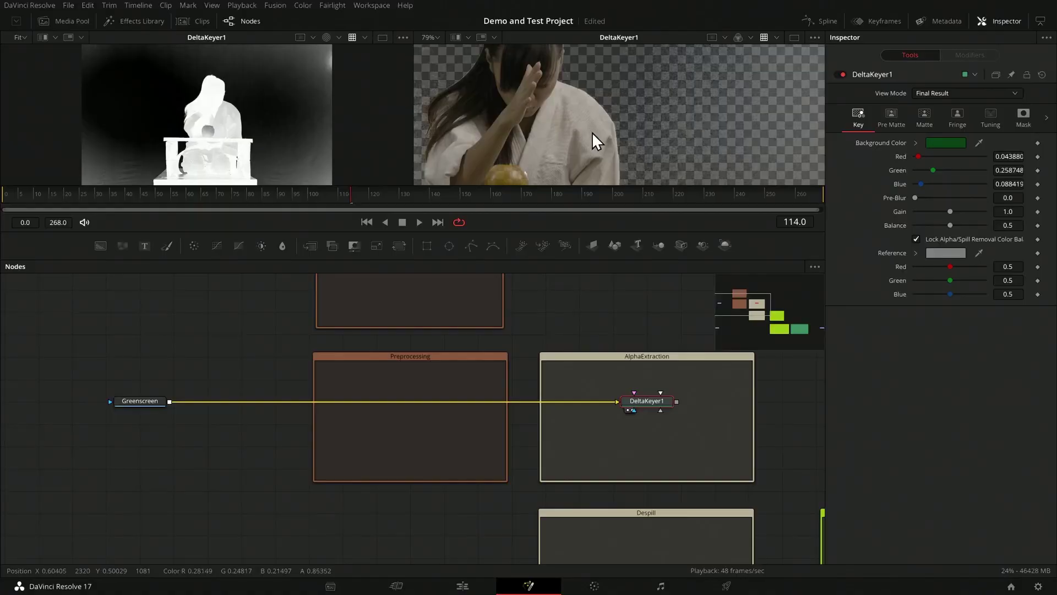
pyautogui.scroll(8, 247, 117)
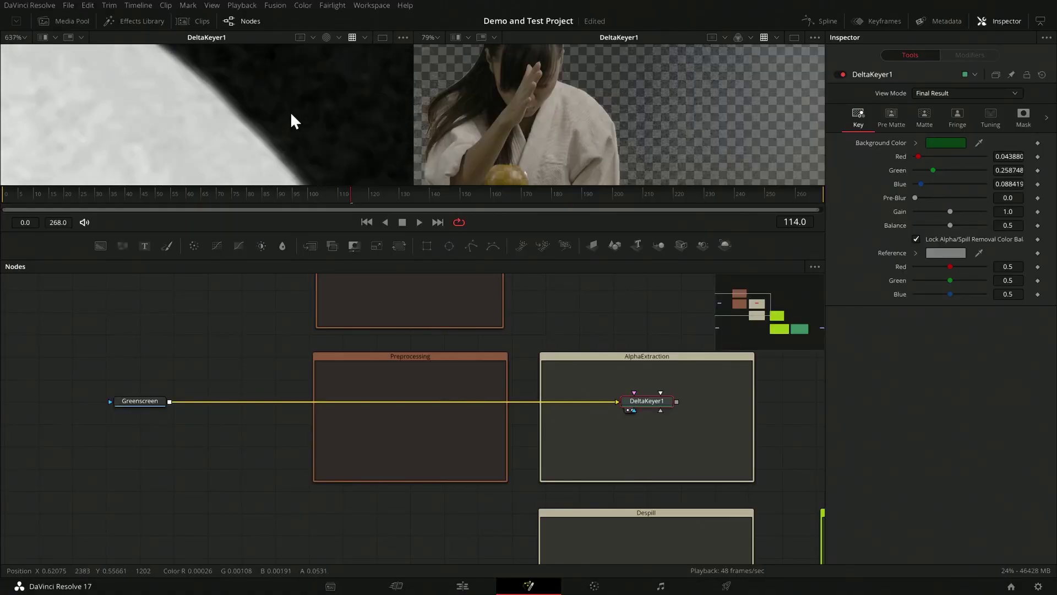
pyautogui.scroll(-3, 302, 99)
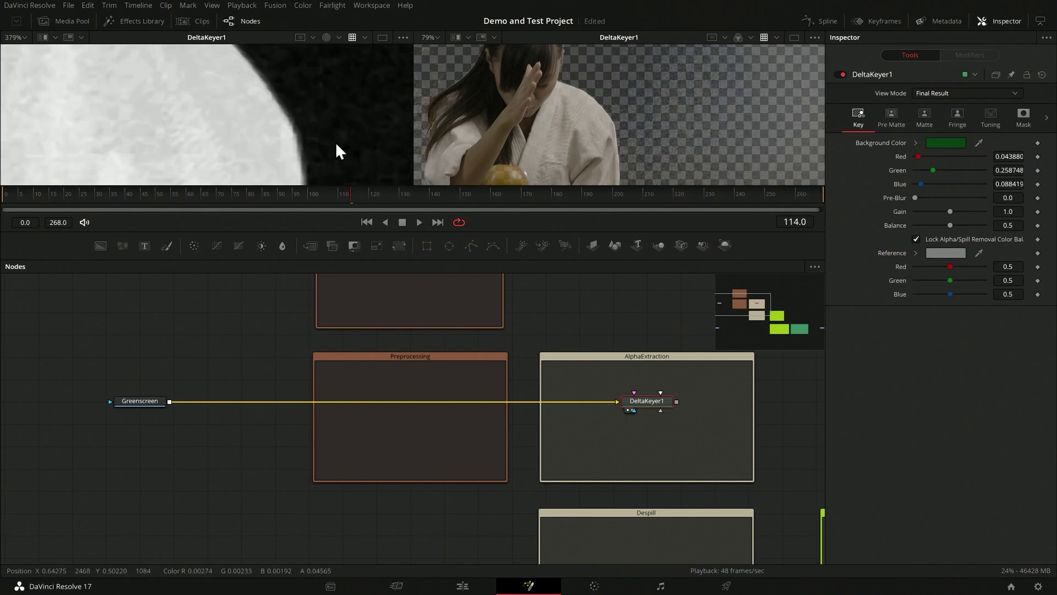
pyautogui.scroll(2, 301, 129)
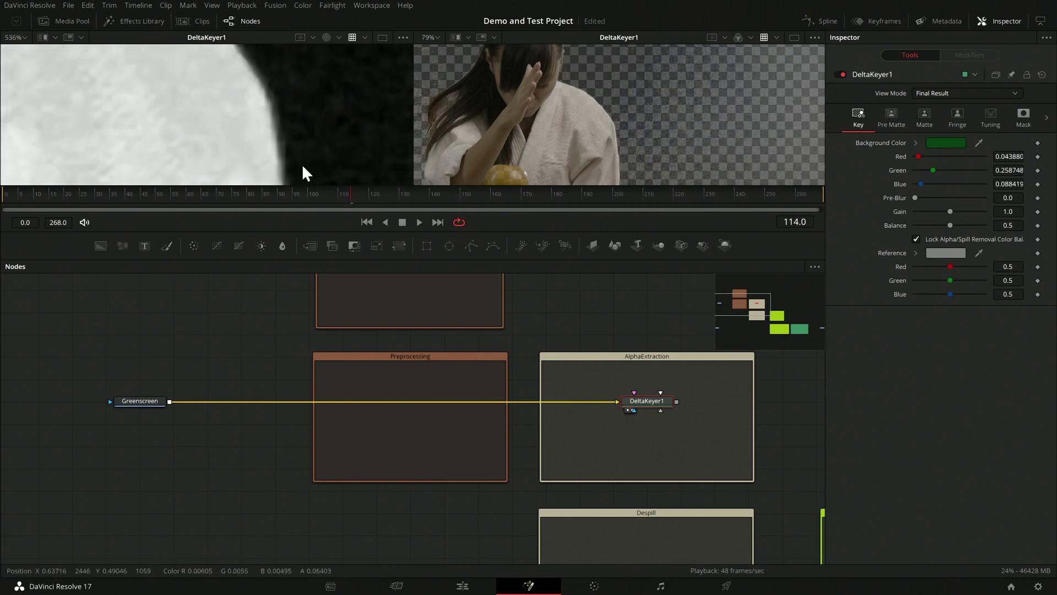
# Tighten DeltaKeyer1's matte threshold to 0.117 low and 0.783 high.
pyautogui.click(930, 117)
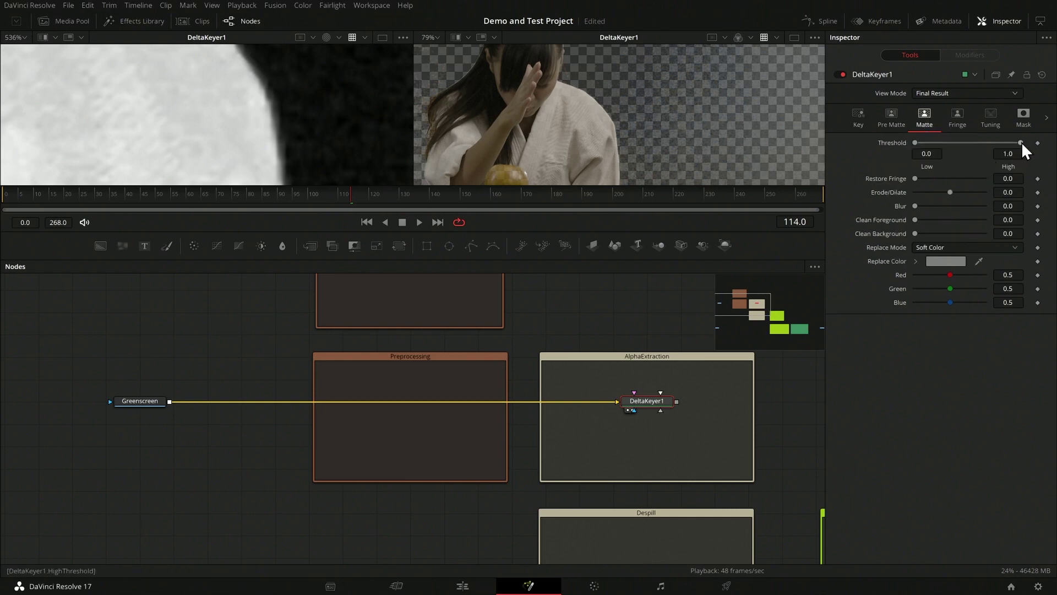
pyautogui.moveTo(1021, 143); pyautogui.dragTo(984, 143)
pyautogui.moveTo(915, 144); pyautogui.dragTo(999, 142)
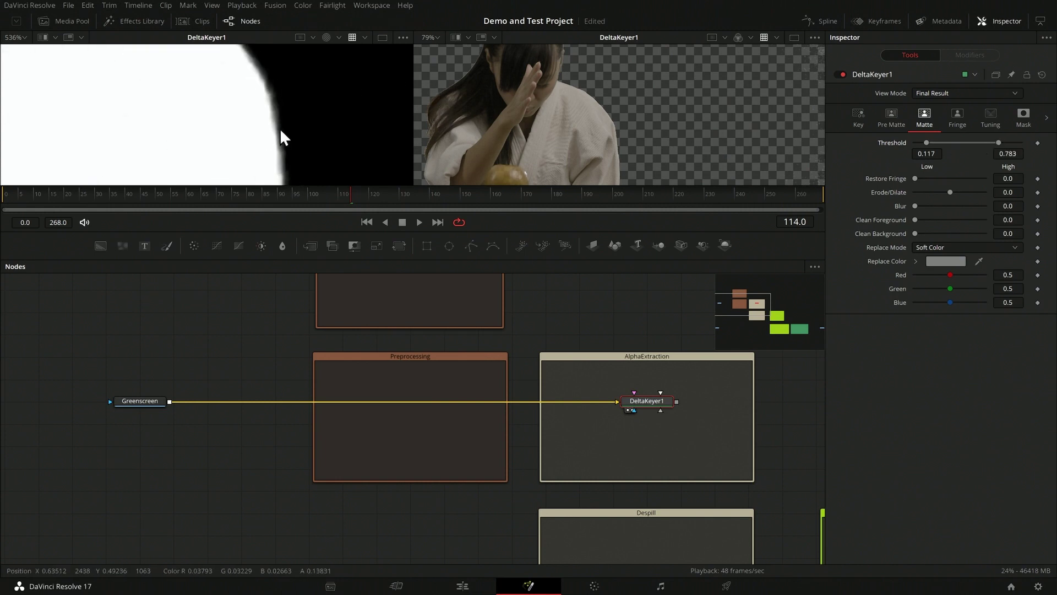
pyautogui.click(867, 118)
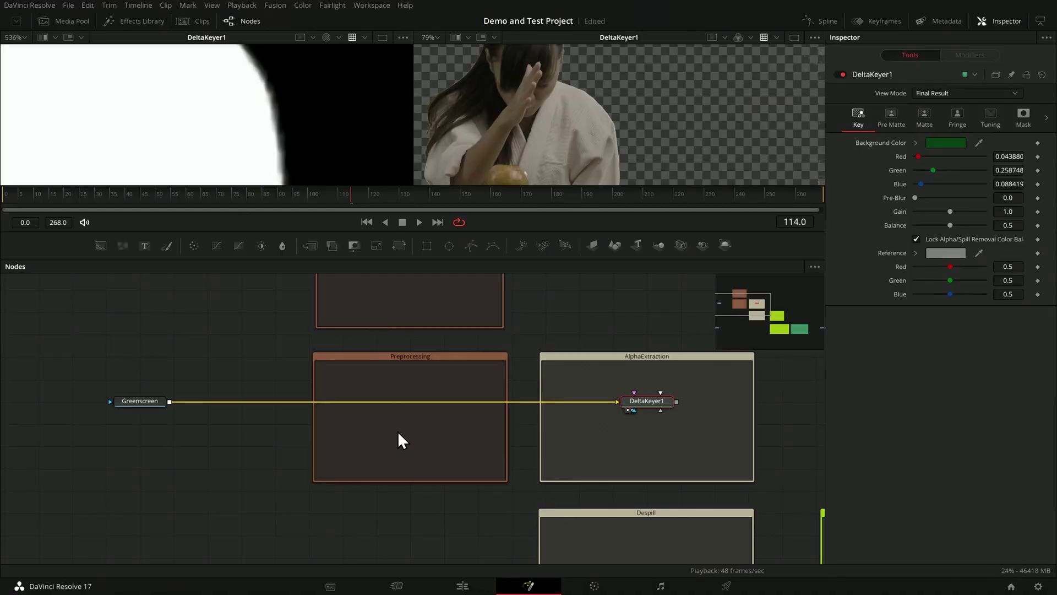
# Insert a Noise Reduction node in the Preprocessing area between Greenscreen and DeltaKeyer1.
pyautogui.hotkey('shift', 'space')
pyautogui.write('nois')
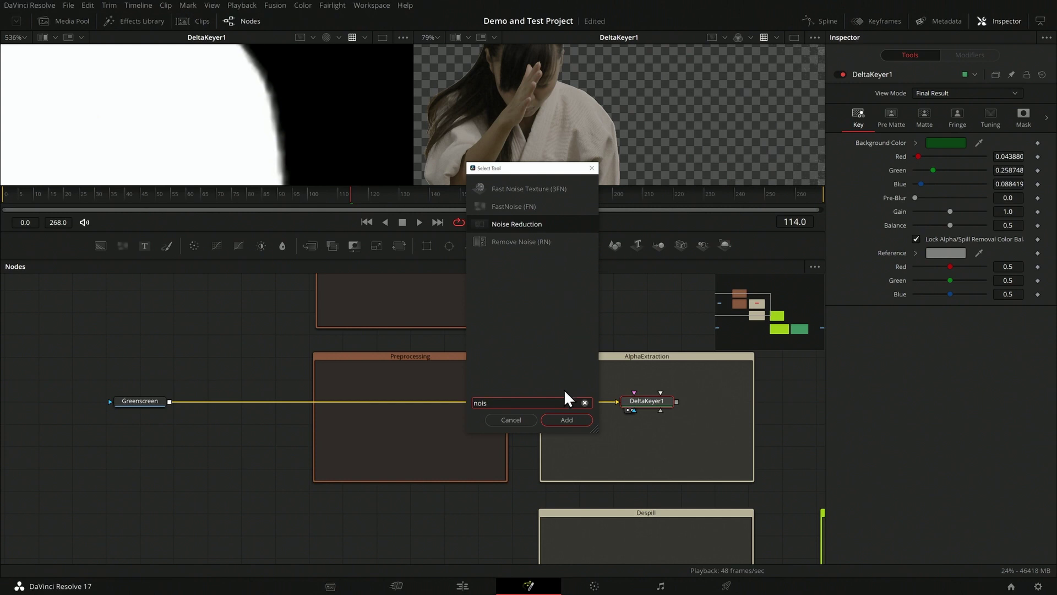
pyautogui.click(563, 420)
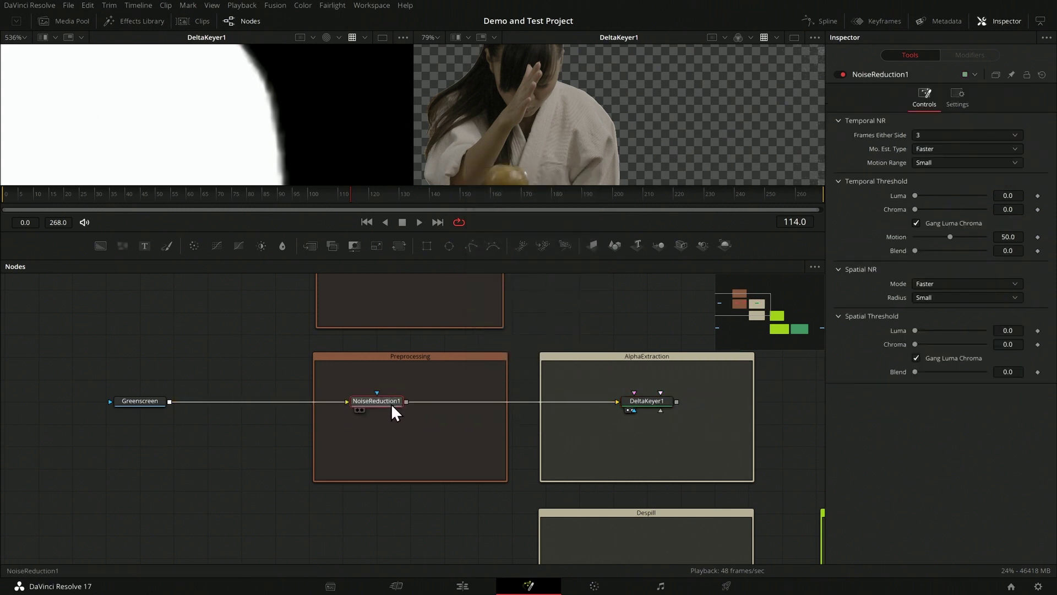
# Set NoiseReduction1's ganged temporal luma and chroma thresholds to 3.8, checking the matte edges and fine hair detail.
pyautogui.click(392, 399)
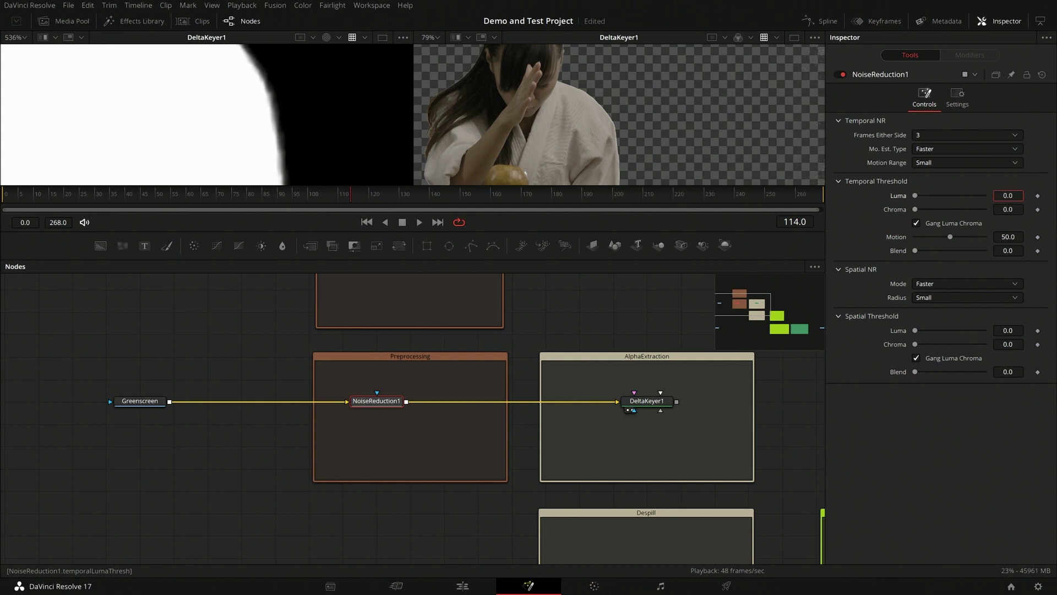
pyautogui.moveTo(1008, 195); pyautogui.dragTo(1024, 195)
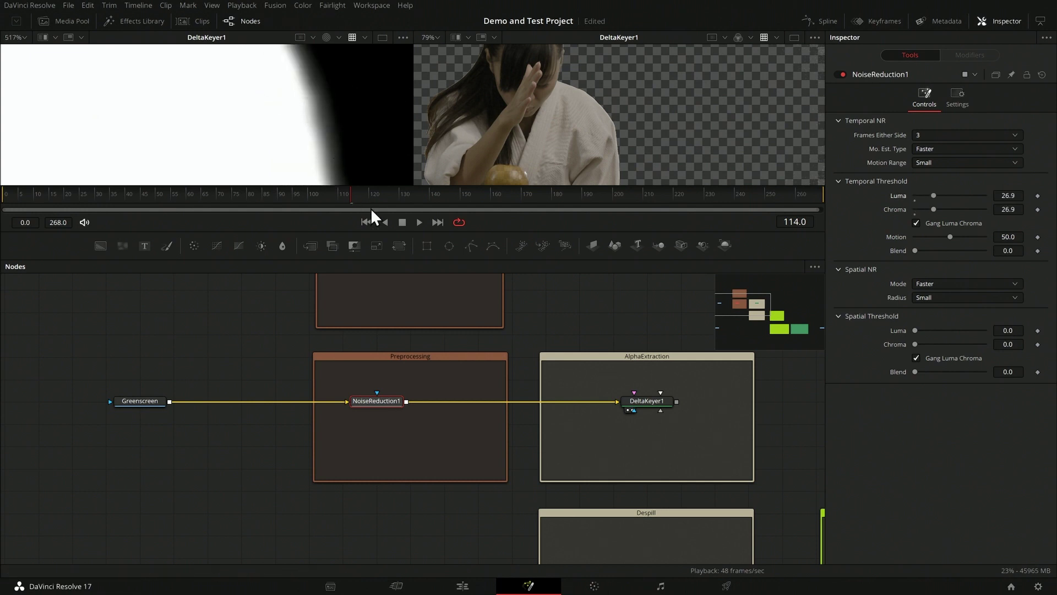
pyautogui.moveTo(373, 233); pyautogui.dragTo(378, 279)
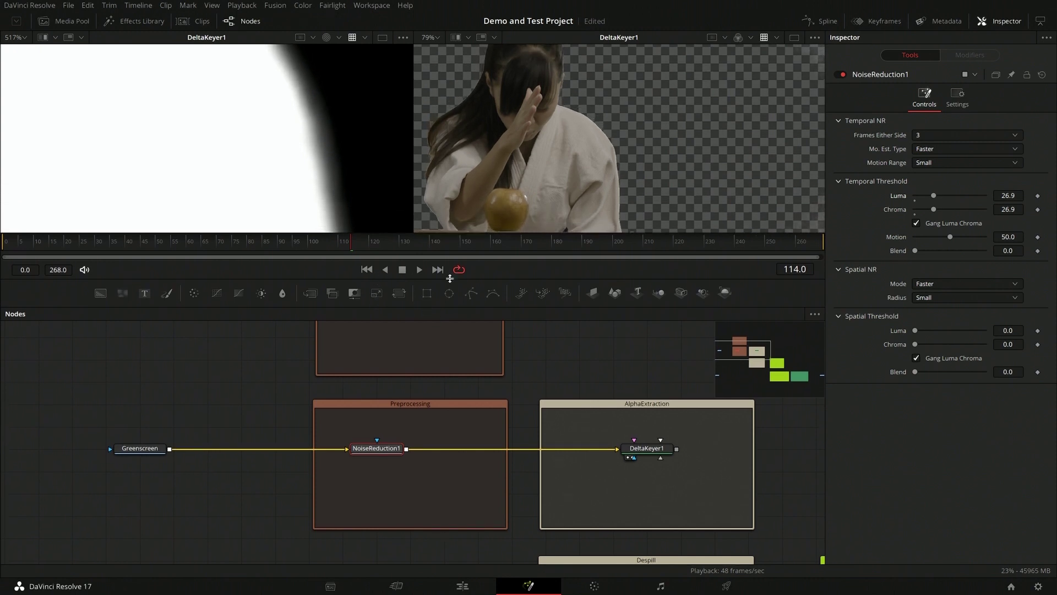
pyautogui.moveTo(1019, 194); pyautogui.dragTo(986, 196)
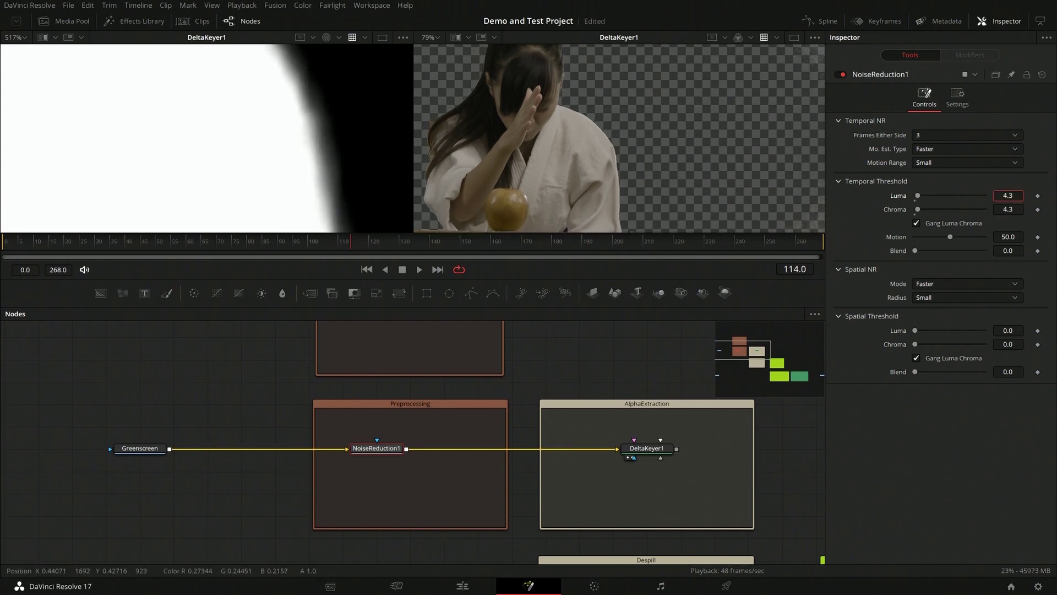
pyautogui.scroll(-4, 276, 87)
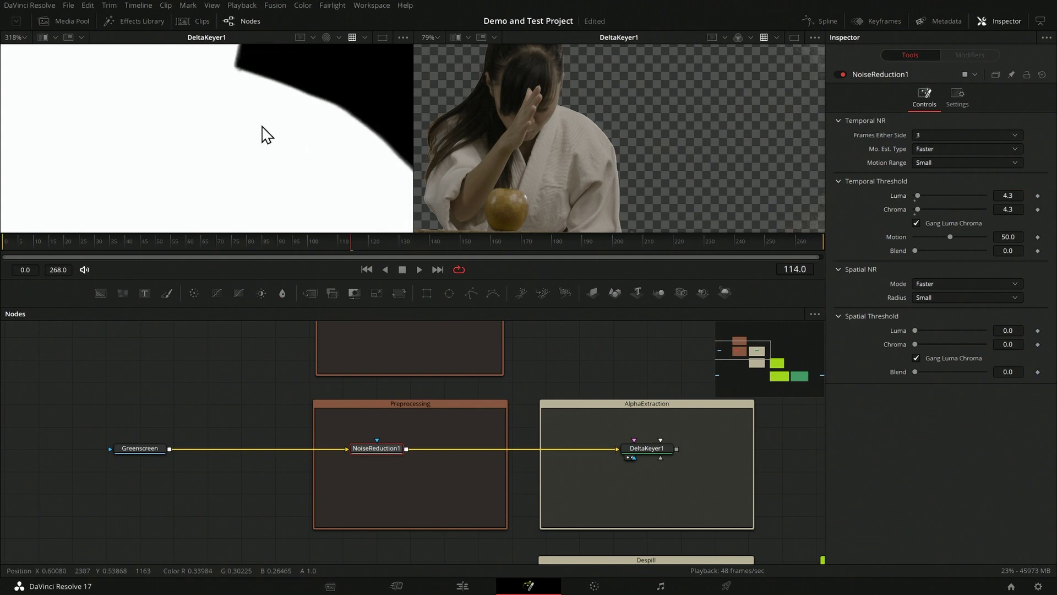
pyautogui.scroll(7, 267, 135)
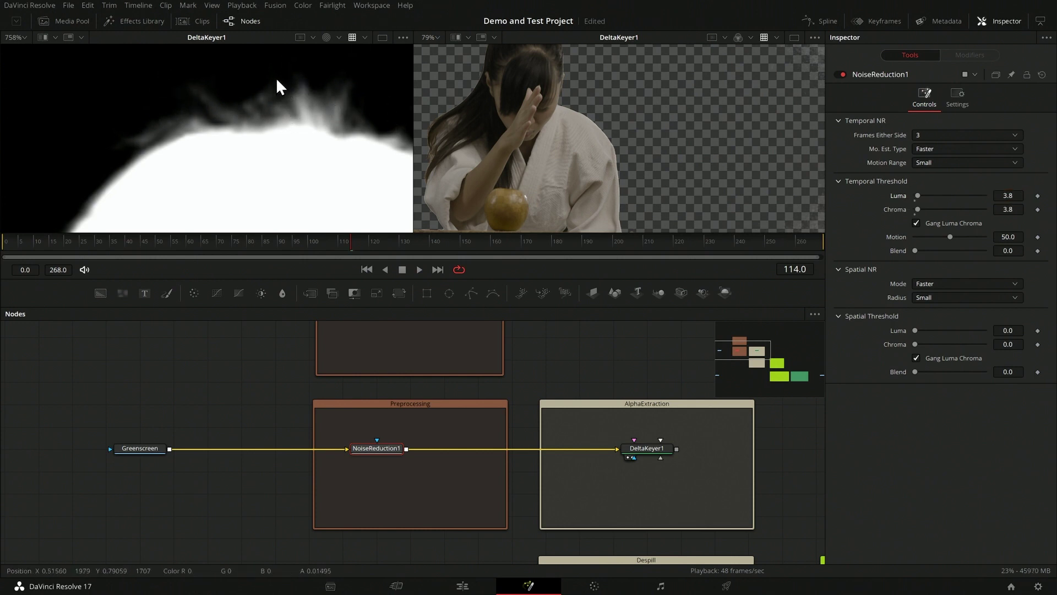
pyautogui.scroll(-15, 290, 107)
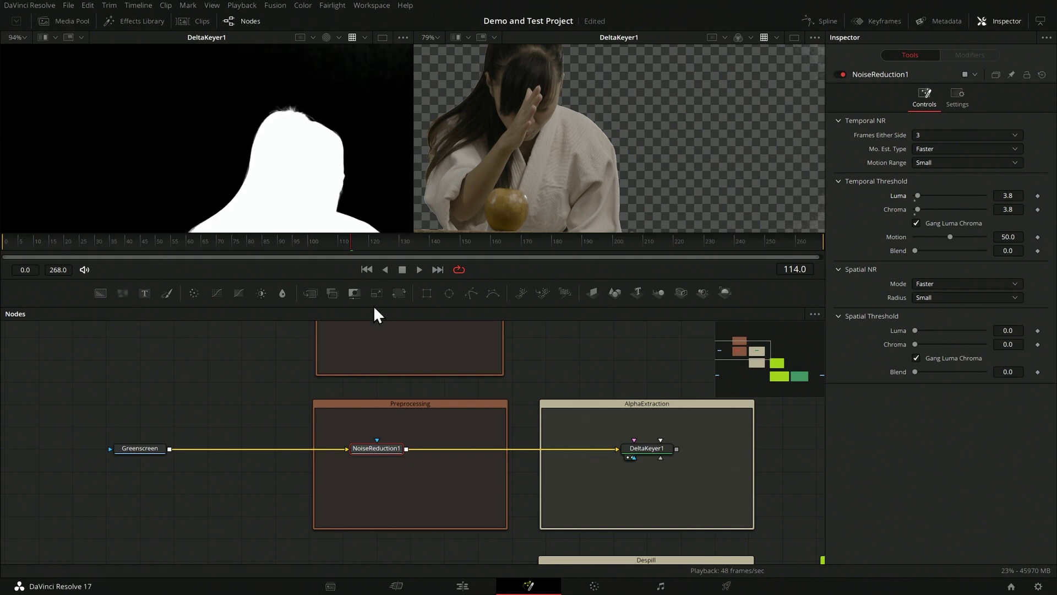
# Insert a Brightness/Contrast node after NoiseReduction1 and raise its gamma to 2.4.
pyautogui.moveTo(321, 128); pyautogui.dragTo(300, 75)
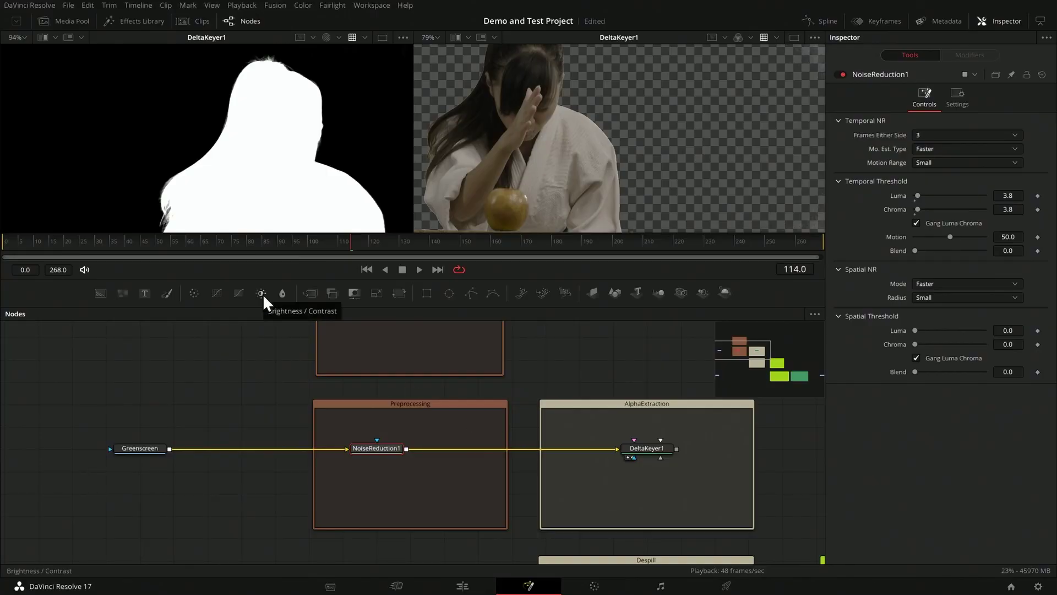
pyautogui.click(262, 293)
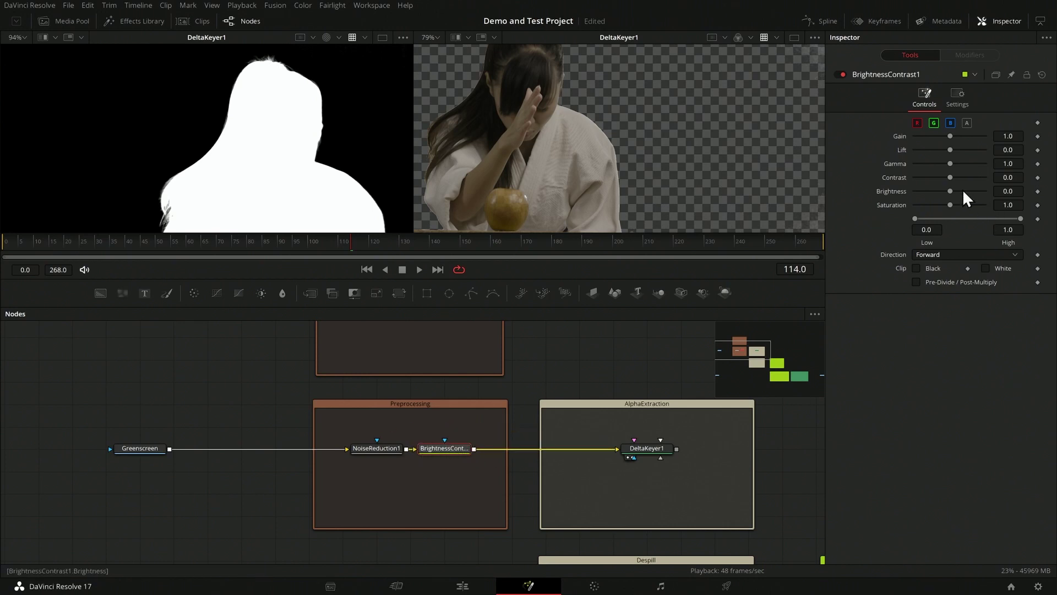
pyautogui.moveTo(951, 164); pyautogui.dragTo(962, 164)
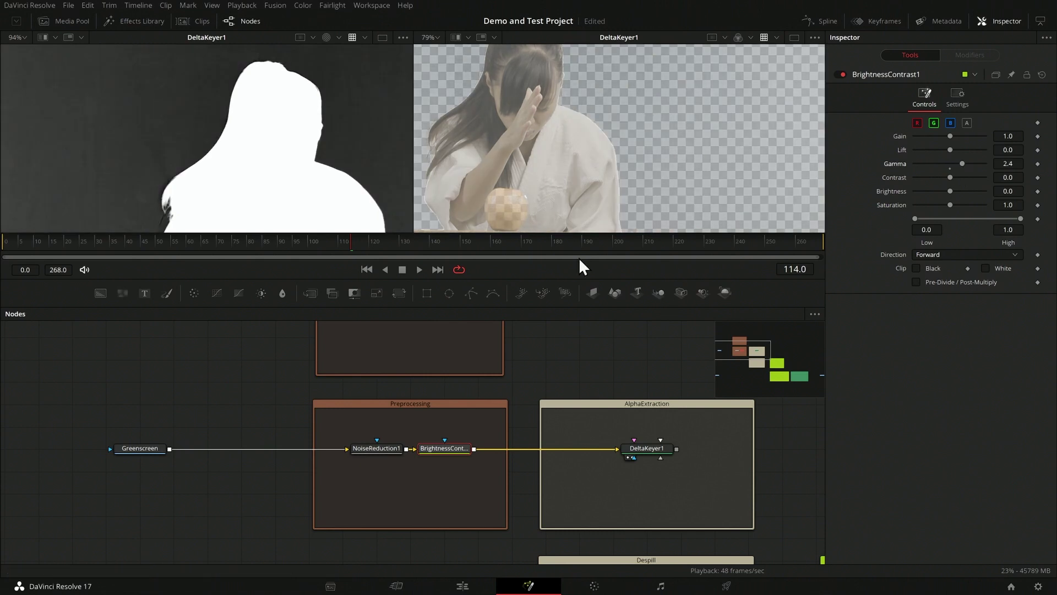
# Resample DeltaKeyer1's background color from the brightened green backdrop and check the full keyed frame.
pyautogui.click(655, 450)
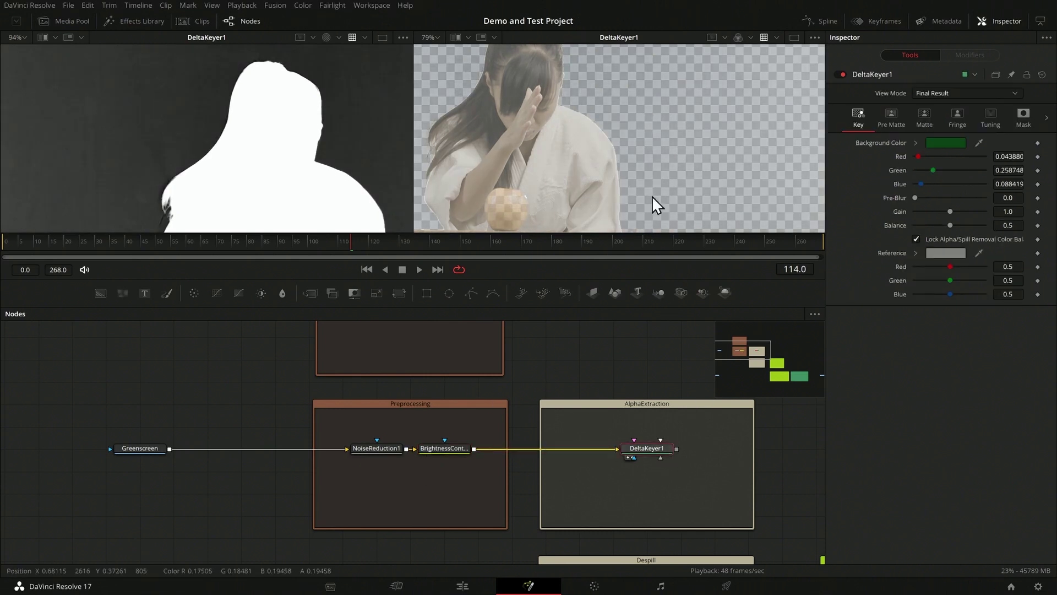
pyautogui.moveTo(979, 143); pyautogui.dragTo(618, 77)
pyautogui.scroll(-3, 682, 118)
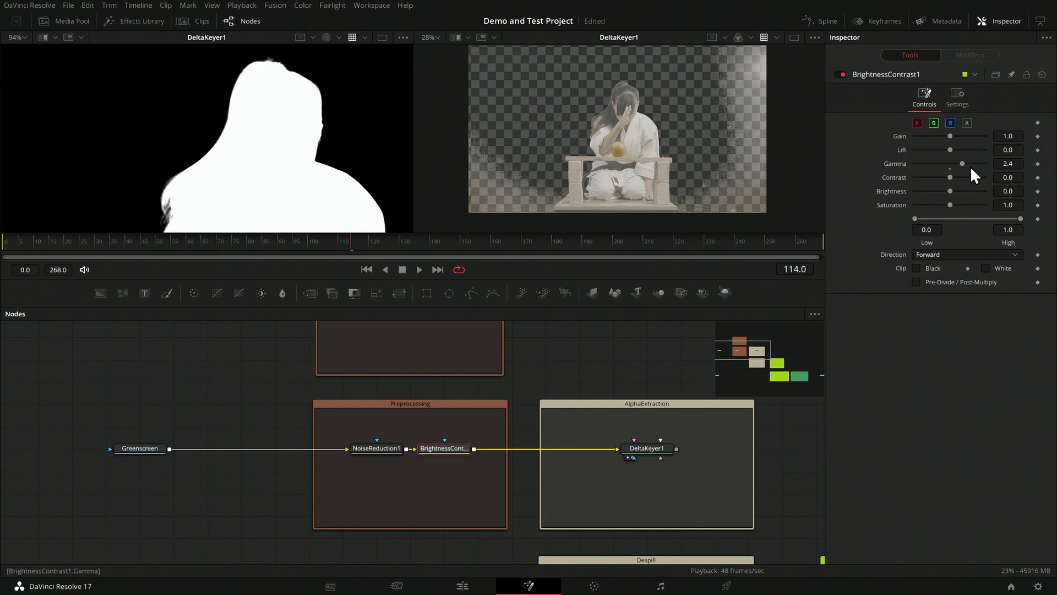
# Delete the Brightness/Contrast node so NoiseReduction1 feeds DeltaKeyer1 directly.
pyautogui.click(645, 449)
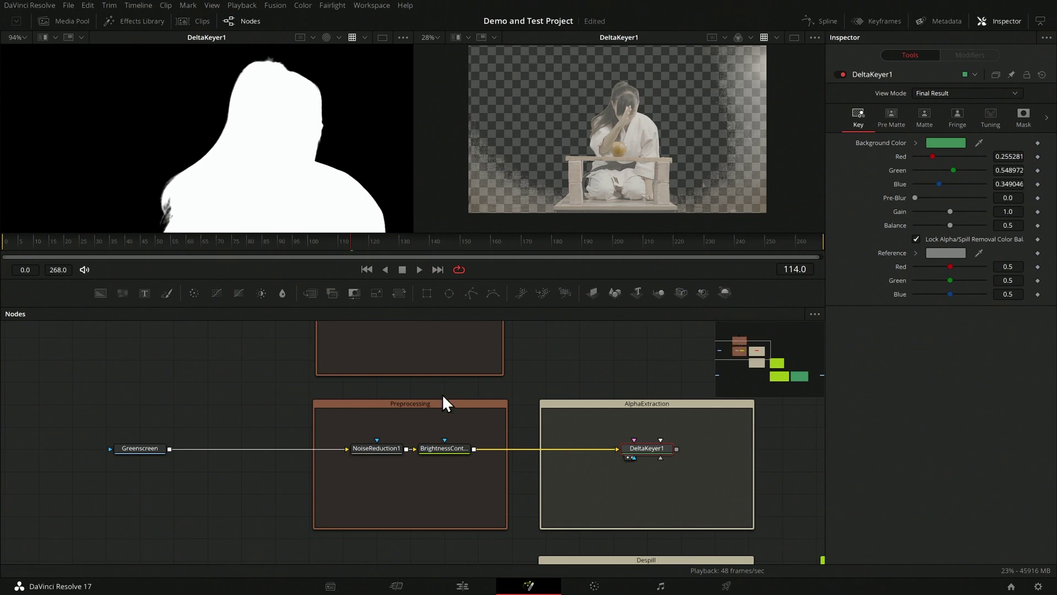
pyautogui.click(444, 448)
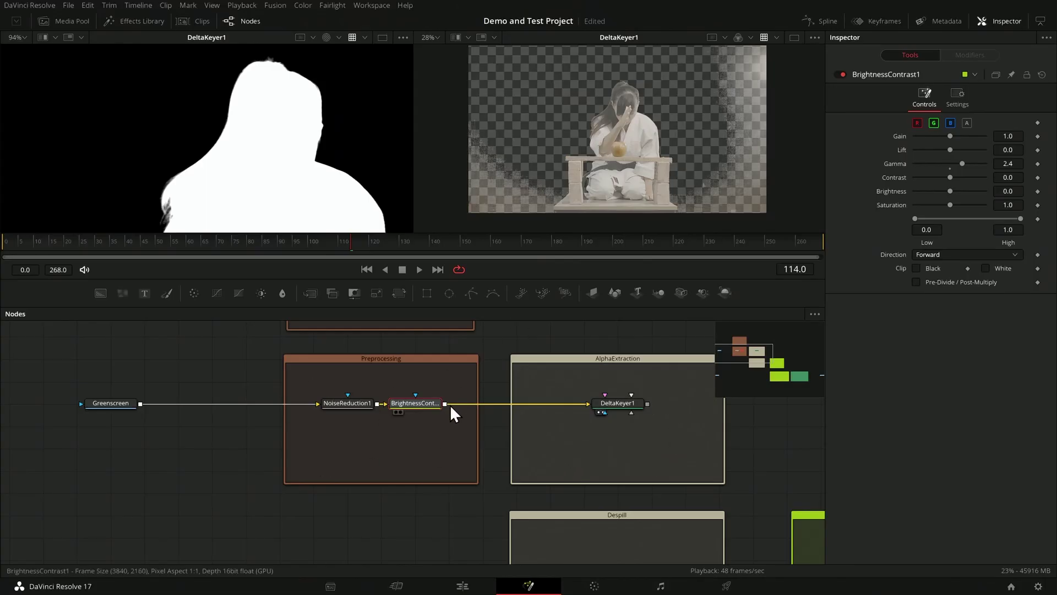
pyautogui.press('Delete')
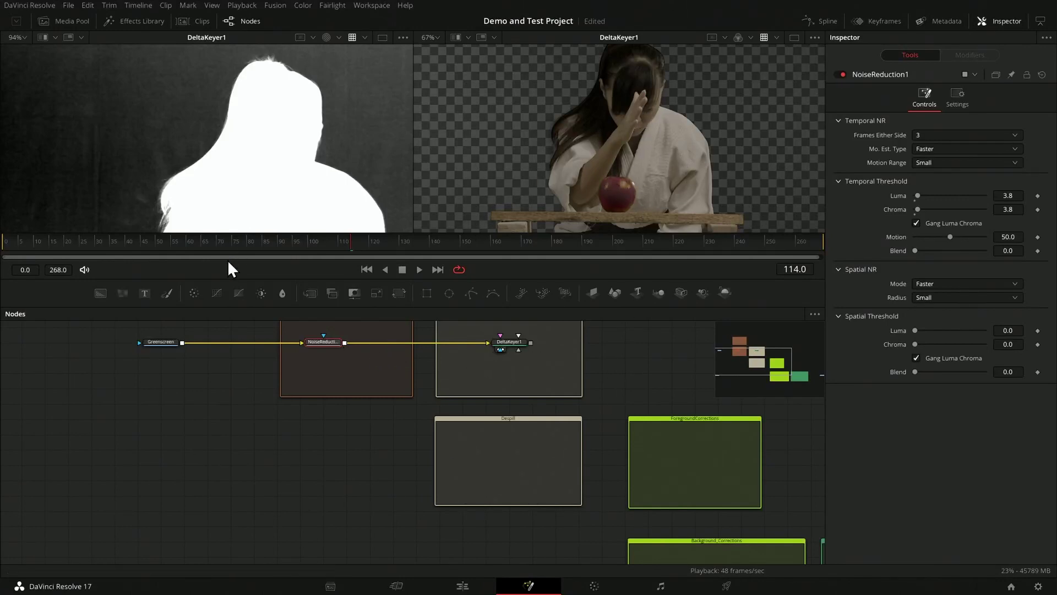
# Try different gain strengths on DeltaKeyer1 while viewing the full matte, and settle on a gain of 1.058.
pyautogui.click(515, 344)
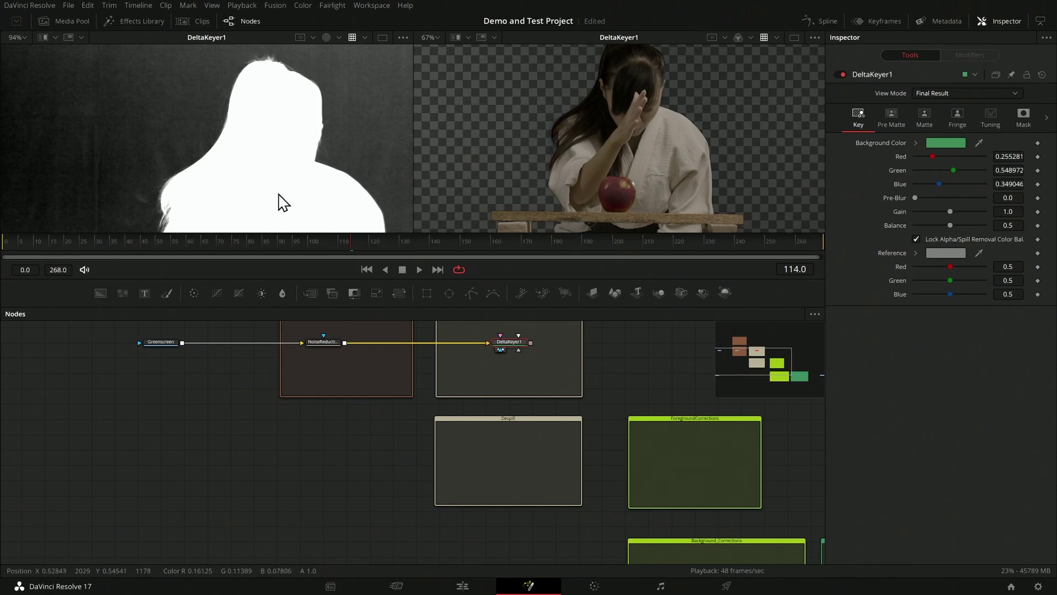
pyautogui.scroll(5, 380, 361)
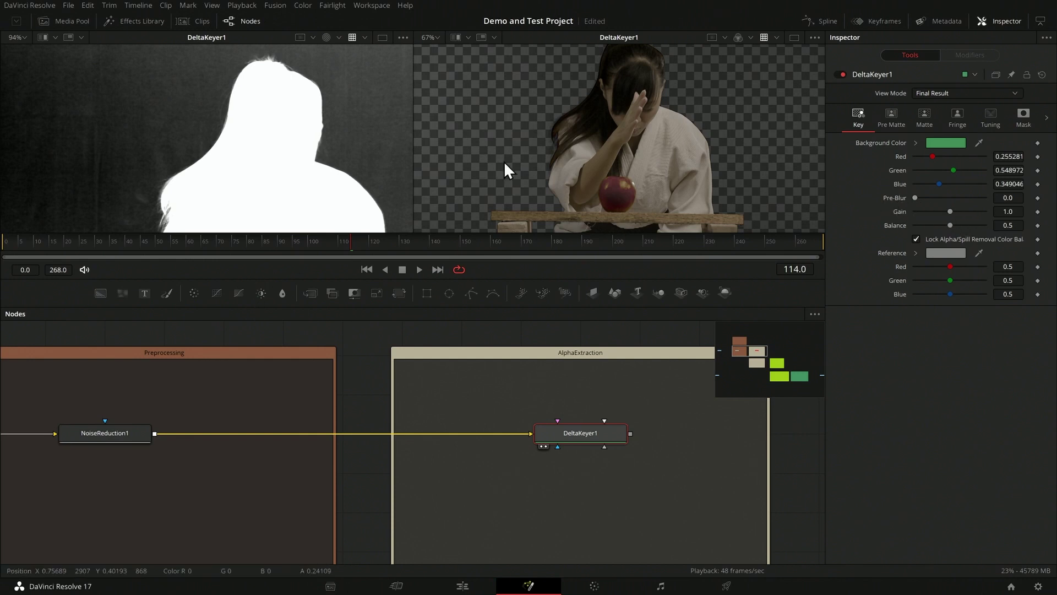
pyautogui.scroll(-3, 360, 153)
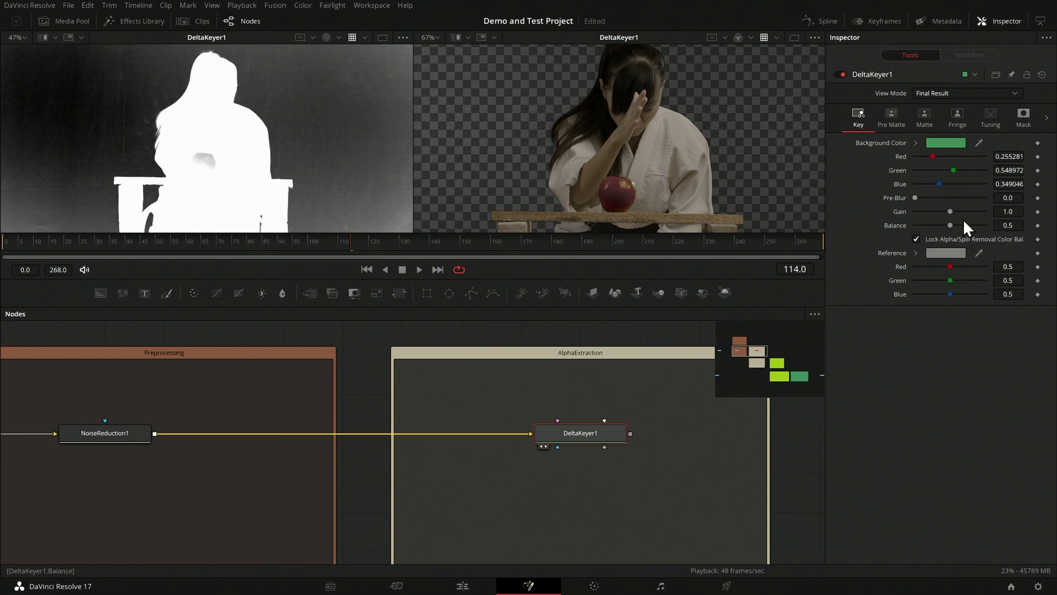
pyautogui.moveTo(949, 211); pyautogui.dragTo(951, 211)
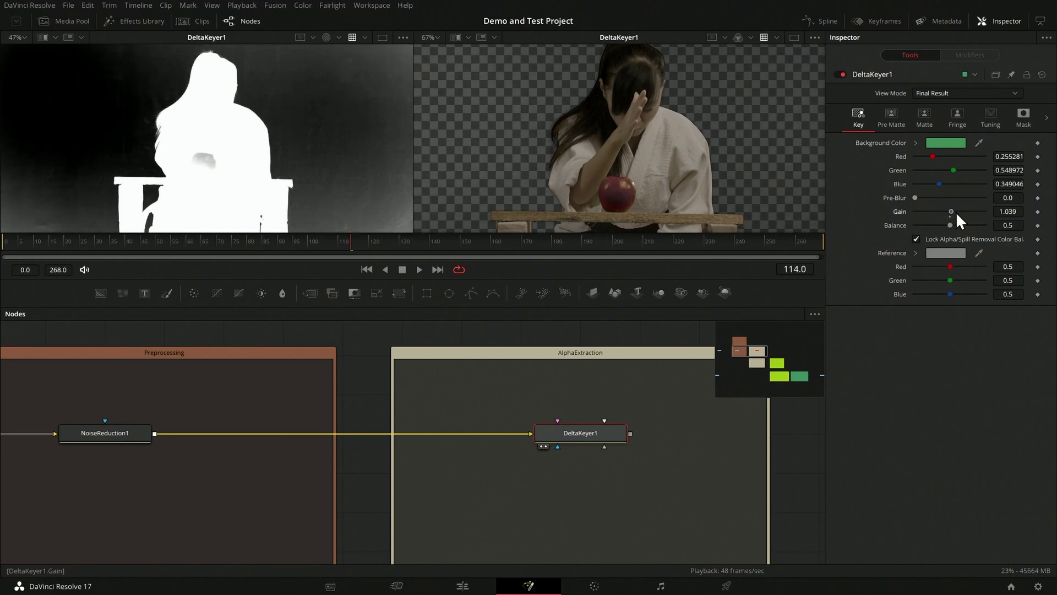
pyautogui.click(966, 210)
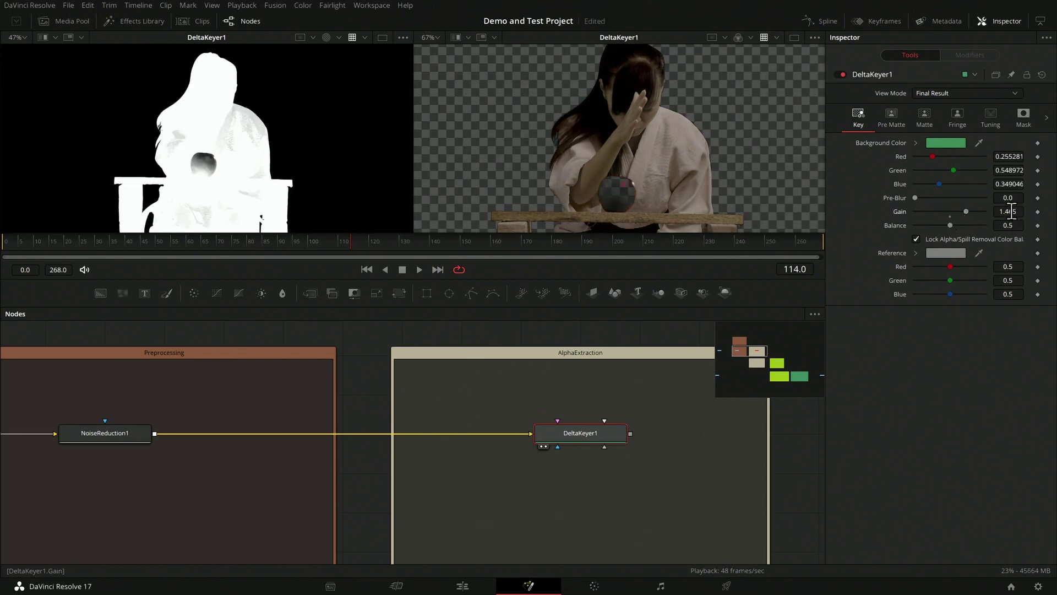
pyautogui.moveTo(964, 211); pyautogui.dragTo(951, 211)
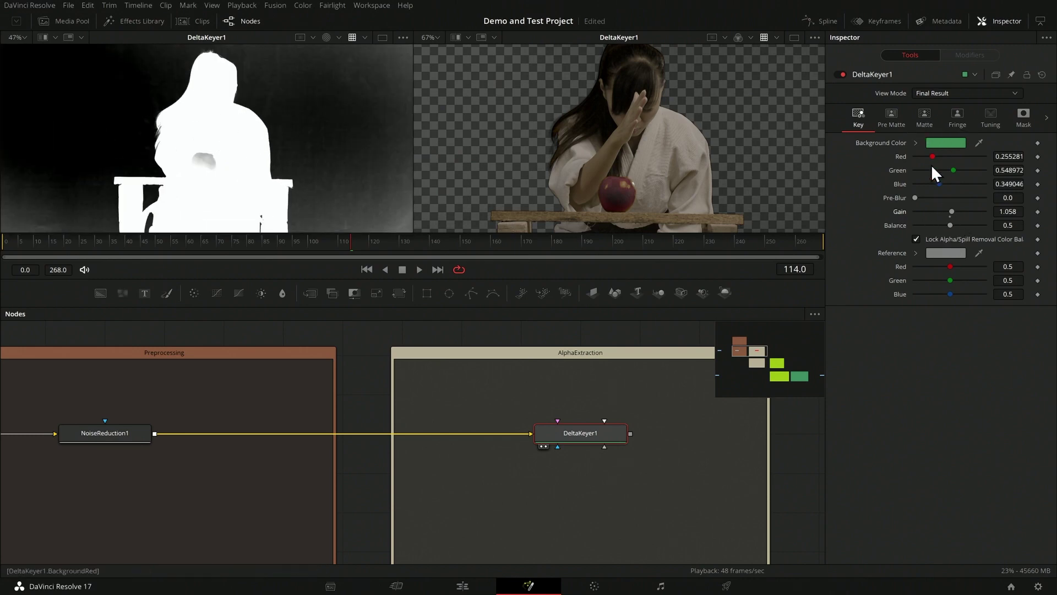
# Reset DeltaKeyer1's matte threshold to its defaults of 0.0 low and 1.0 high.
pyautogui.click(923, 114)
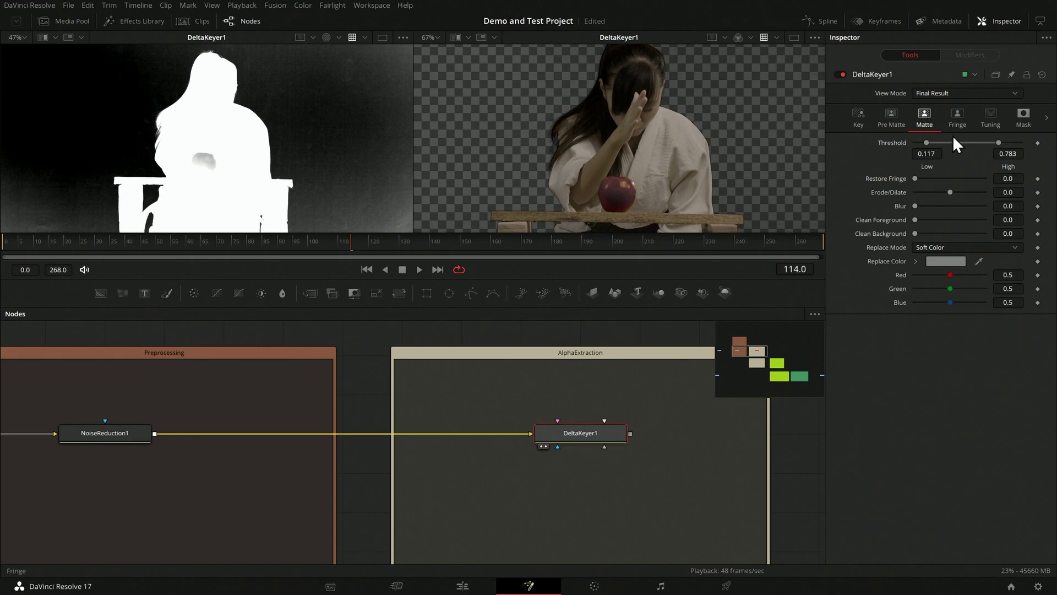
pyautogui.doubleClick(888, 144)
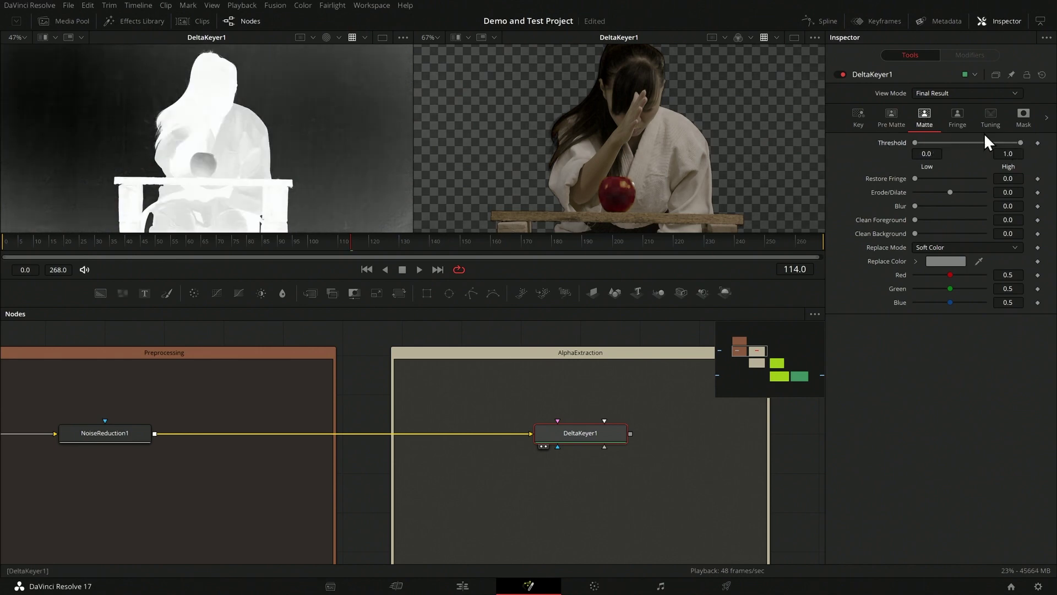
pyautogui.click(860, 114)
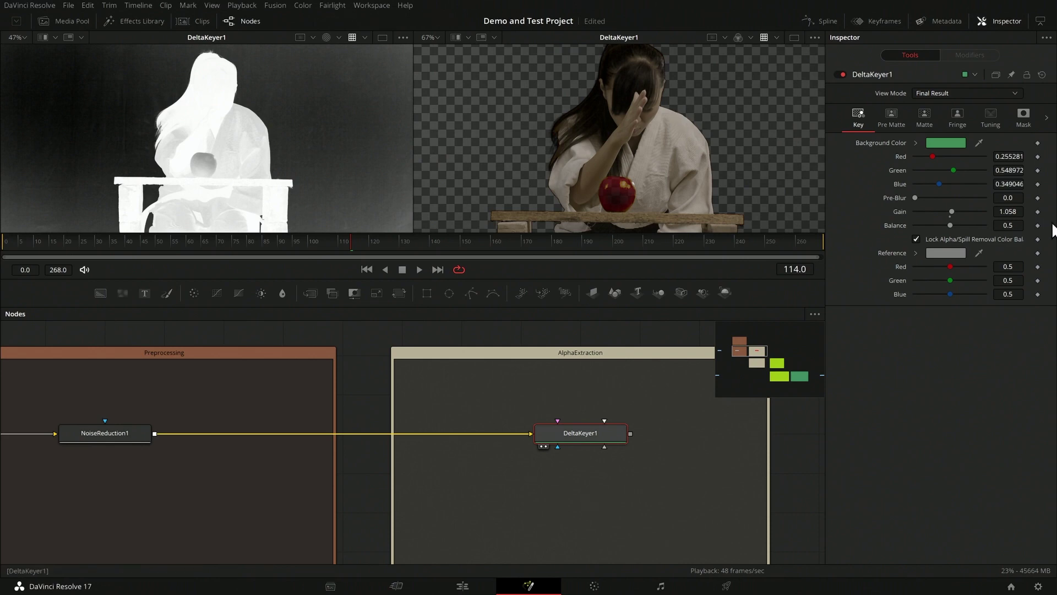
# Set DeltaKeyer1's gain to 1.087 and its balance to 0.233.
pyautogui.moveTo(949, 213); pyautogui.dragTo(949, 211)
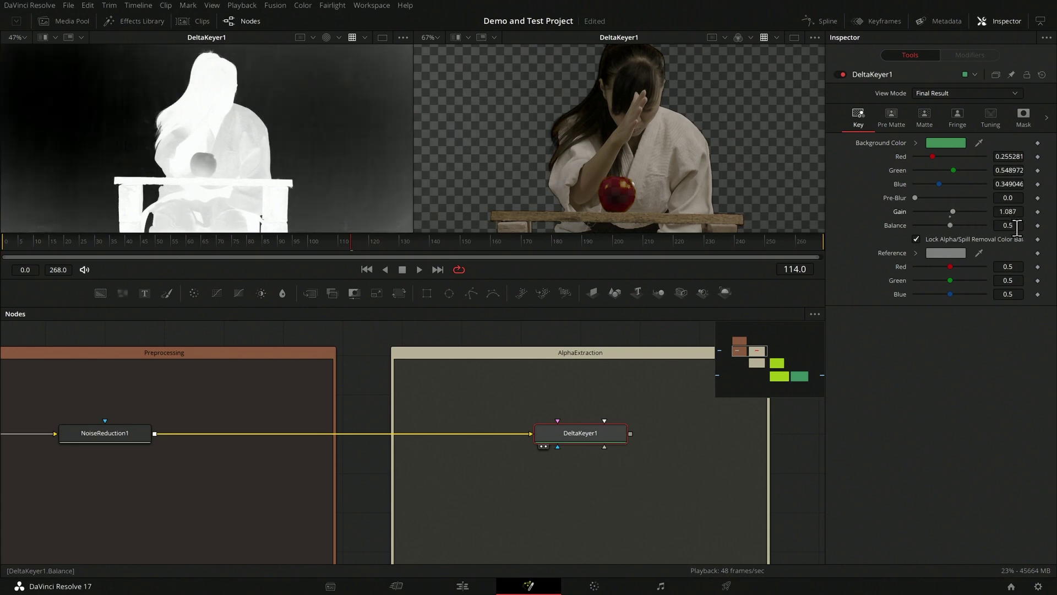
pyautogui.write('0.12')
pyautogui.press('Return')
pyautogui.moveTo(1008, 225); pyautogui.dragTo(1014, 225)
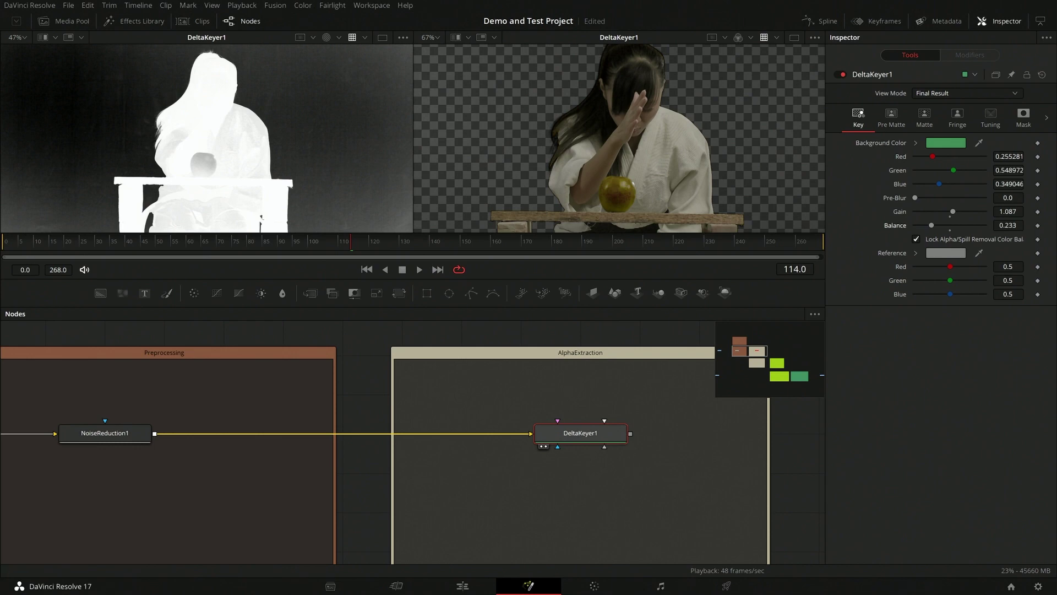
# Set DeltaKeyer1's balance to 0.173 and resample its background color from the green screen beside the woman's head.
pyautogui.moveTo(1008, 225); pyautogui.dragTo(1001, 226)
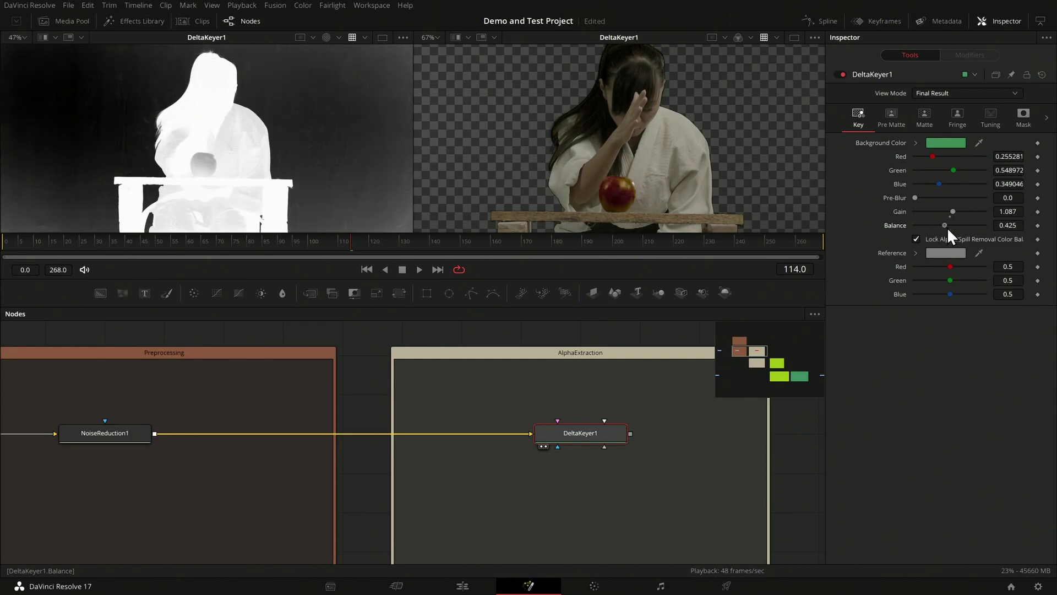
pyautogui.moveTo(947, 227)
pyautogui.mouseDown()
pyautogui.moveTo(970, 230)
pyautogui.moveTo(927, 225)
pyautogui.mouseUp()
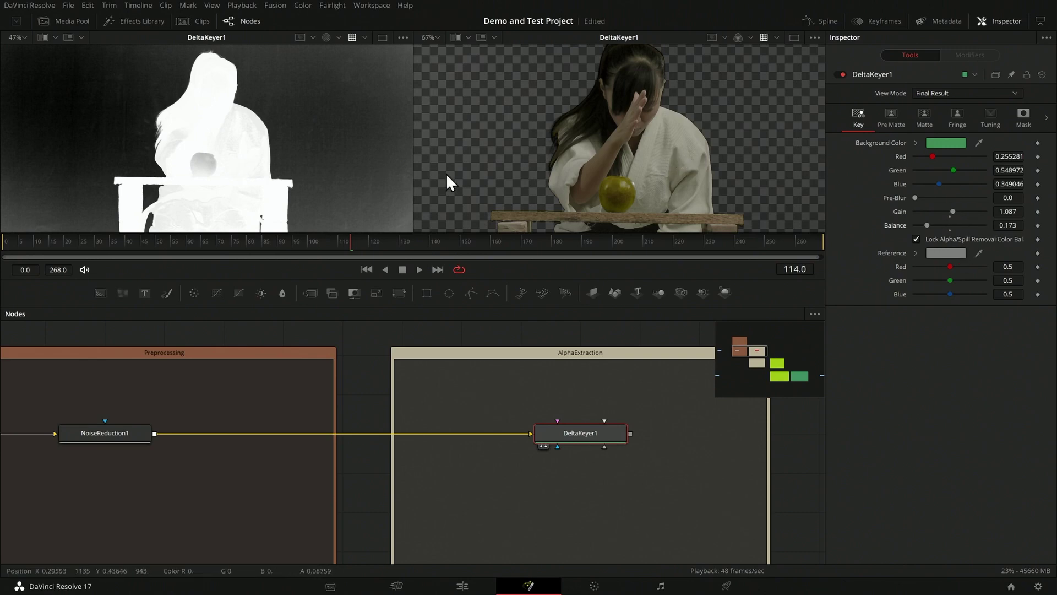
pyautogui.scroll(-2, 292, 171)
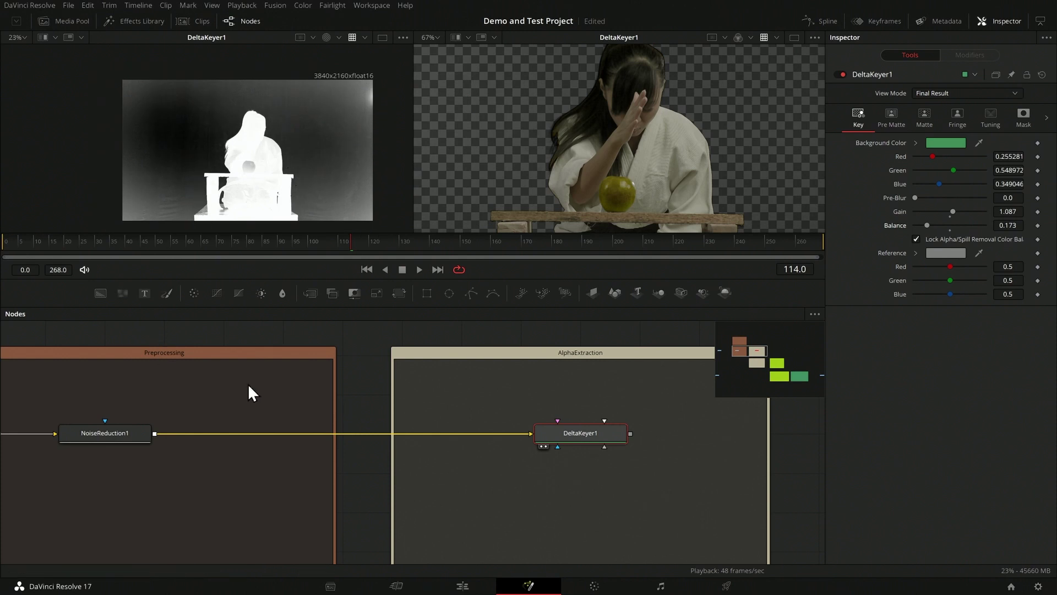
pyautogui.moveTo(978, 143); pyautogui.dragTo(282, 114)
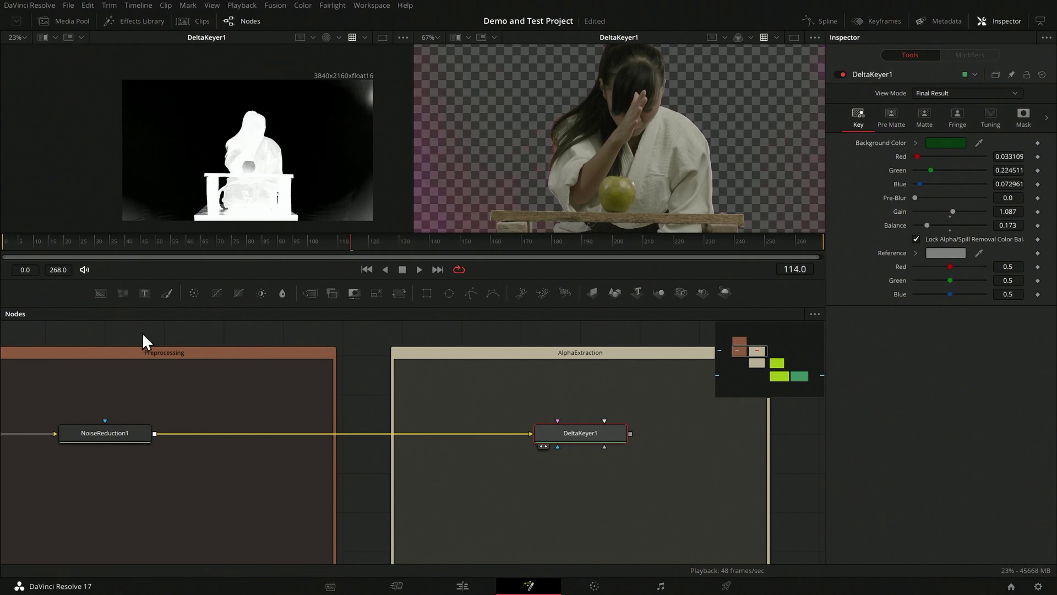
pyautogui.scroll(3, 226, 121)
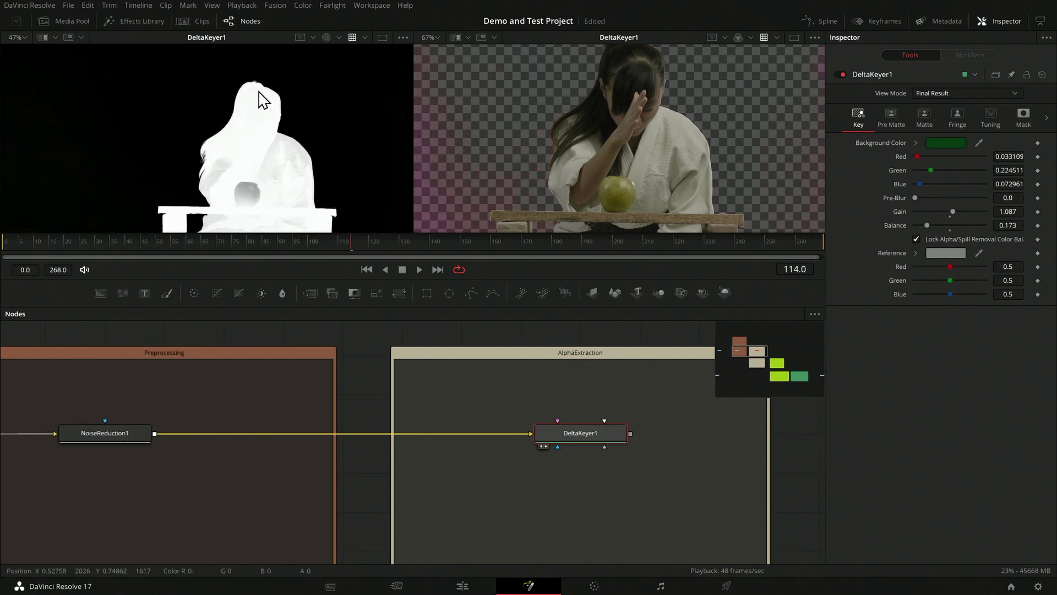
pyautogui.scroll(-4, 264, 154)
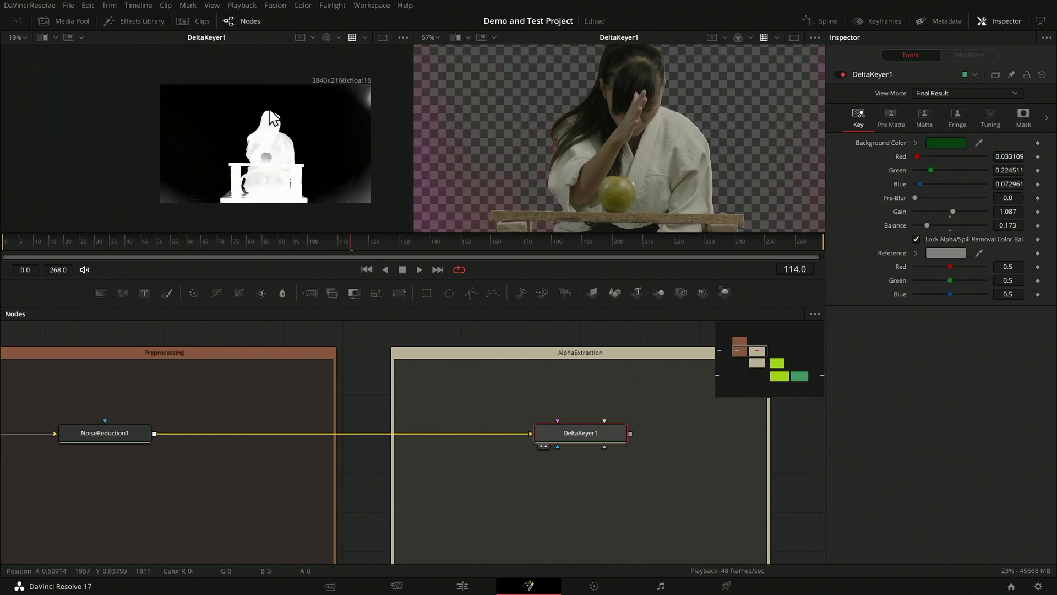
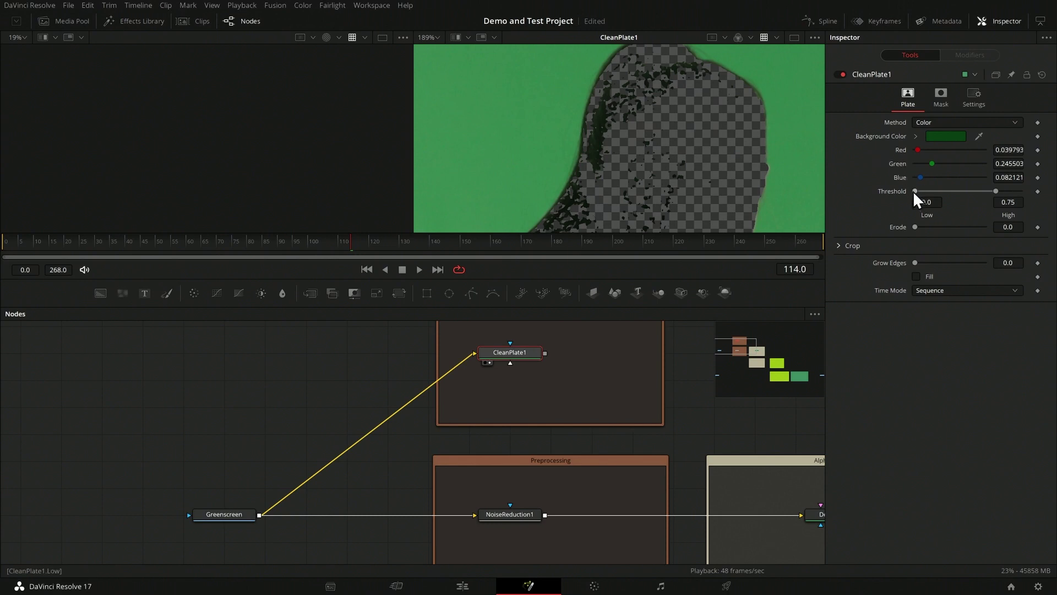
# Set CleanPlate1's threshold to 0.117 low and 1.0 high so only green screen remains in the plate.
pyautogui.moveTo(998, 191); pyautogui.dragTo(1027, 197)
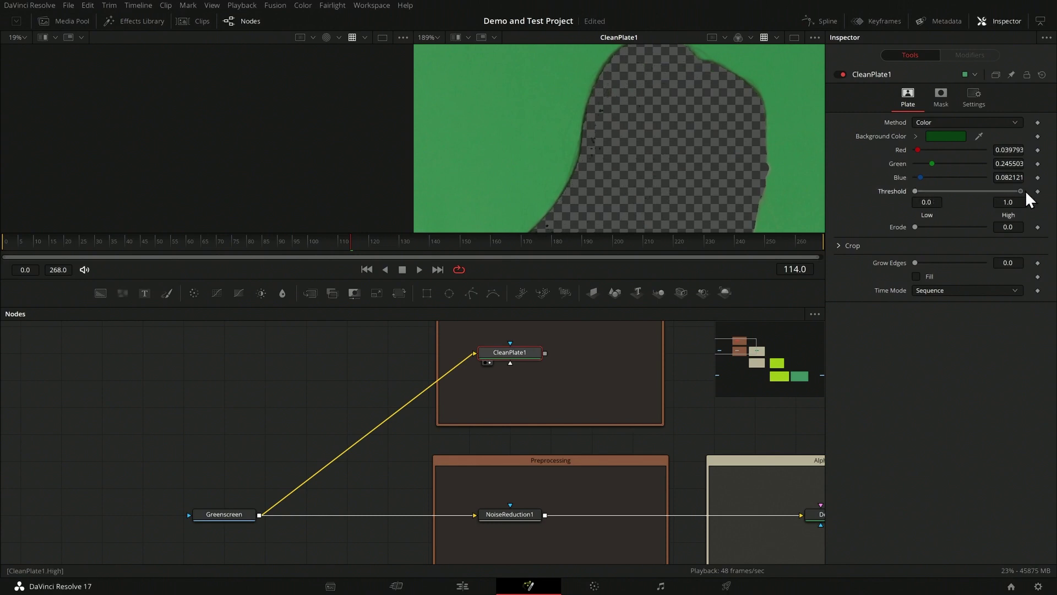
pyautogui.moveTo(916, 190); pyautogui.dragTo(926, 191)
pyautogui.scroll(-4, 558, 105)
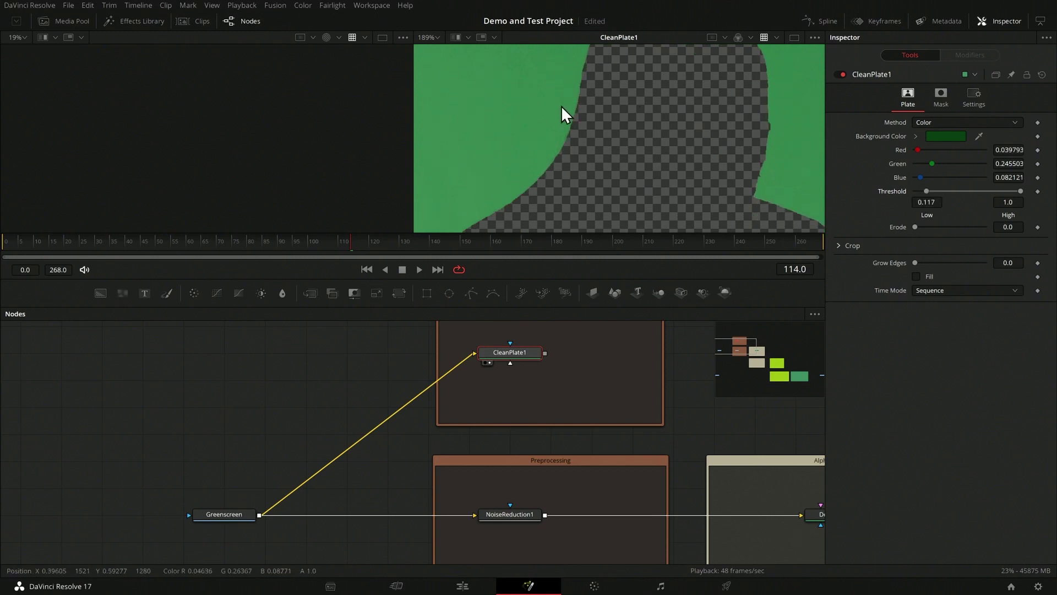
pyautogui.scroll(5, 551, 107)
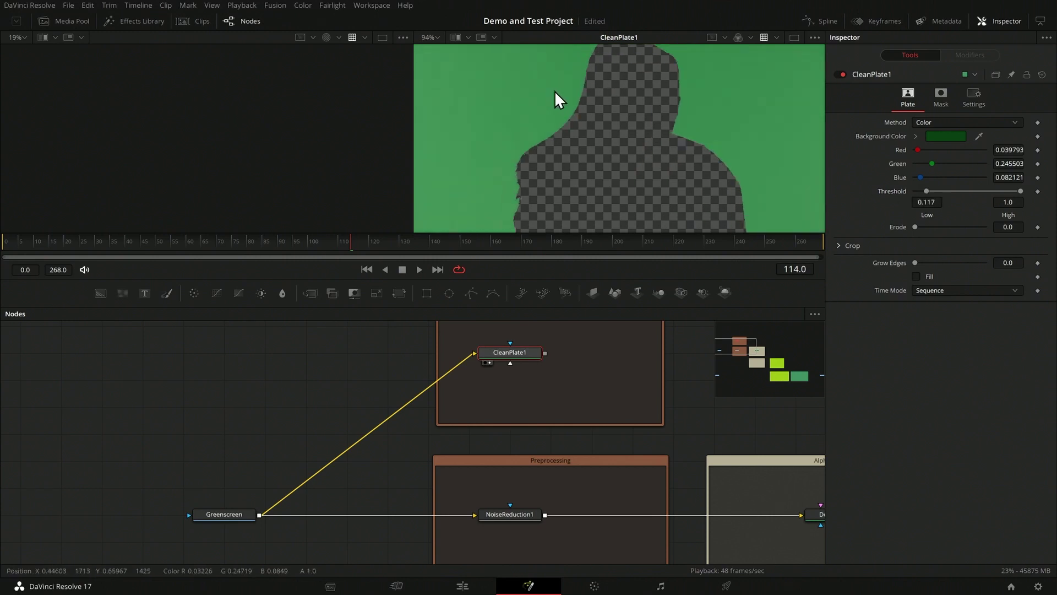
# Set CleanPlate1's Erode to 0.00059 and its low threshold to 0.106.
pyautogui.moveTo(925, 229); pyautogui.dragTo(916, 226)
pyautogui.moveTo(927, 191); pyautogui.dragTo(925, 192)
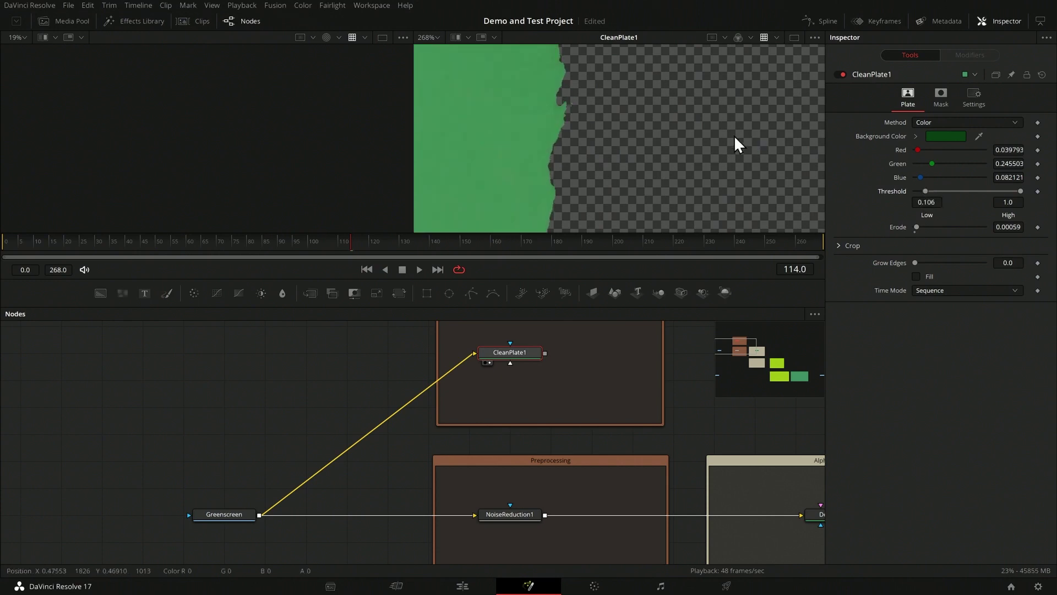
pyautogui.scroll(-8, 735, 136)
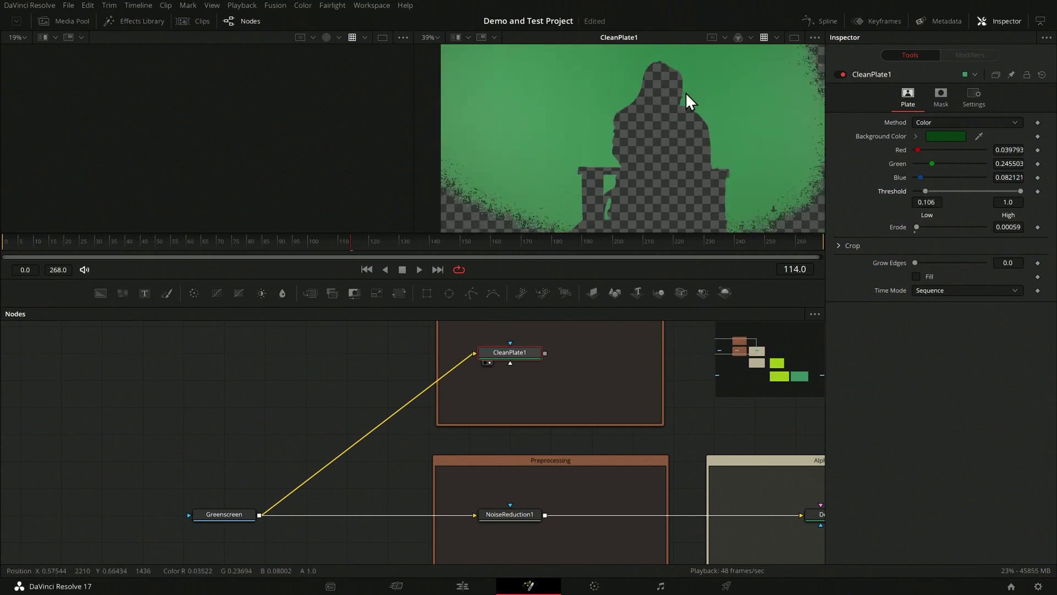
pyautogui.scroll(2, 676, 77)
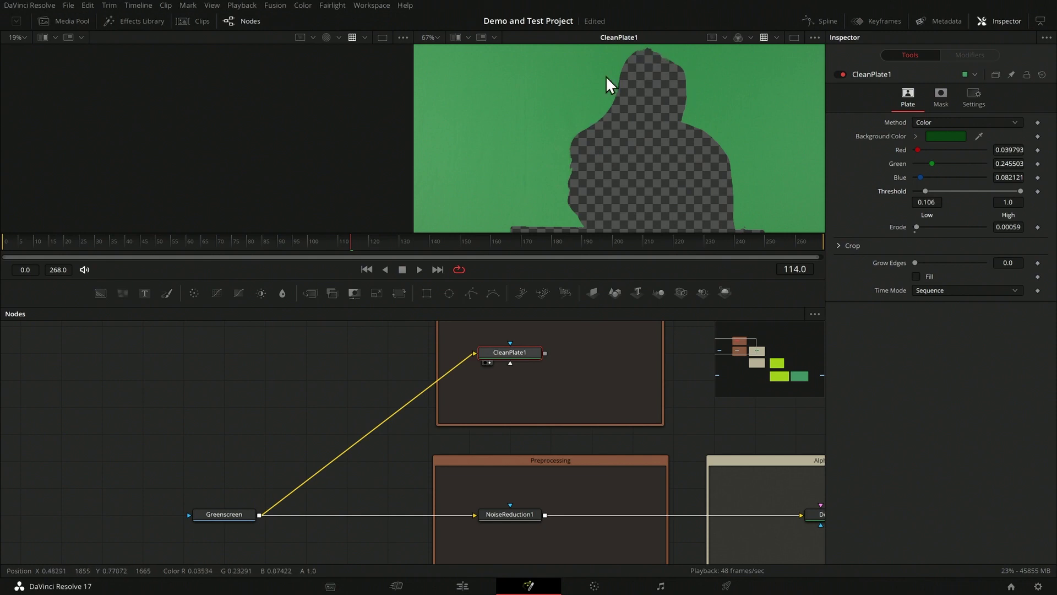
# Check the holes around the subject and frame corners, then set CleanPlate1's Grow Edges to 0.0614 and enable Fill.
pyautogui.moveTo(566, 212)
pyautogui.mouseDown()
pyautogui.moveTo(568, 172)
pyautogui.moveTo(585, 146)
pyautogui.moveTo(574, 129)
pyautogui.moveTo(531, 157)
pyautogui.moveTo(593, 104)
pyautogui.mouseUp()
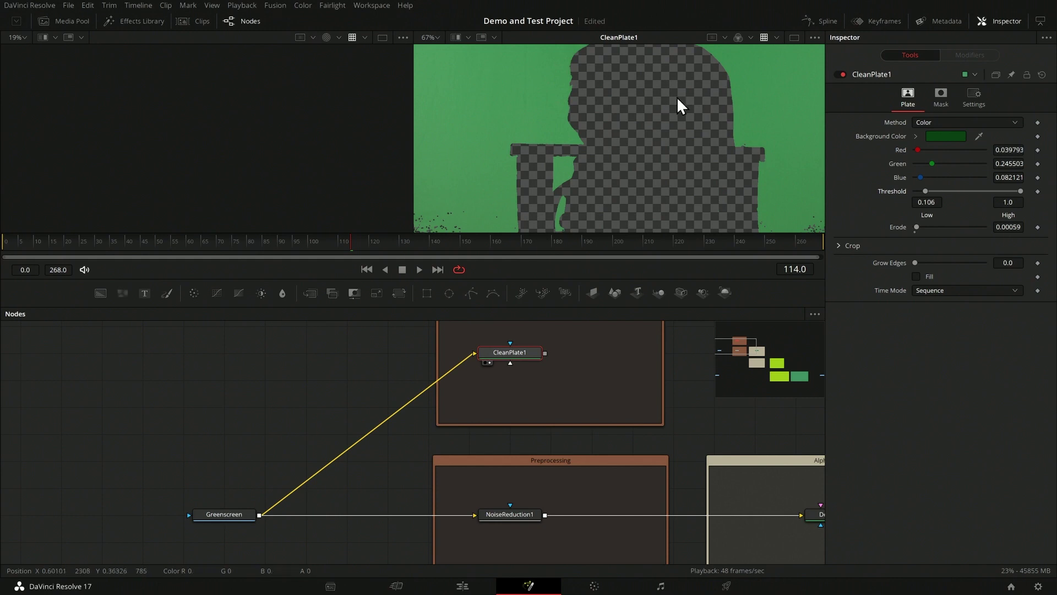
pyautogui.moveTo(724, 108)
pyautogui.mouseDown()
pyautogui.moveTo(710, 46)
pyautogui.moveTo(526, 175)
pyautogui.mouseUp()
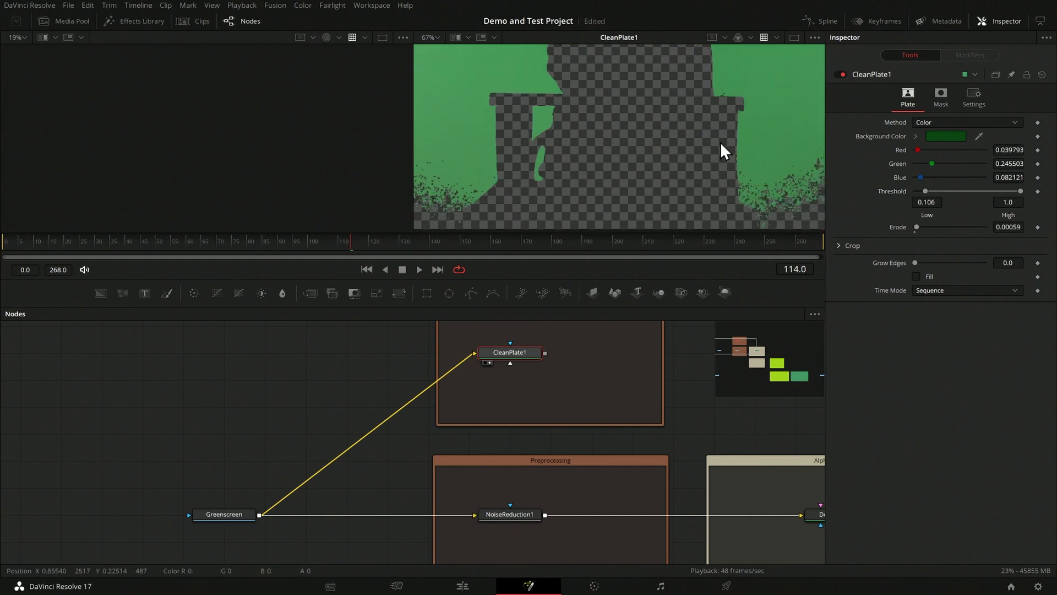
pyautogui.scroll(-4, 689, 120)
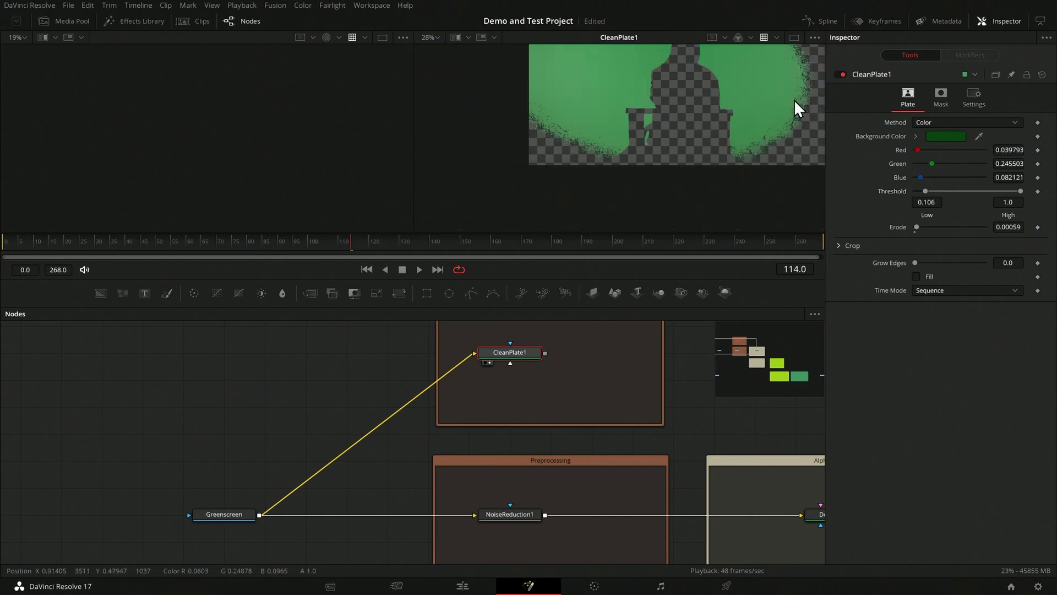
pyautogui.moveTo(801, 86); pyautogui.dragTo(745, 80)
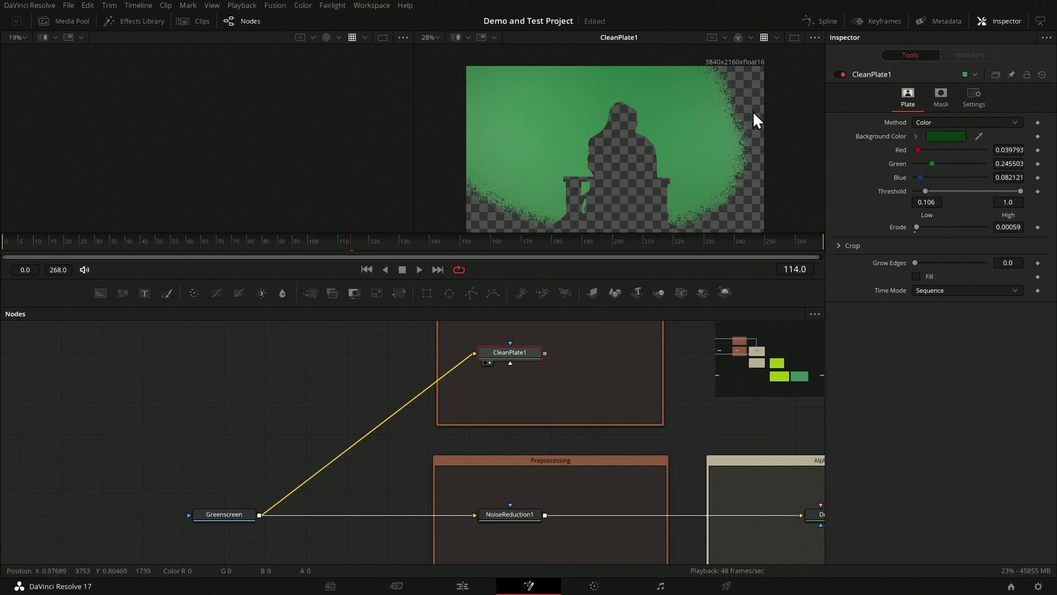
pyautogui.moveTo(910, 263); pyautogui.dragTo(939, 263)
pyautogui.click(916, 276)
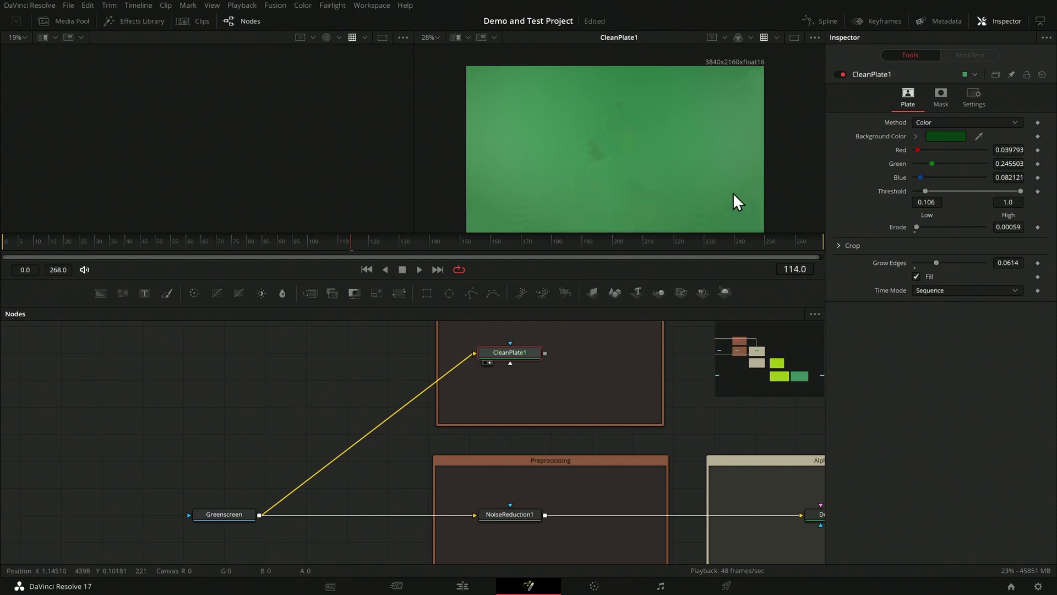
# Increase CleanPlate1's Erode to 0.00315 to clean up the dark remnants around the woman's head.
pyautogui.scroll(5, 610, 108)
pyautogui.scroll(4, 637, 113)
pyautogui.scroll(4, 634, 97)
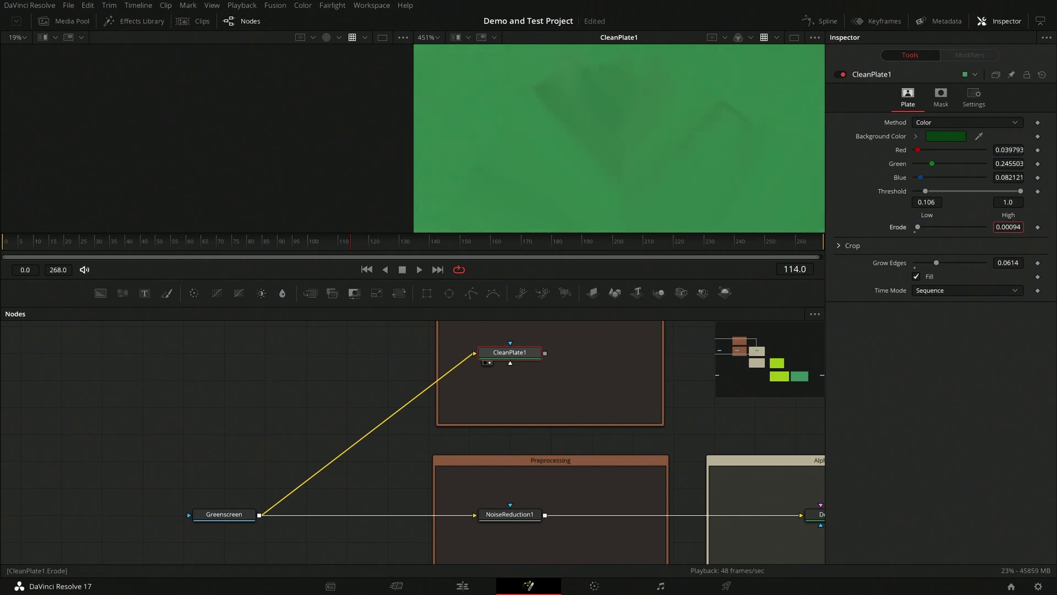
pyautogui.moveTo(918, 227); pyautogui.dragTo(921, 227)
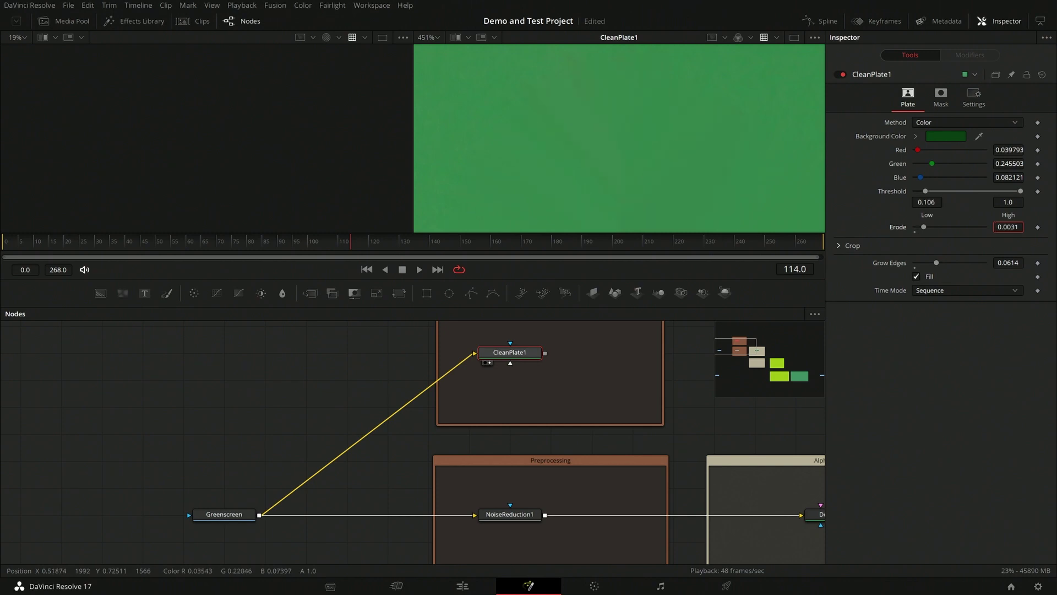
pyautogui.scroll(-3, 637, 92)
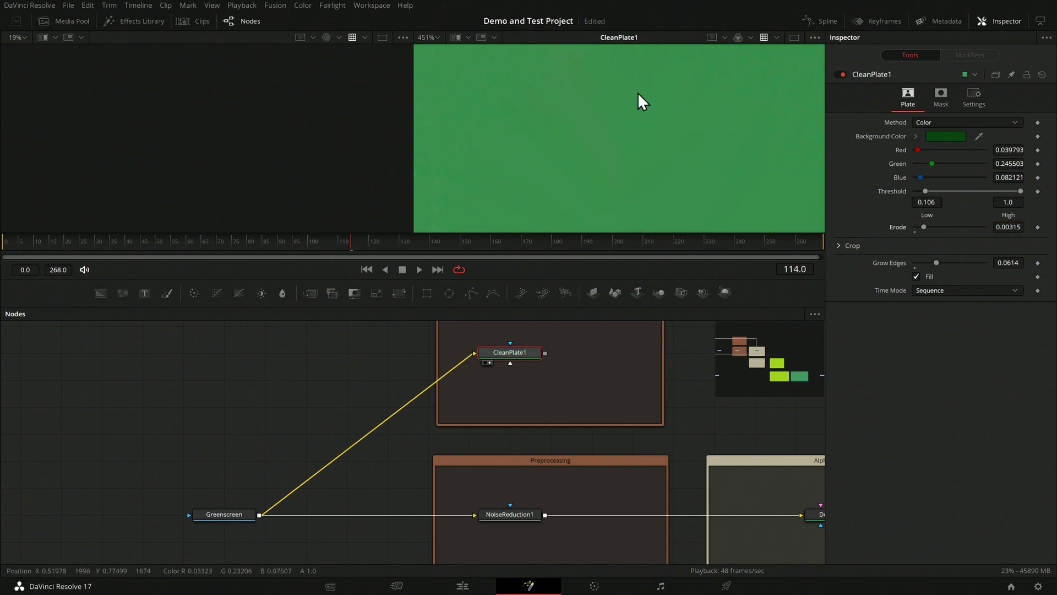
# Set CleanPlate1's Grow Edges to 0.0052 with Fill temporarily off, then re-enable Fill to complete the plate.
pyautogui.click(916, 276)
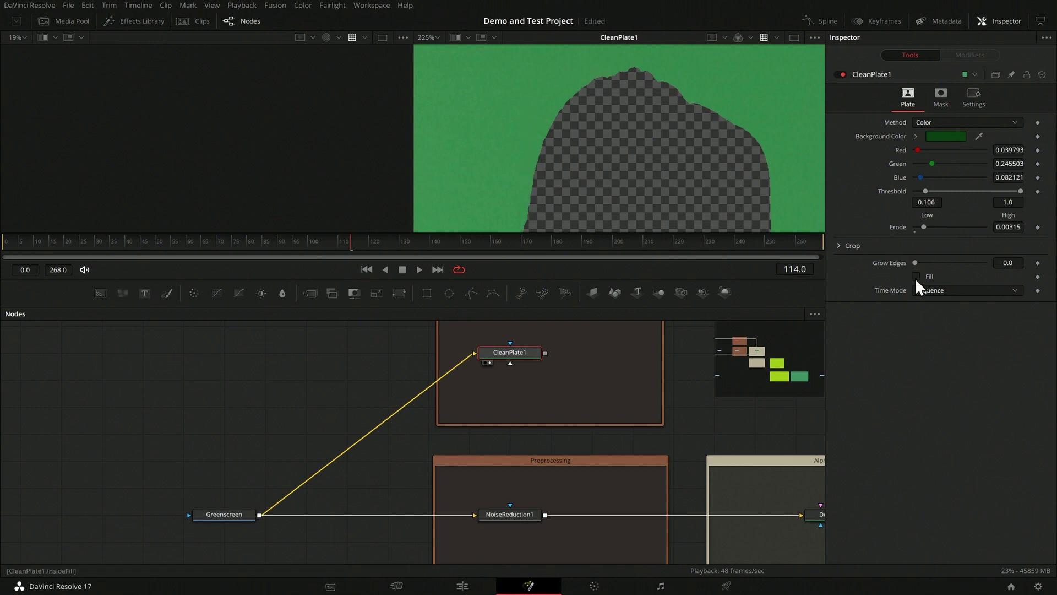
pyautogui.moveTo(914, 262); pyautogui.dragTo(920, 262)
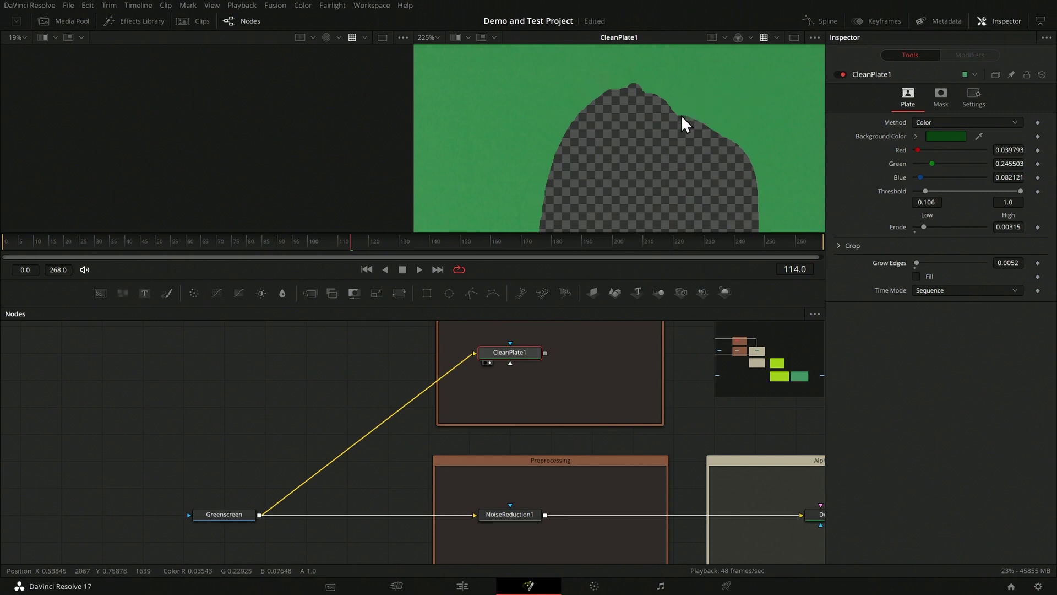
pyautogui.click(917, 275)
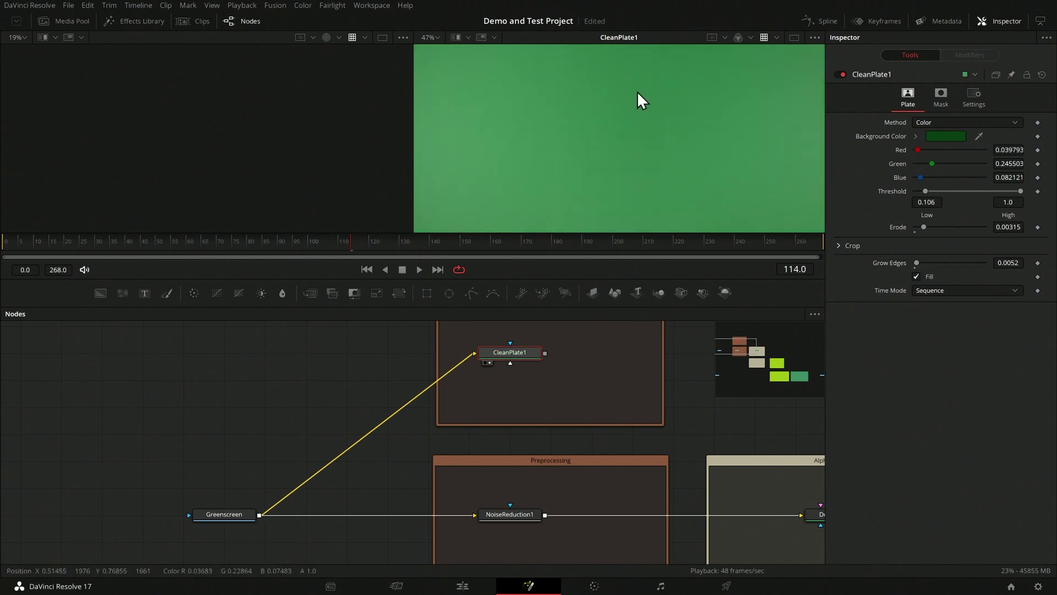
pyautogui.hotkey('ctrl', 'f')
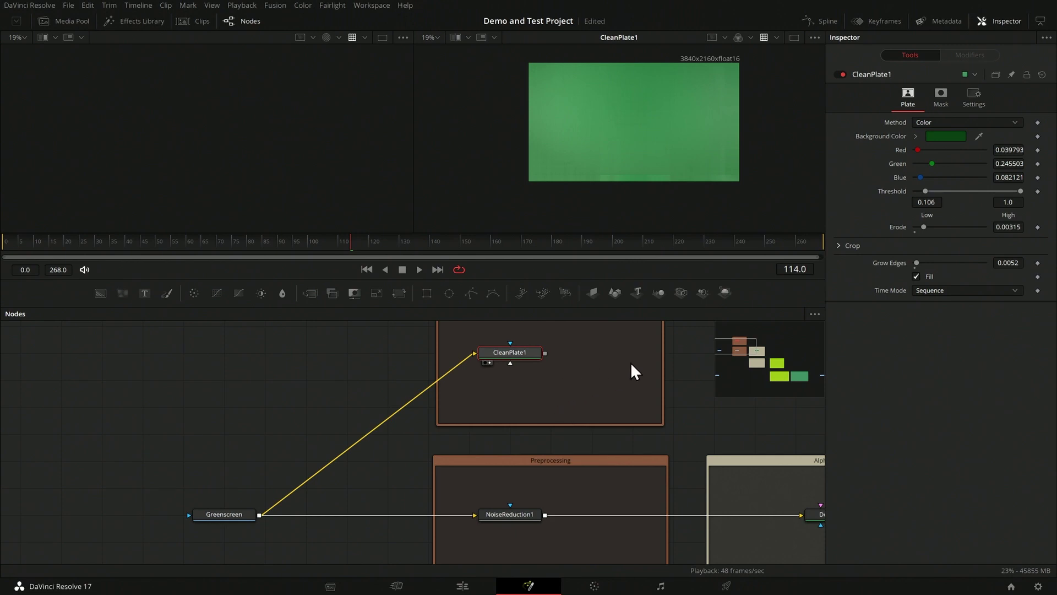
# Connect CleanPlate1's output to DeltaKeyer1's clean plate input and move the playhead to frame 88.
pyautogui.moveTo(545, 353); pyautogui.dragTo(606, 466)
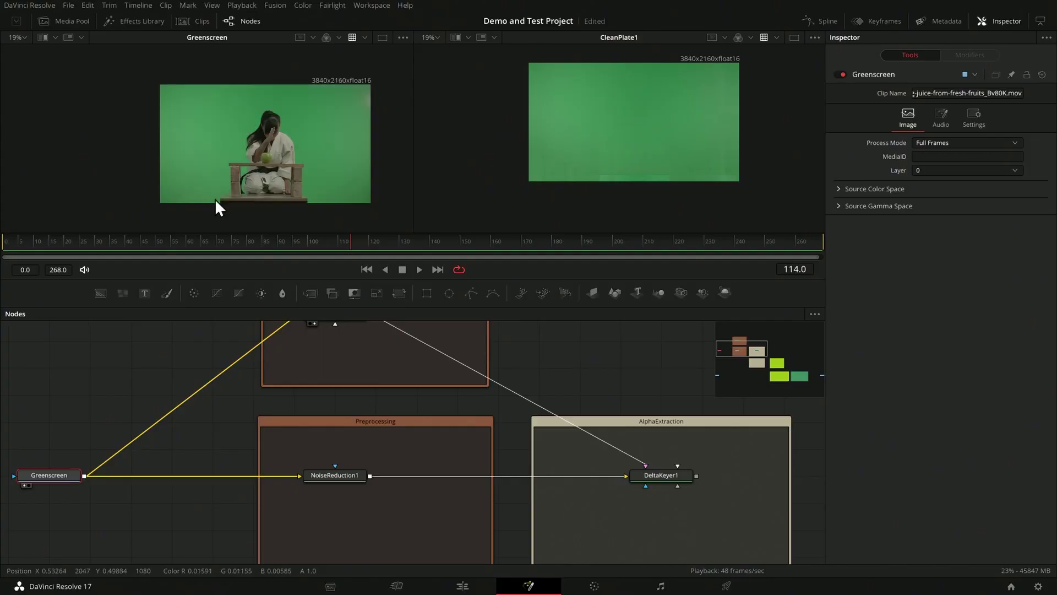
pyautogui.moveTo(242, 241); pyautogui.dragTo(168, 241)
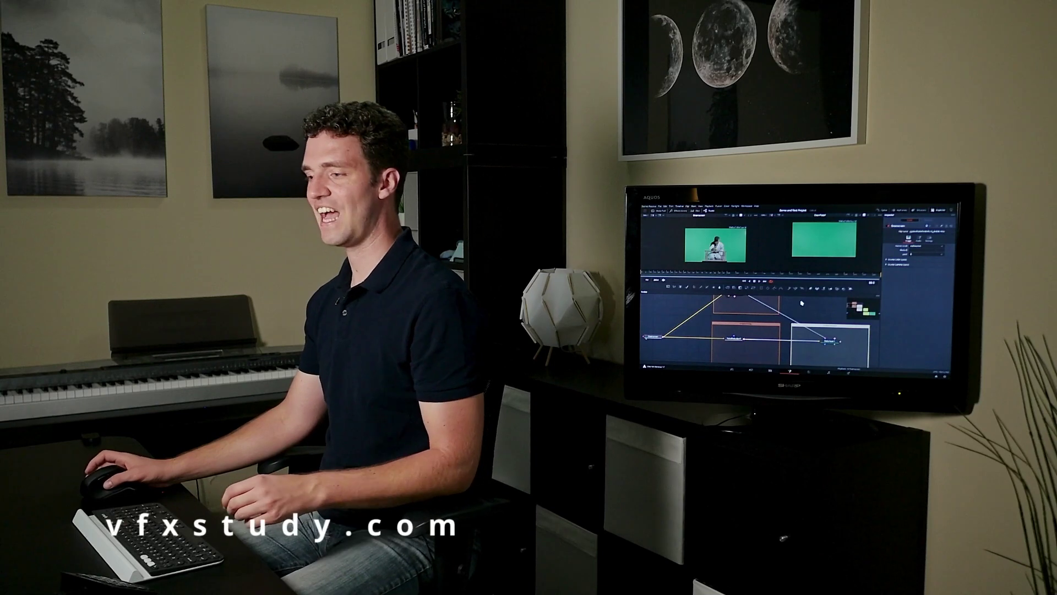
pyautogui.scroll(2, 801, 302)
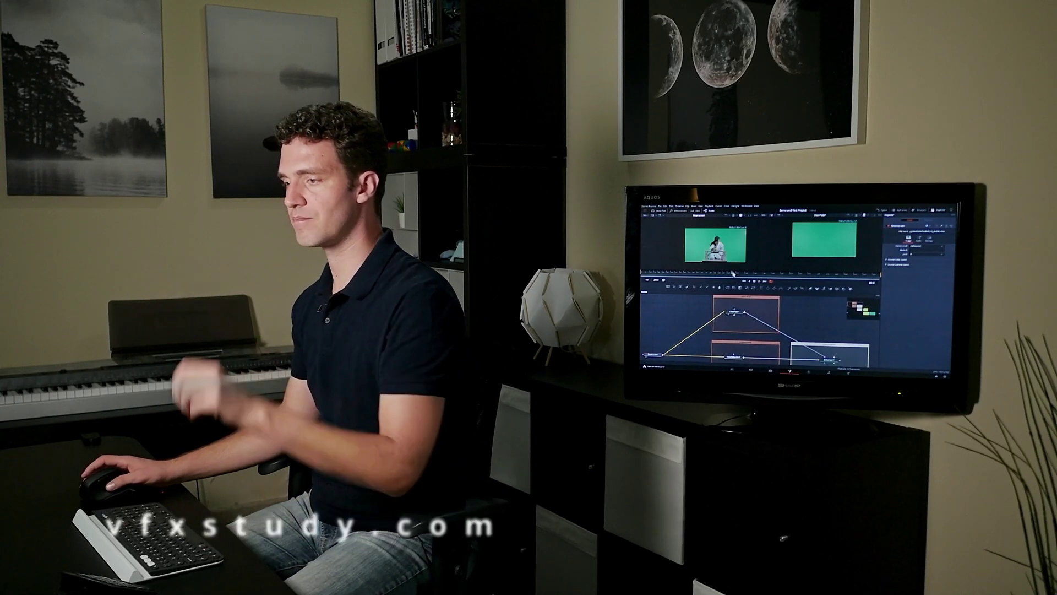
pyautogui.scroll(-2, 817, 305)
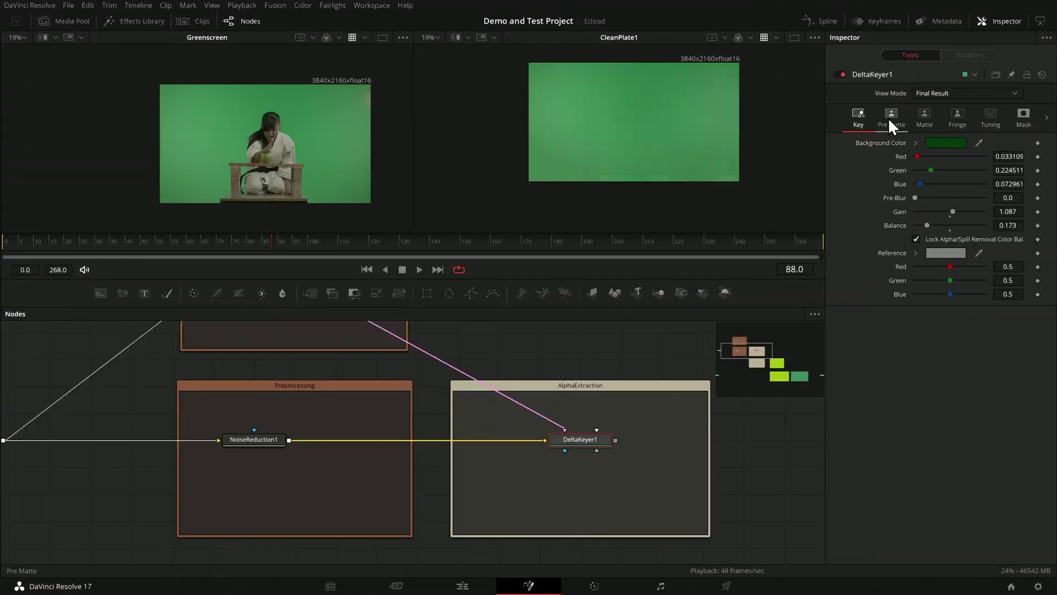
# Show DeltaKeyer1's keyed result in one viewer and its alpha matte in the other to inspect the key.
pyautogui.scroll(3, 589, 380)
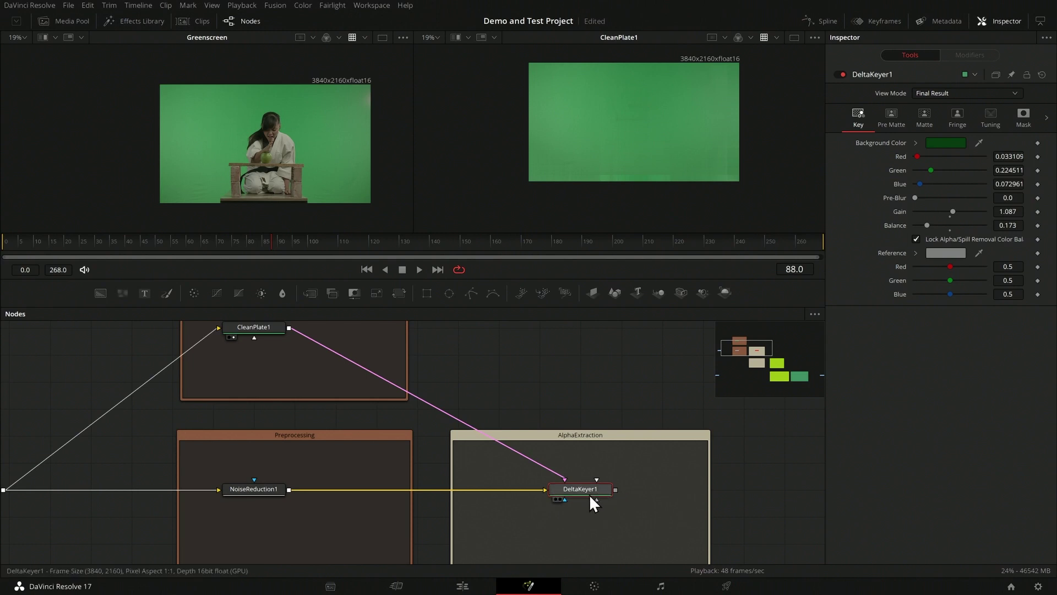
pyautogui.scroll(1, 275, 353)
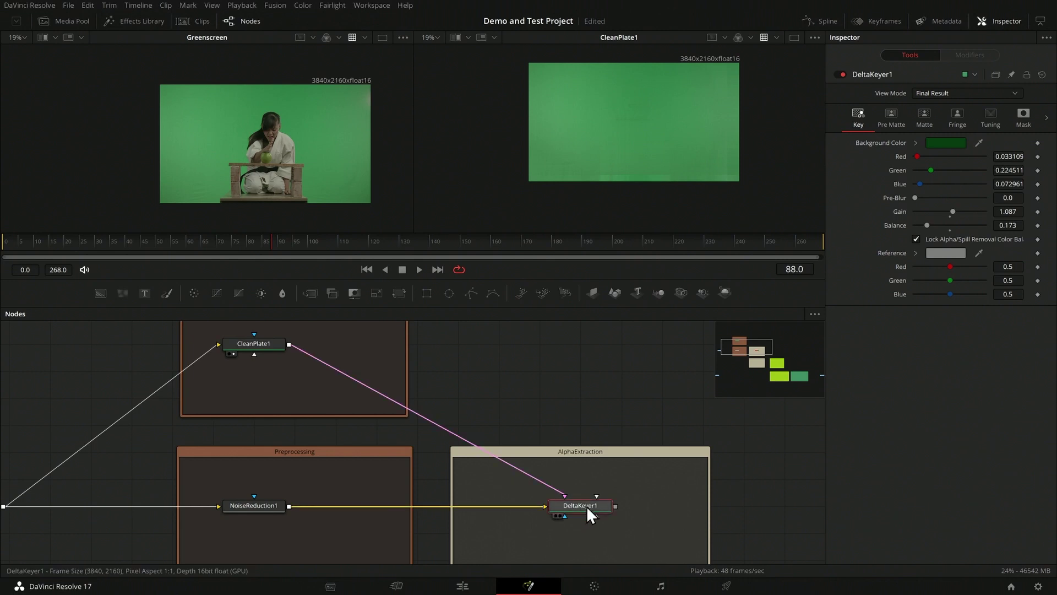
pyautogui.press('2')
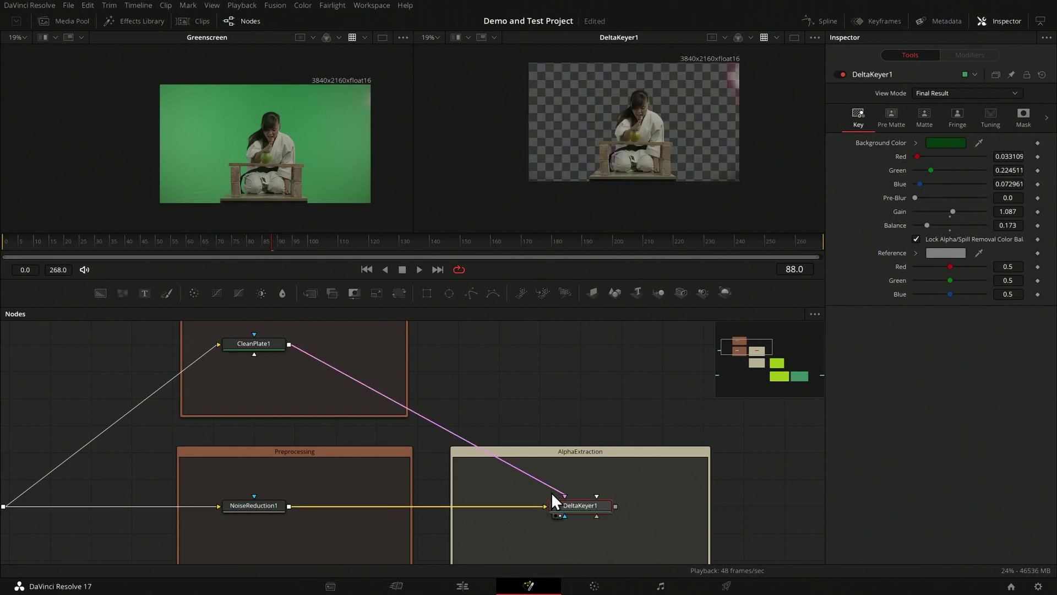
pyautogui.scroll(5, 625, 132)
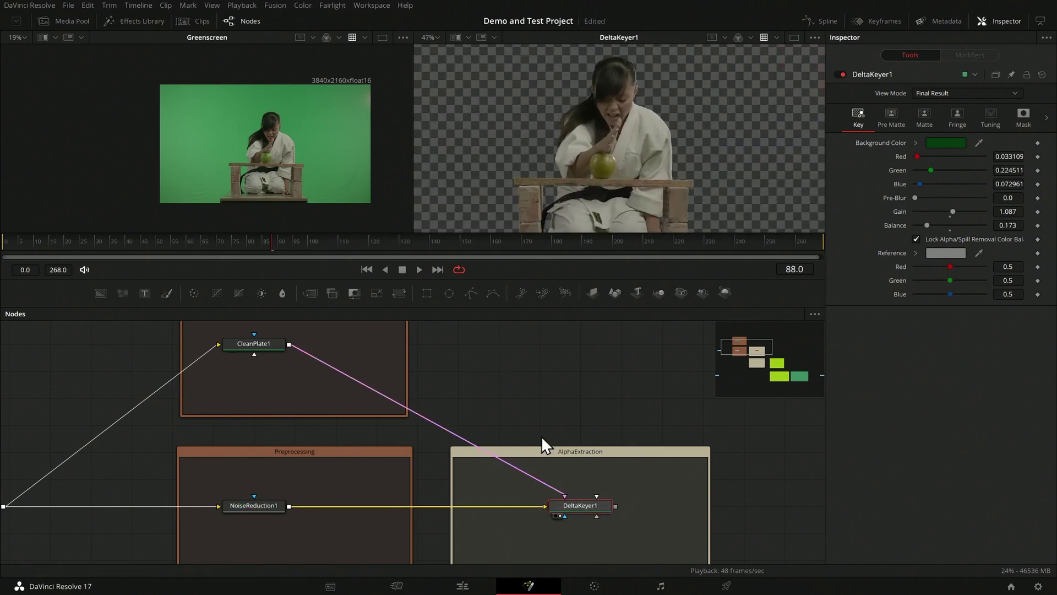
pyautogui.press('1')
pyautogui.press('c')
pyautogui.scroll(5, 278, 137)
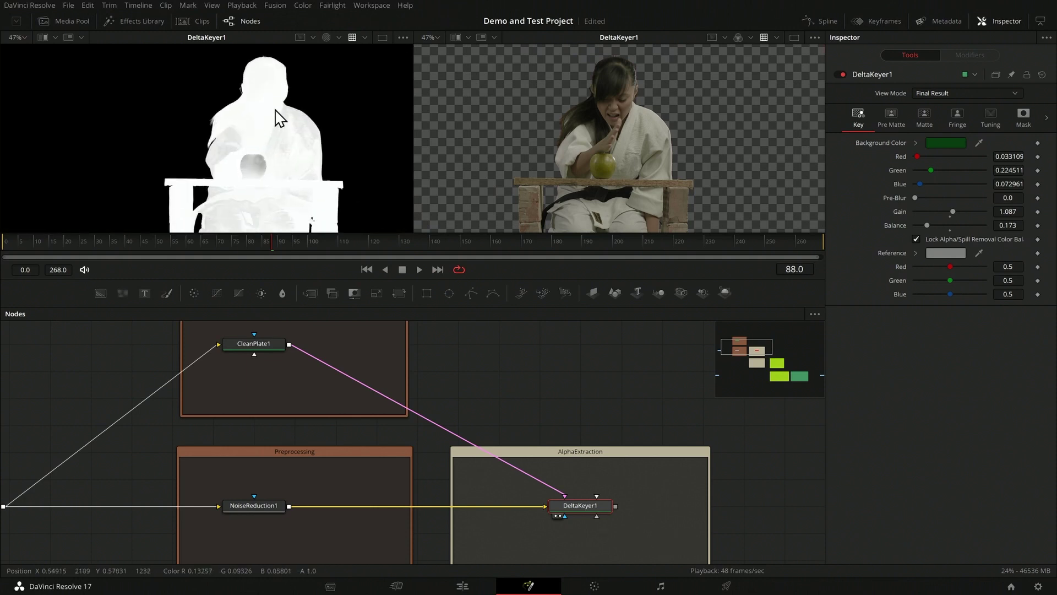
# Disconnect CleanPlate1 from DeltaKeyer1 to compare the matte without the clean plate.
pyautogui.scroll(-2, 274, 104)
pyautogui.moveTo(533, 478); pyautogui.dragTo(548, 388)
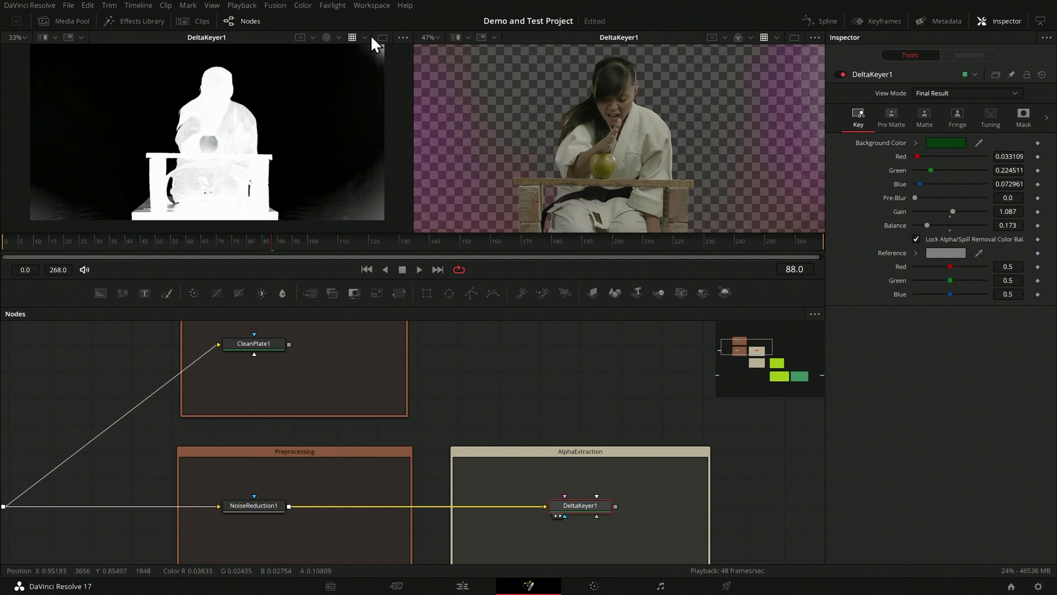
# Show the Gain/Gamma controls in the alpha matte viewer and raise its gamma to reveal faint background noise.
pyautogui.click(404, 37)
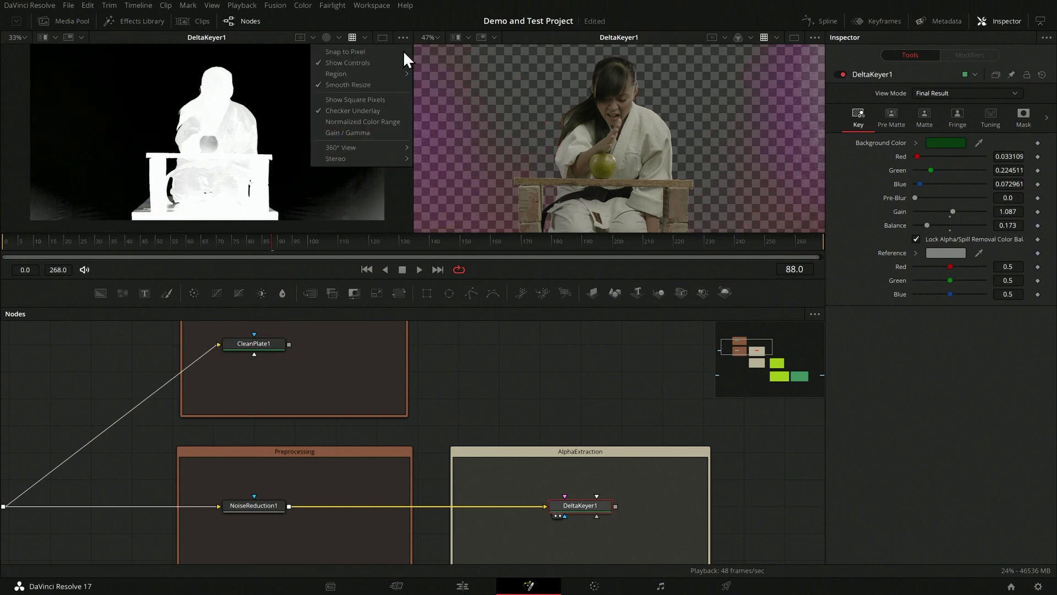
pyautogui.click(355, 133)
pyautogui.moveTo(355, 219); pyautogui.dragTo(366, 220)
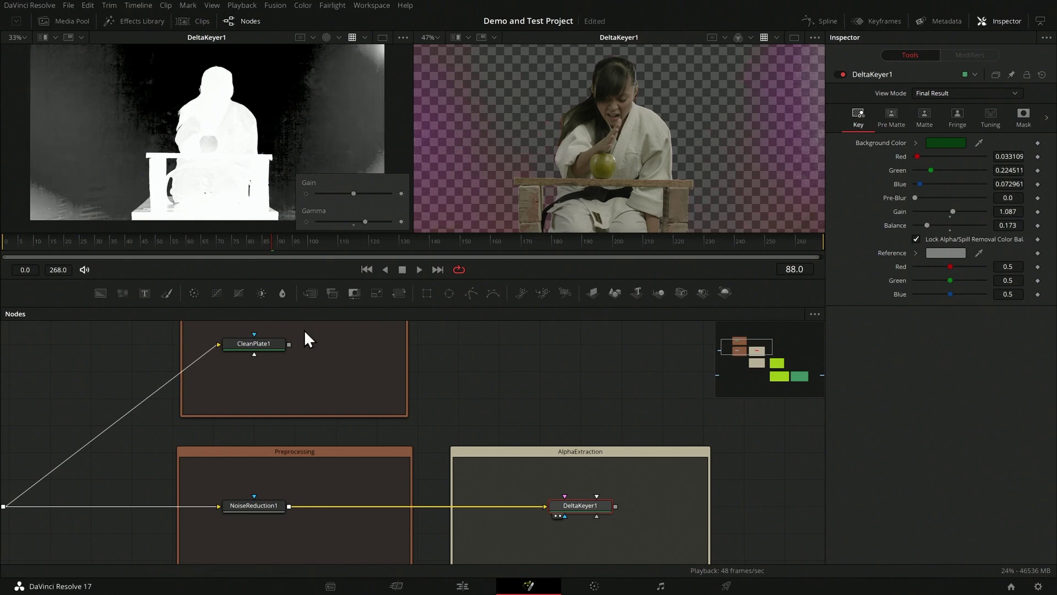
# Reconnect CleanPlate1 to DeltaKeyer1's clean plate input and inspect the matte's outer background and the platform's corner.
pyautogui.moveTo(288, 344); pyautogui.dragTo(567, 504)
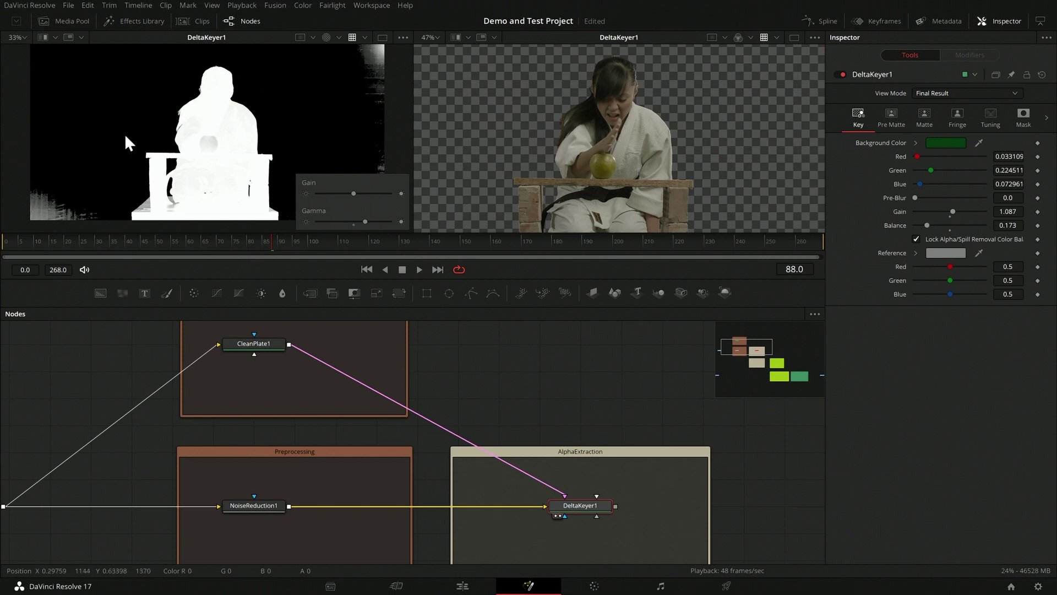
pyautogui.scroll(-2, 278, 119)
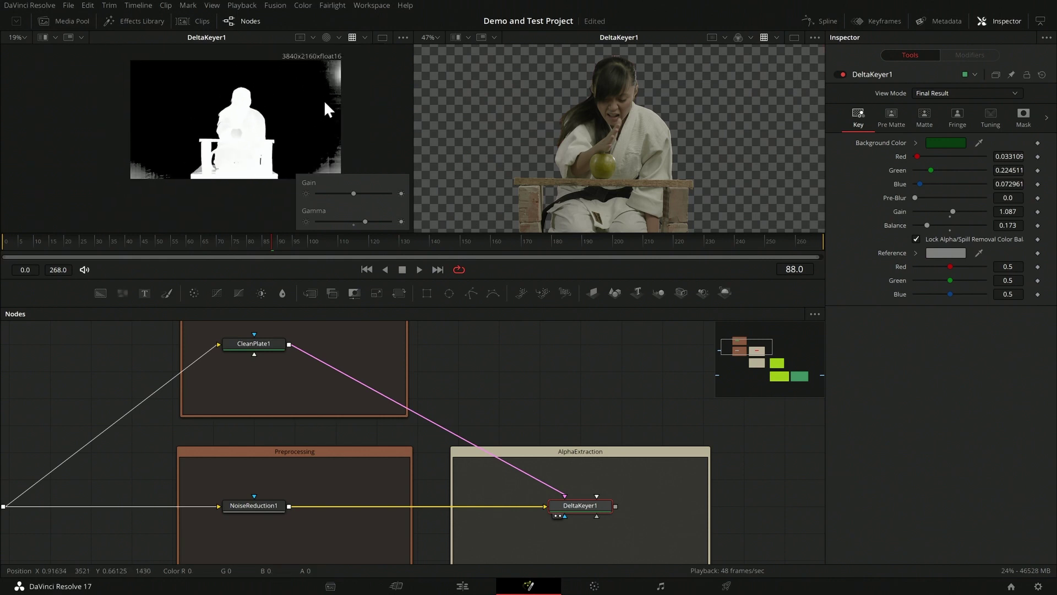
pyautogui.moveTo(319, 121); pyautogui.dragTo(274, 109)
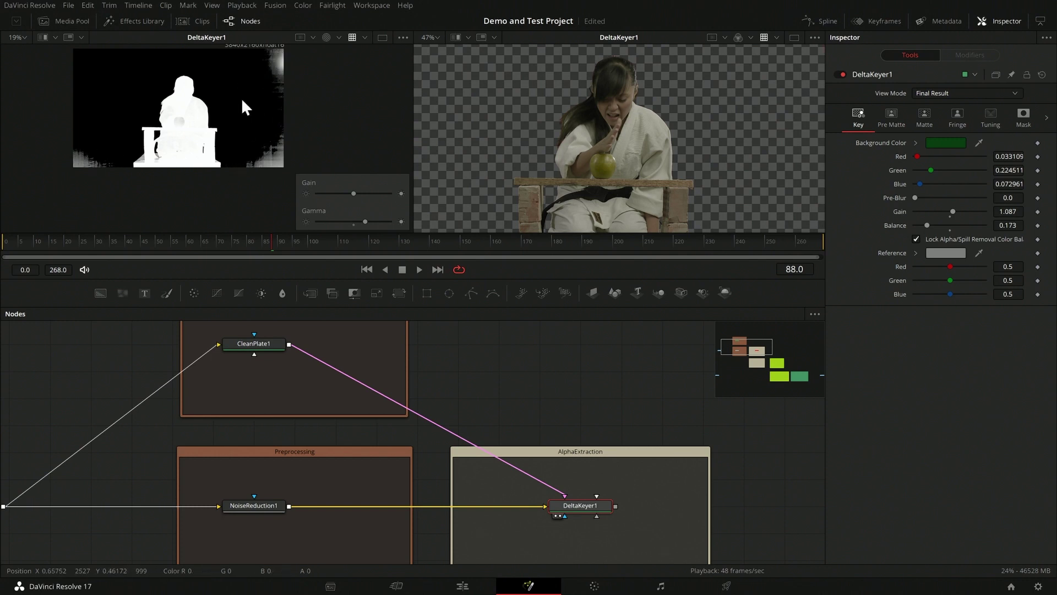
pyautogui.scroll(8, 224, 165)
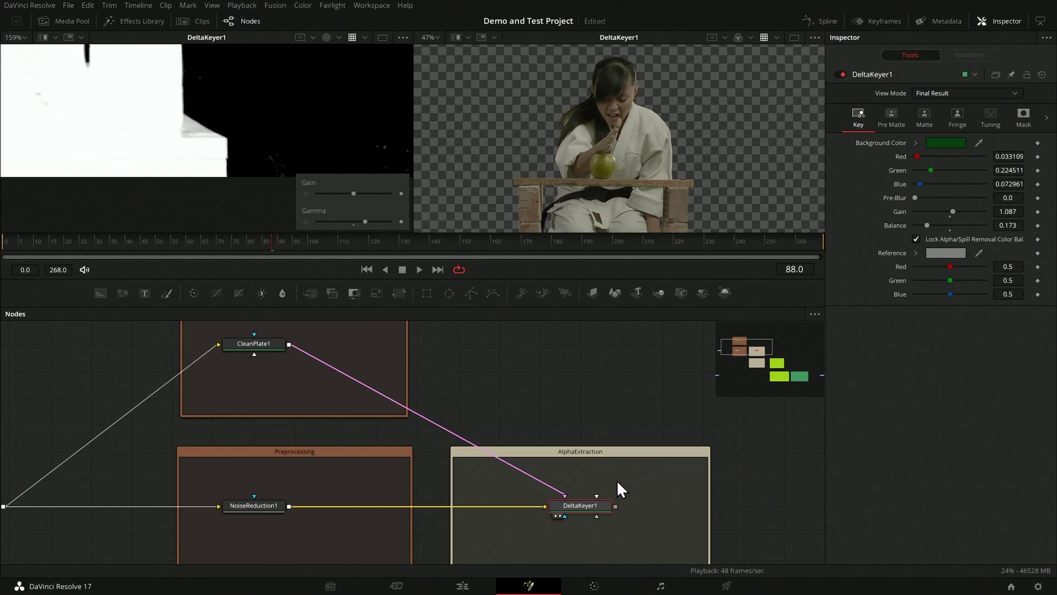
# Add a Polygon mask node above DeltaKeyer1 and detach it from the keyer's matte input.
pyautogui.scroll(-2, 696, 170)
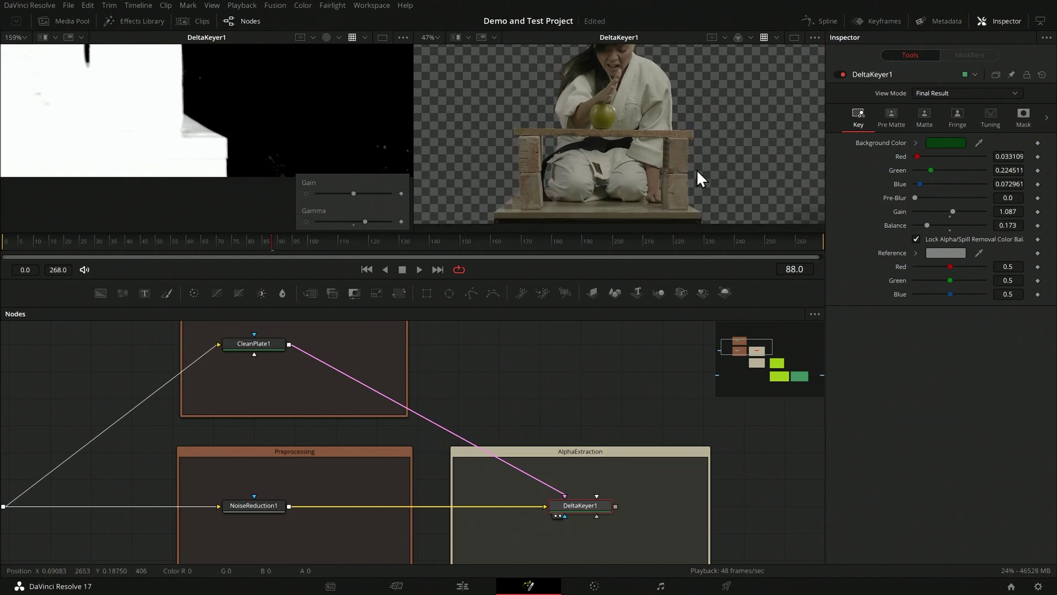
pyautogui.click(471, 291)
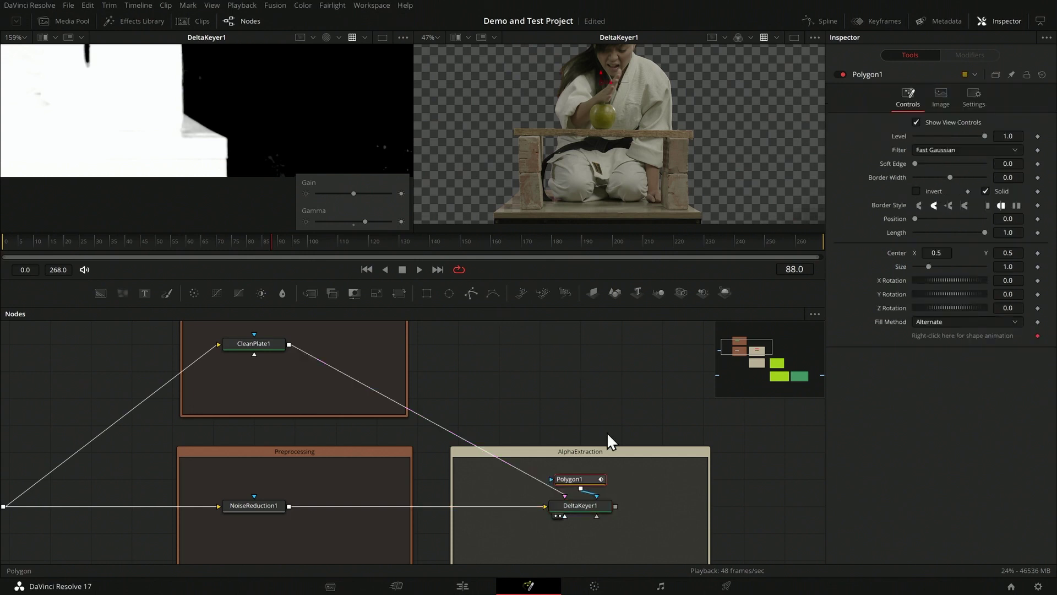
pyautogui.moveTo(593, 504); pyautogui.dragTo(631, 491)
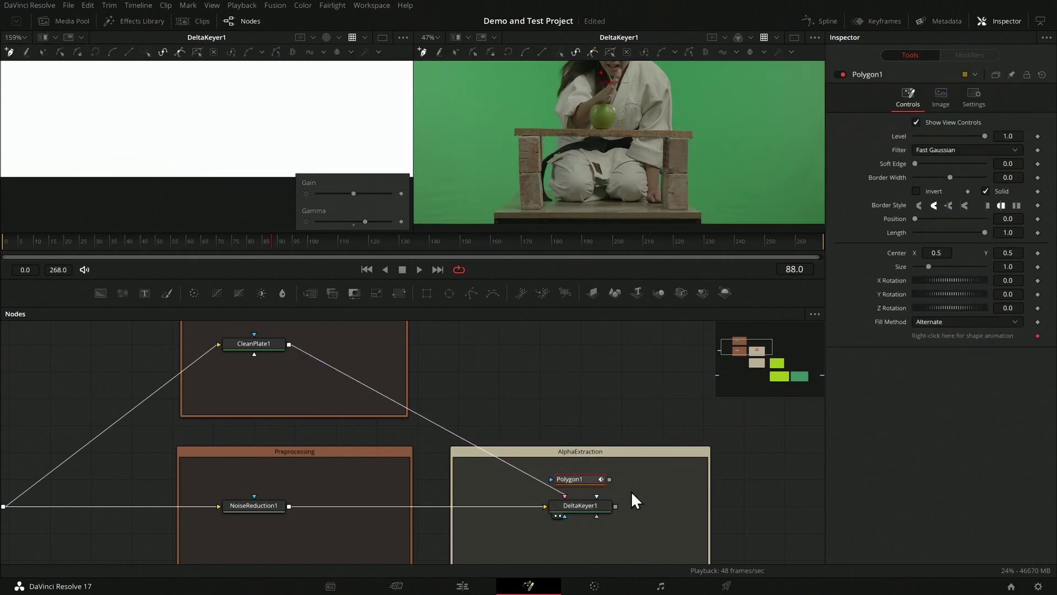
# Trace the polygon from below the frame around the platform's right corner and up past the woman's right side to above the frame.
pyautogui.scroll(8, 661, 177)
pyautogui.scroll(4, 661, 177)
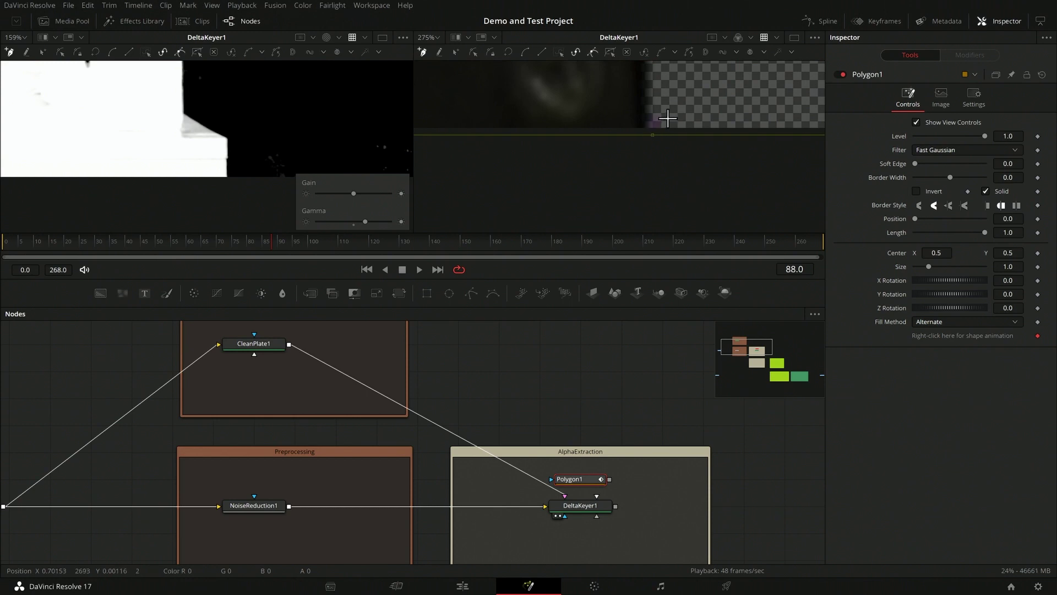
pyautogui.scroll(-4, 665, 116)
pyautogui.click(651, 155)
pyautogui.moveTo(652, 156); pyautogui.dragTo(585, 177)
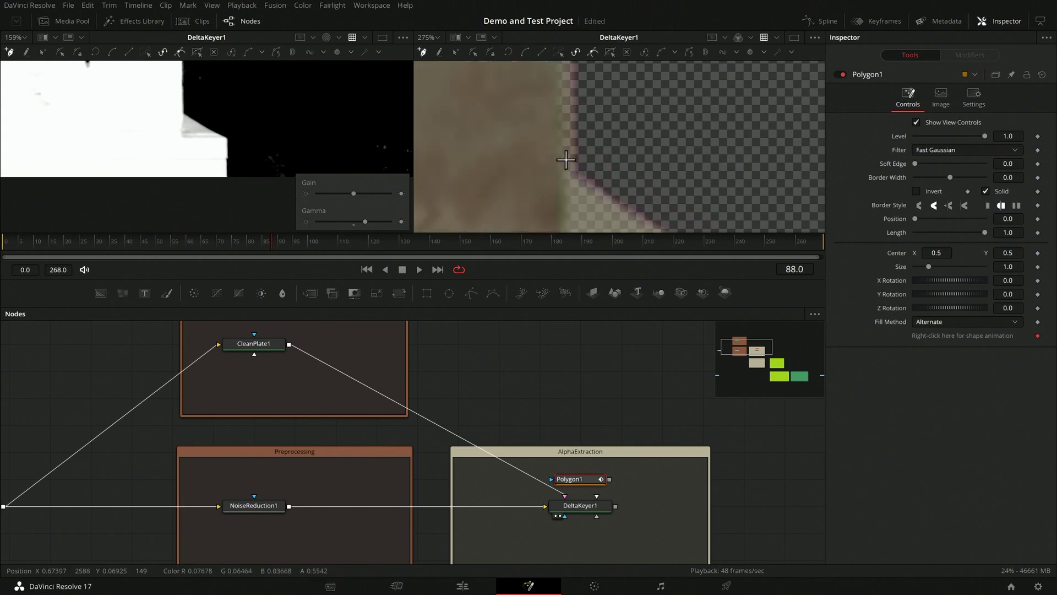
pyautogui.scroll(-5, 572, 169)
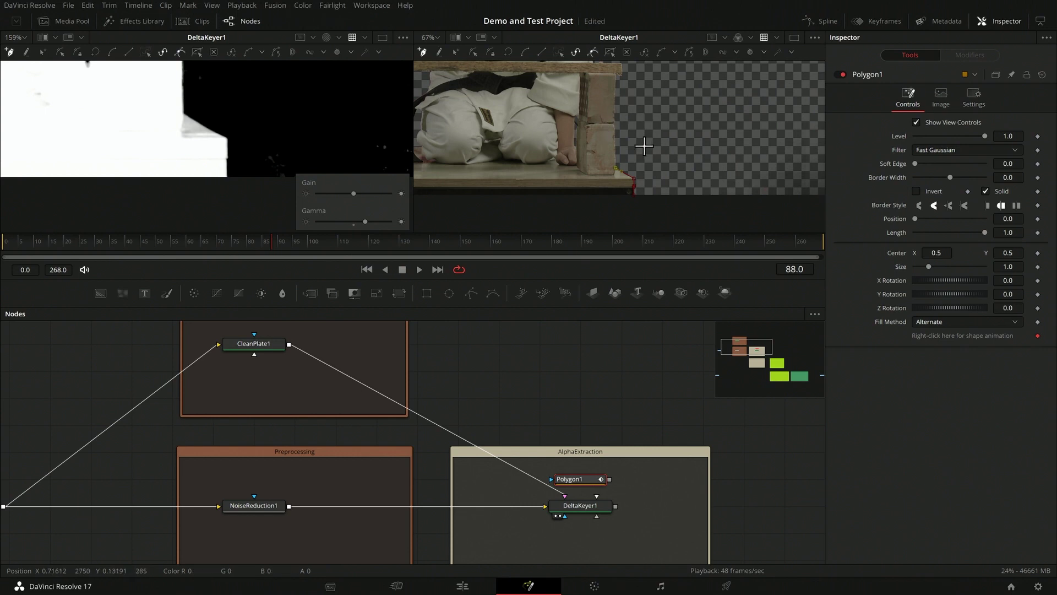
pyautogui.scroll(5, 643, 146)
pyautogui.scroll(2, 644, 138)
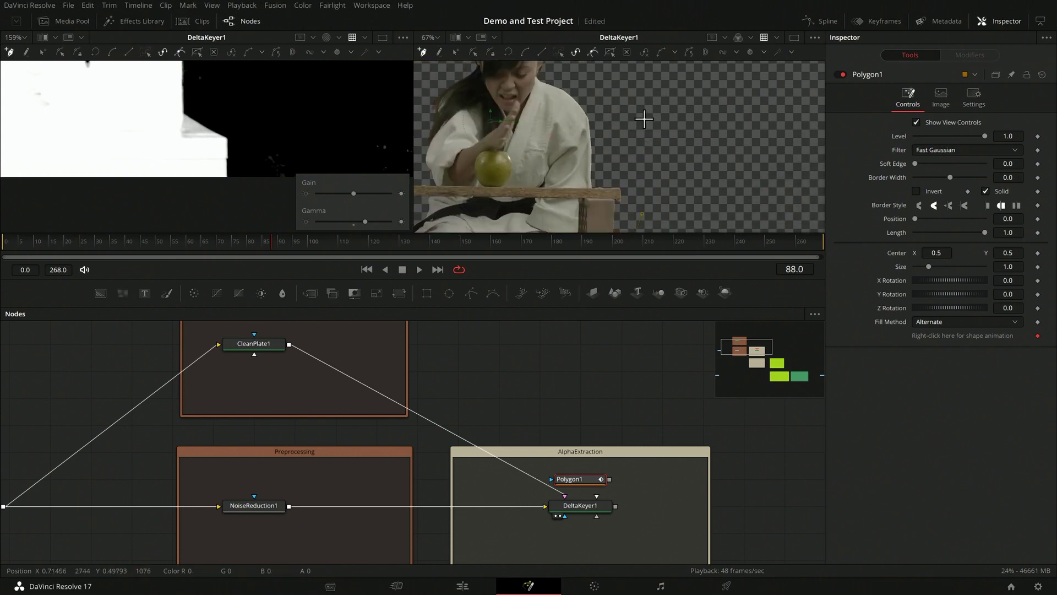
pyautogui.scroll(3, 644, 118)
pyautogui.scroll(-8, 647, 88)
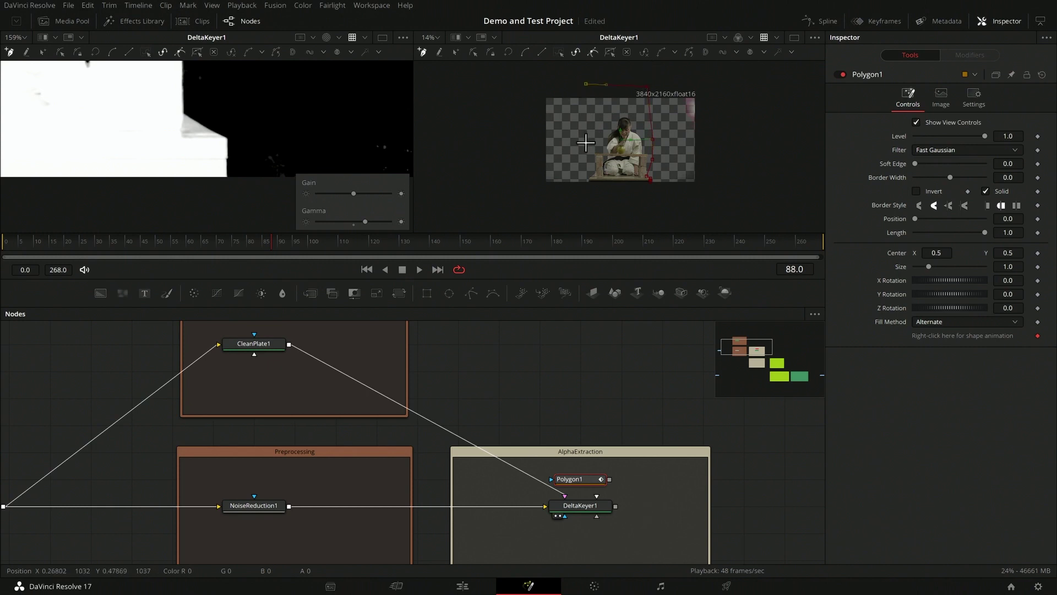
# Continue the polygon down the left side, follow the platform's left corner tightly, and close the shape below the frame.
pyautogui.scroll(4, 594, 162)
pyautogui.scroll(7, 580, 190)
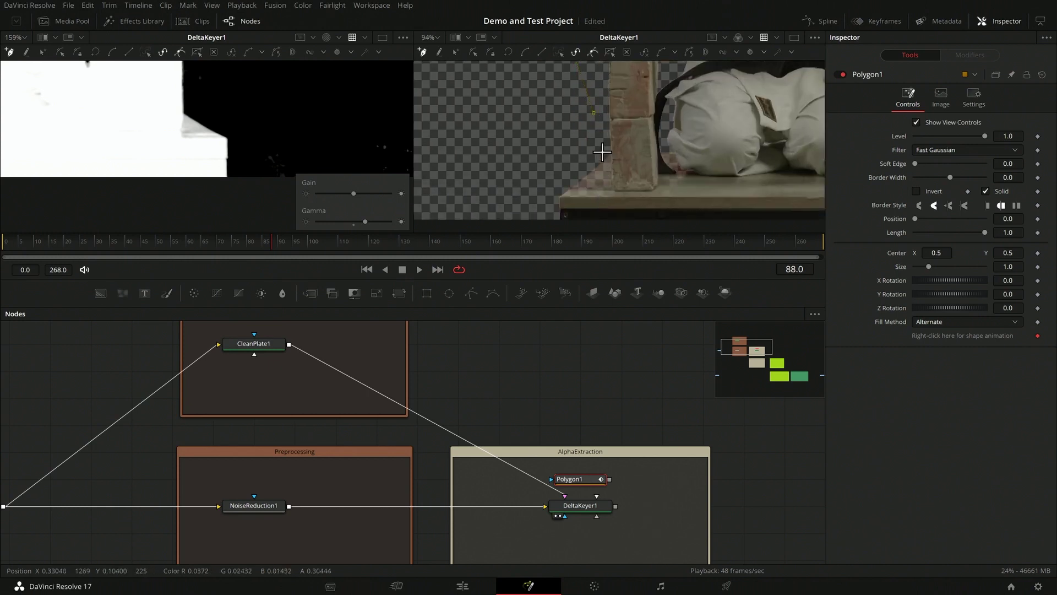
pyautogui.scroll(3, 602, 165)
pyautogui.scroll(-3, 602, 167)
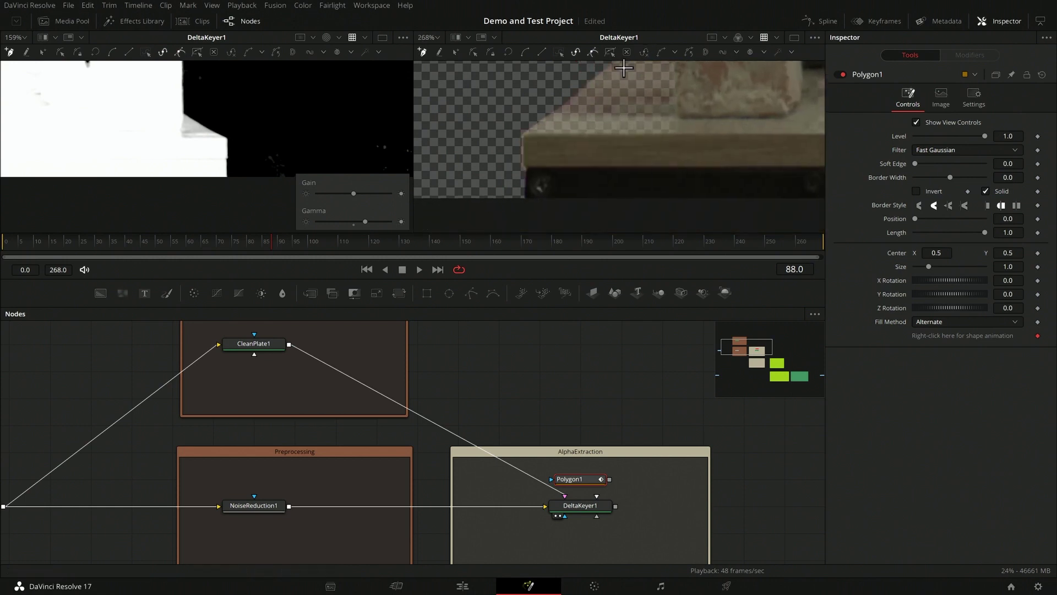
pyautogui.click(522, 163)
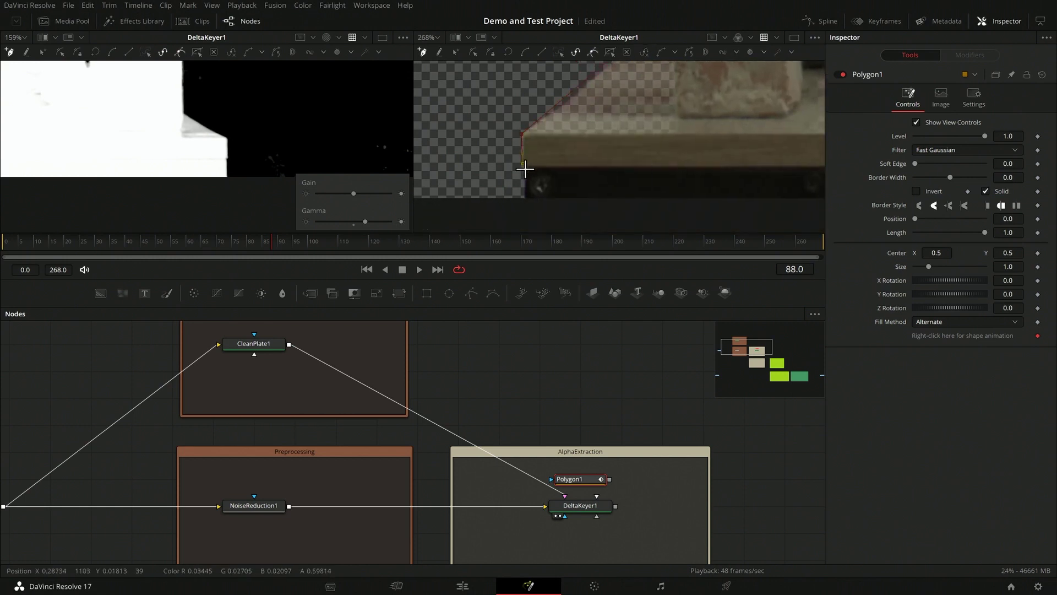
pyautogui.scroll(-2, 528, 190)
pyautogui.click(508, 51)
# Connect Polygon1 to DeltaKeyer1's garbage matte input and invert the mask to keep only the area around the subject.
pyautogui.scroll(-5, 653, 136)
pyautogui.moveTo(610, 479); pyautogui.dragTo(602, 505)
pyautogui.click(632, 545)
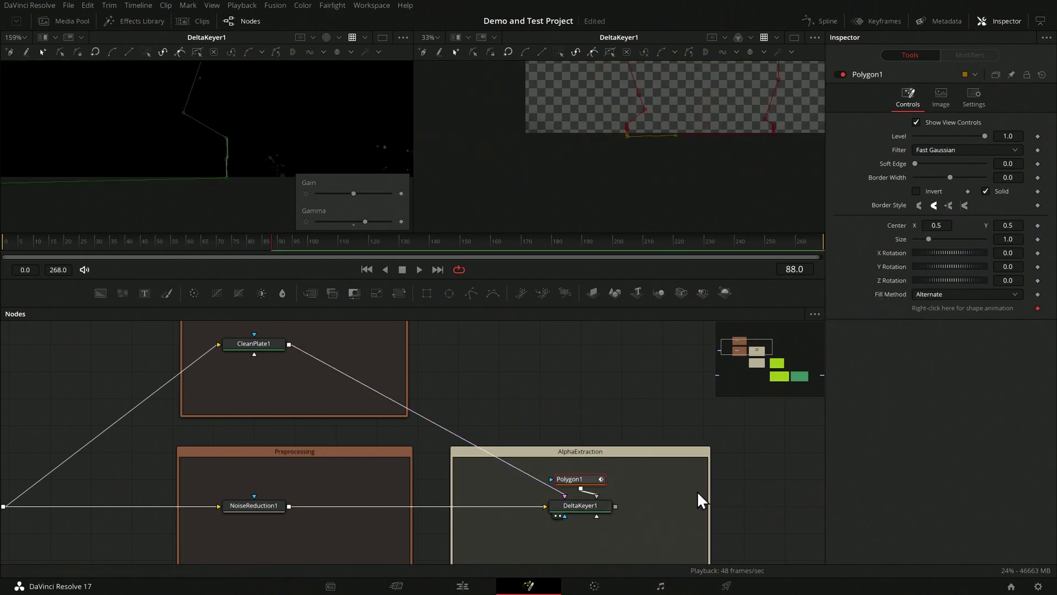
pyautogui.click(932, 190)
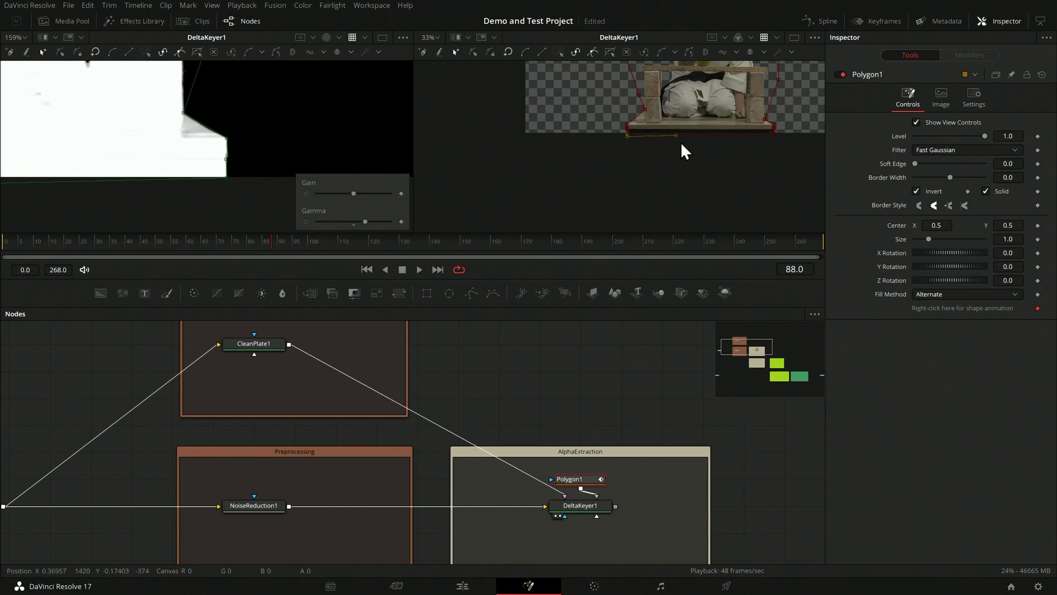
pyautogui.scroll(-3, 666, 149)
pyautogui.scroll(2, 665, 182)
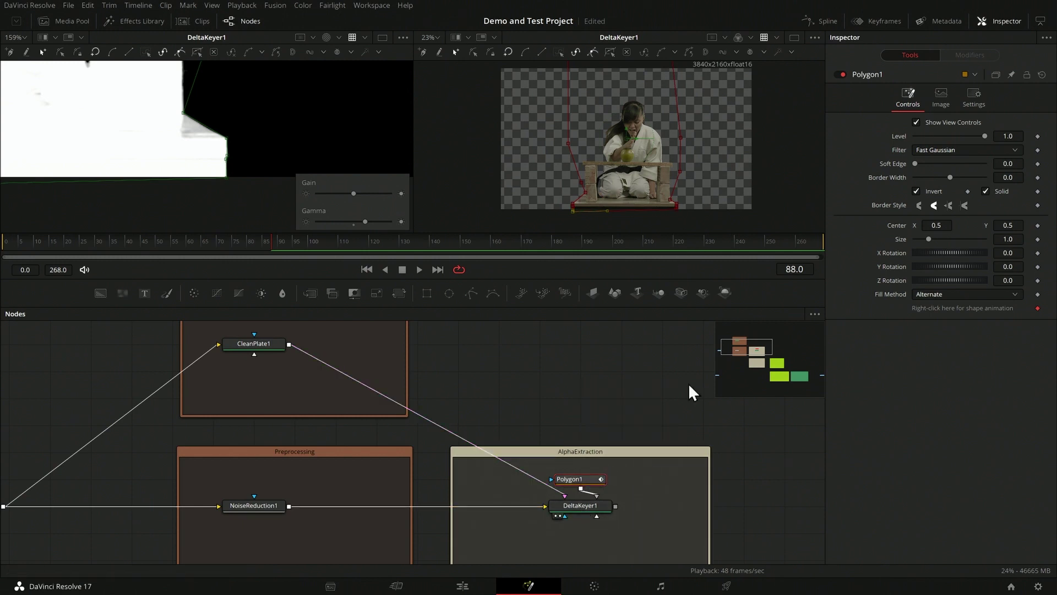
pyautogui.click(624, 387)
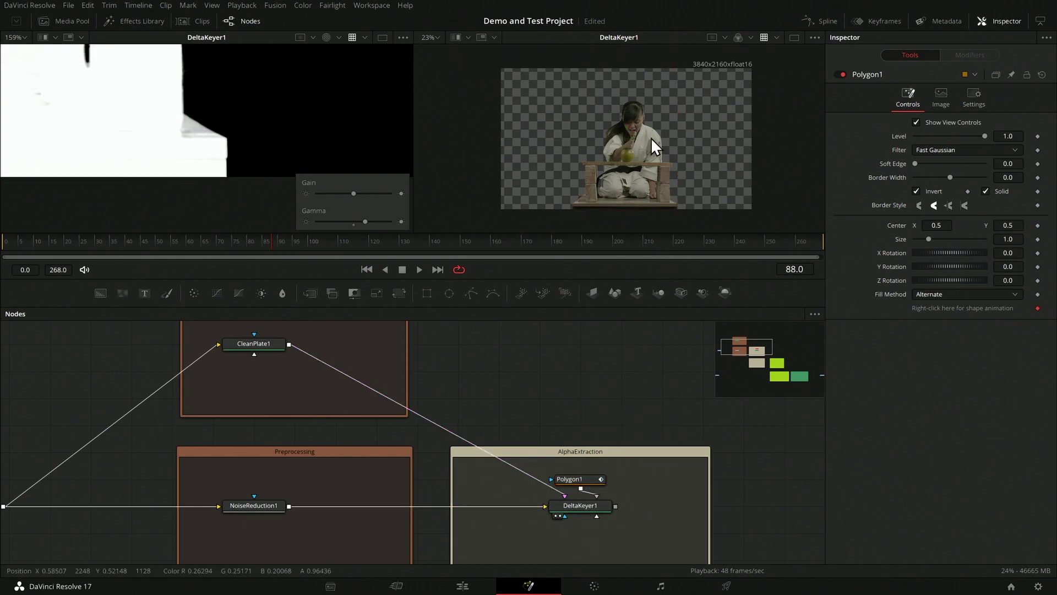
# Lower the gamma of DeltaKeyer1's matte viewer and examine the hair, clothing and apple for transparency in the foreground.
pyautogui.scroll(5, 636, 123)
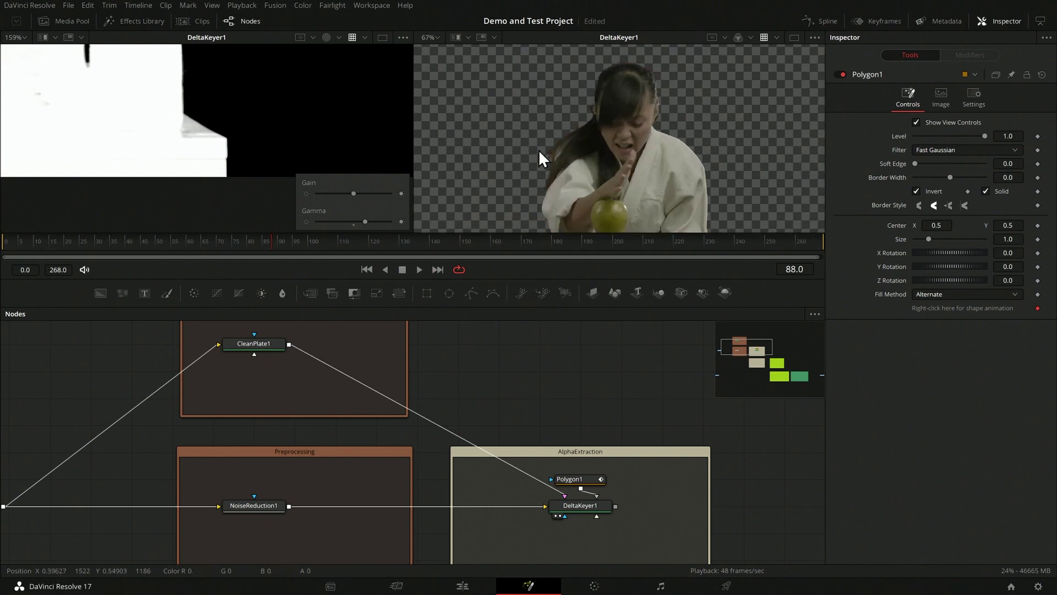
pyautogui.click(594, 502)
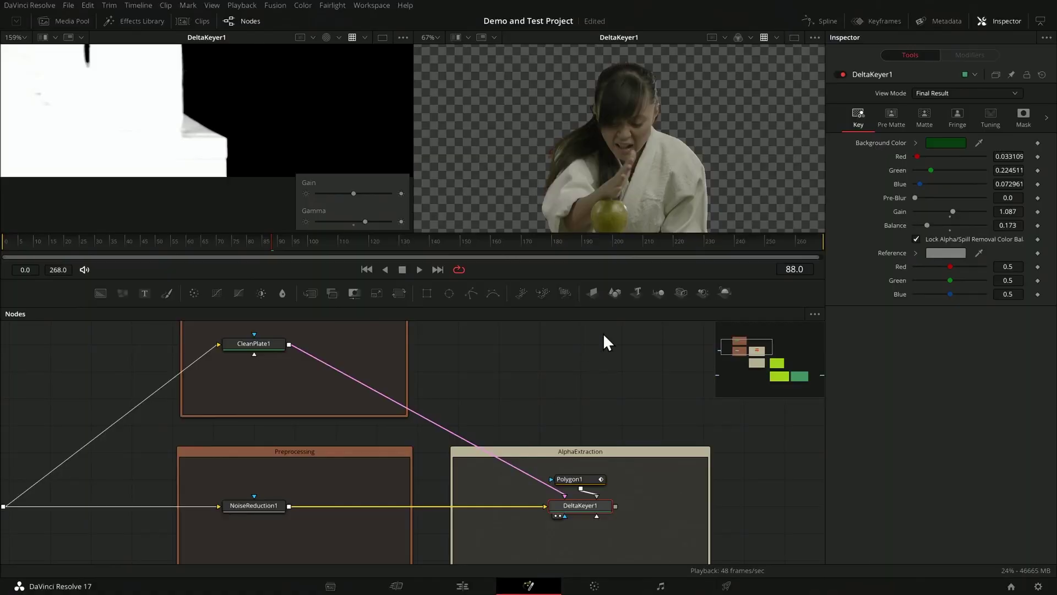
pyautogui.scroll(-3, 660, 105)
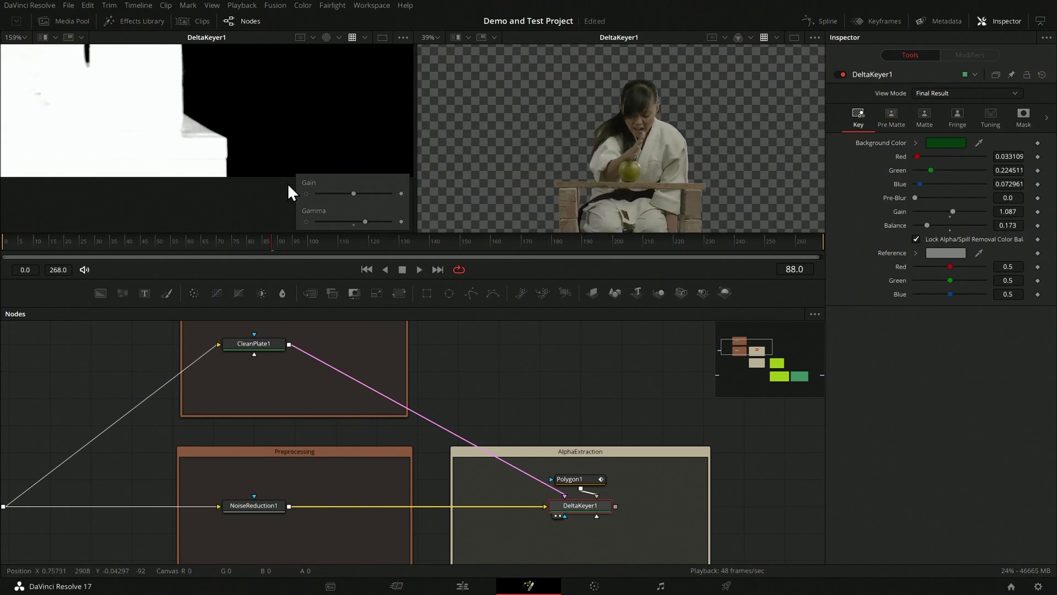
pyautogui.scroll(-5, 158, 111)
pyautogui.scroll(1, 137, 112)
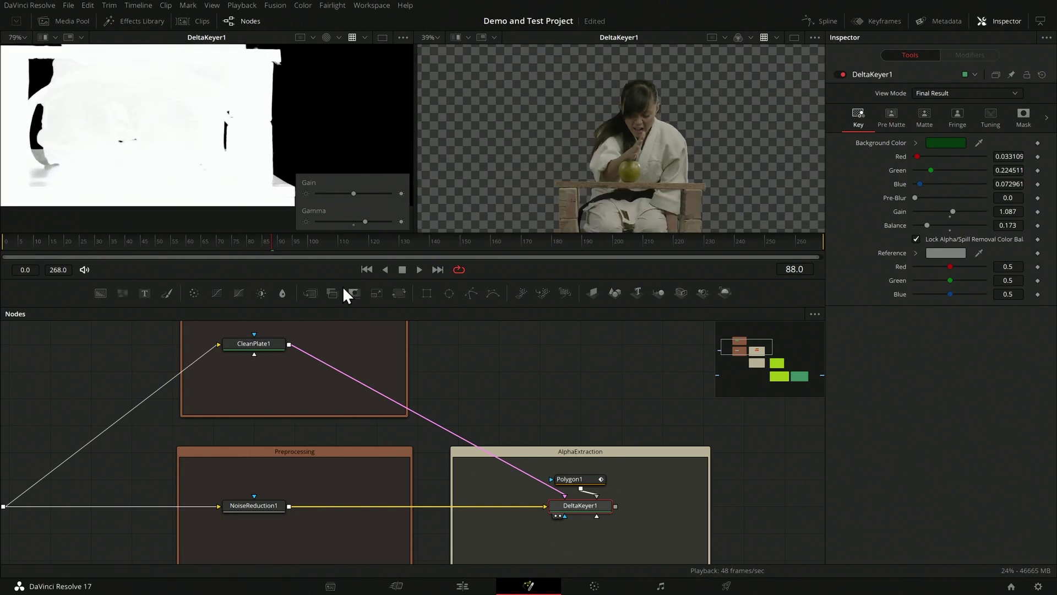
pyautogui.moveTo(365, 222); pyautogui.dragTo(338, 225)
pyautogui.scroll(-3, 165, 132)
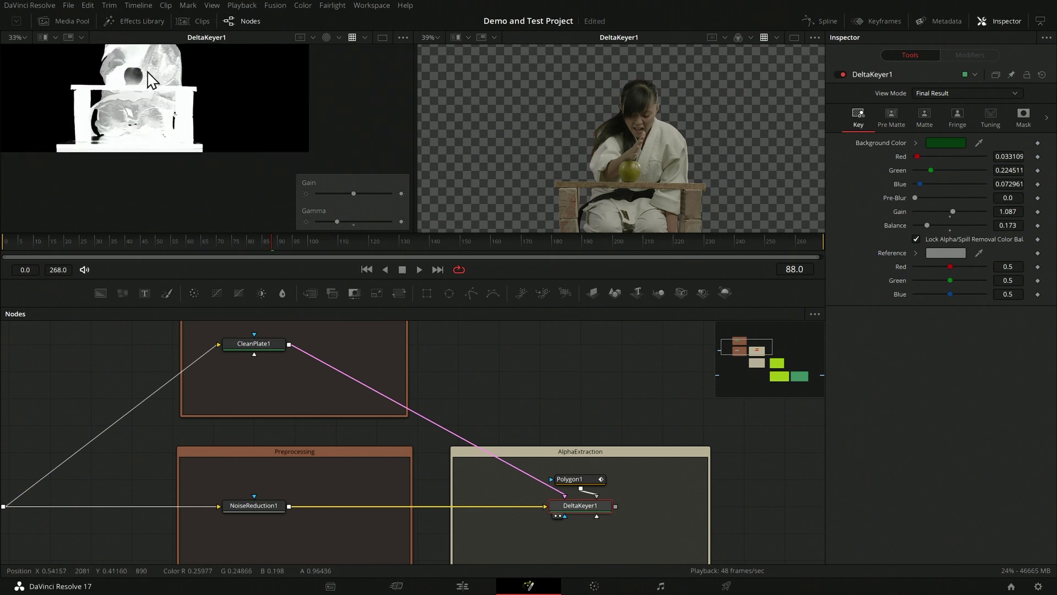
pyautogui.scroll(4, 143, 126)
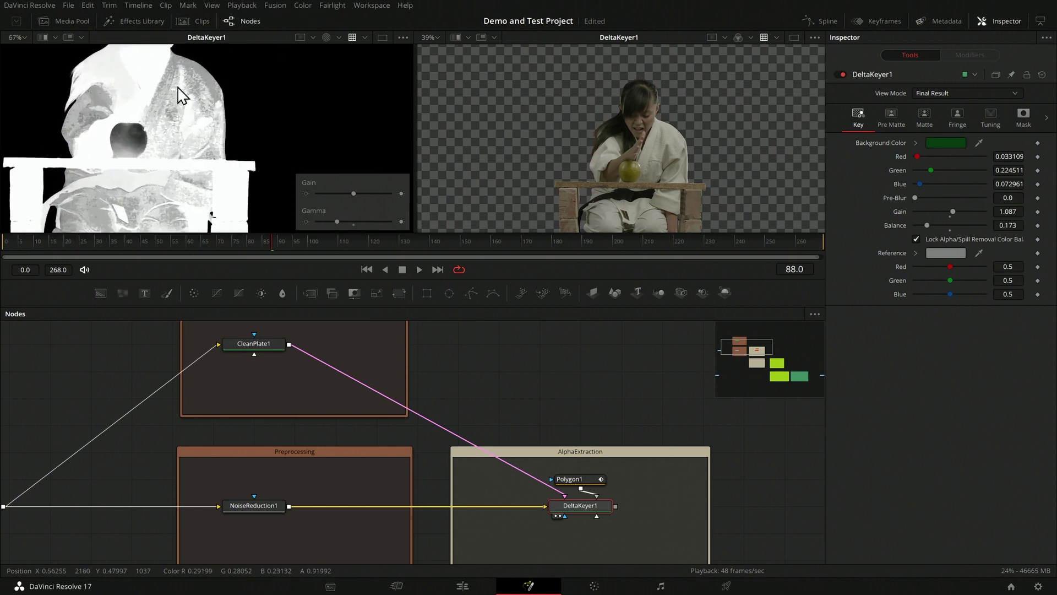
pyautogui.scroll(-2, 177, 144)
pyautogui.scroll(1, 157, 113)
pyautogui.moveTo(142, 110); pyautogui.dragTo(160, 106)
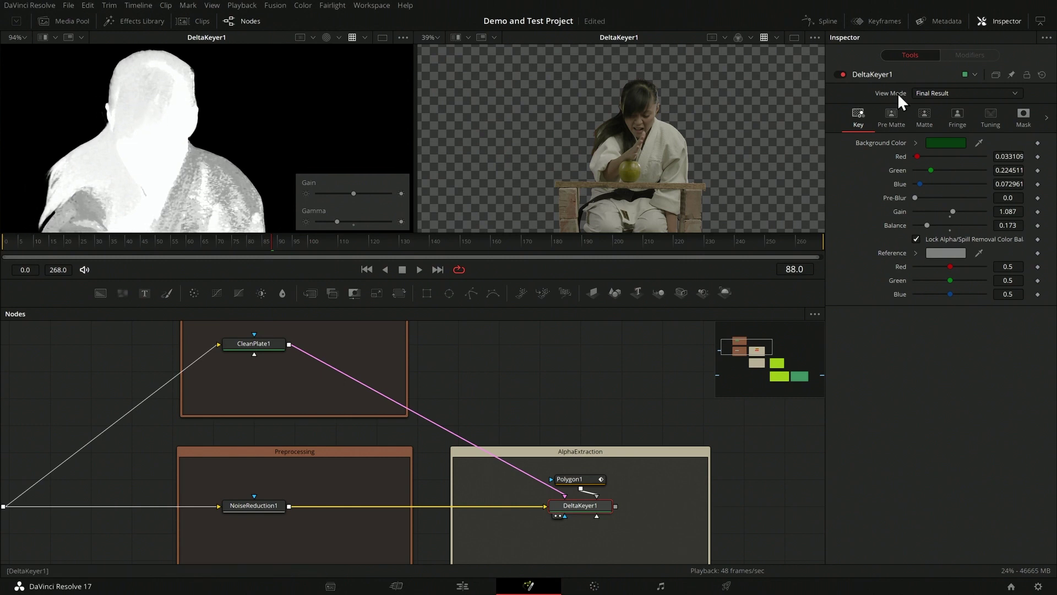
# Set DeltaKeyer1's high matte threshold to 0.933, checking the foreground fill and the edges around the shoulder and head.
pyautogui.click(924, 119)
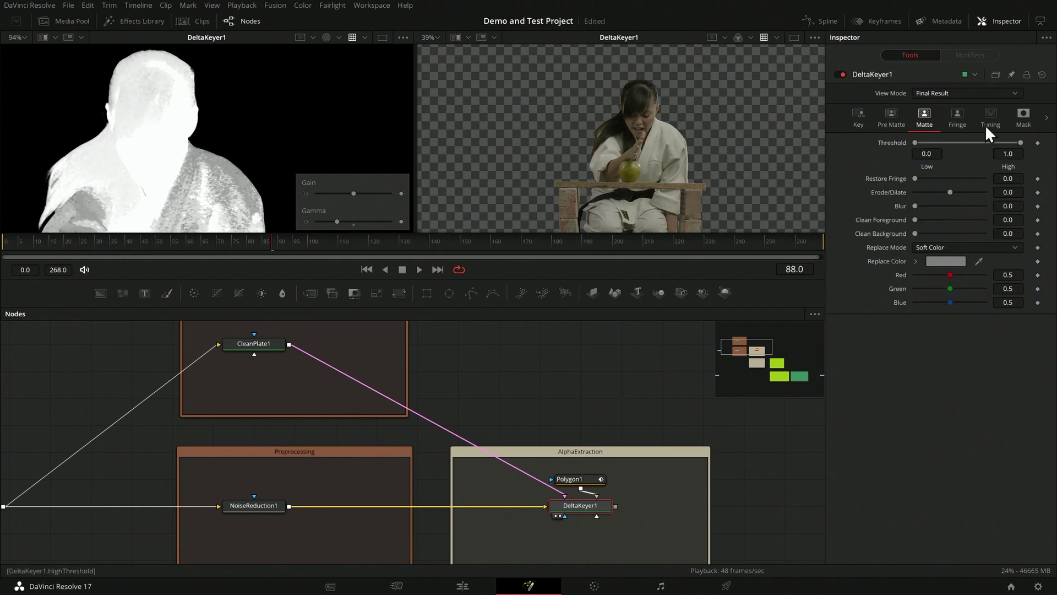
pyautogui.moveTo(203, 164); pyautogui.dragTo(235, 132)
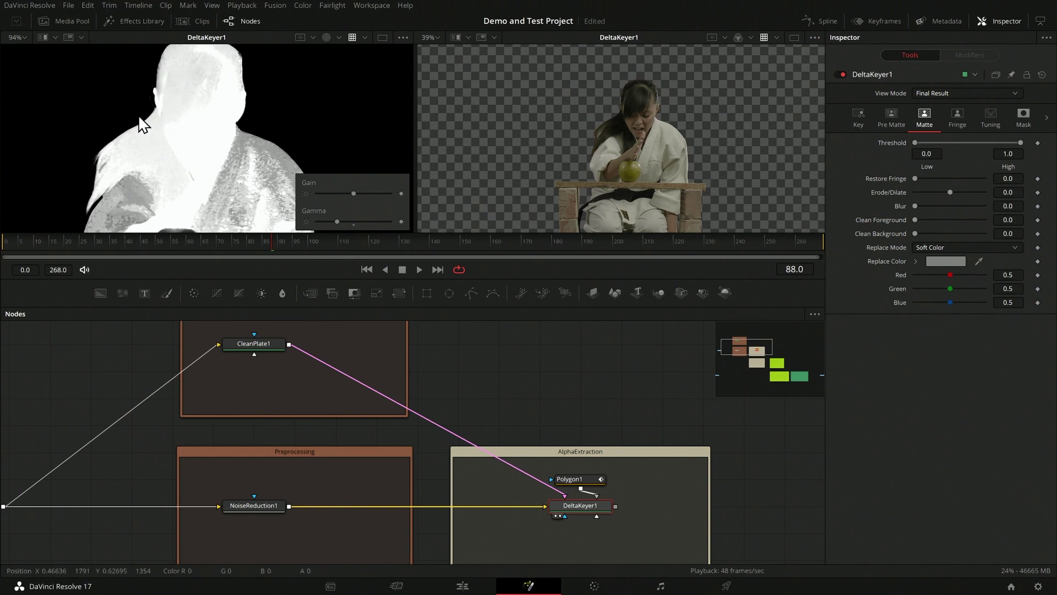
pyautogui.scroll(5, 112, 162)
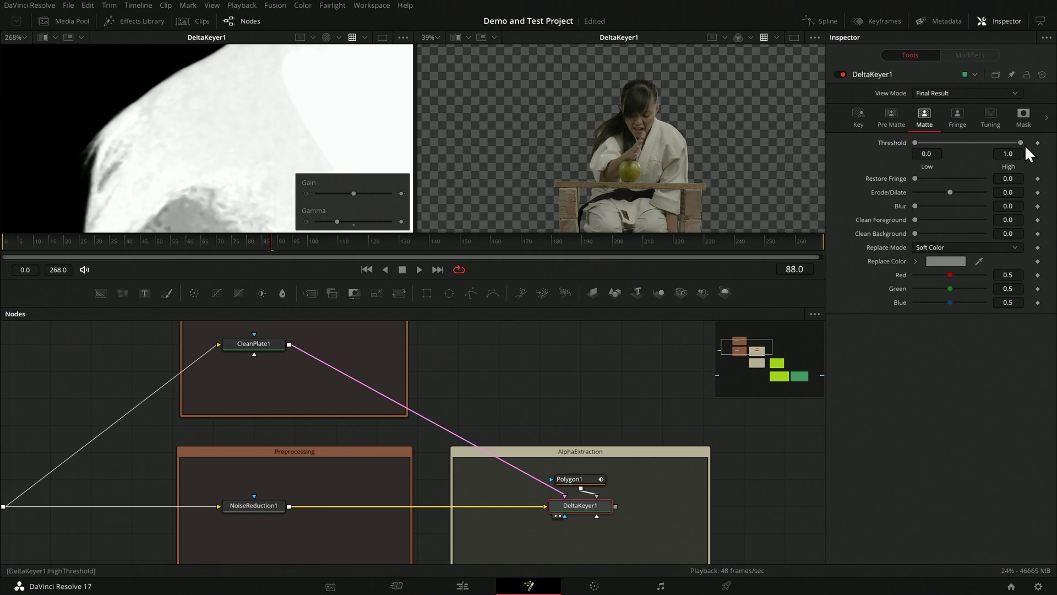
pyautogui.moveTo(1022, 141); pyautogui.dragTo(1013, 141)
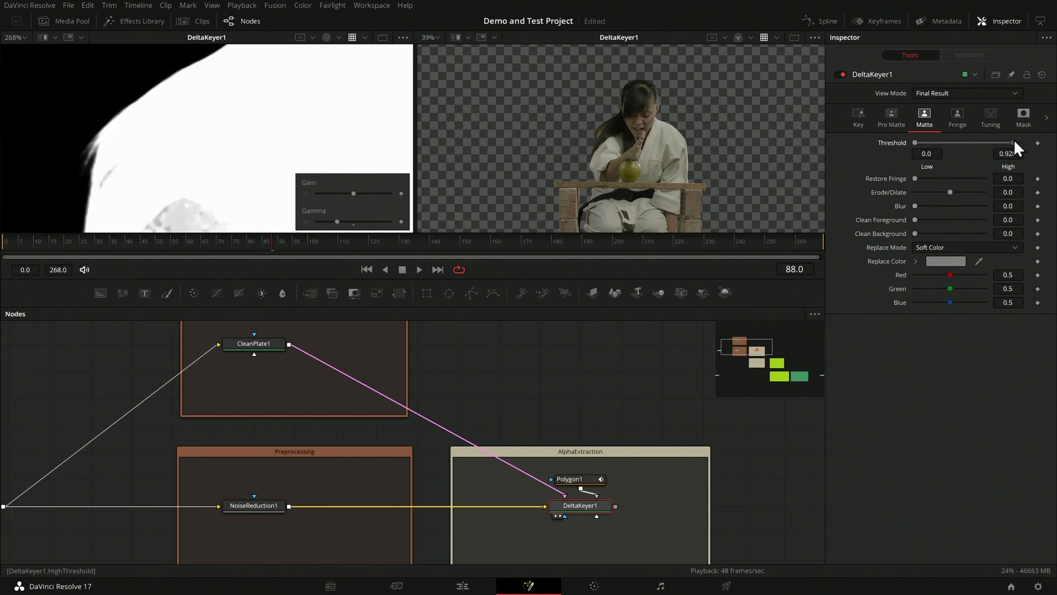
pyautogui.scroll(5, 236, 165)
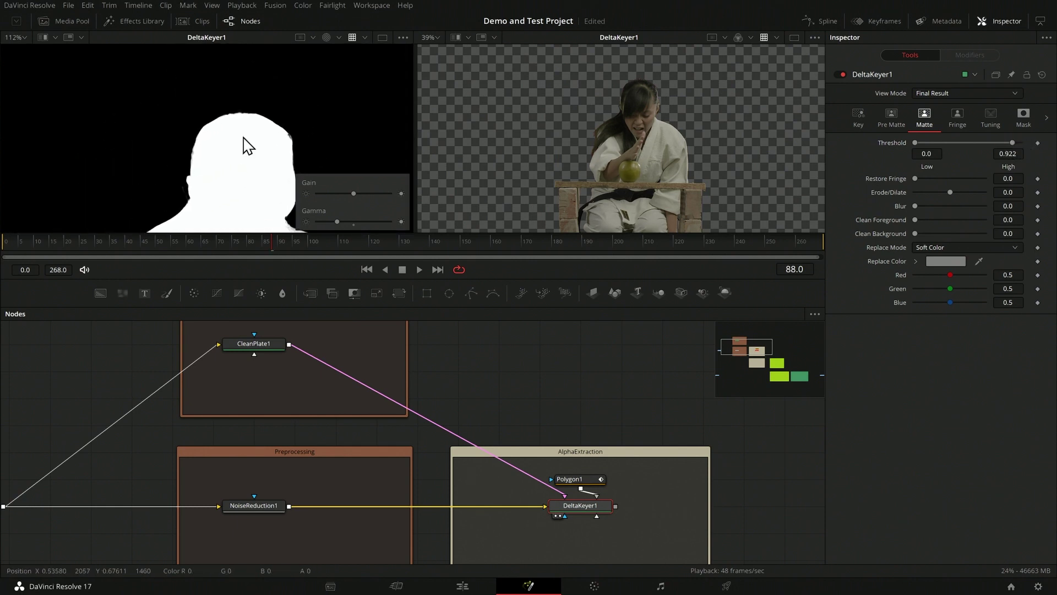
pyautogui.moveTo(1013, 142)
pyautogui.mouseDown()
pyautogui.moveTo(1042, 148)
pyautogui.moveTo(1016, 147)
pyautogui.mouseUp()
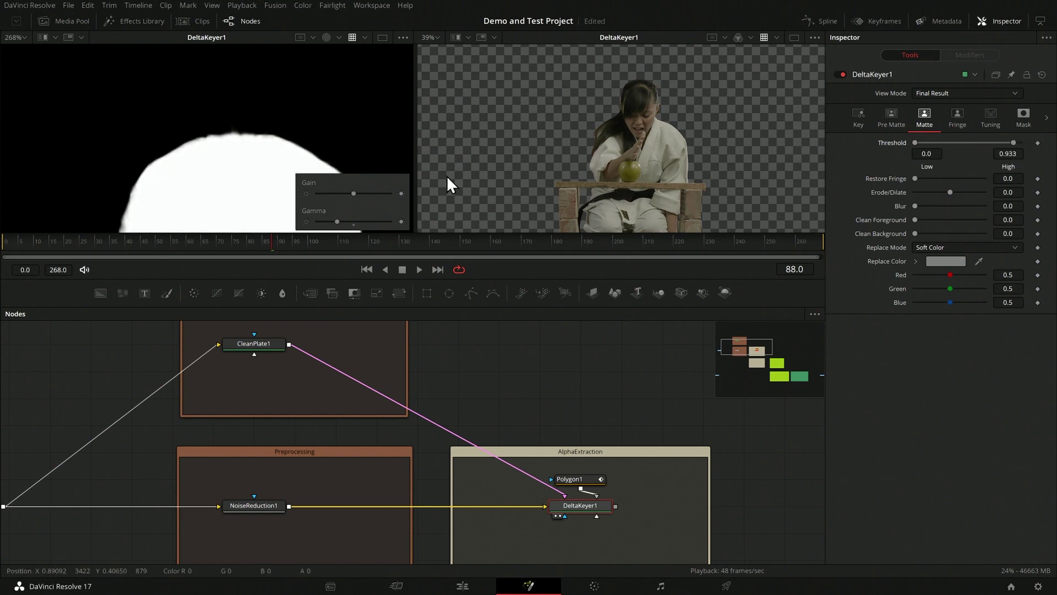
# At frame 48, set DeltaKeyer1's high matte threshold to 0.911, checking the matte around the head, arm and shoulder.
pyautogui.click(157, 243)
pyautogui.scroll(3, 253, 123)
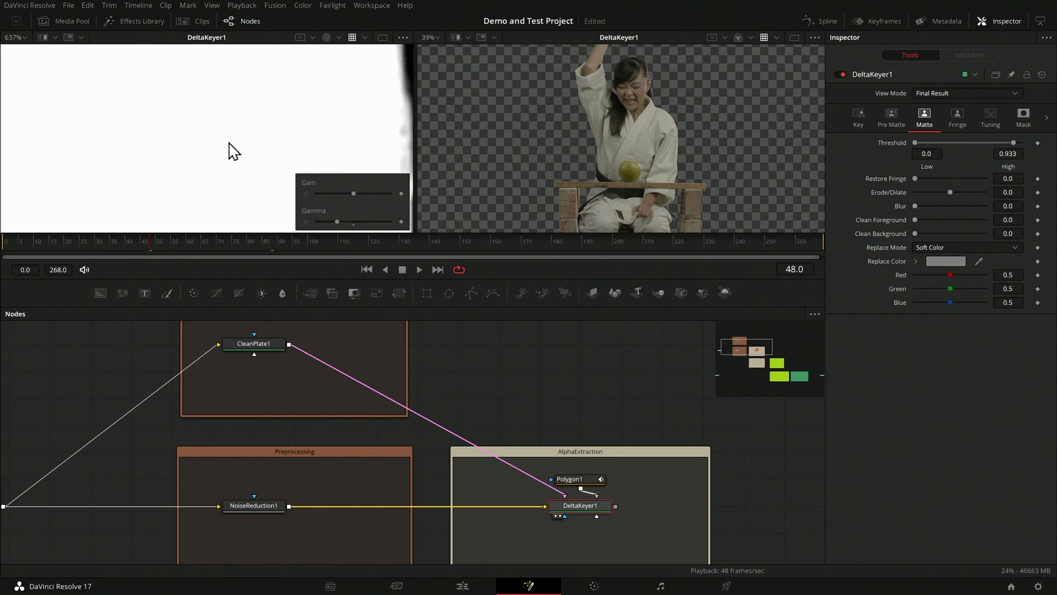
pyautogui.scroll(2, 208, 112)
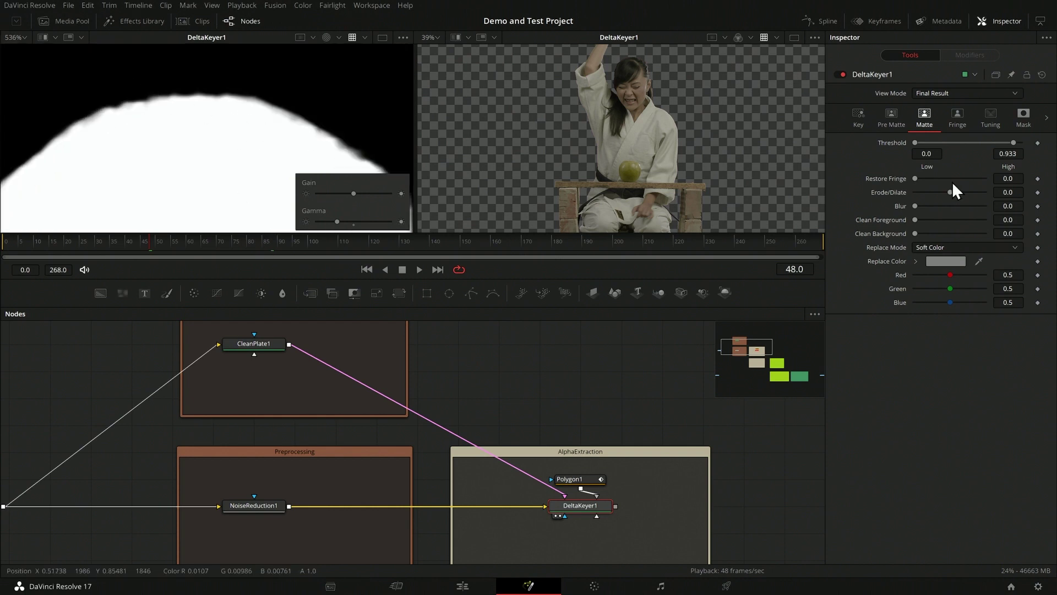
pyautogui.moveTo(1013, 142); pyautogui.dragTo(1011, 142)
pyautogui.scroll(-4, 134, 161)
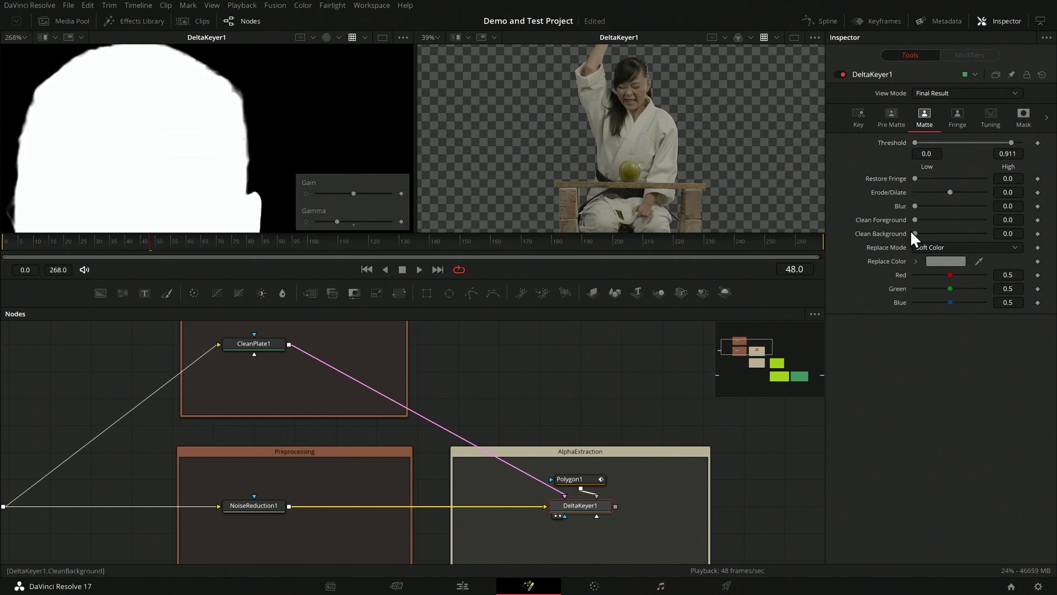
pyautogui.scroll(3, 290, 64)
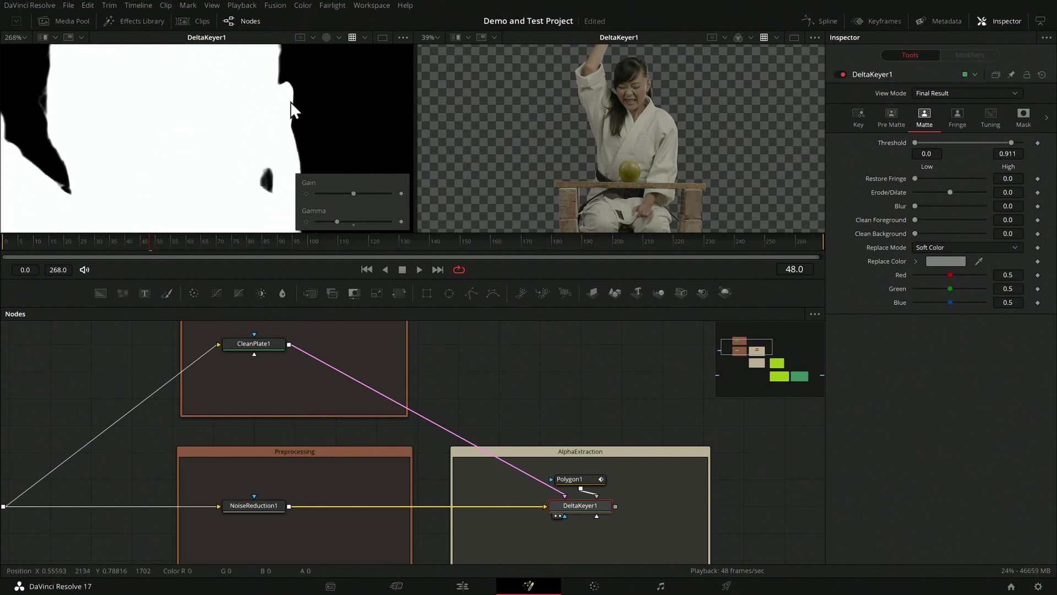
pyautogui.scroll(-1, 197, 120)
pyautogui.scroll(-1, 177, 207)
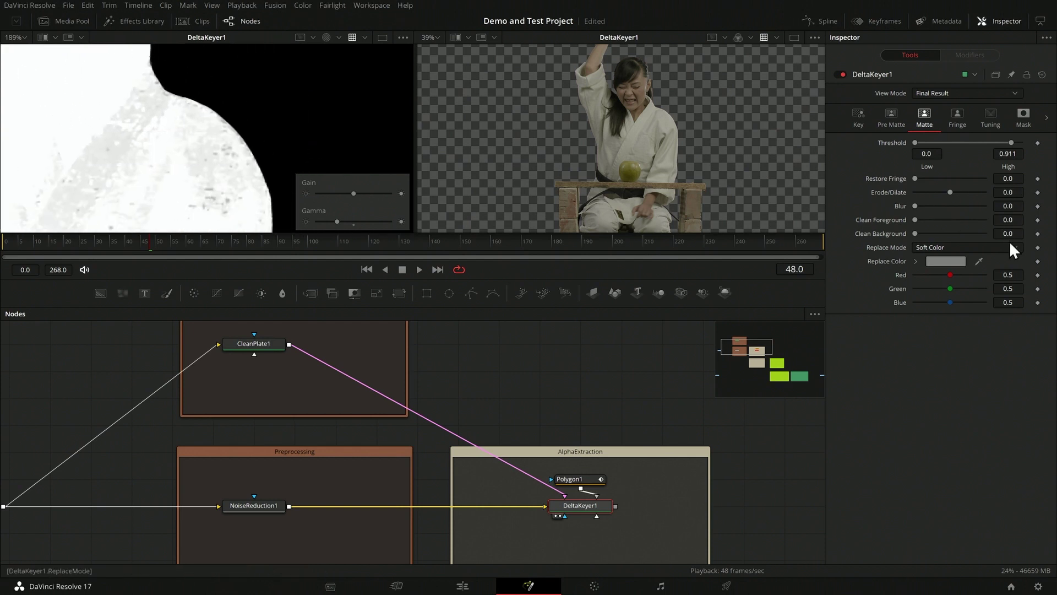
# Set DeltaKeyer1's Clean Foreground to 0.00017 and check the edge detail and the remaining transparency in the matte.
pyautogui.moveTo(1007, 220); pyautogui.dragTo(223, 120)
pyautogui.scroll(3, 223, 120)
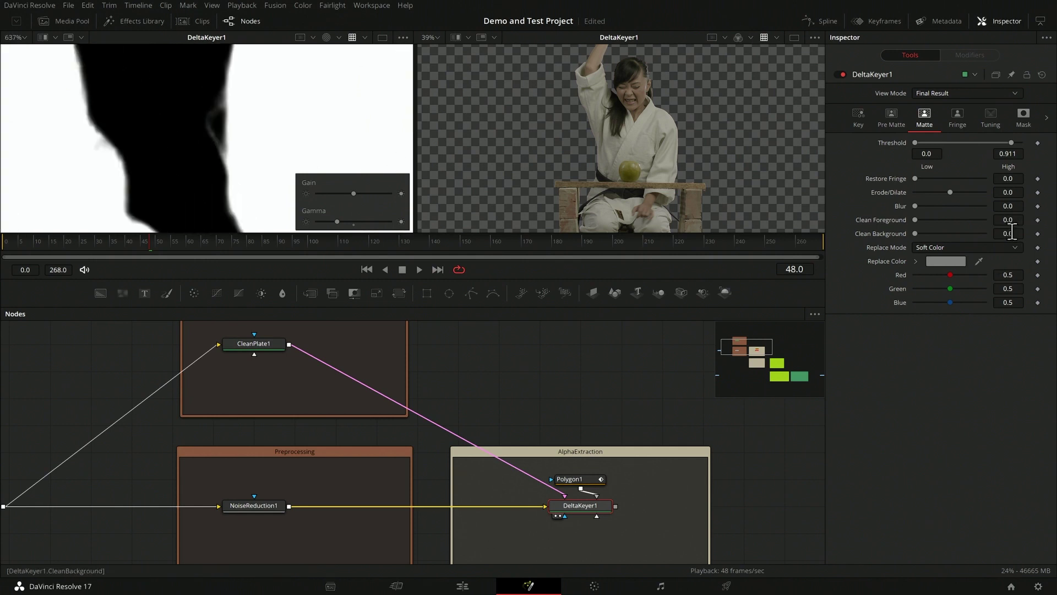
pyautogui.moveTo(1008, 220); pyautogui.dragTo(1015, 220)
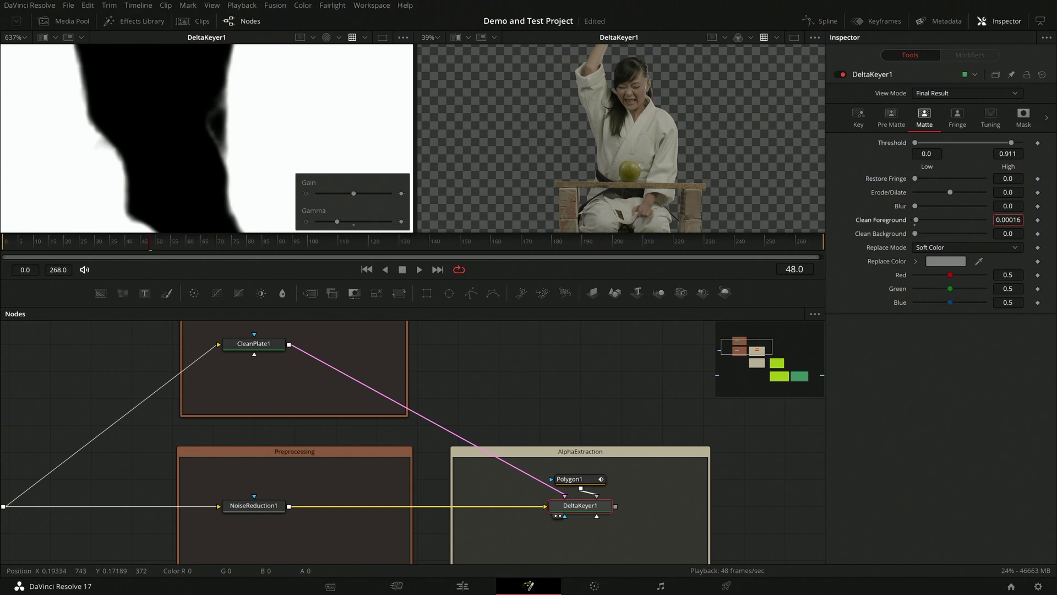
pyautogui.scroll(-5, 229, 138)
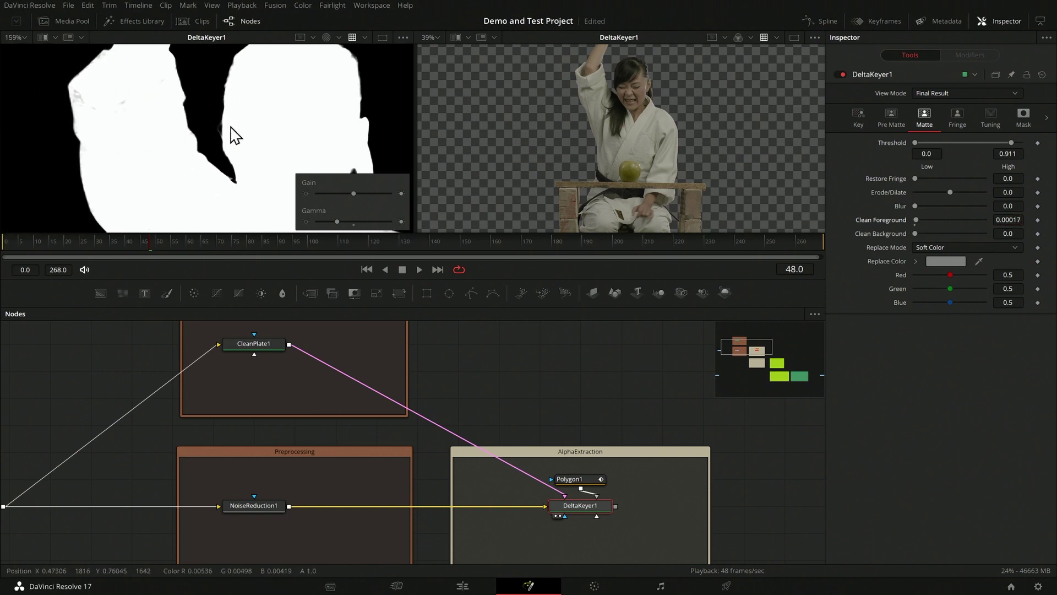
pyautogui.scroll(-2, 236, 136)
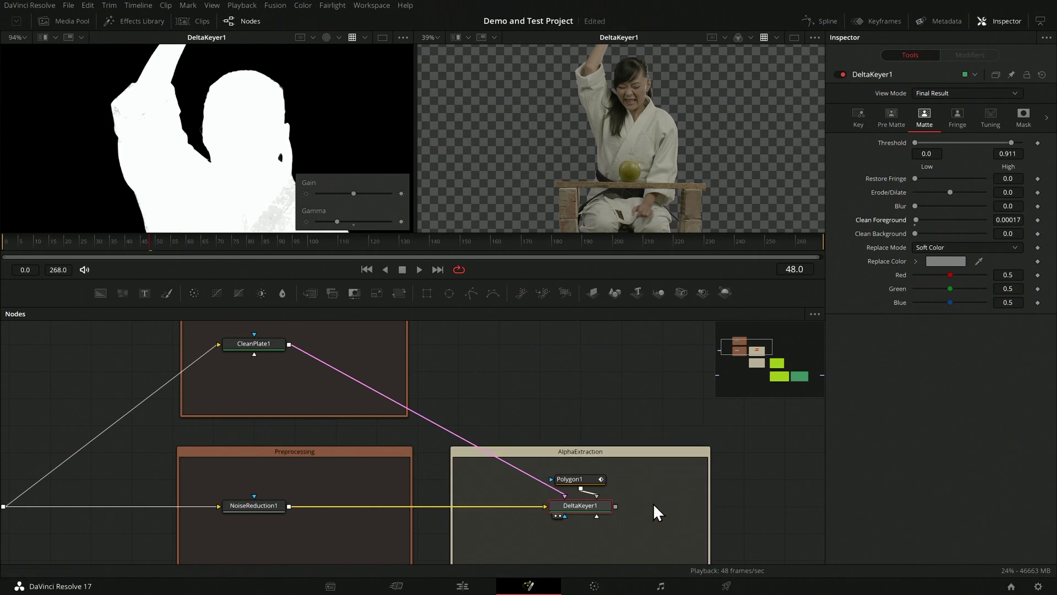
# Widen the AlphaExtraction underlay on its right side to make room for more nodes beside DeltaKeyer1.
pyautogui.moveTo(647, 545); pyautogui.dragTo(539, 475)
pyautogui.scroll(-4, 219, 118)
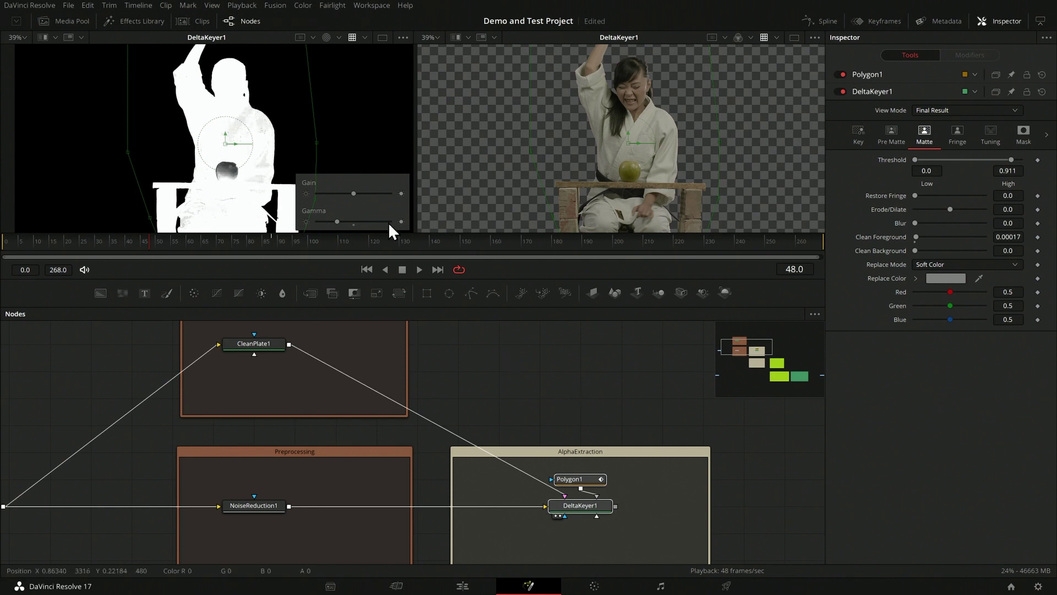
pyautogui.click(655, 518)
pyautogui.moveTo(711, 483); pyautogui.dragTo(793, 481)
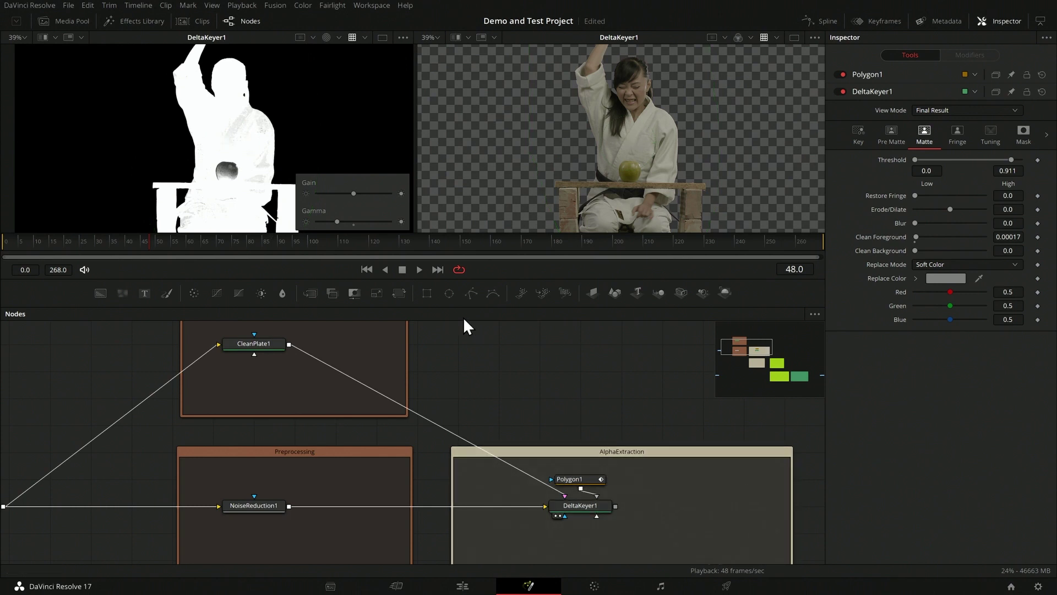
# Add a Matte Control node fed by DeltaKeyer1, view its alpha, and set its thresholds to 0.294 low and 0.483 high.
pyautogui.moveTo(356, 298); pyautogui.dragTo(659, 479)
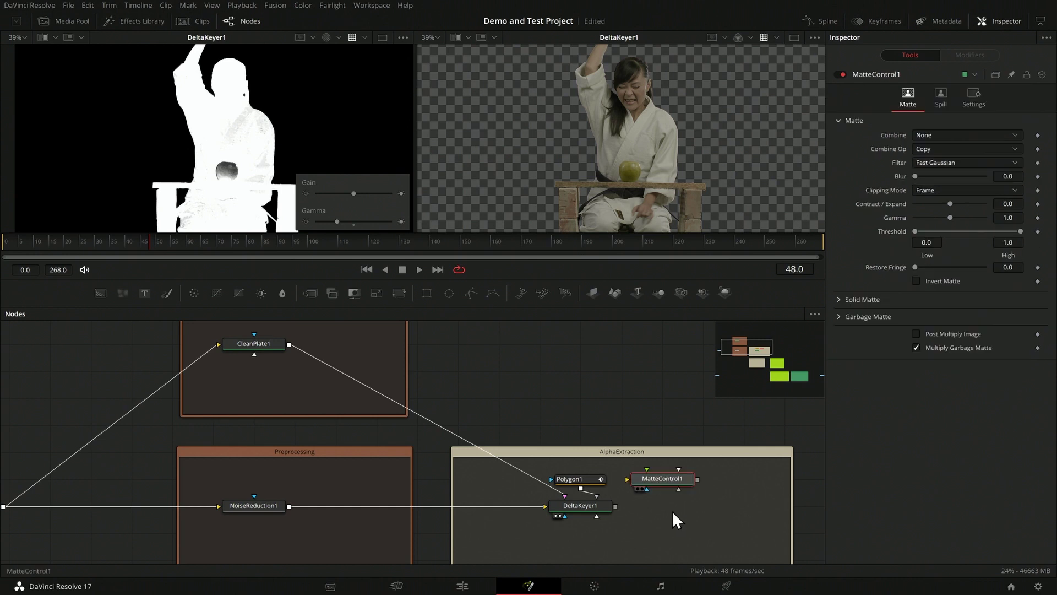
pyautogui.moveTo(615, 505); pyautogui.dragTo(347, 200)
pyautogui.moveTo(1018, 232); pyautogui.dragTo(986, 229)
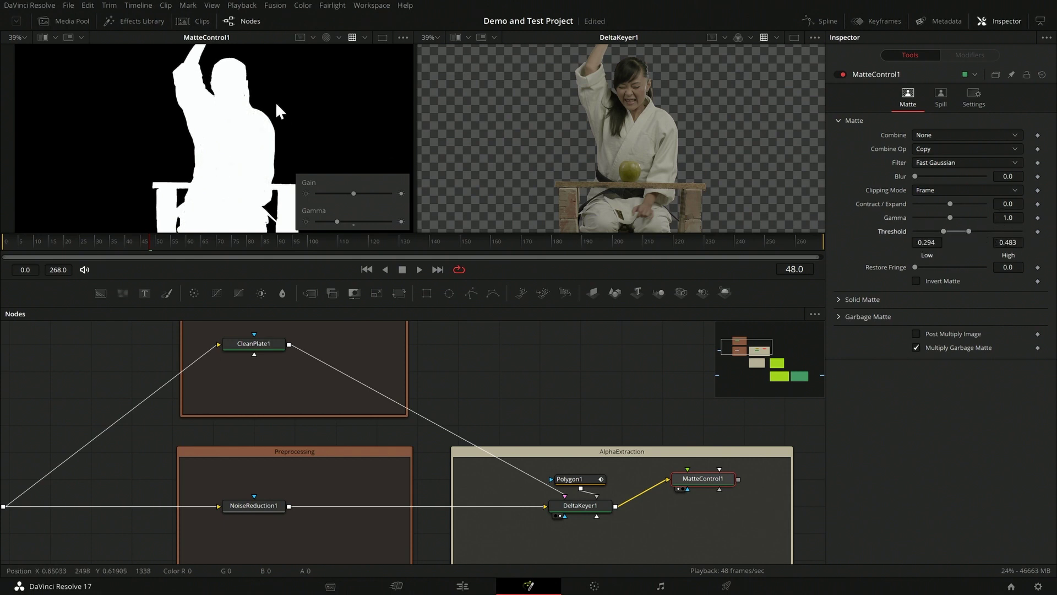
# Contract MatteControl1's matte to -0.66, keep its blur at 0.0, and place the node closer to DeltaKeyer1.
pyautogui.scroll(4, 247, 82)
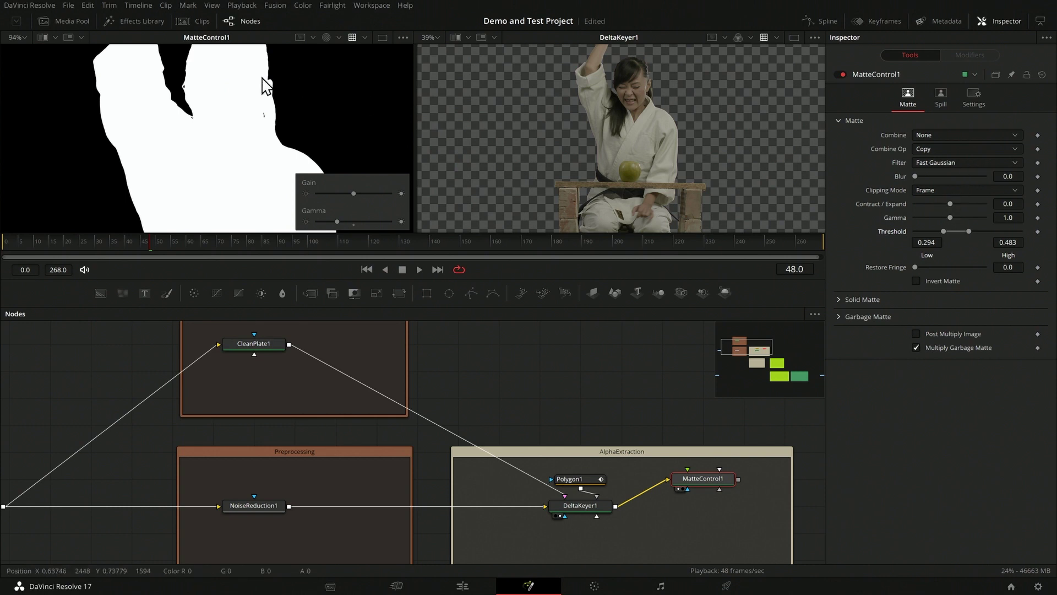
pyautogui.scroll(3, 259, 87)
pyautogui.moveTo(949, 204); pyautogui.dragTo(901, 178)
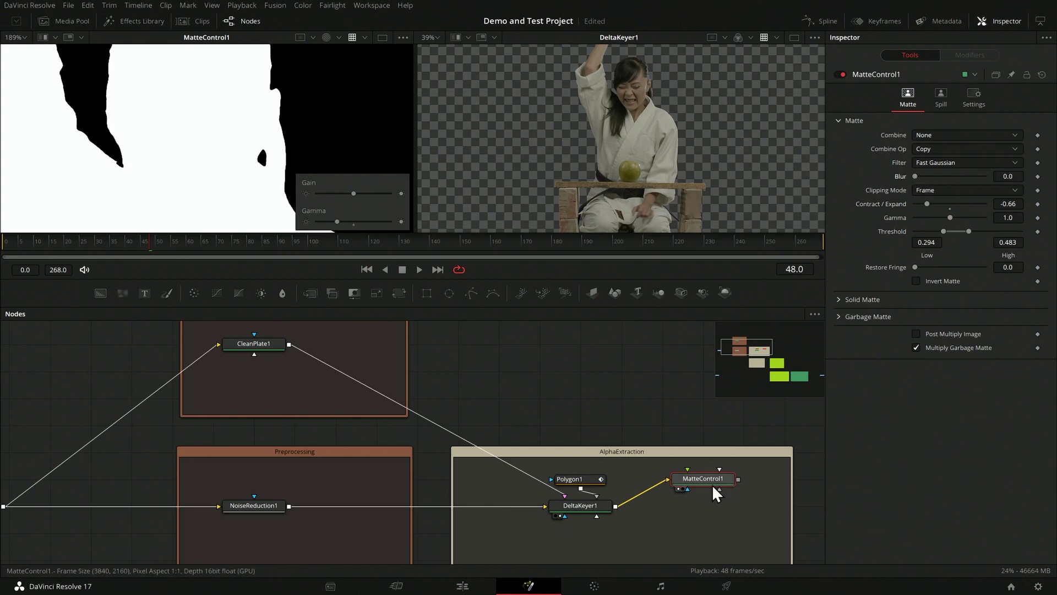
pyautogui.moveTo(699, 482); pyautogui.dragTo(658, 484)
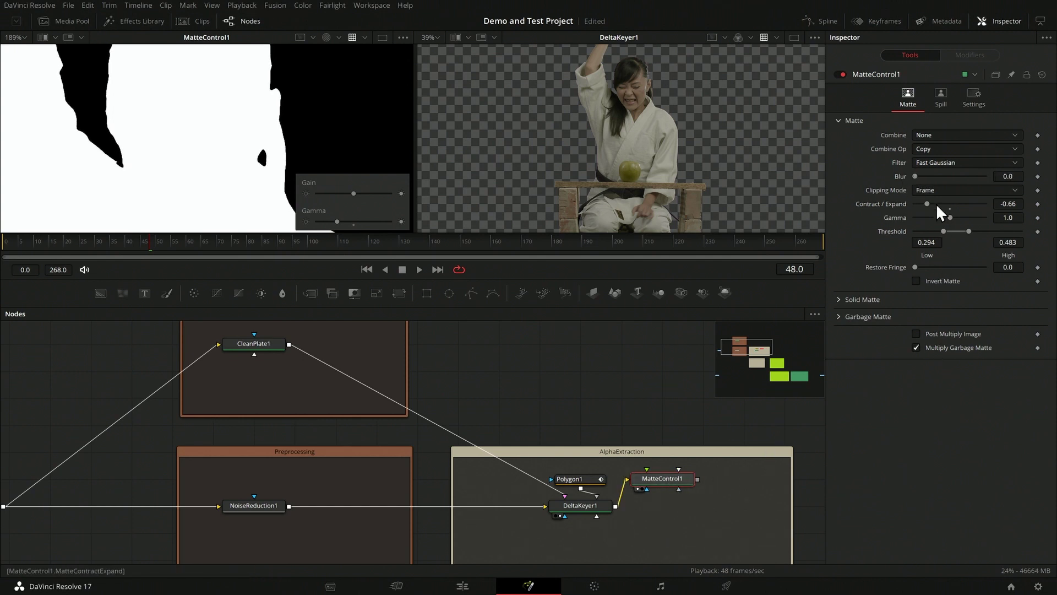
pyautogui.moveTo(915, 176)
pyautogui.mouseDown()
pyautogui.moveTo(931, 171)
pyautogui.moveTo(907, 175)
pyautogui.mouseUp()
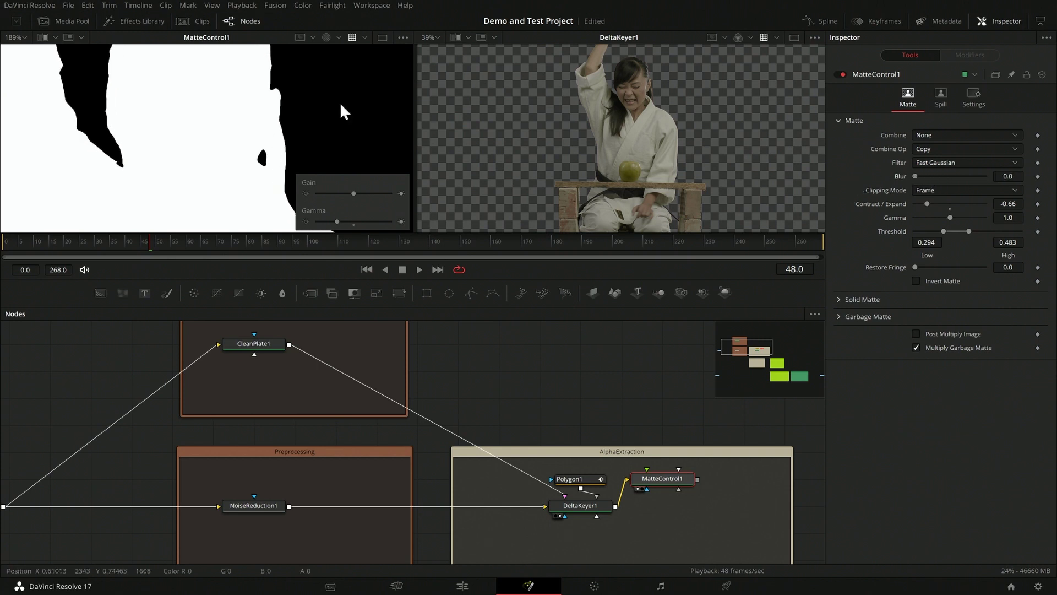
# Move MatteControl1 up, add a Blur node after it, and place the blur directly beneath it.
pyautogui.moveTo(680, 479); pyautogui.dragTo(681, 452)
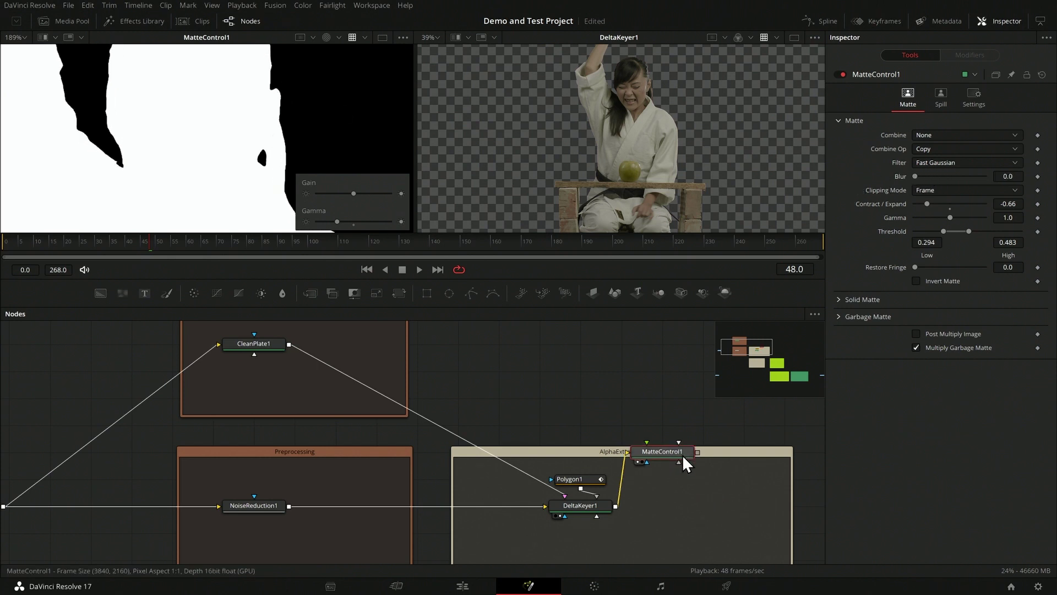
pyautogui.click(282, 292)
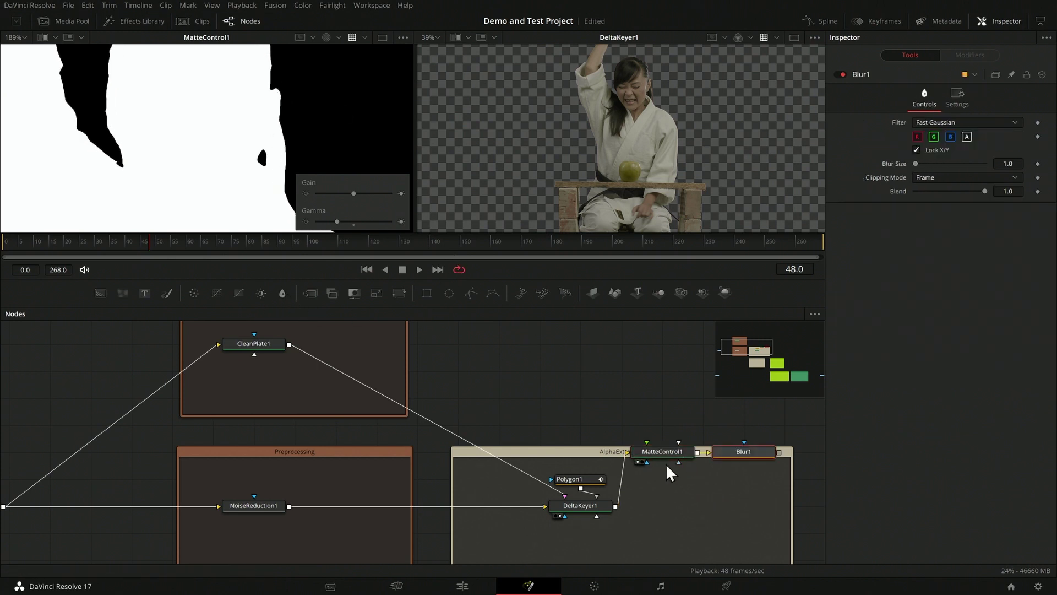
pyautogui.moveTo(675, 480); pyautogui.dragTo(634, 480)
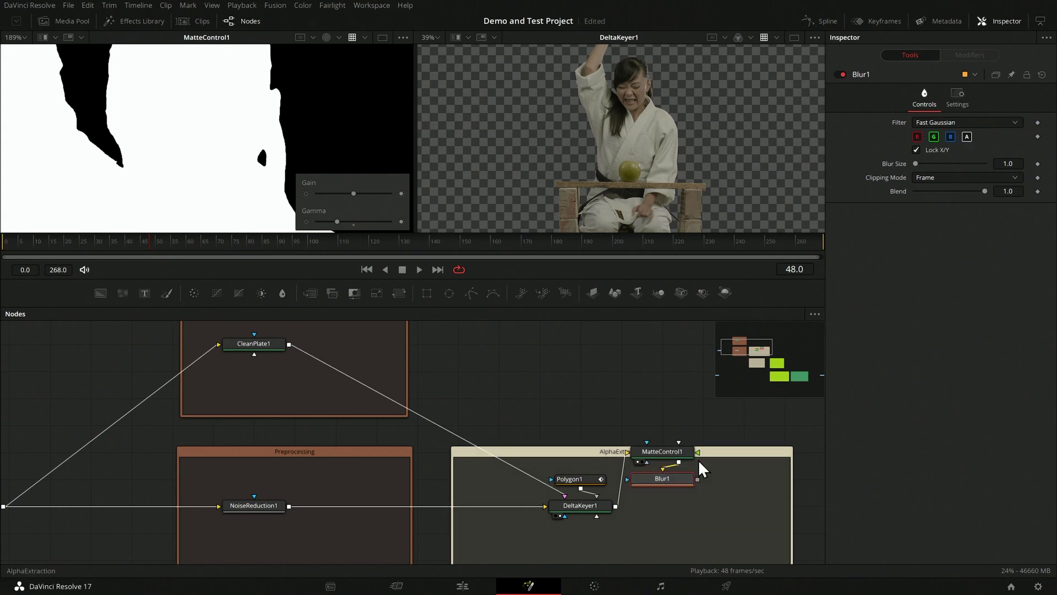
# Rearrange the AlphaExtraction nodes, moving DeltaKeyer1 and Polygon1 down-left and fitting MatteControl1 and Blur1 inside the underlay.
pyautogui.moveTo(597, 504); pyautogui.dragTo(556, 530)
pyautogui.moveTo(577, 483); pyautogui.dragTo(541, 509)
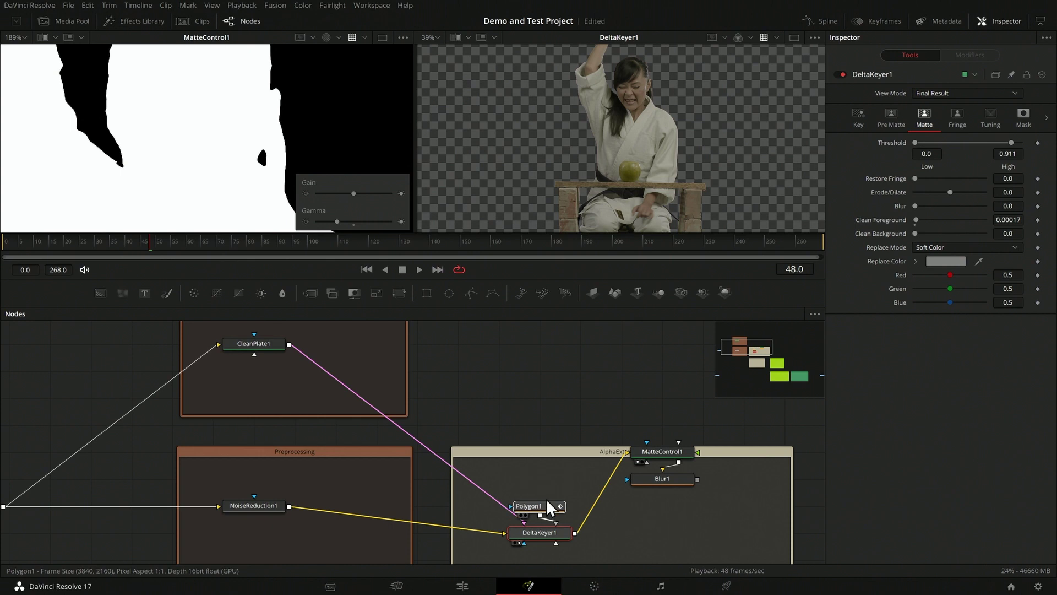
pyautogui.moveTo(720, 505); pyautogui.dragTo(669, 477)
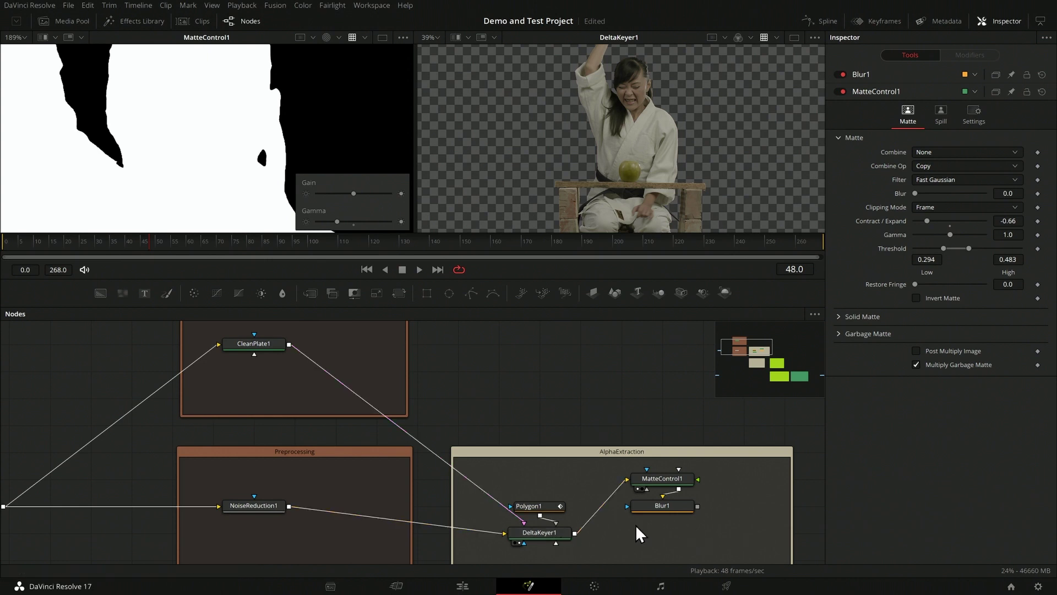
# Add a second Matte Control node below Blur1, feed it from DeltaKeyer1, and connect Blur1 to its SolidMatte input.
pyautogui.moveTo(350, 290); pyautogui.dragTo(656, 544)
pyautogui.moveTo(575, 534); pyautogui.dragTo(648, 534)
pyautogui.moveTo(698, 506); pyautogui.dragTo(675, 530)
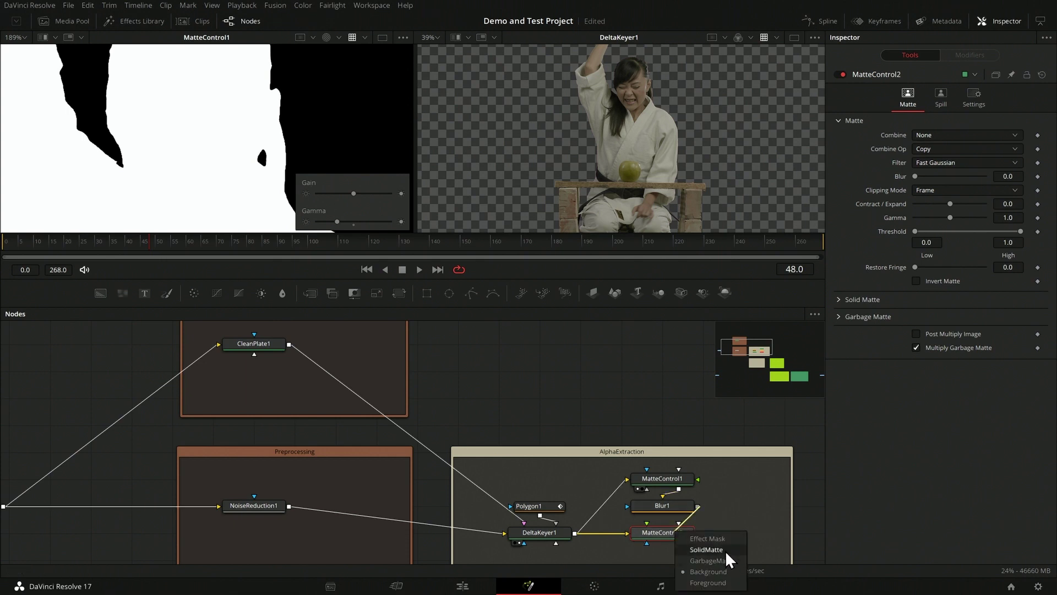
pyautogui.click(725, 550)
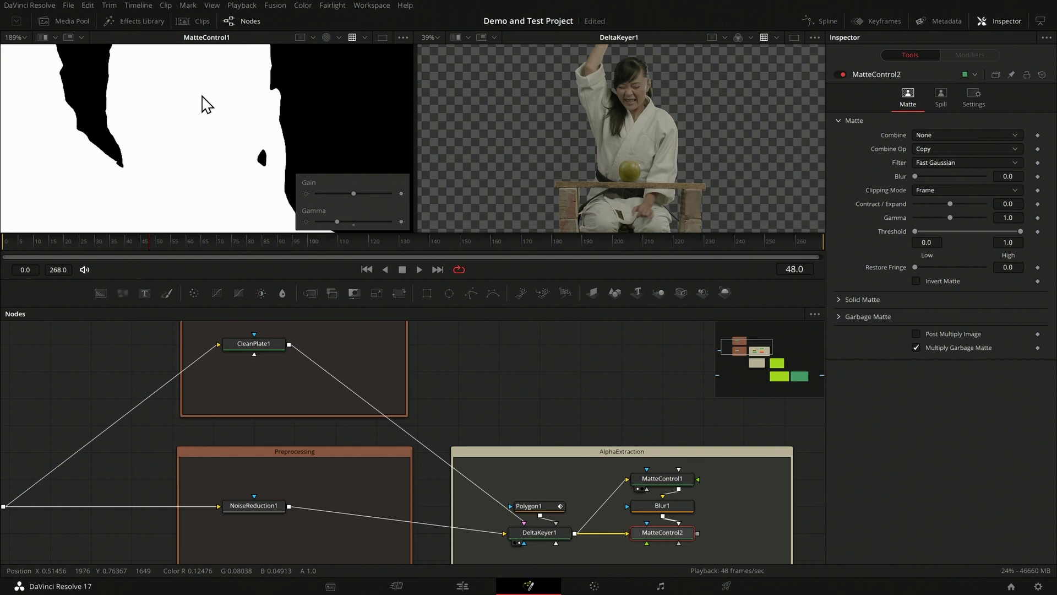
# Compare the mattes of MatteControl2 and Blur1, examining the hair edges, the clothing and the apple area.
pyautogui.press('1')
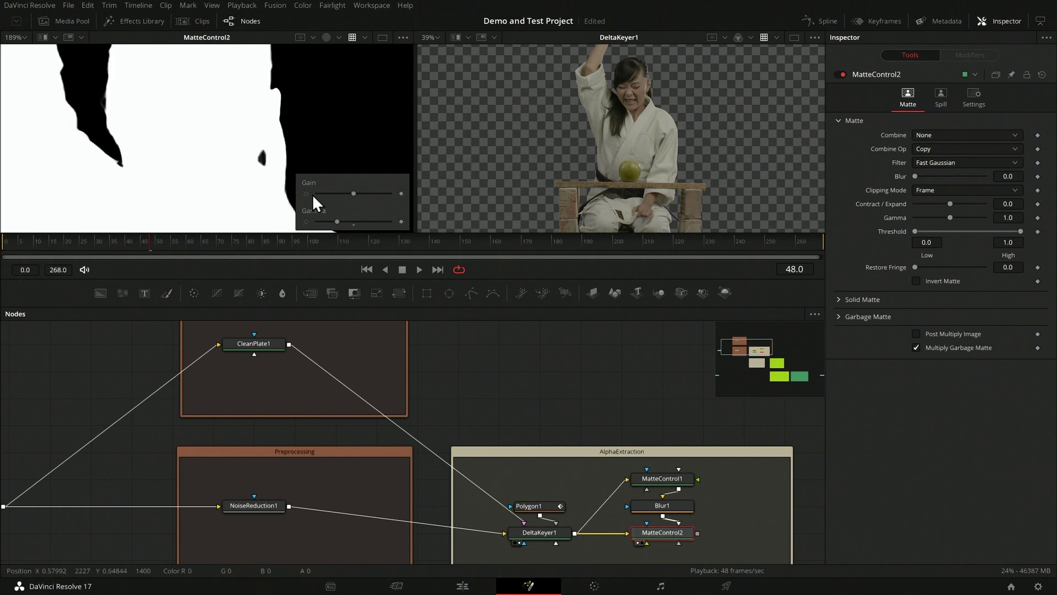
pyautogui.scroll(-3, 259, 106)
pyautogui.scroll(10, 213, 113)
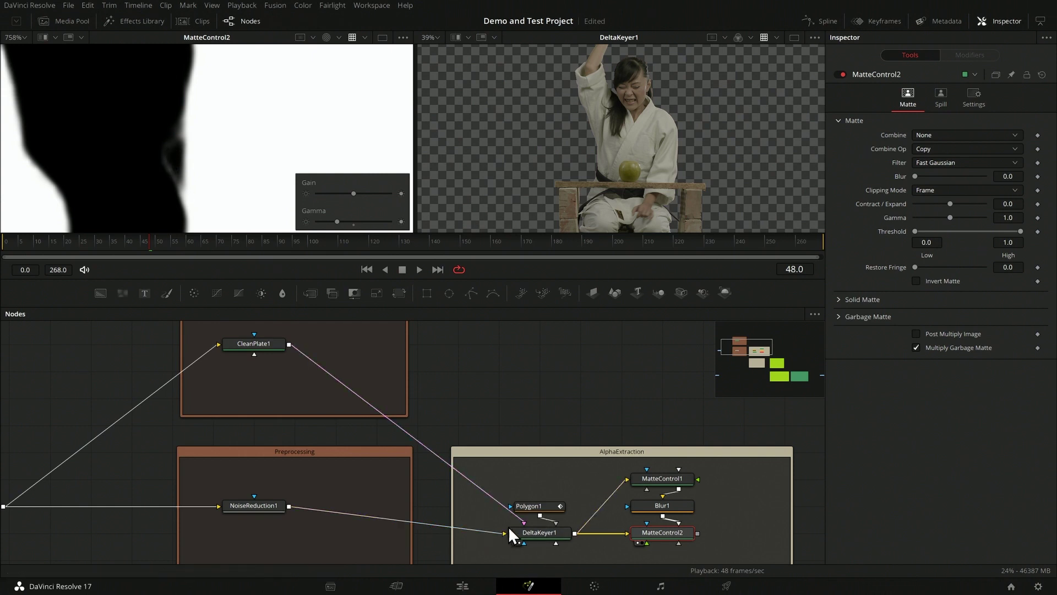
pyautogui.click(661, 505)
pyautogui.press('1')
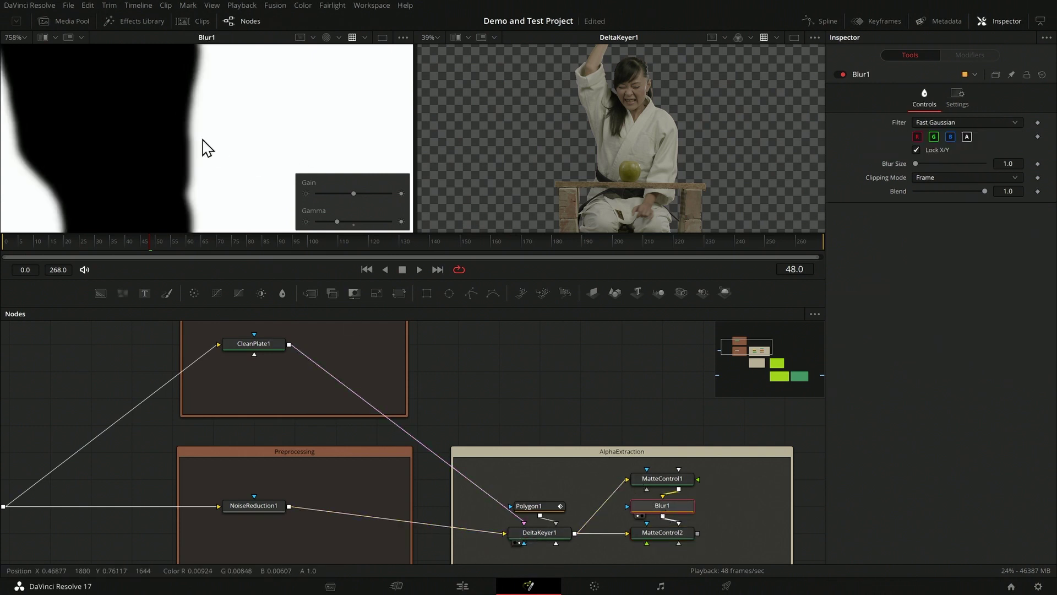
pyautogui.scroll(-7, 172, 135)
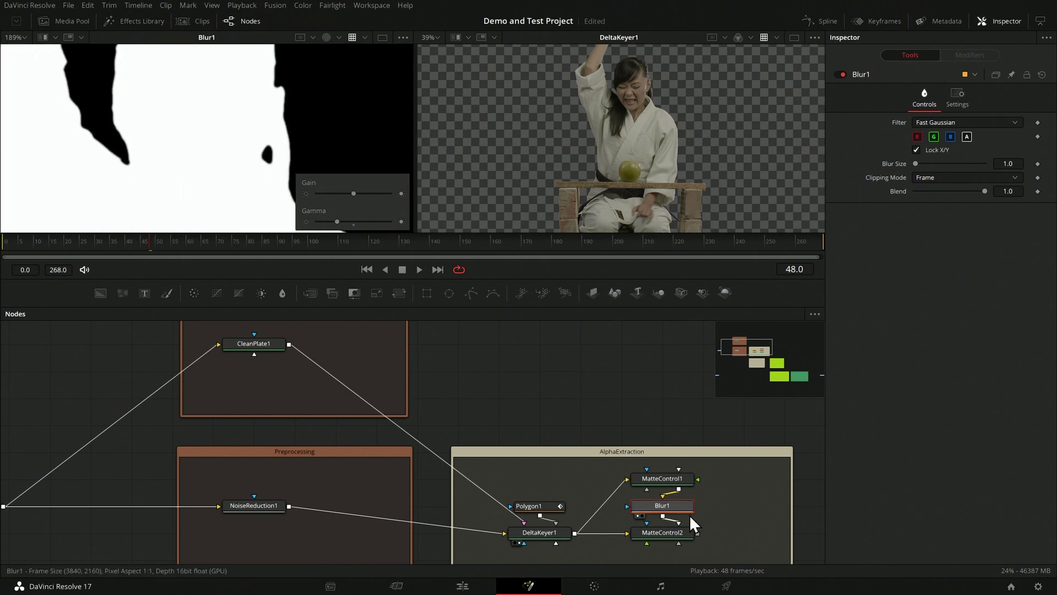
pyautogui.click(665, 532)
pyautogui.press('1')
pyautogui.scroll(-4, 219, 169)
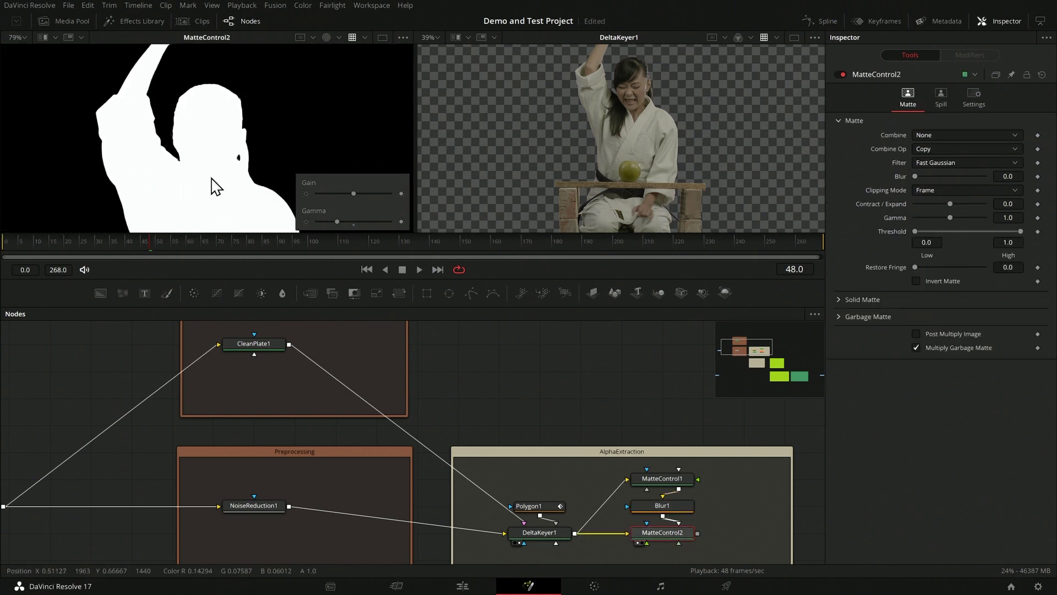
pyautogui.press('1')
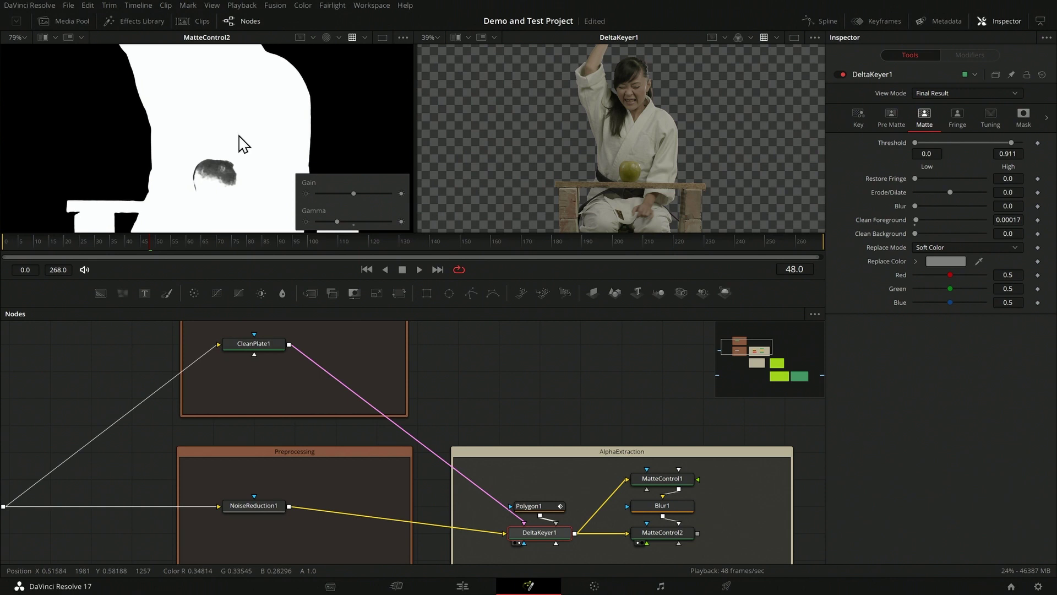
pyautogui.click(683, 533)
pyautogui.press('1')
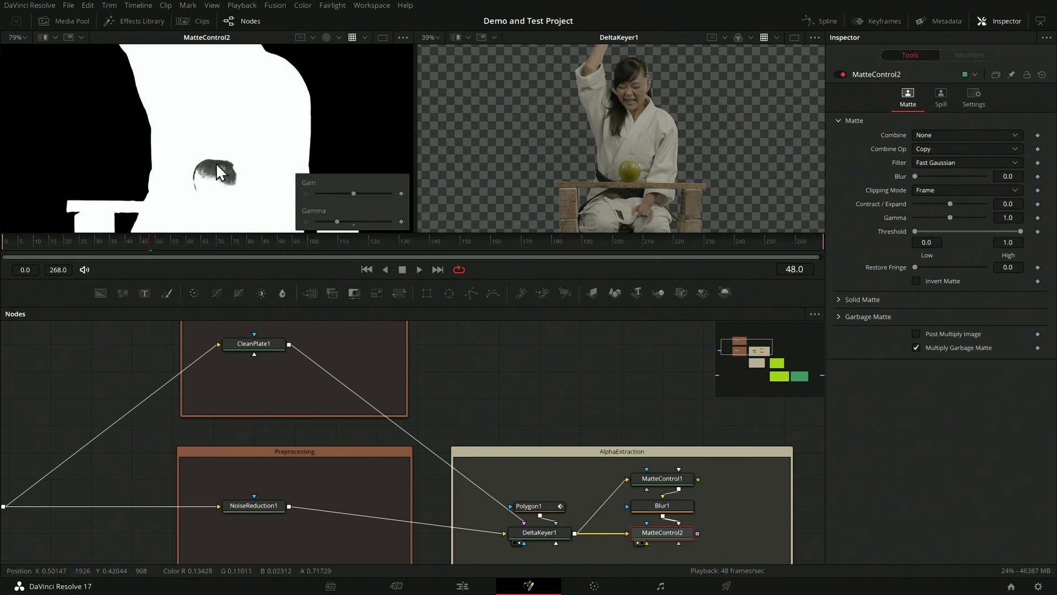
# Add an Ellipse mask above DeltaKeyer1 and connect it to the keyer's solid matte input.
pyautogui.click(570, 479)
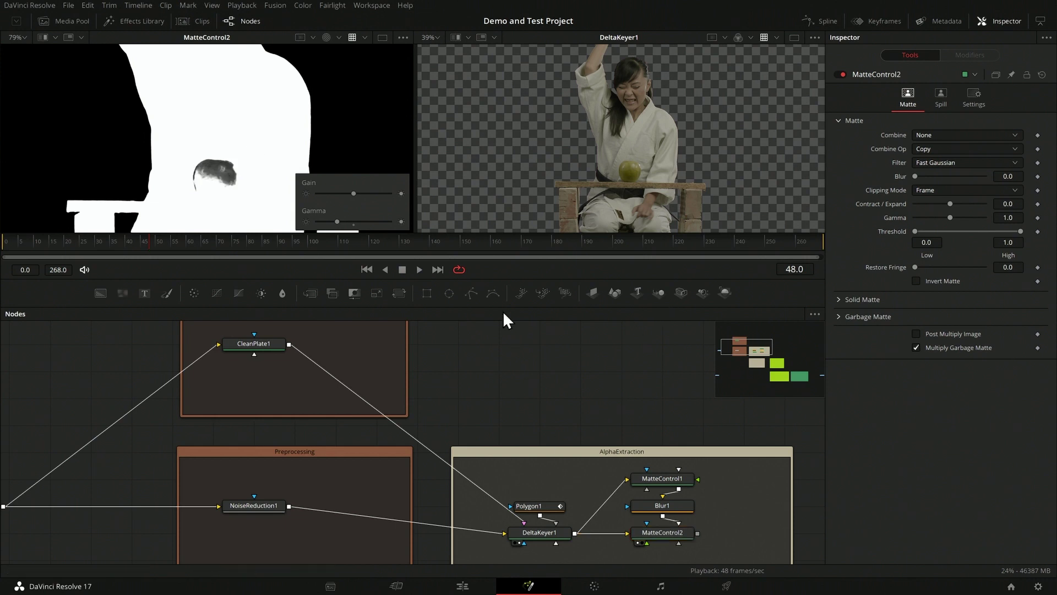
pyautogui.click(448, 292)
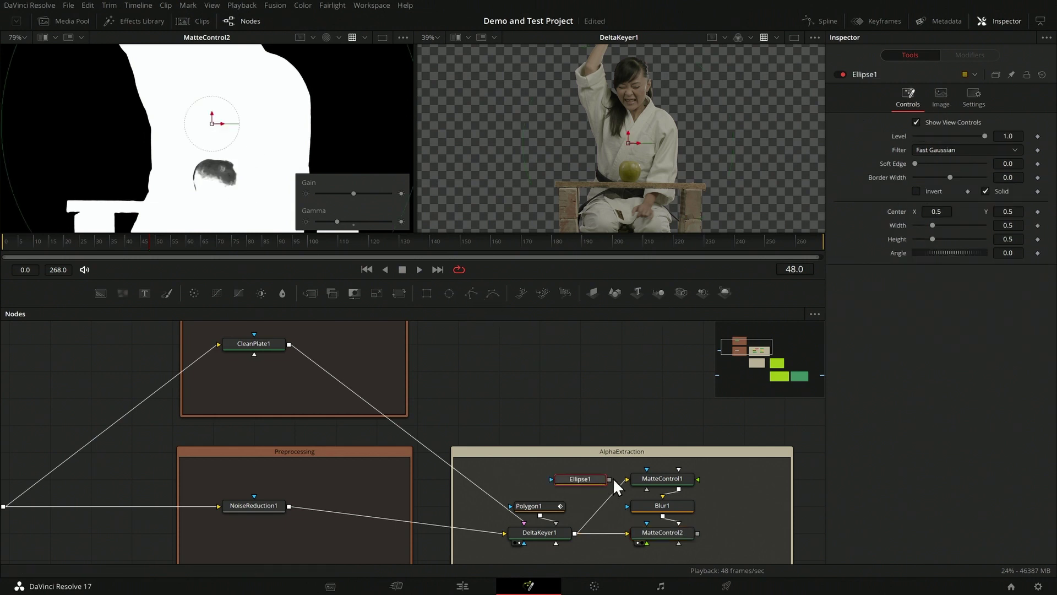
pyautogui.moveTo(607, 480); pyautogui.dragTo(556, 537)
pyautogui.click(599, 494)
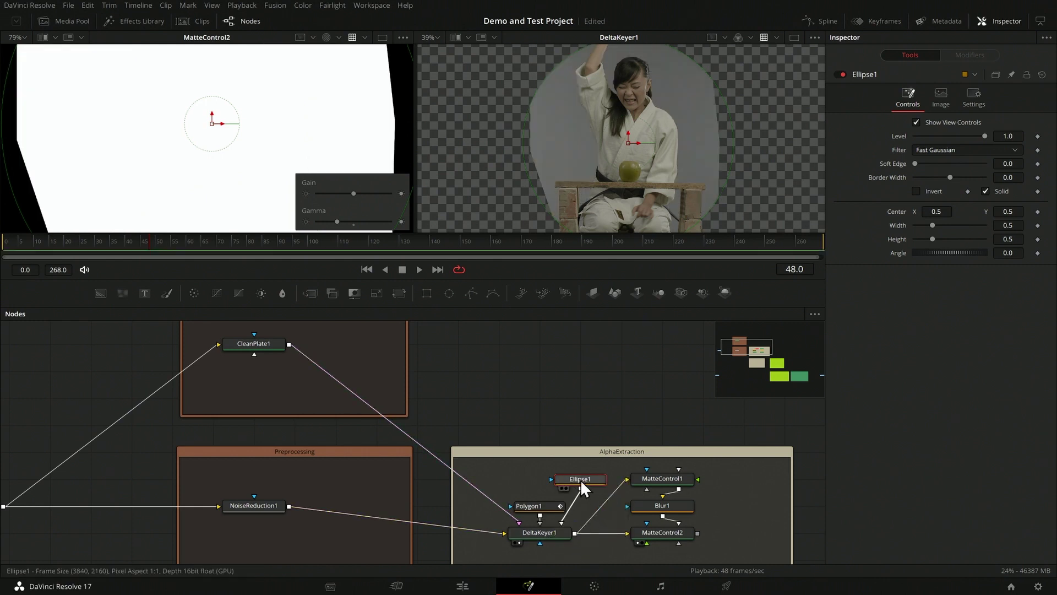
# Shrink Ellipse1 to cover only the transparent apple area inside the subject, and select MatteControl2.
pyautogui.scroll(-5, 343, 132)
pyautogui.moveTo(354, 177); pyautogui.dragTo(304, 147)
pyautogui.click(649, 370)
pyautogui.click(661, 530)
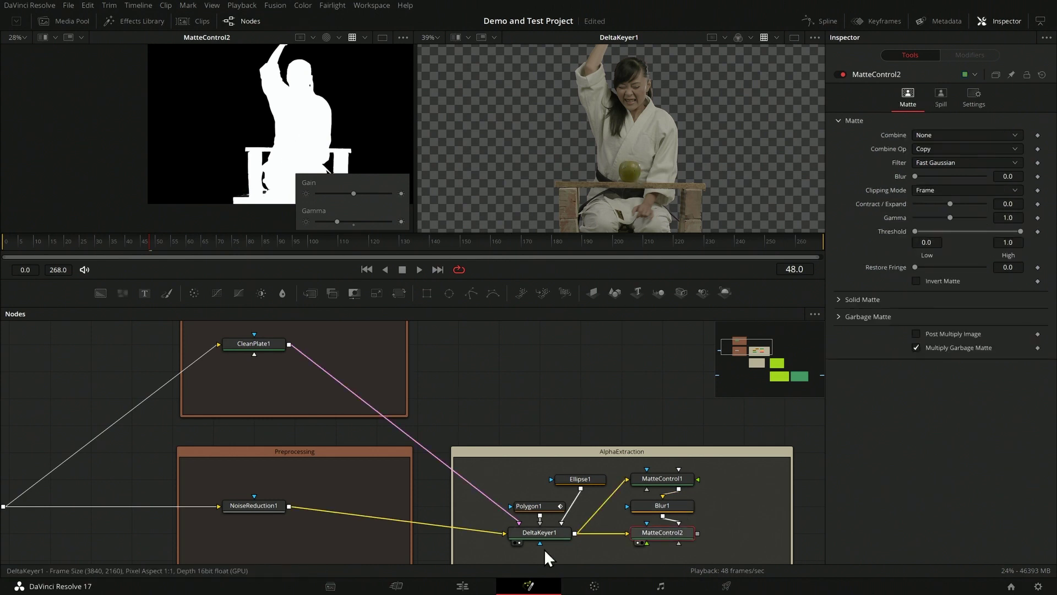
# Raise the gamma of the viewer showing MatteControl2 and examine the hair edge at the top of the head.
pyautogui.click(351, 222)
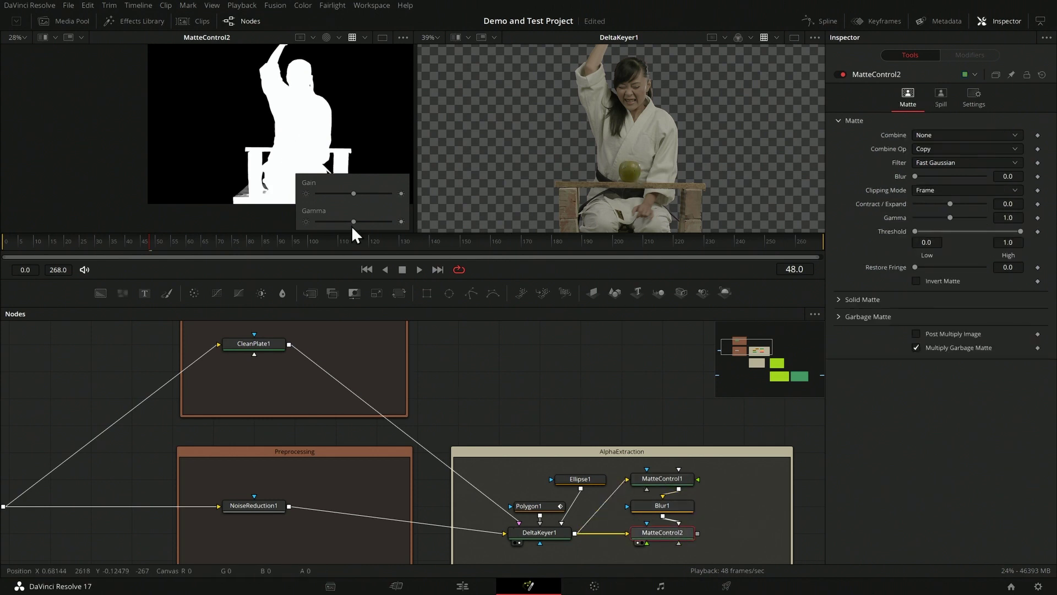
pyautogui.moveTo(353, 217); pyautogui.dragTo(371, 218)
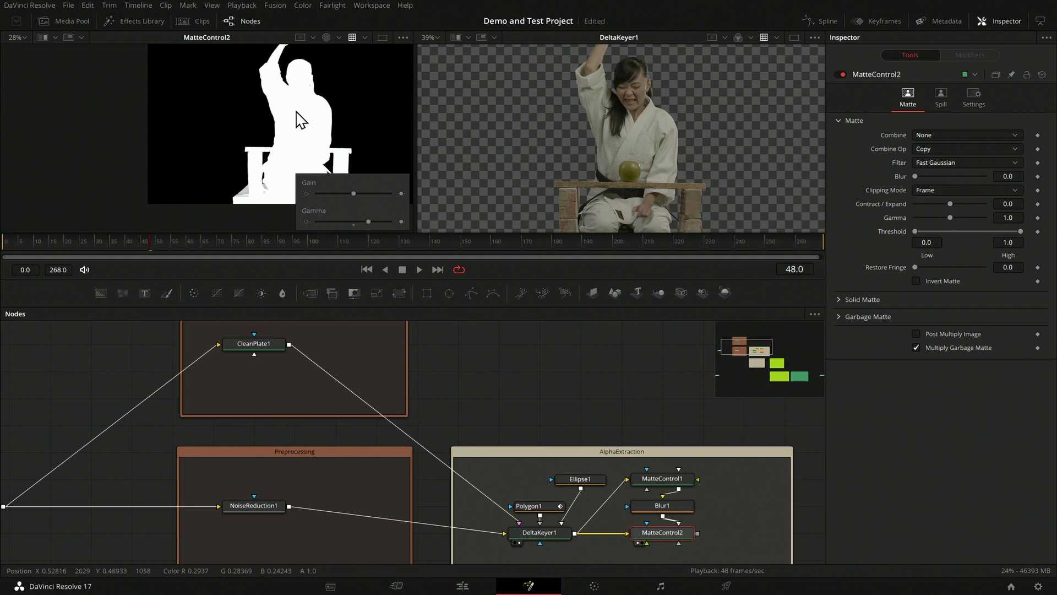
pyautogui.scroll(8, 308, 104)
pyautogui.scroll(8, 256, 114)
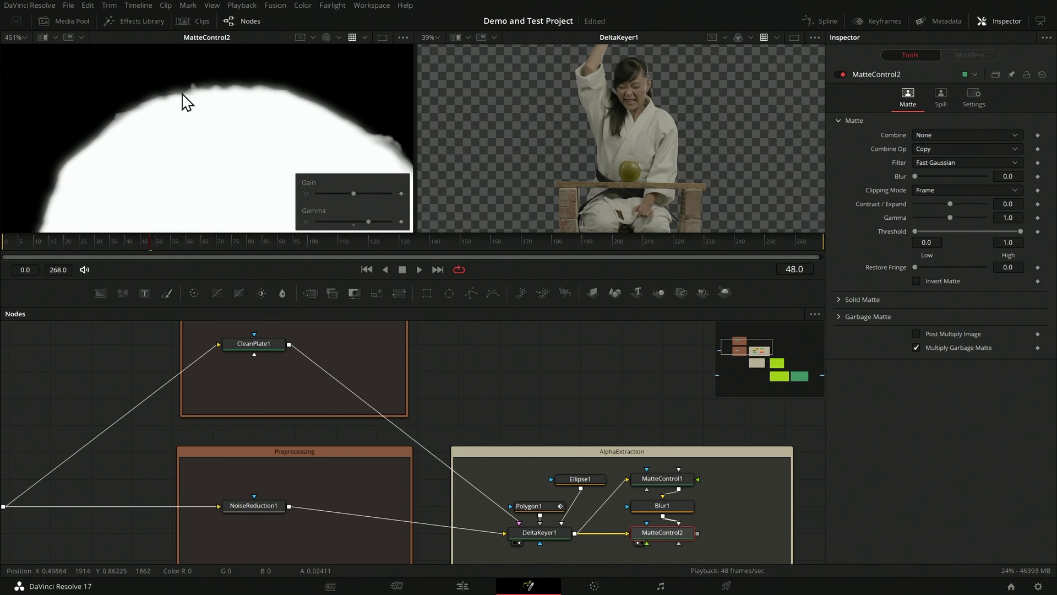
# Set DeltaKeyer1's low matte threshold to 0.033 and compare its matte with MatteControl2's at the hair edge.
pyautogui.click(550, 536)
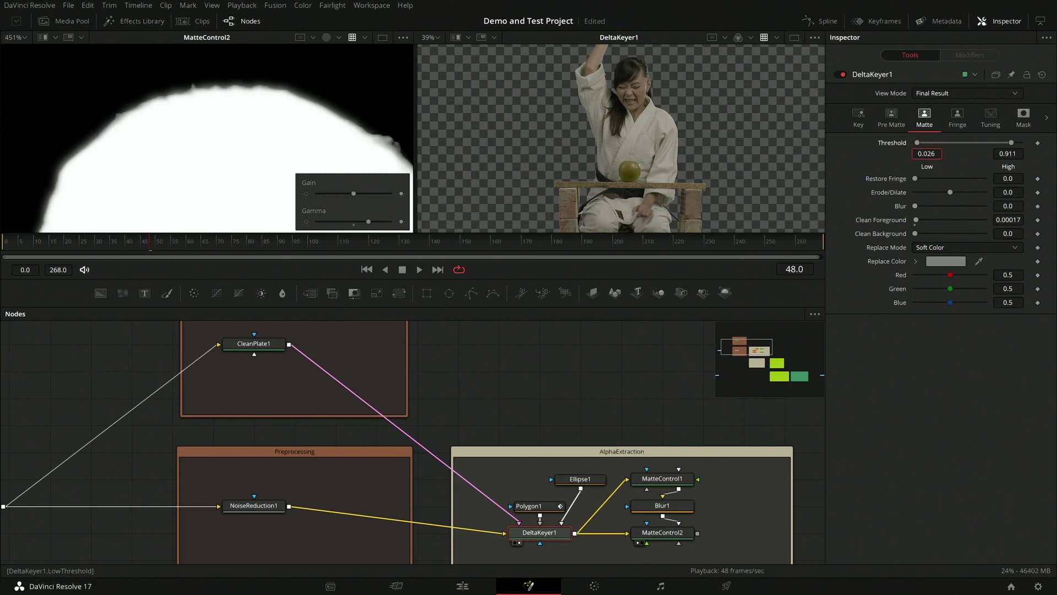
pyautogui.moveTo(924, 143); pyautogui.dragTo(918, 143)
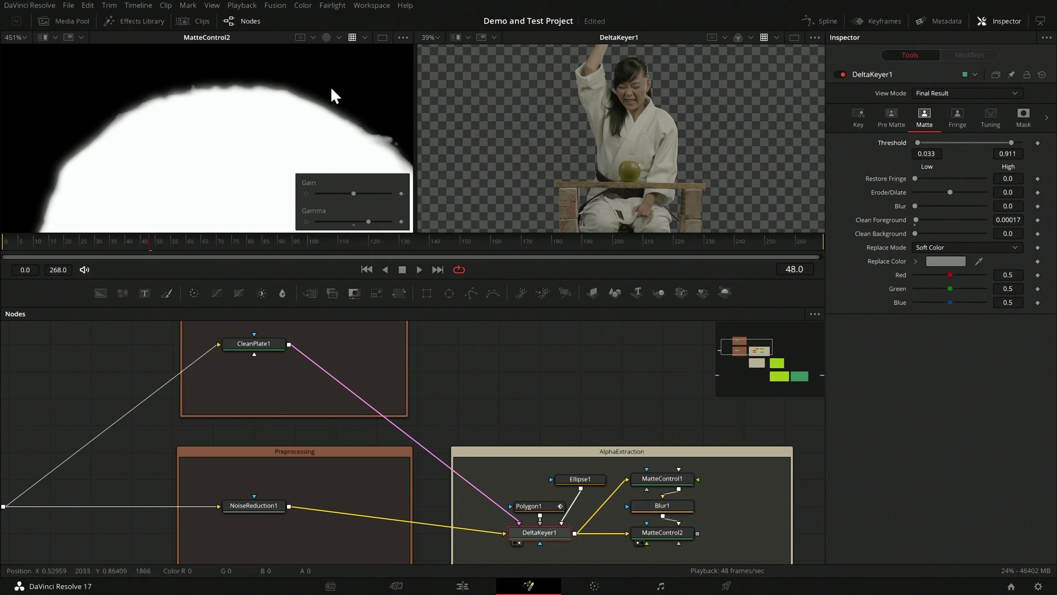
pyautogui.press('1')
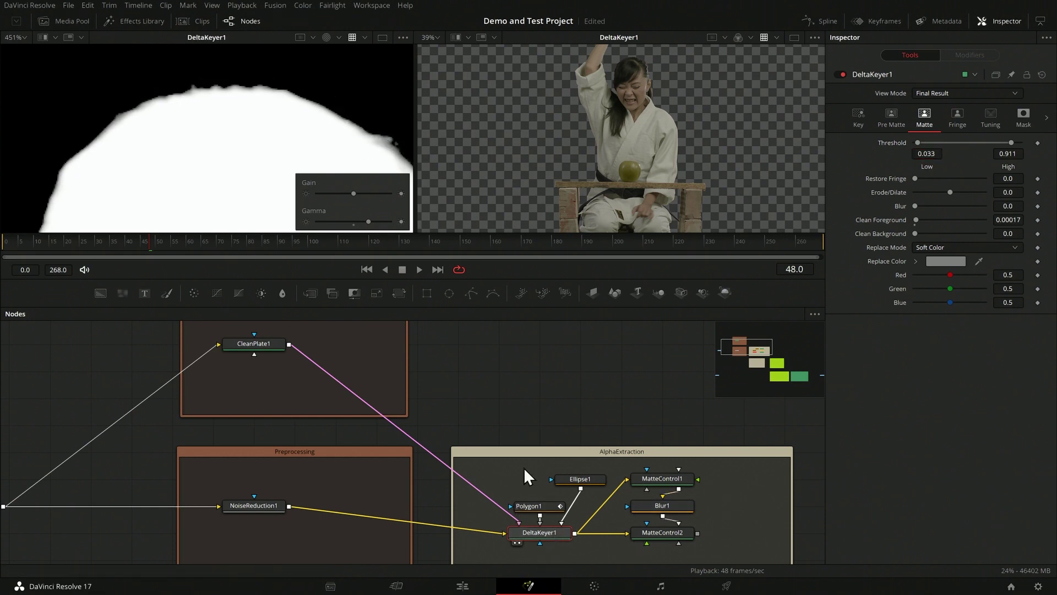
pyautogui.click(659, 537)
pyautogui.press('1')
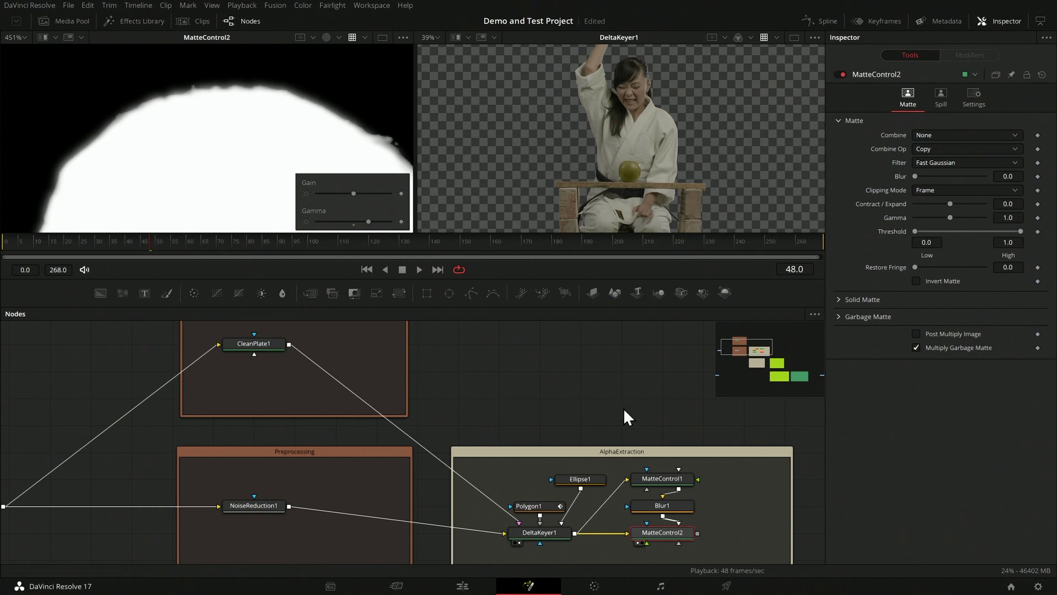
# Set MatteControl1's Contract / Expand to -0.875 and its Blur to 1.51.
pyautogui.click(666, 508)
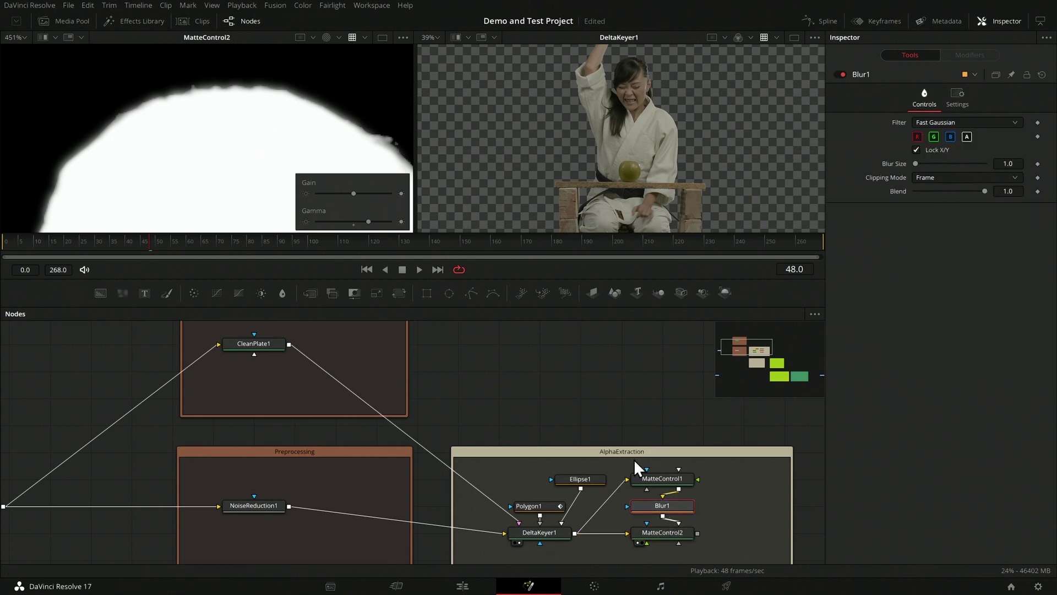
pyautogui.click(665, 480)
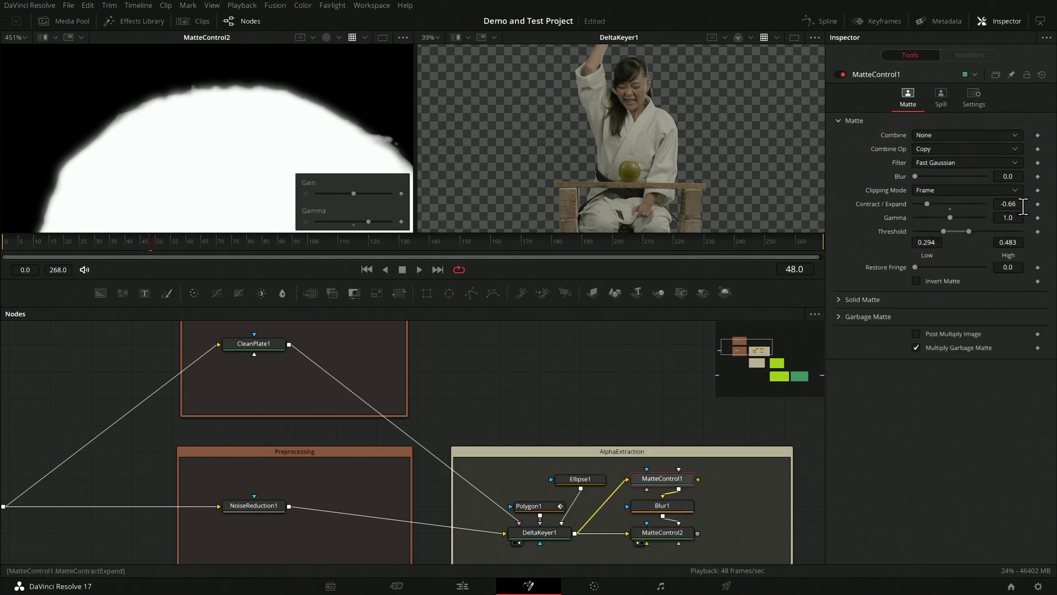
pyautogui.moveTo(1023, 207); pyautogui.dragTo(1010, 207)
pyautogui.moveTo(1008, 176)
pyautogui.mouseDown()
pyautogui.moveTo(1024, 176)
pyautogui.moveTo(1013, 176)
pyautogui.mouseUp()
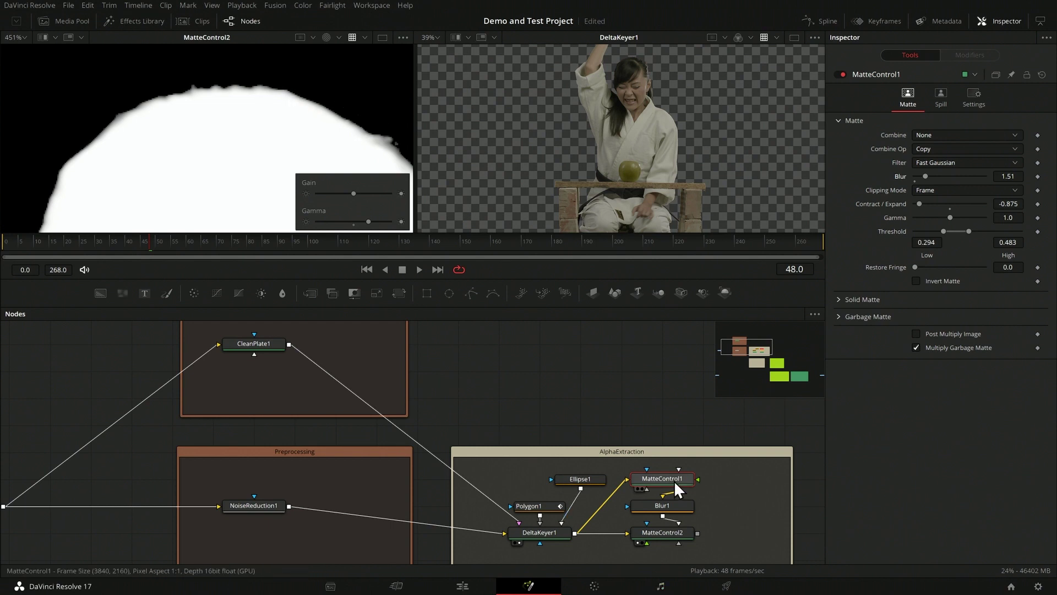
# Compare the mattes of MatteControl2 and Blur1 around the hair edge, the head and the small hole beside the neck.
pyautogui.click(675, 533)
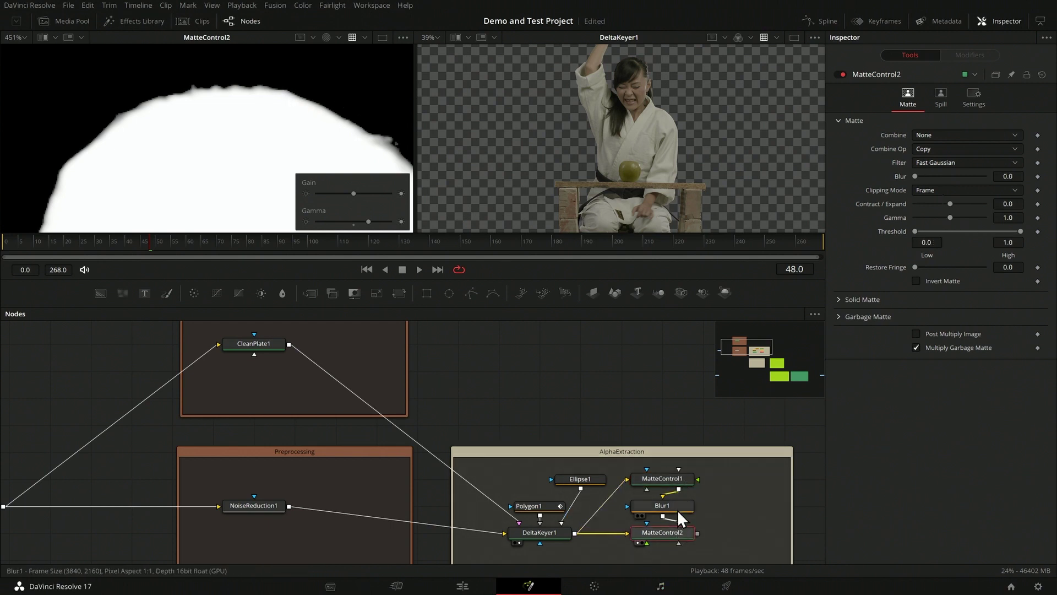
pyautogui.press('1')
pyautogui.press('1')
pyautogui.scroll(-4, 215, 138)
pyautogui.scroll(-4, 176, 72)
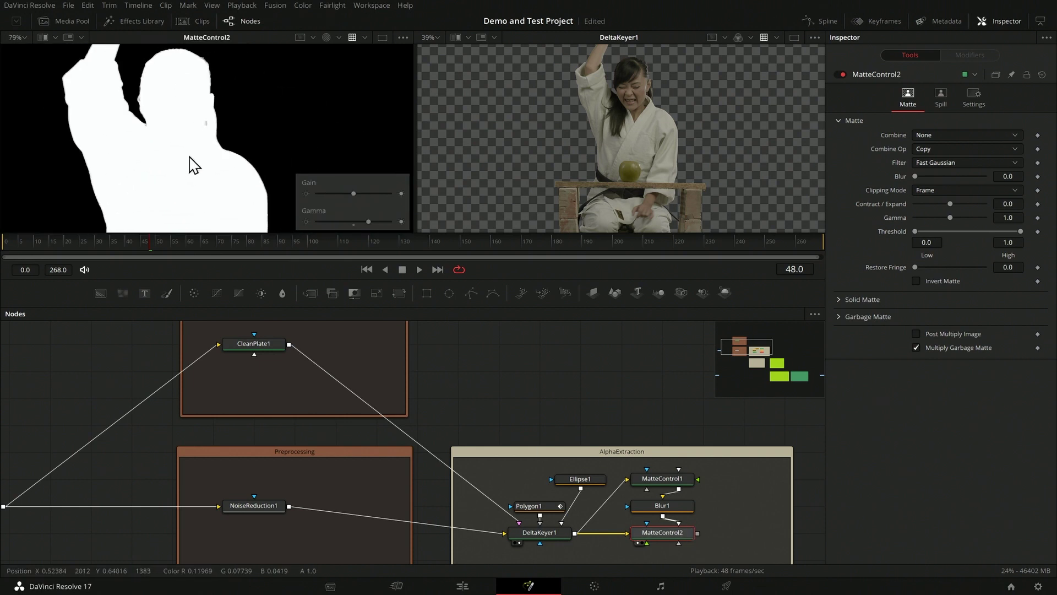
pyautogui.click(665, 505)
pyautogui.press('1')
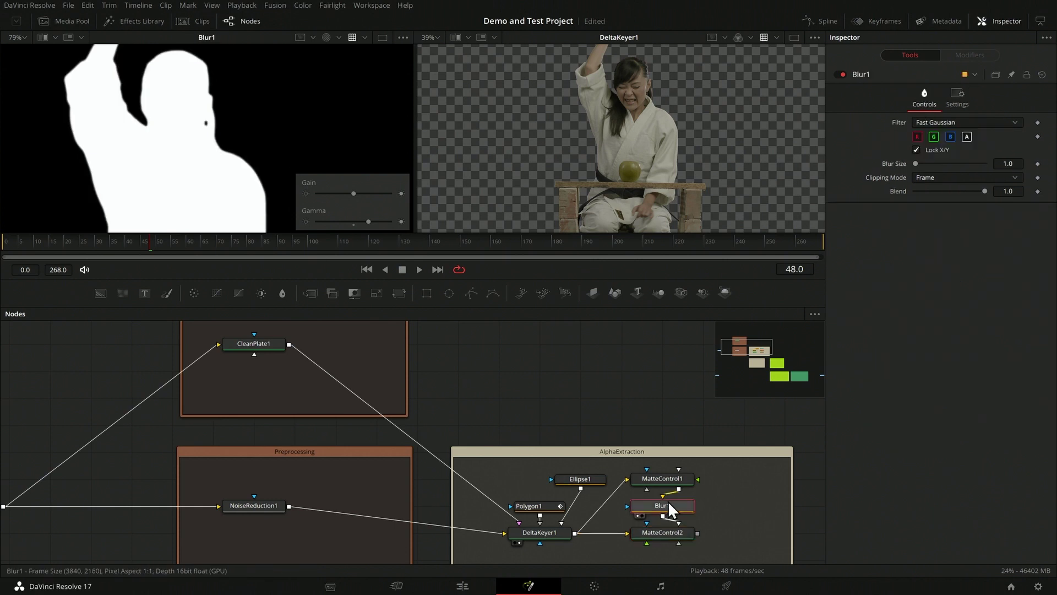
pyautogui.scroll(3, 207, 99)
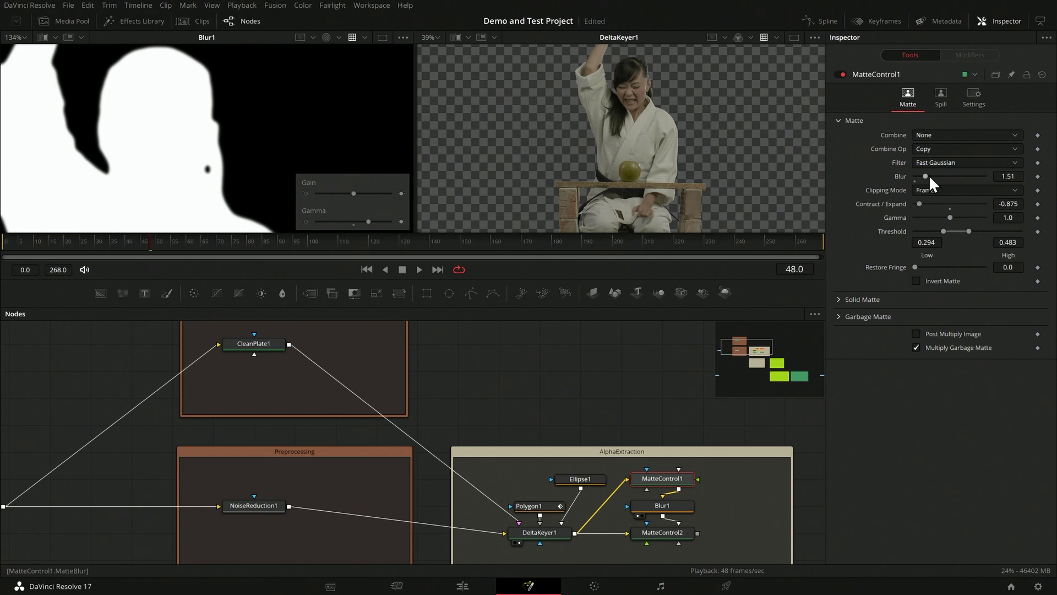
# Try a Blur of 10.0 on MatteControl1 and undo the change.
pyautogui.moveTo(926, 174); pyautogui.dragTo(986, 177)
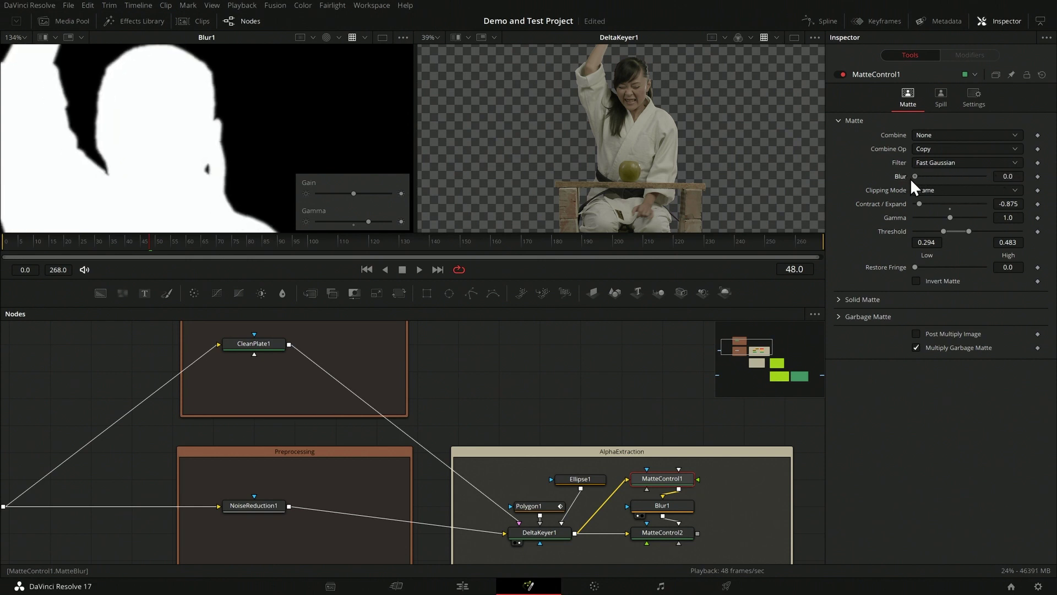
pyautogui.scroll(-2, 193, 146)
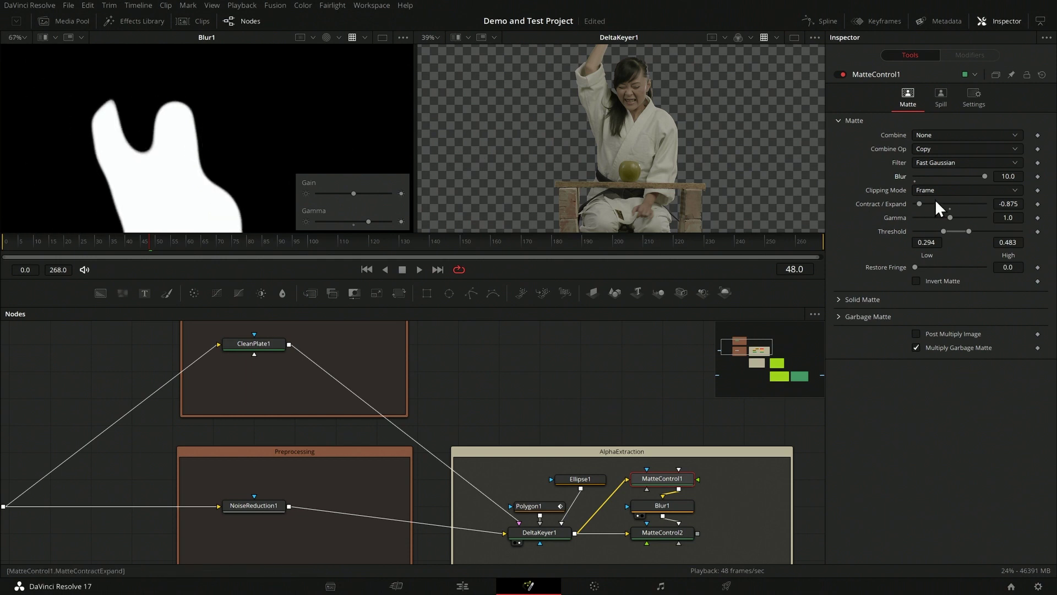
pyautogui.hotkey('ctrl', 'z')
# Display MatteControl2's matte and examine the transparency around the bench legs and the platform at the base.
pyautogui.moveTo(682, 533); pyautogui.dragTo(177, 195)
pyautogui.scroll(-1, 182, 204)
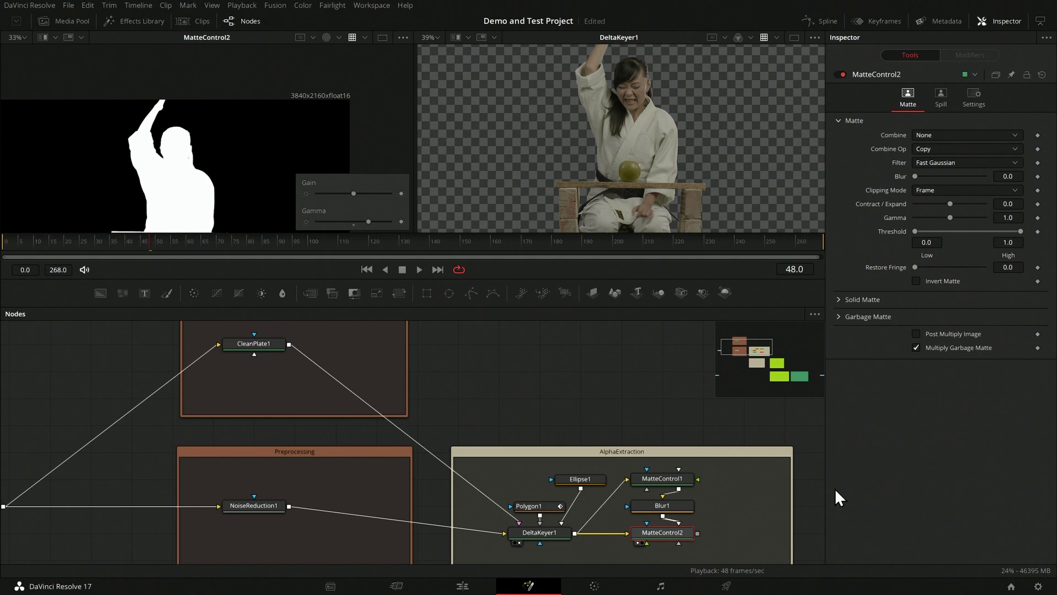
pyautogui.scroll(-2, 193, 151)
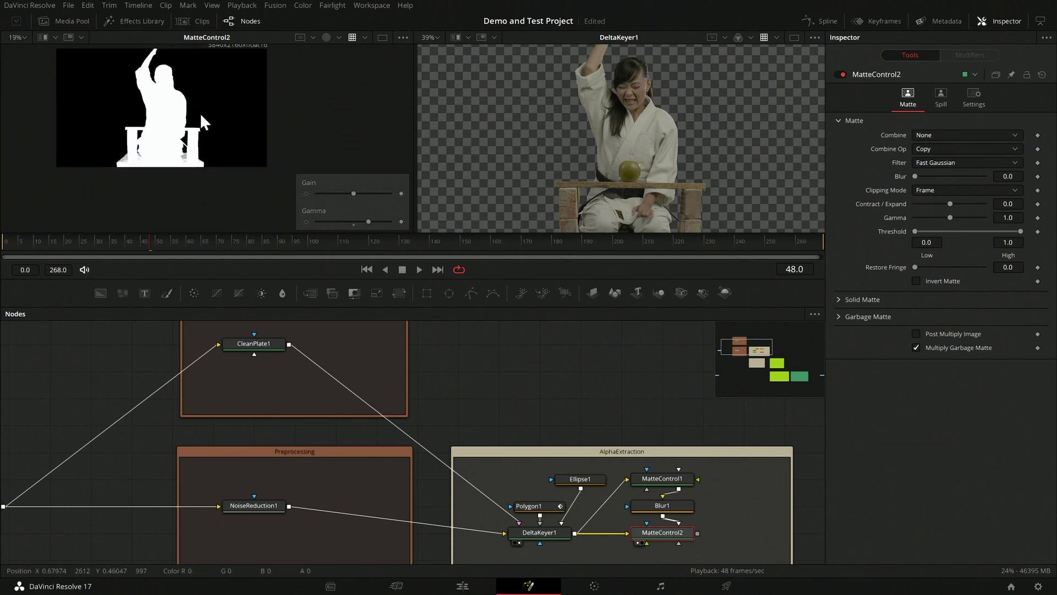
pyautogui.scroll(3, 189, 165)
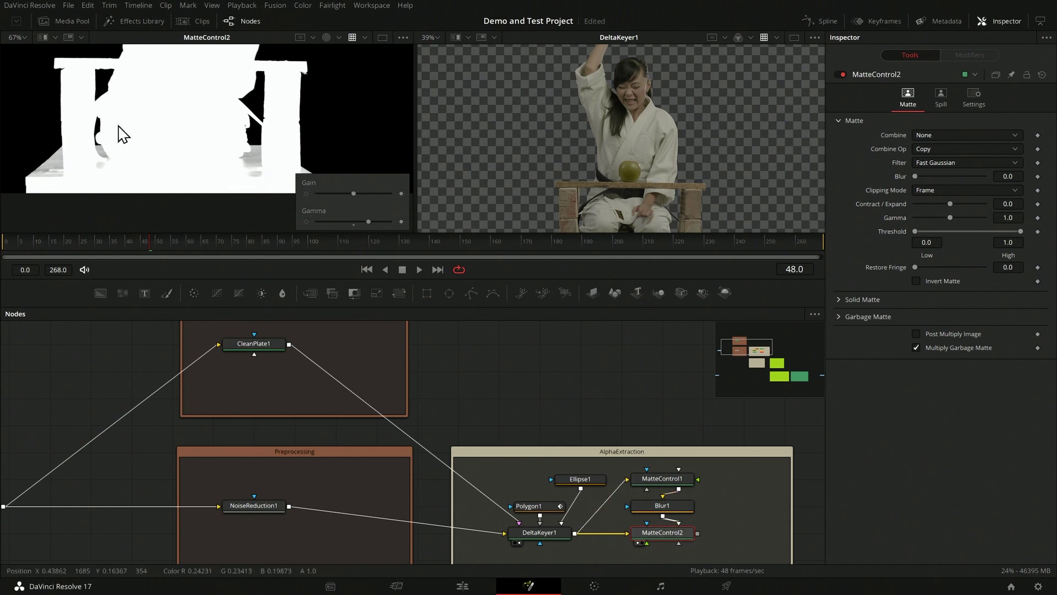
pyautogui.scroll(-3, 633, 481)
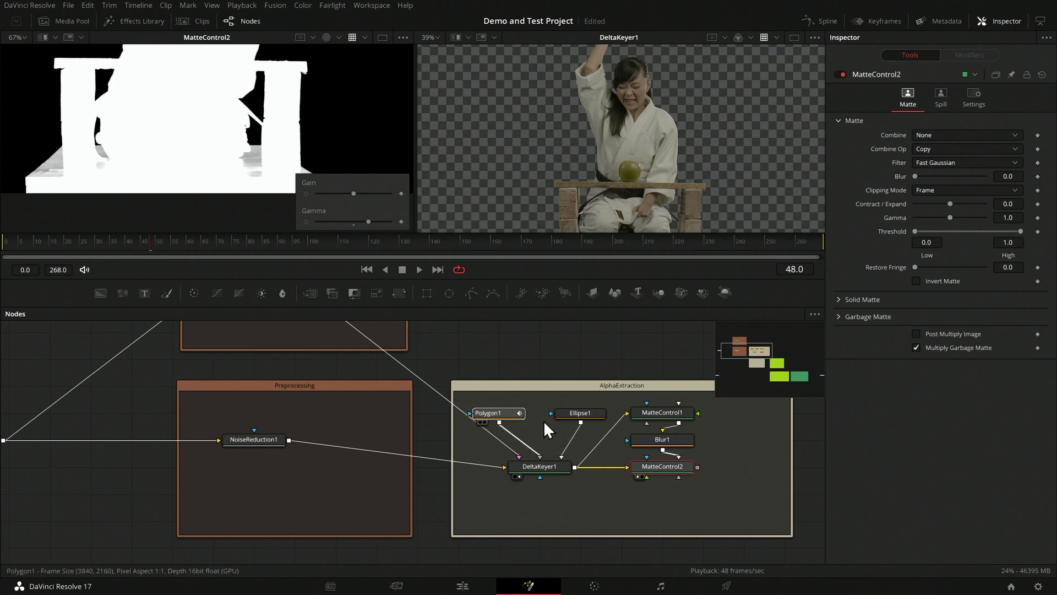
# Rearrange the mask nodes above DeltaKeyer1 and add a Rectangle mask that feeds into Ellipse1.
pyautogui.moveTo(573, 414); pyautogui.dragTo(547, 444)
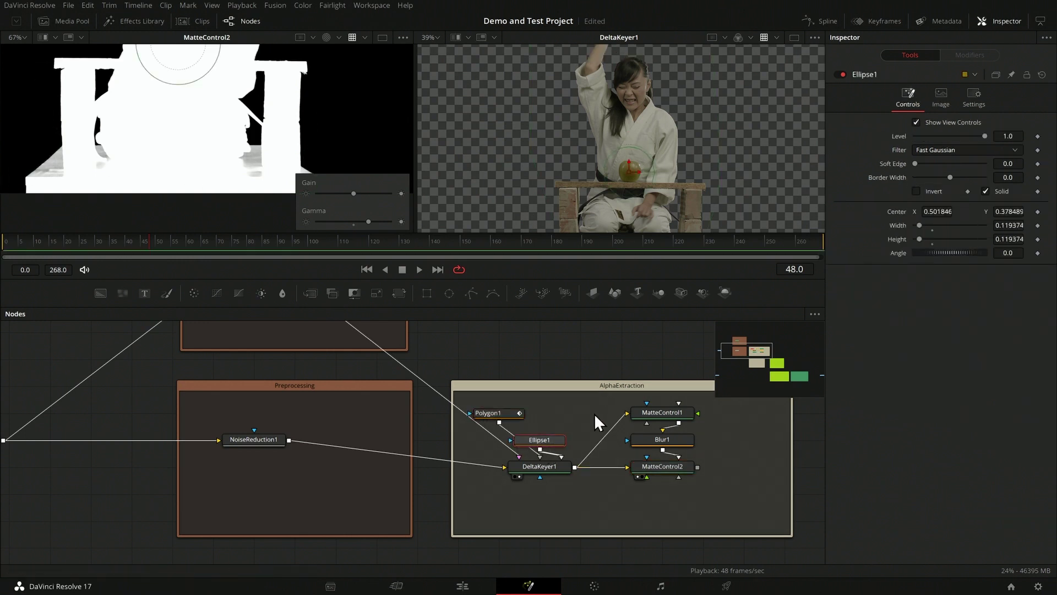
pyautogui.click(489, 411)
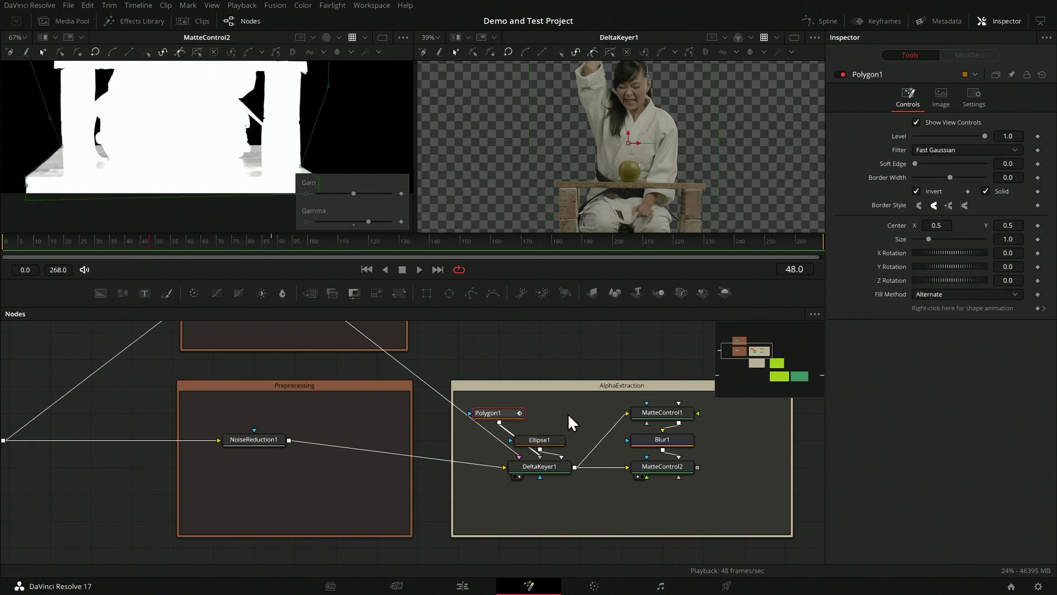
pyautogui.moveTo(427, 293); pyautogui.dragTo(589, 439)
# Move Rectangle1 down over the platform below the bench, with its center Y at -0.125.
pyautogui.scroll(-4, 290, 160)
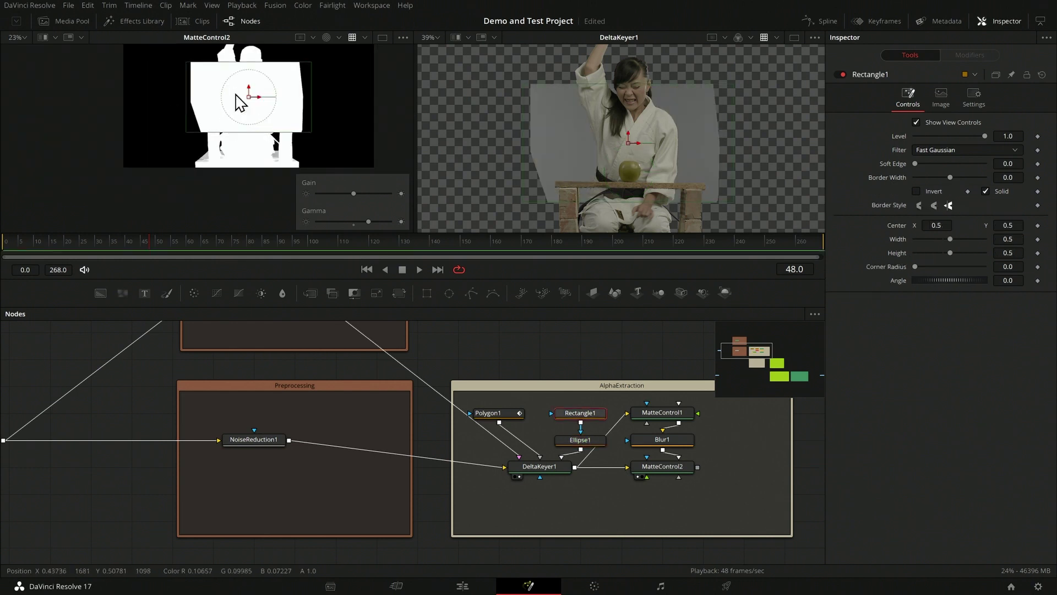
pyautogui.moveTo(251, 91); pyautogui.dragTo(237, 176)
pyautogui.scroll(4, 259, 166)
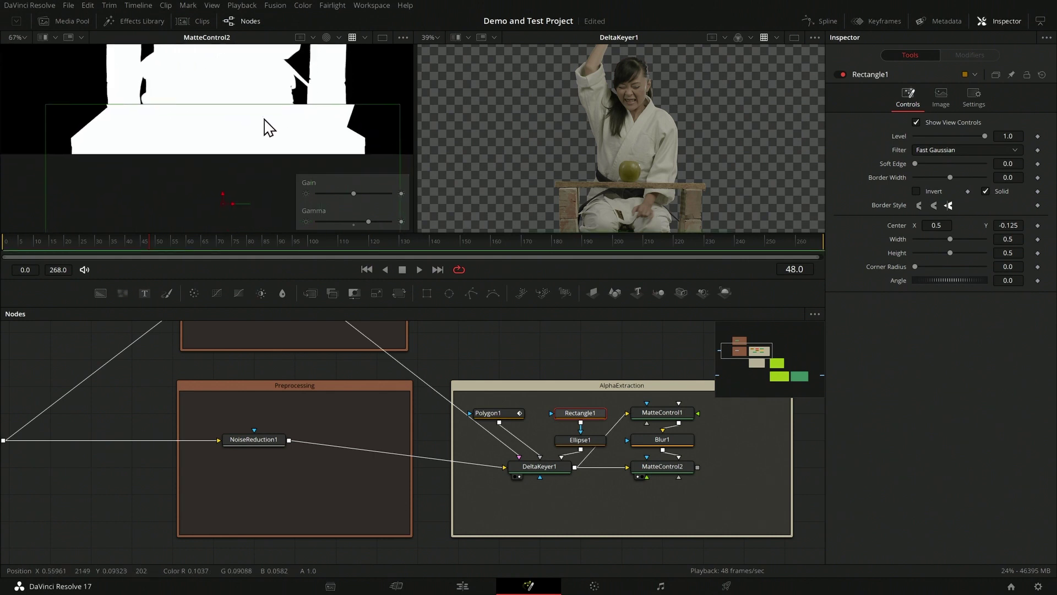
pyautogui.moveTo(269, 128); pyautogui.dragTo(260, 116)
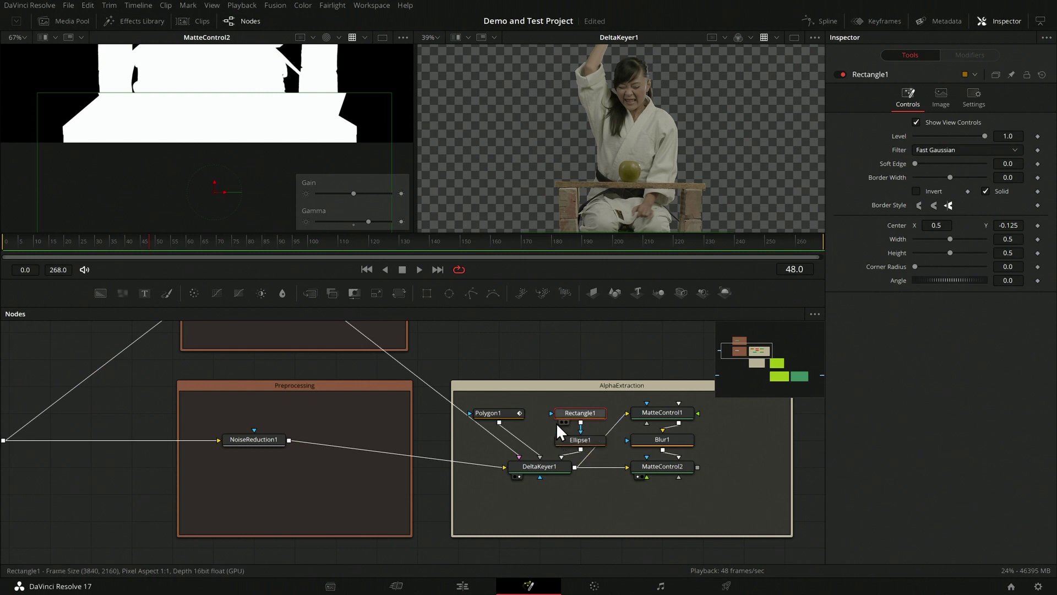
# Remove the shape animation from Polygon1 and pull its outline in closer to the outer side of the bench leg.
pyautogui.click(494, 412)
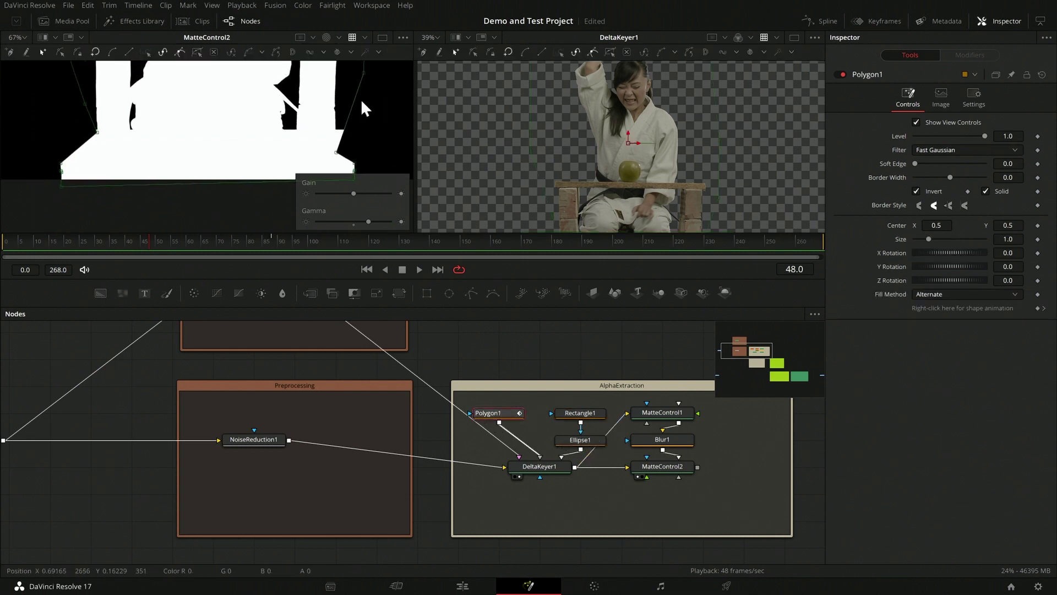
pyautogui.rightClick(956, 307)
pyautogui.click(992, 428)
pyautogui.moveTo(343, 130); pyautogui.dragTo(335, 124)
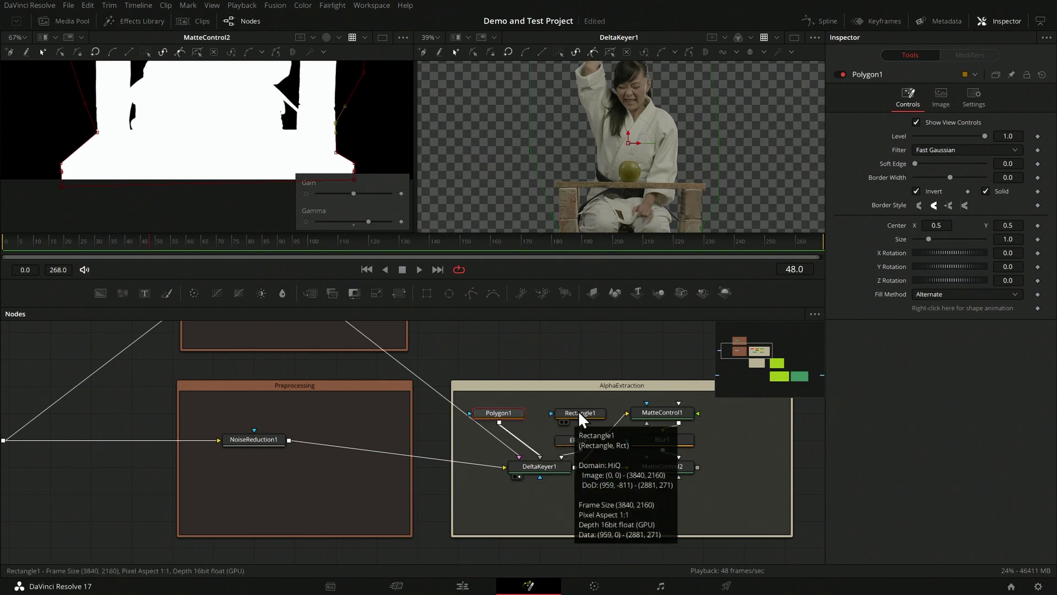
# Align Rectangle1's upper edge with the platform edge between the bench legs, with its center at X 0.500326 and Y about -0.13.
pyautogui.click(237, 190)
pyautogui.moveTo(215, 222); pyautogui.dragTo(188, 223)
pyautogui.scroll(3, 270, 146)
pyautogui.scroll(2, 158, 148)
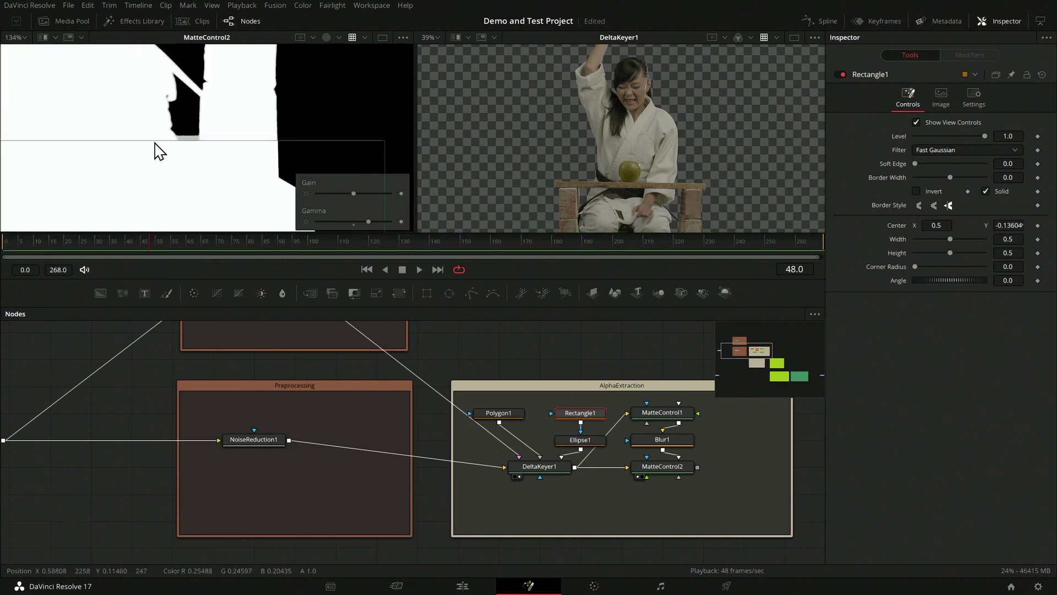
pyautogui.scroll(2, 203, 158)
pyautogui.scroll(2, 349, 146)
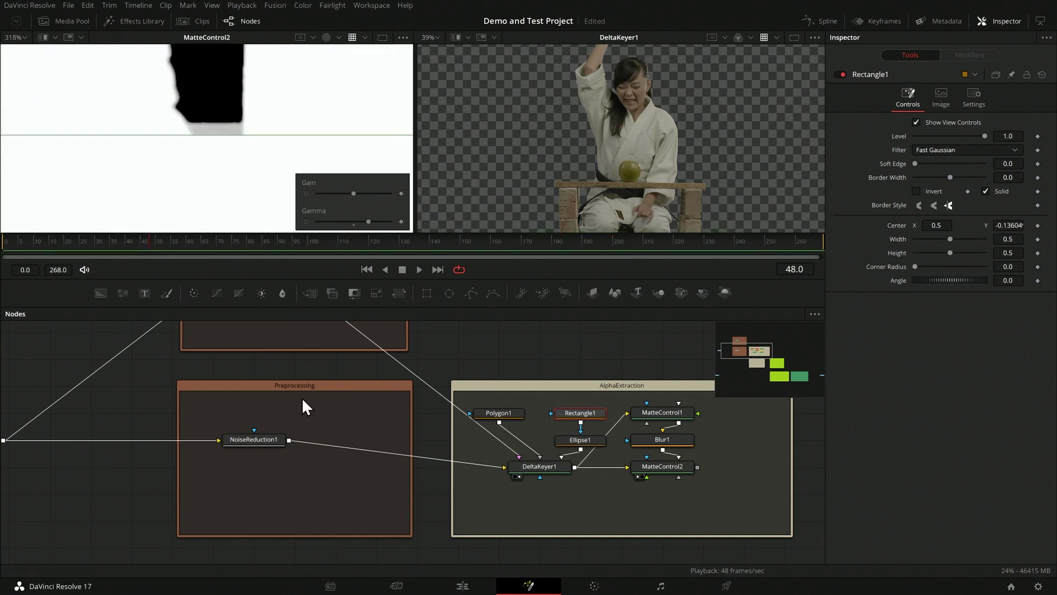
pyautogui.moveTo(225, 167); pyautogui.dragTo(224, 161)
pyautogui.scroll(-3, 207, 137)
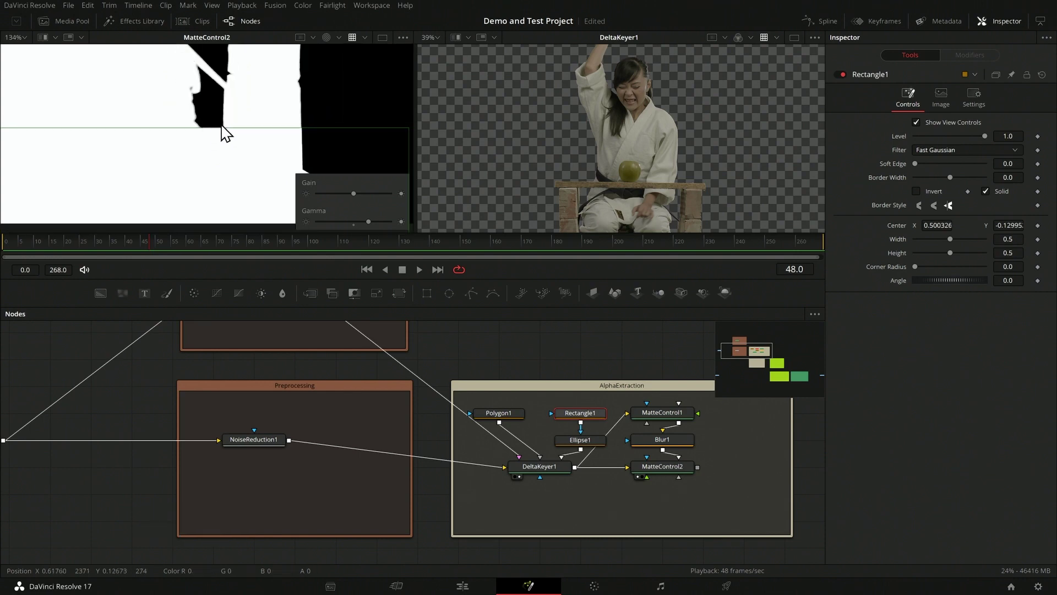
# Review the Rectangle1, Ellipse1 and Polygon1 masks and examine the complete MatteControl2 matte.
pyautogui.scroll(-2, 128, 134)
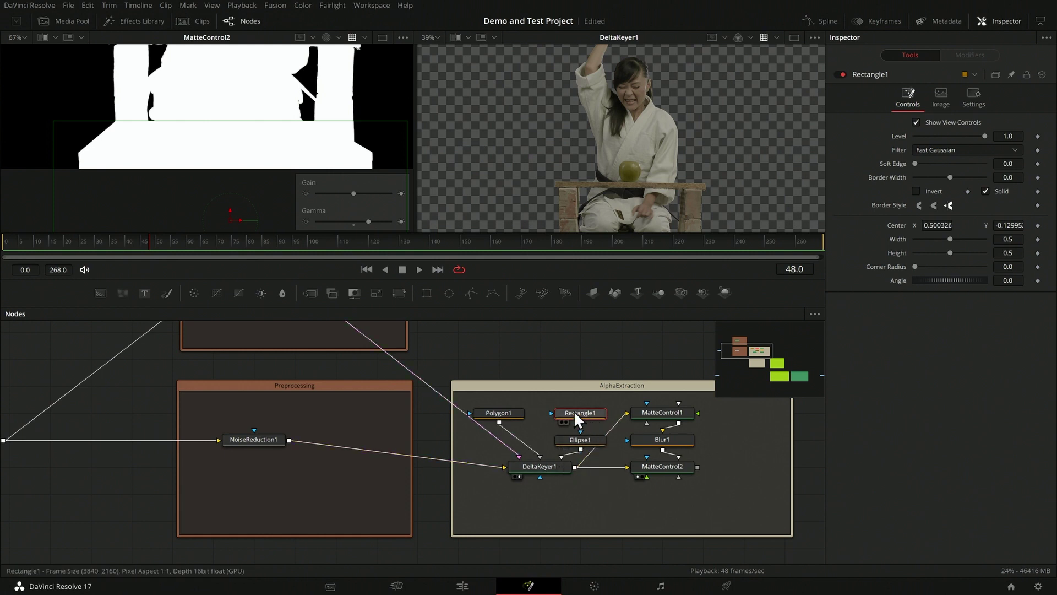
pyautogui.keyDown('ctrl'); pyautogui.click(581, 440); pyautogui.keyUp('ctrl')
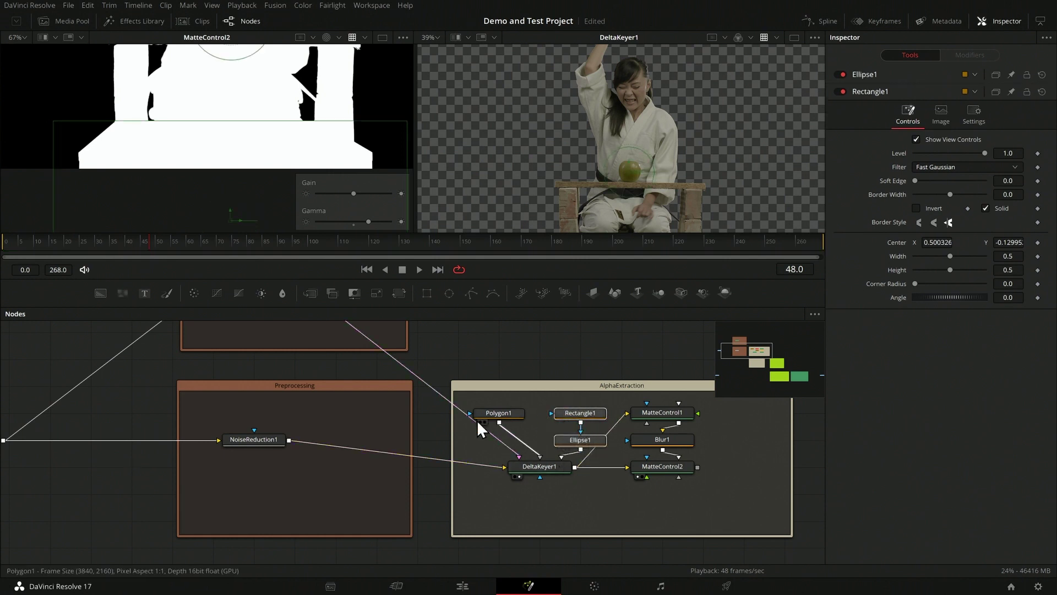
pyautogui.click(496, 414)
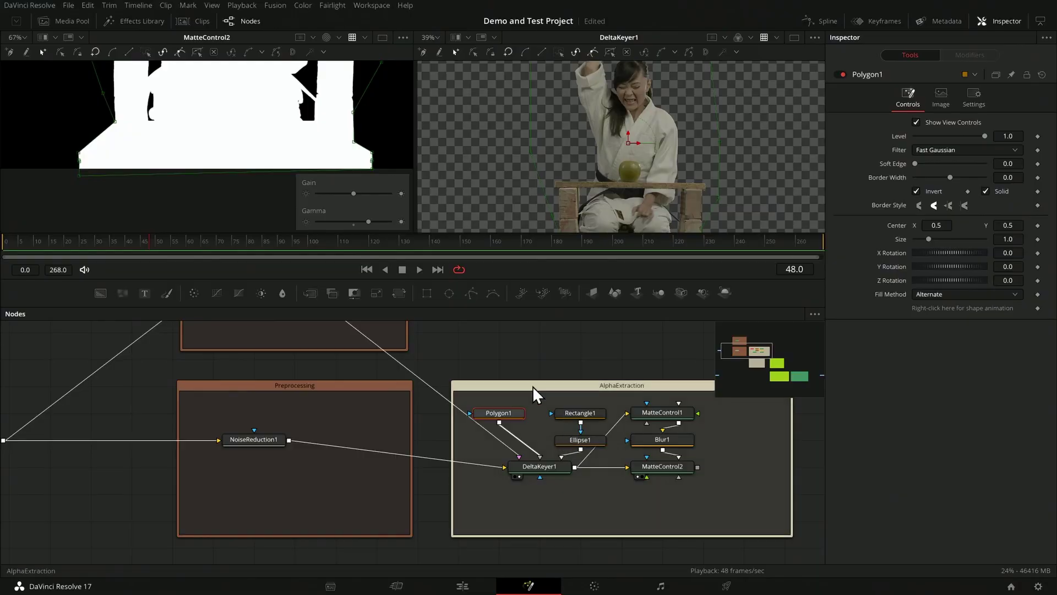
pyautogui.click(673, 466)
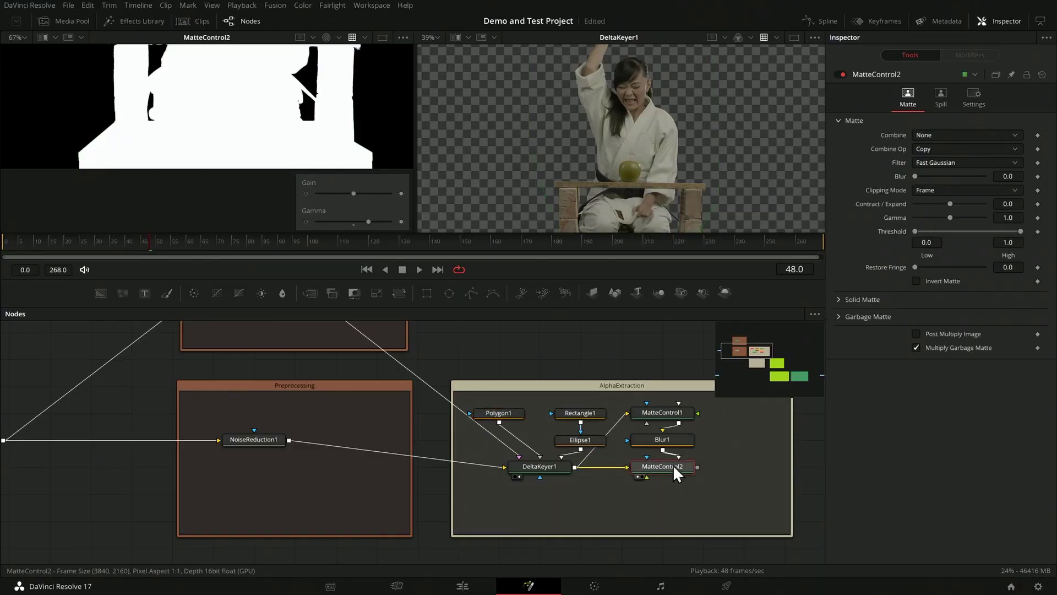
pyautogui.scroll(-4, 308, 166)
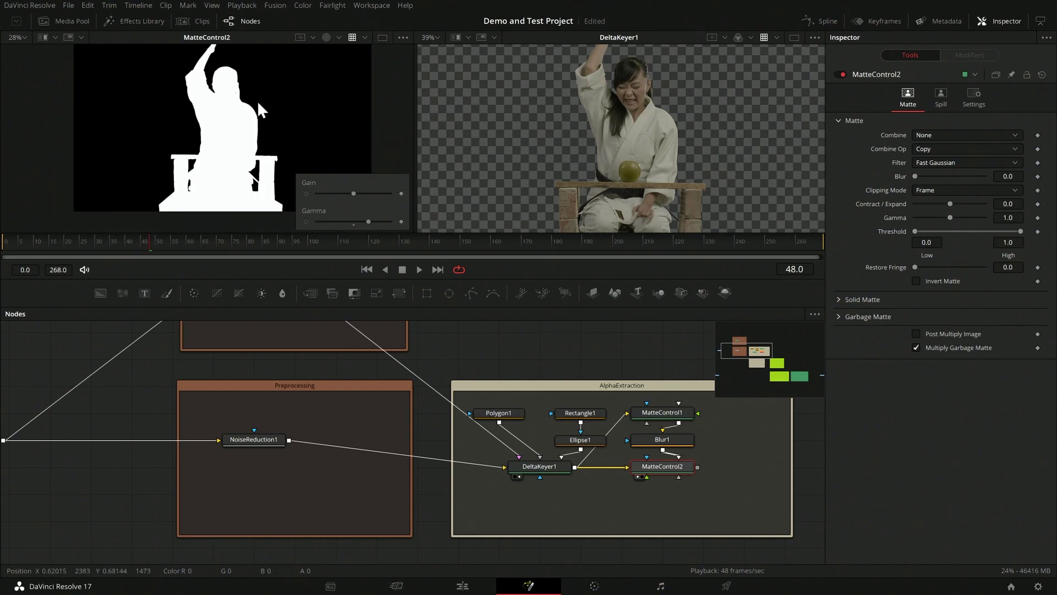
# Examine the keyed DeltaKeyer1 result up close around the subject's hand, robe and apple at frame 140.
pyautogui.scroll(-2, 270, 126)
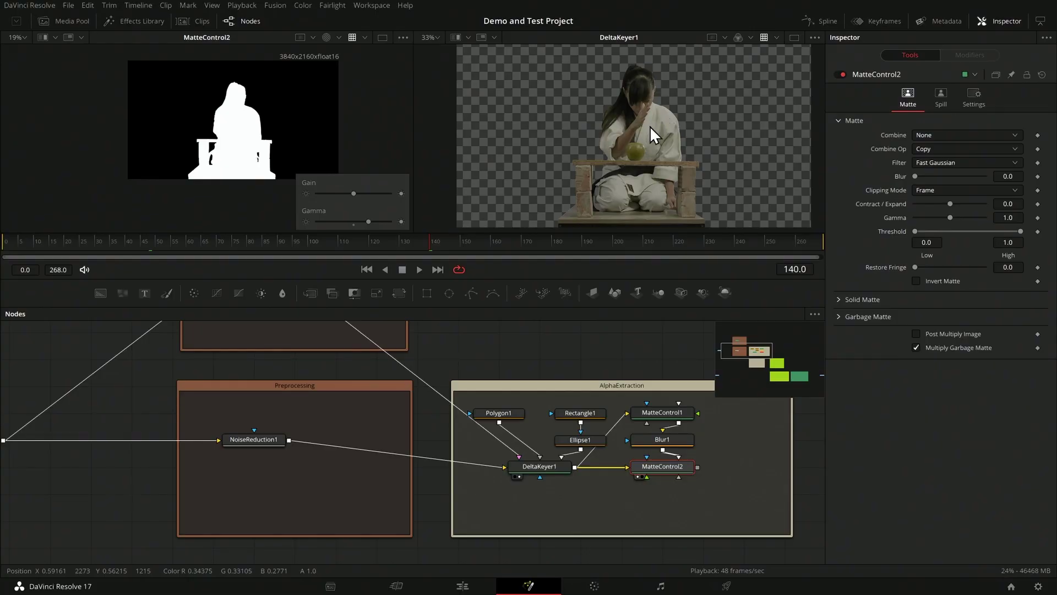
pyautogui.scroll(3, 652, 135)
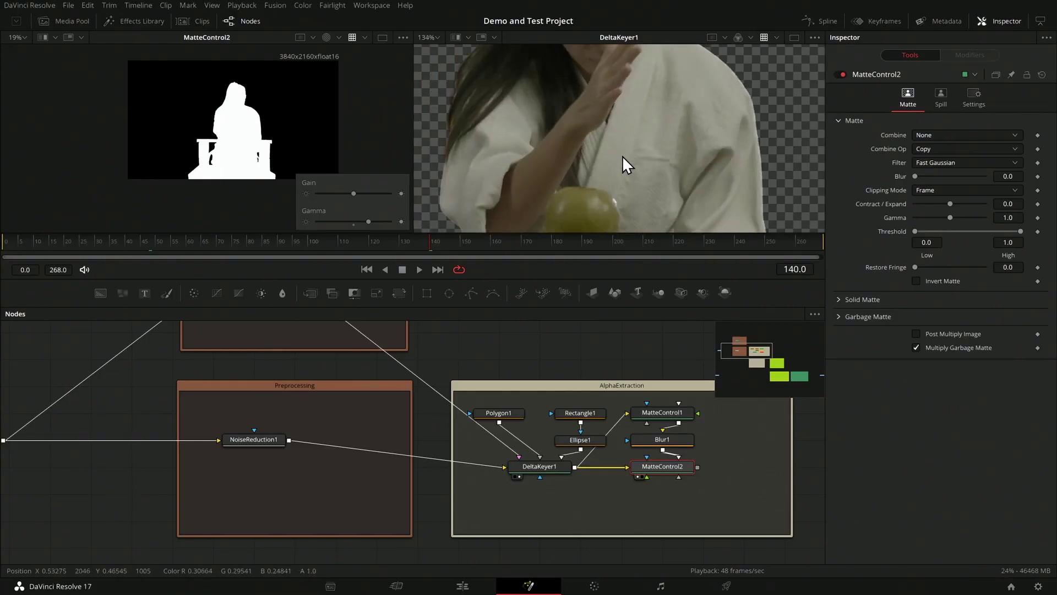
pyautogui.scroll(-2, 600, 188)
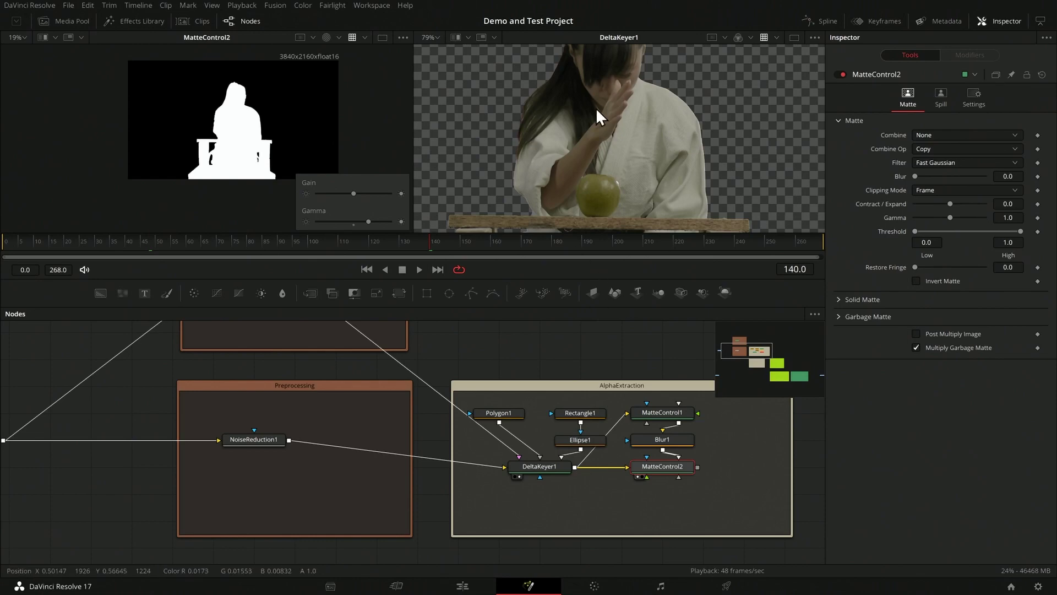
# Add a Matte Control node in the Despill group, feed its background from Greenscreen, and show it in the second viewer.
pyautogui.scroll(-4, 688, 427)
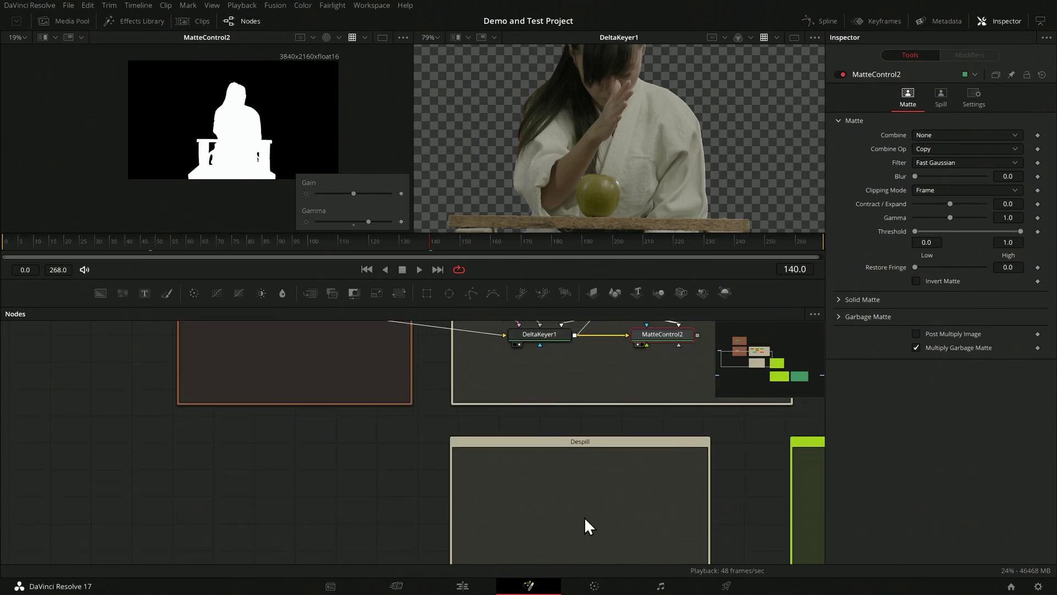
pyautogui.moveTo(274, 425); pyautogui.dragTo(364, 383)
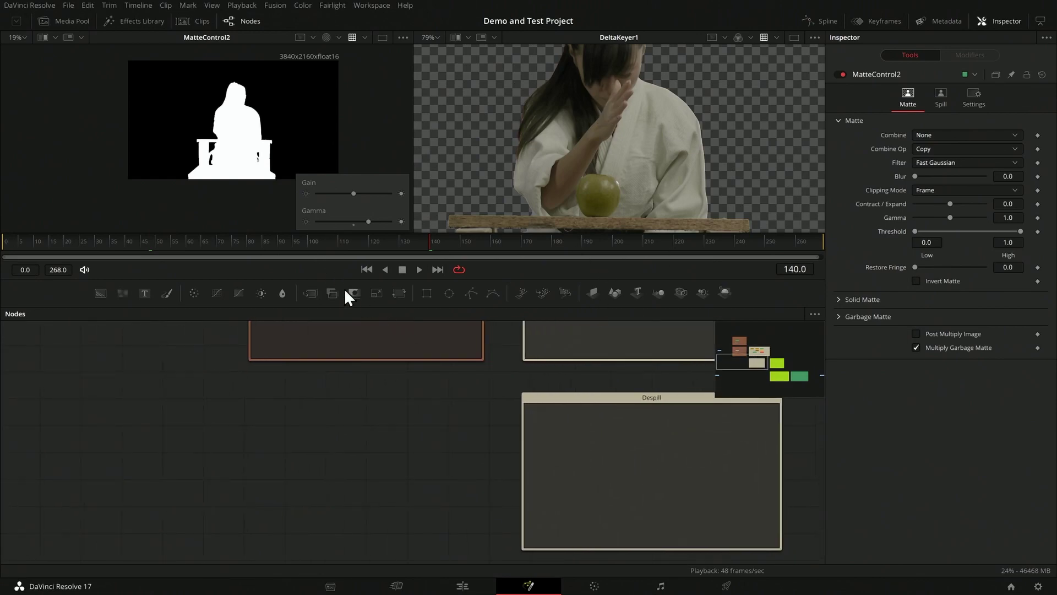
pyautogui.moveTo(356, 293); pyautogui.dragTo(692, 478)
pyautogui.moveTo(342, 415); pyautogui.dragTo(812, 496)
pyautogui.moveTo(545, 346); pyautogui.dragTo(613, 536)
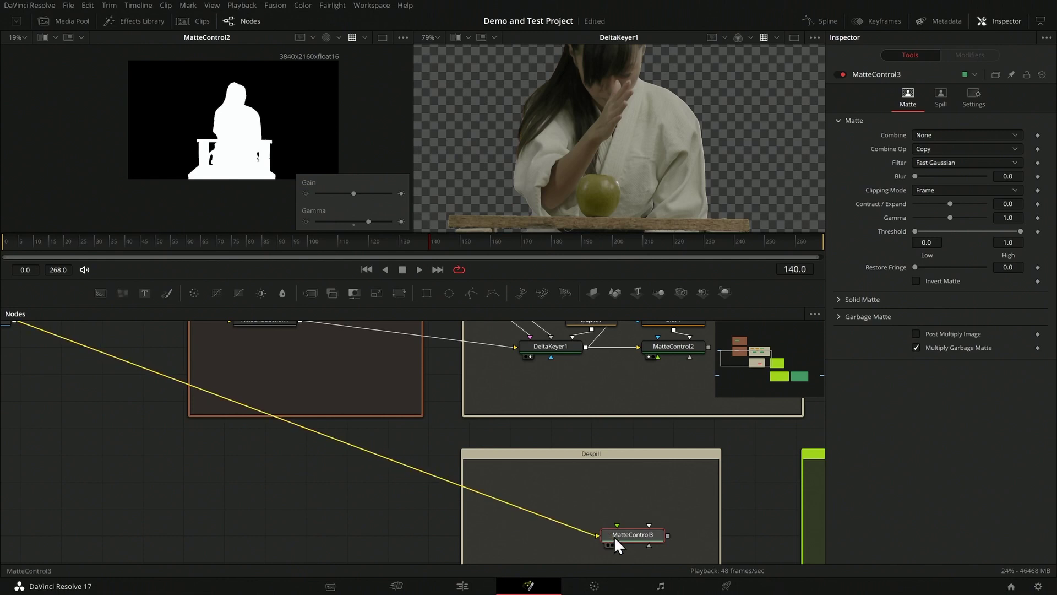
pyautogui.press('2')
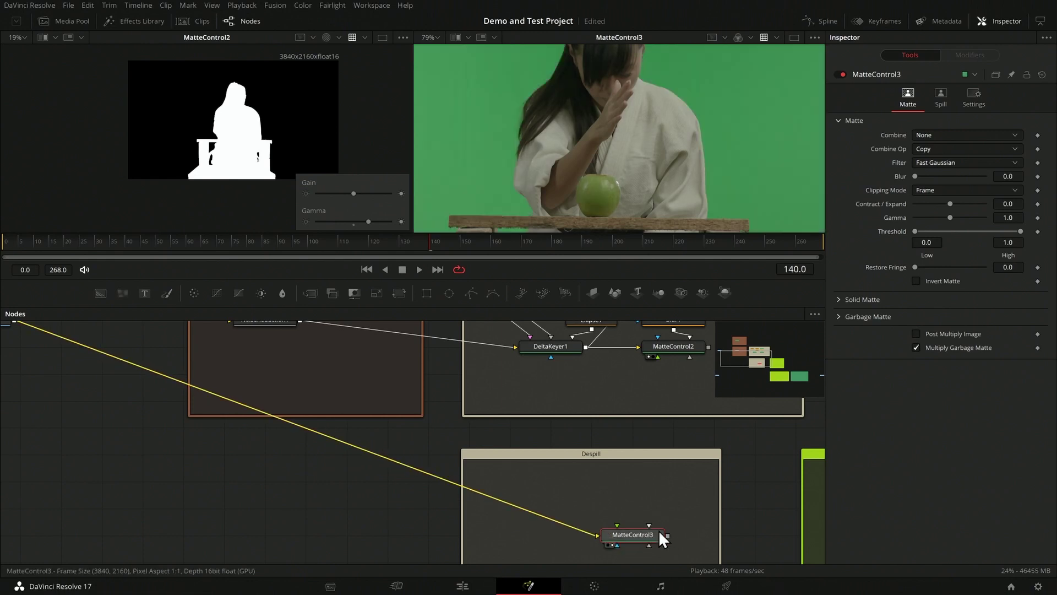
# Set MatteControl3's spill color to Green, spill method to Well Done and spill suppression to 1.0.
pyautogui.click(940, 98)
pyautogui.click(937, 122)
pyautogui.click(937, 150)
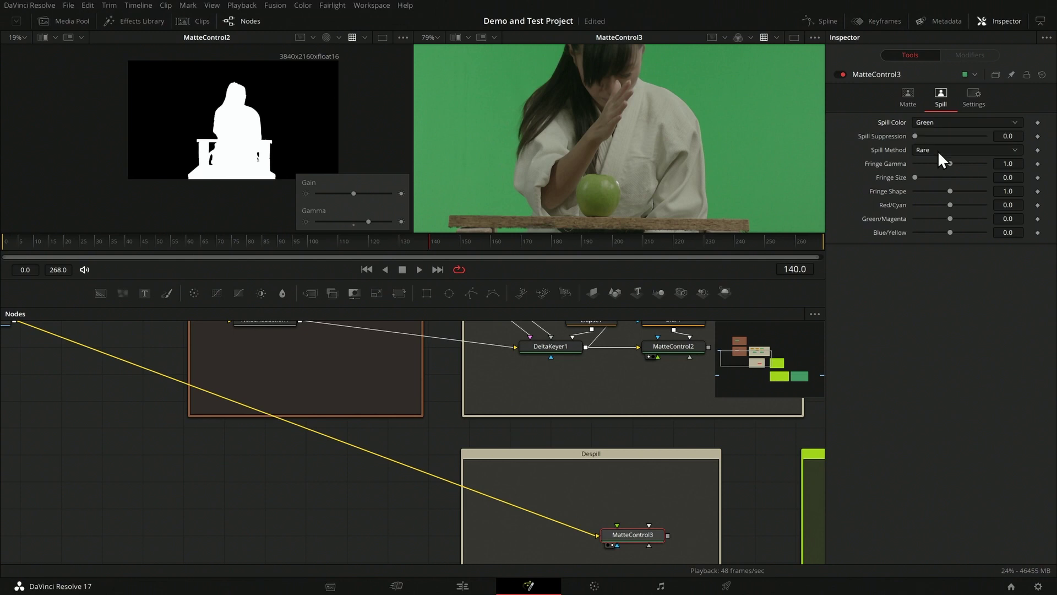
pyautogui.moveTo(653, 536); pyautogui.dragTo(610, 544)
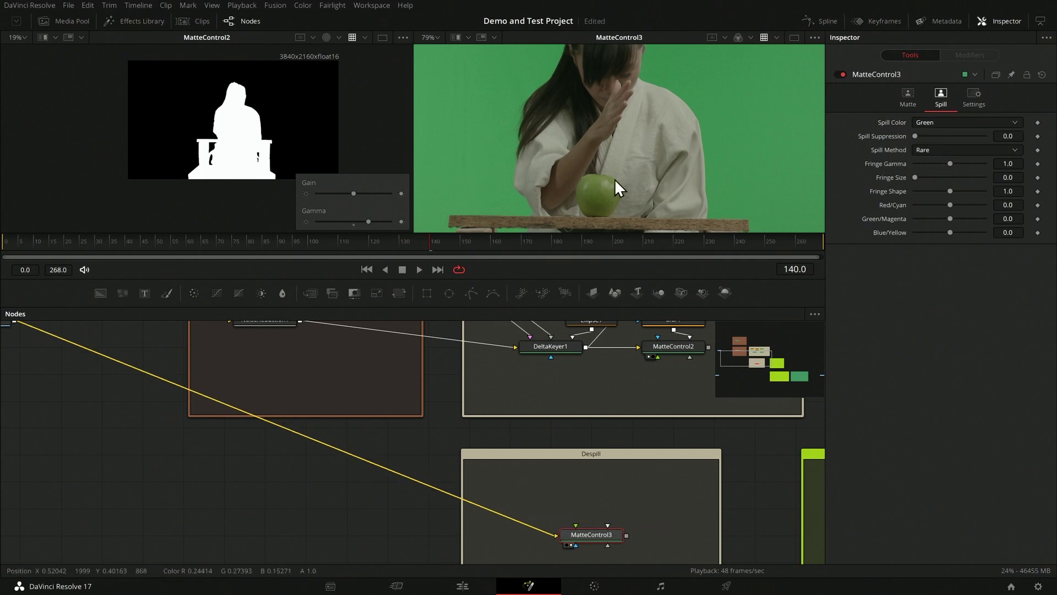
pyautogui.scroll(-5, 660, 149)
pyautogui.click(936, 149)
pyautogui.click(936, 178)
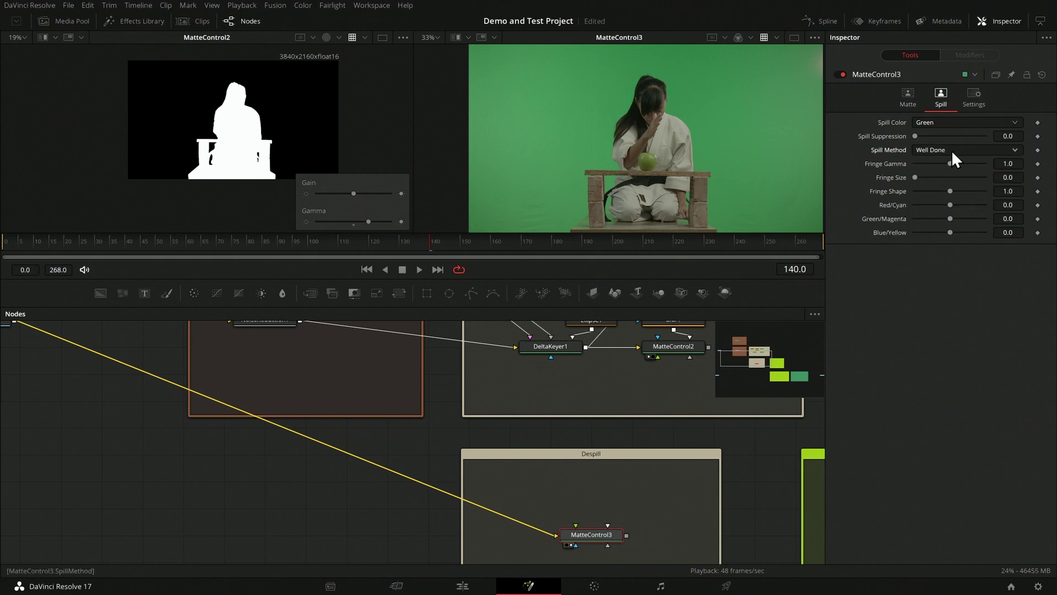
pyautogui.moveTo(917, 136); pyautogui.dragTo(1009, 135)
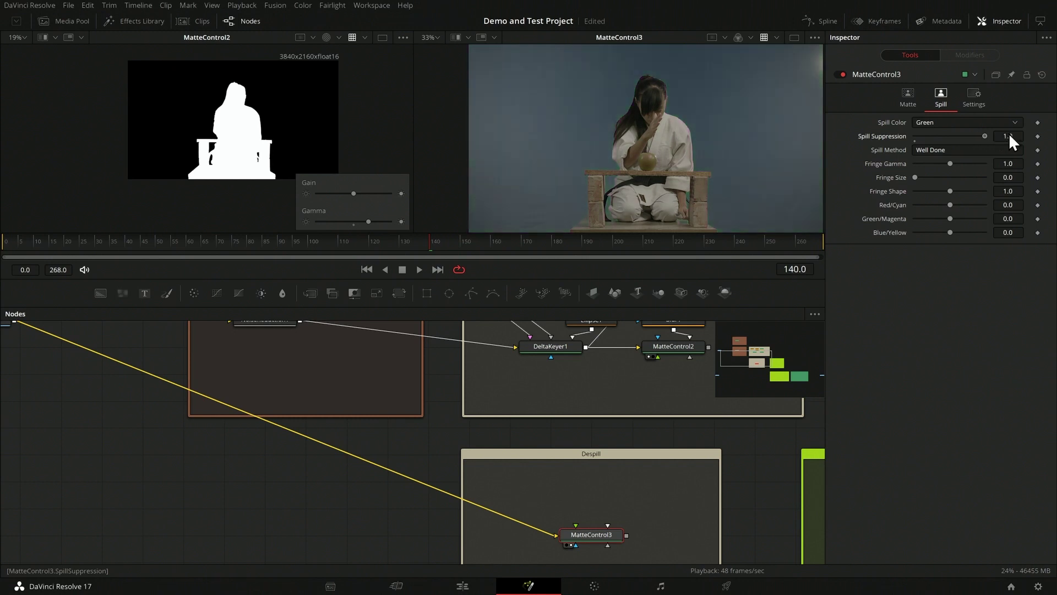
# Try the Rare spill method on MatteControl3, return it to Well Done, and inspect the hair and hand.
pyautogui.click(938, 150)
pyautogui.click(938, 159)
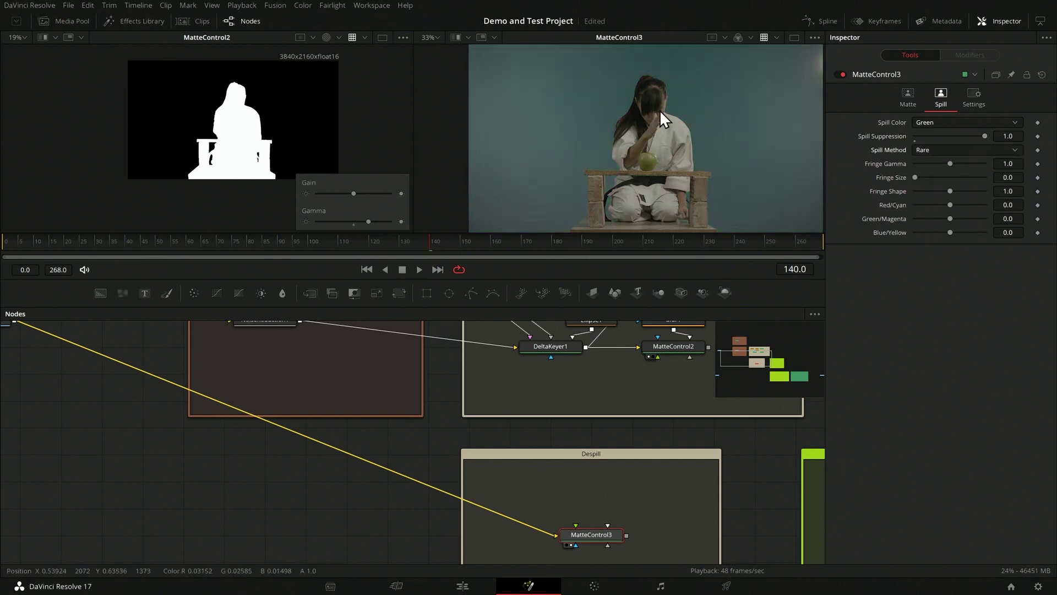
pyautogui.scroll(6, 660, 113)
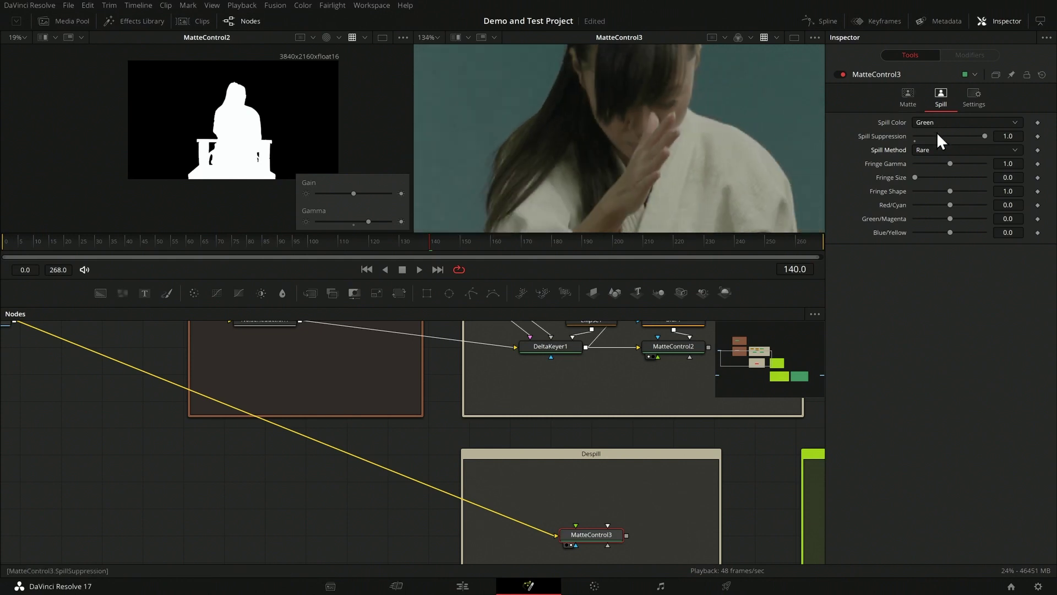
pyautogui.scroll(-3, 931, 152)
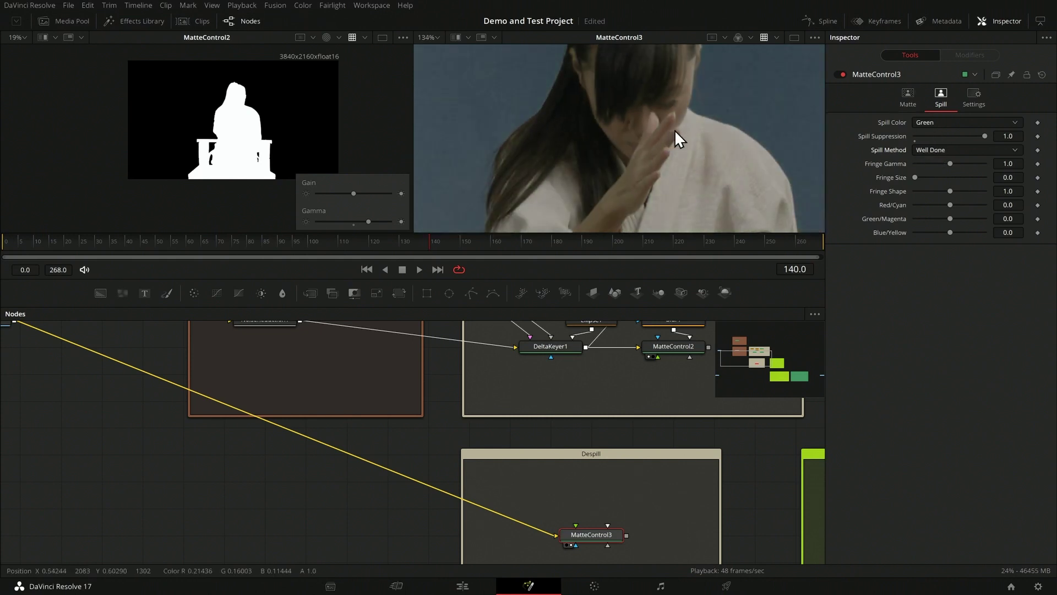
pyautogui.hotkey('ctrl', 'z')
pyautogui.scroll(4, 567, 195)
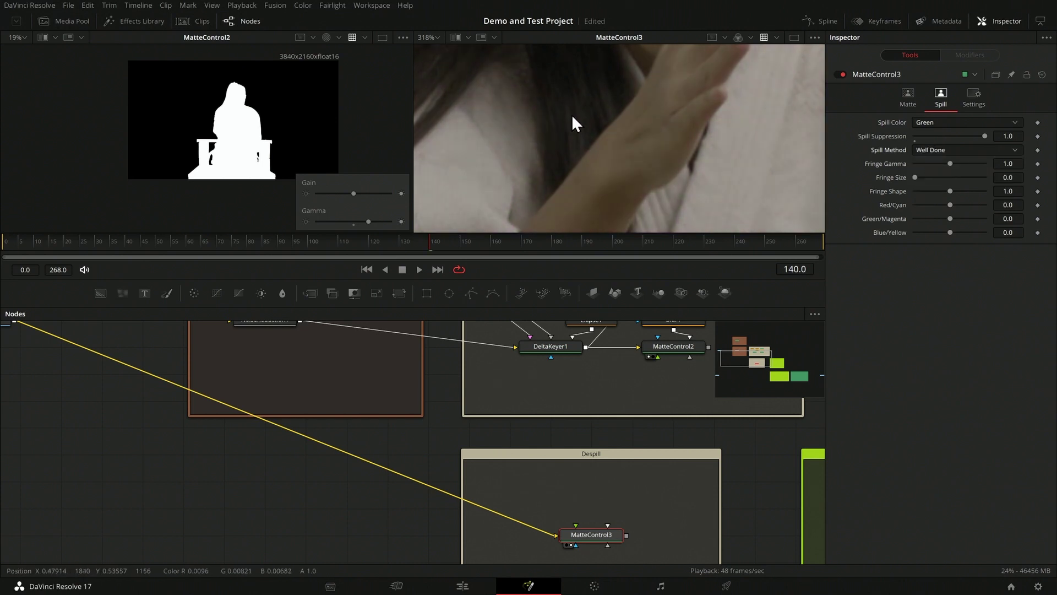
pyautogui.scroll(-6, 509, 117)
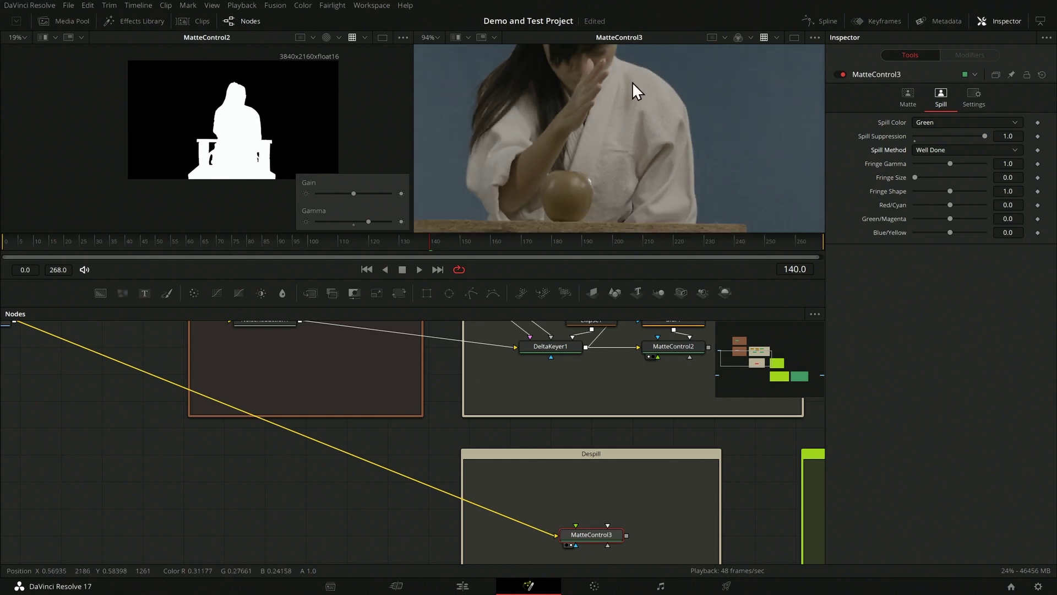
# Add a Color Corrector in the Despill group, feed it from a router on the Greenscreen connection, and view it.
pyautogui.click(583, 500)
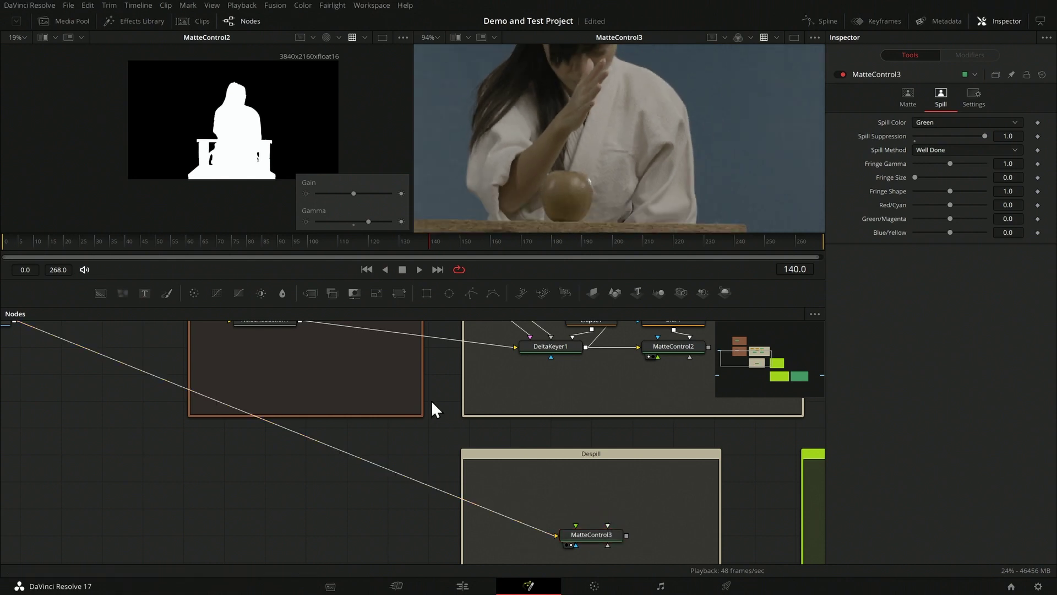
pyautogui.moveTo(249, 334); pyautogui.dragTo(575, 497)
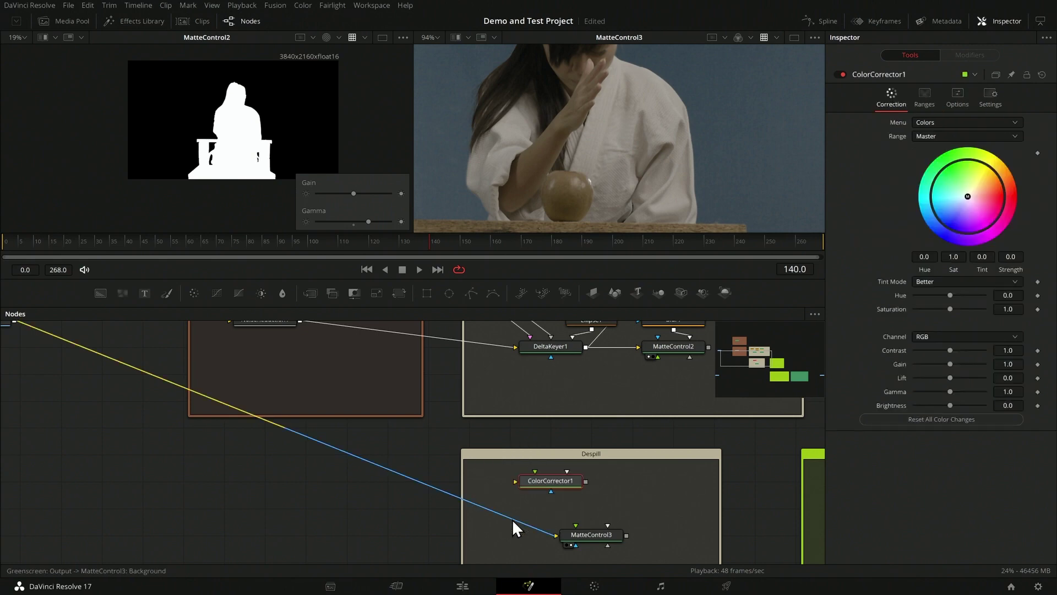
pyautogui.keyDown('alt'); pyautogui.click(512, 519); pyautogui.keyUp('alt')
pyautogui.moveTo(521, 518); pyautogui.dragTo(575, 481)
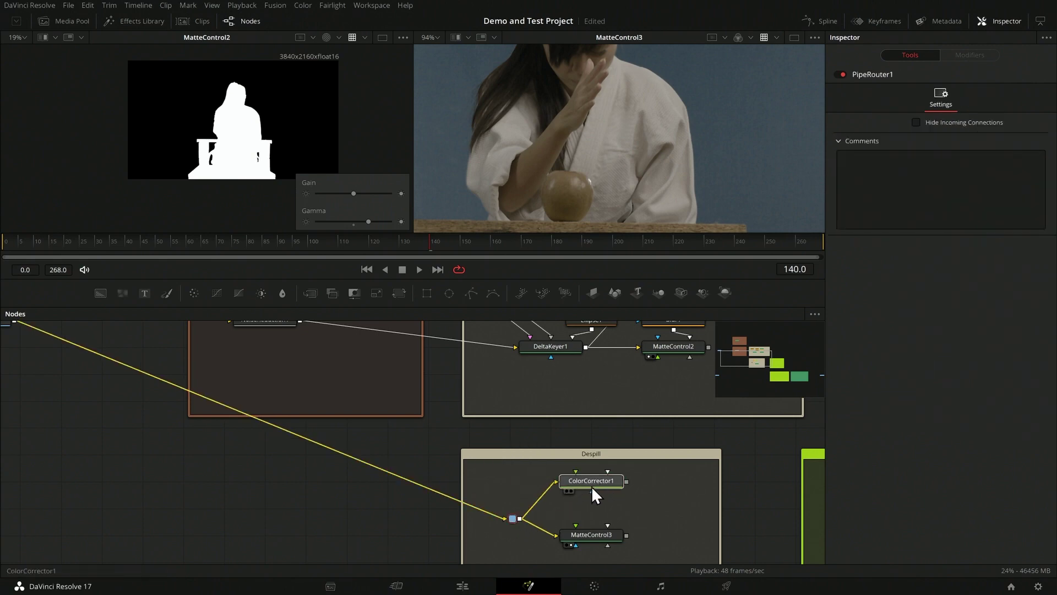
pyautogui.press('2')
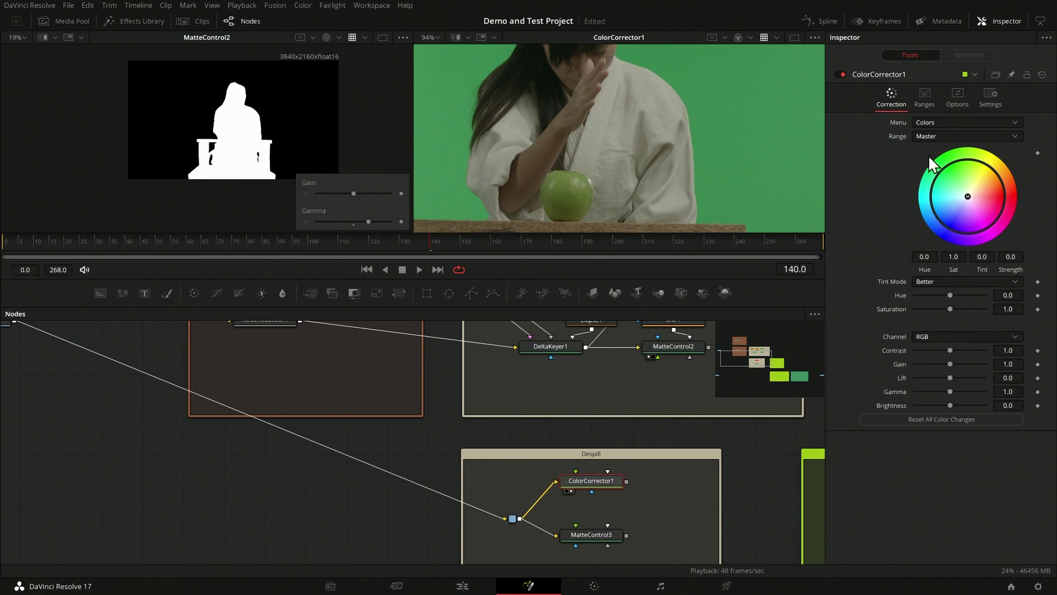
# Switch ColorCorrector1 to Suppress and reduce the green suppression value to 0.0.
pyautogui.click(936, 123)
pyautogui.click(939, 166)
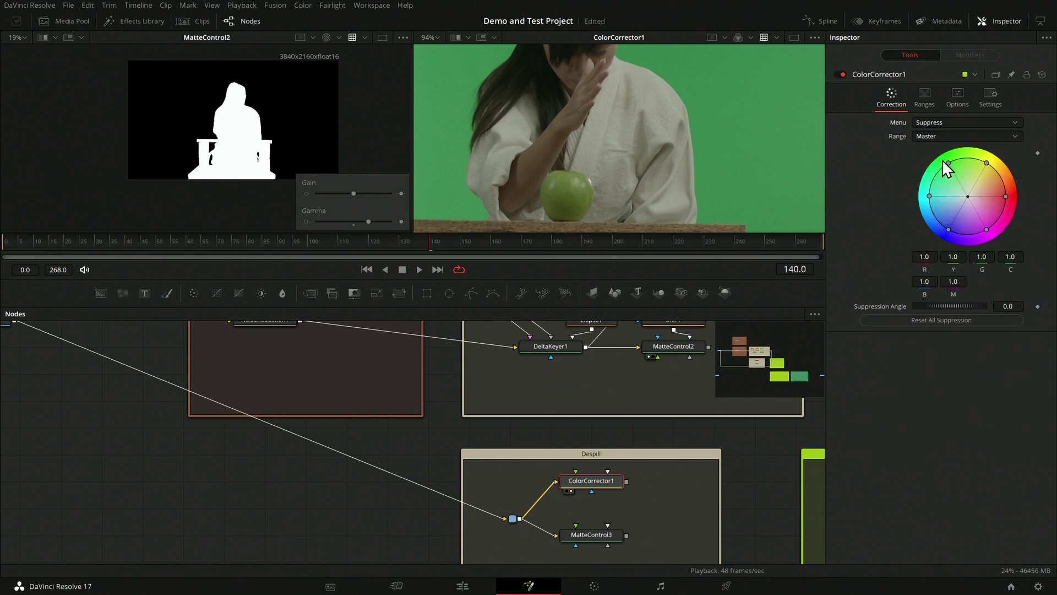
pyautogui.moveTo(948, 163); pyautogui.dragTo(963, 197)
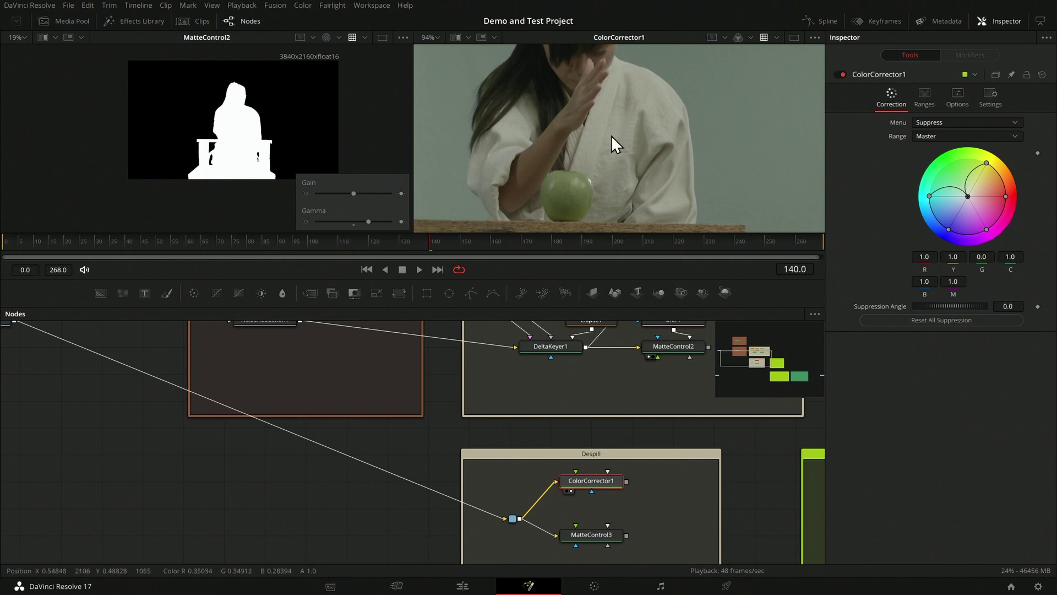
# Compare the despill results of MatteControl3 and ColorCorrector1 in the second viewer.
pyautogui.click(592, 537)
pyautogui.press('2')
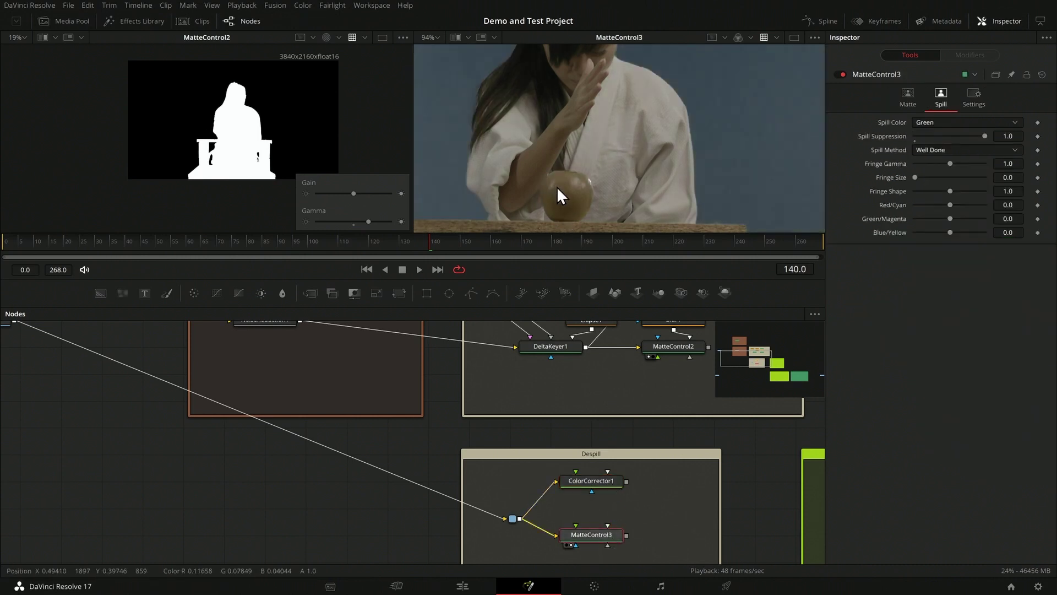
pyautogui.click(587, 480)
pyautogui.press('2')
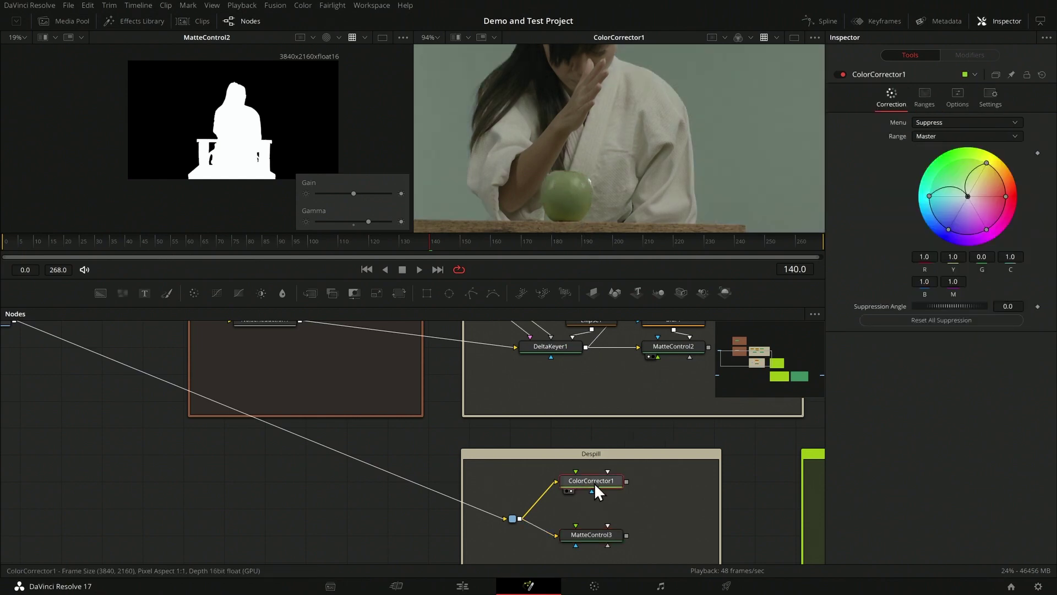
# Delete ColorCorrector1 and show MatteControl3 in the second viewer again.
pyautogui.press('Delete')
pyautogui.click(603, 530)
pyautogui.press('2')
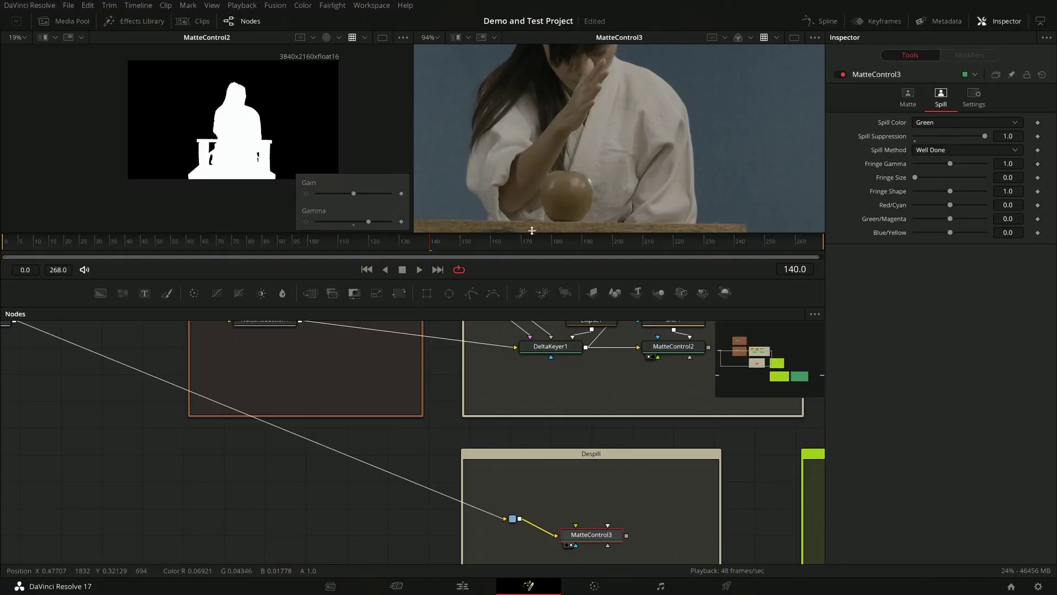
pyautogui.click(318, 245)
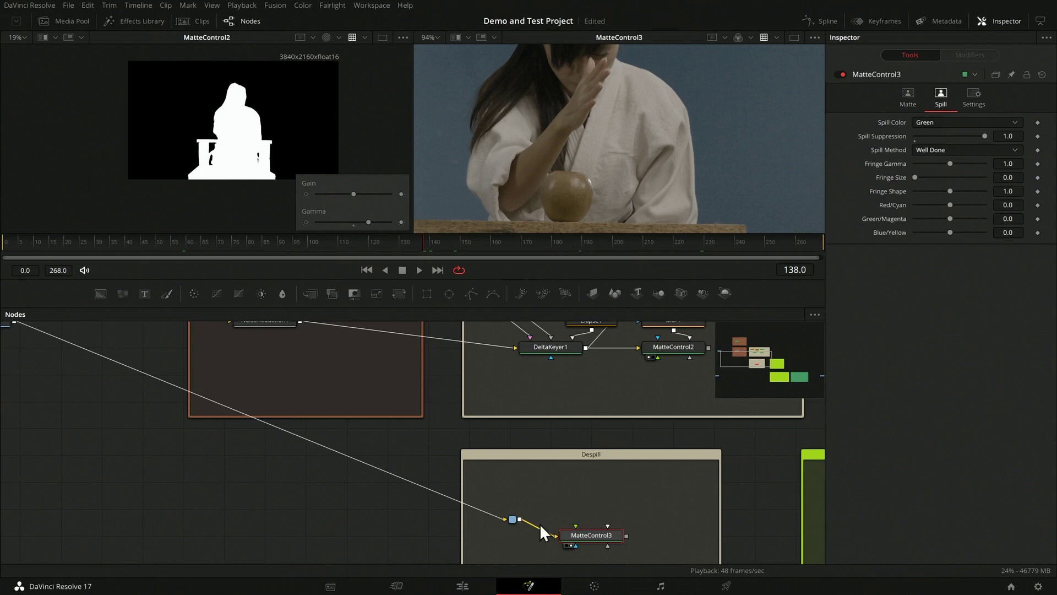
# Add a Delta Keyer above MatteControl3, connect it to the router's output, and show it in the first viewer.
pyautogui.click(570, 482)
pyautogui.hotkey('shift', 'space')
pyautogui.write('delta')
pyautogui.press('Return')
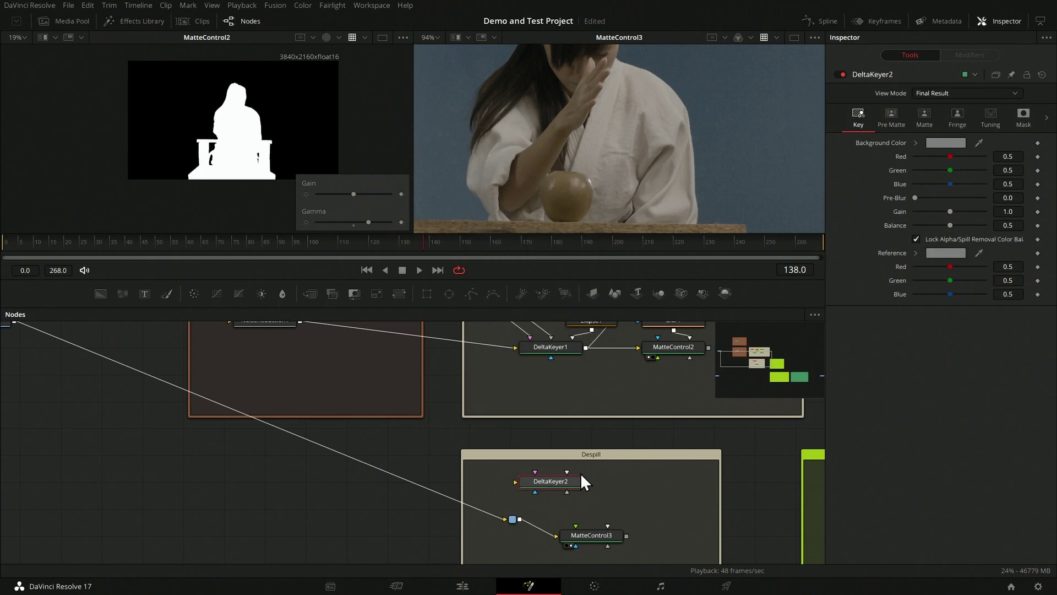
pyautogui.moveTo(517, 516); pyautogui.dragTo(590, 483)
pyautogui.press('1')
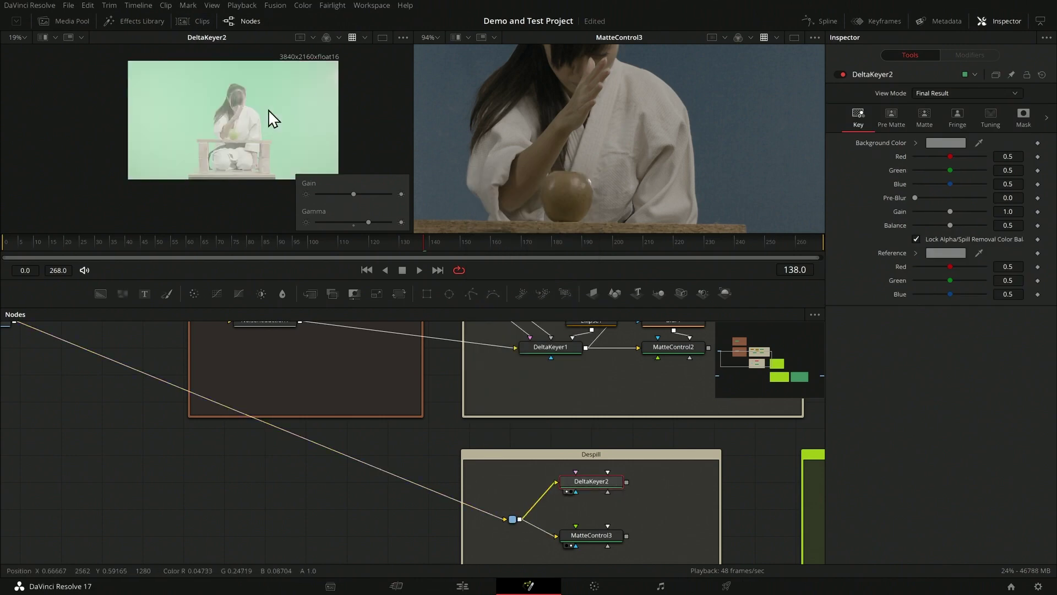
# Sample the apple's green as DeltaKeyer2's background color, at 0.156656, 0.189558, 0.069029.
pyautogui.scroll(5, 227, 147)
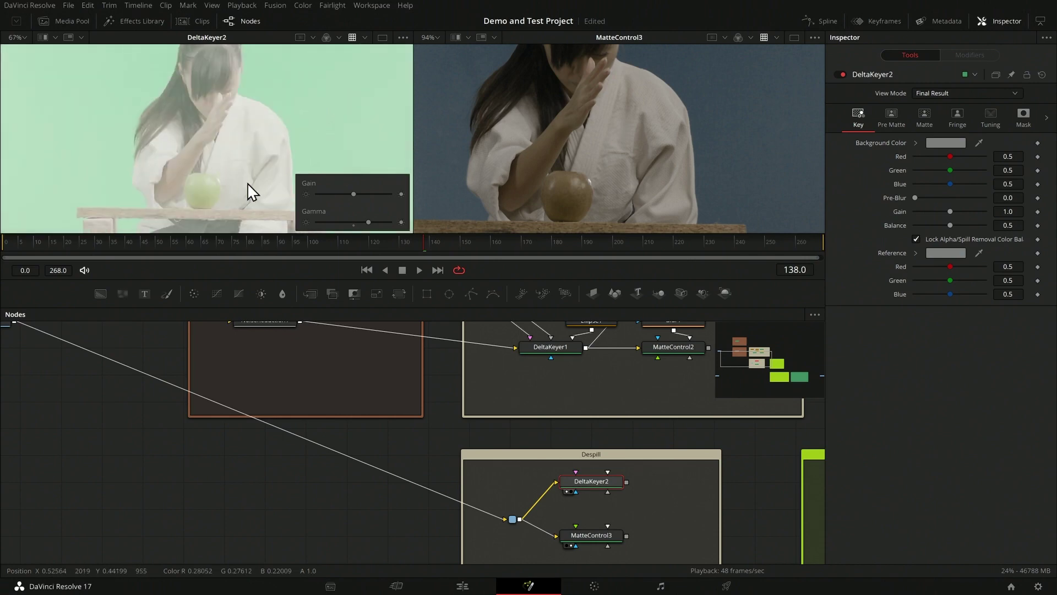
pyautogui.moveTo(1025, 202); pyautogui.dragTo(209, 189)
pyautogui.moveTo(978, 142); pyautogui.dragTo(207, 186)
pyautogui.scroll(6, 207, 186)
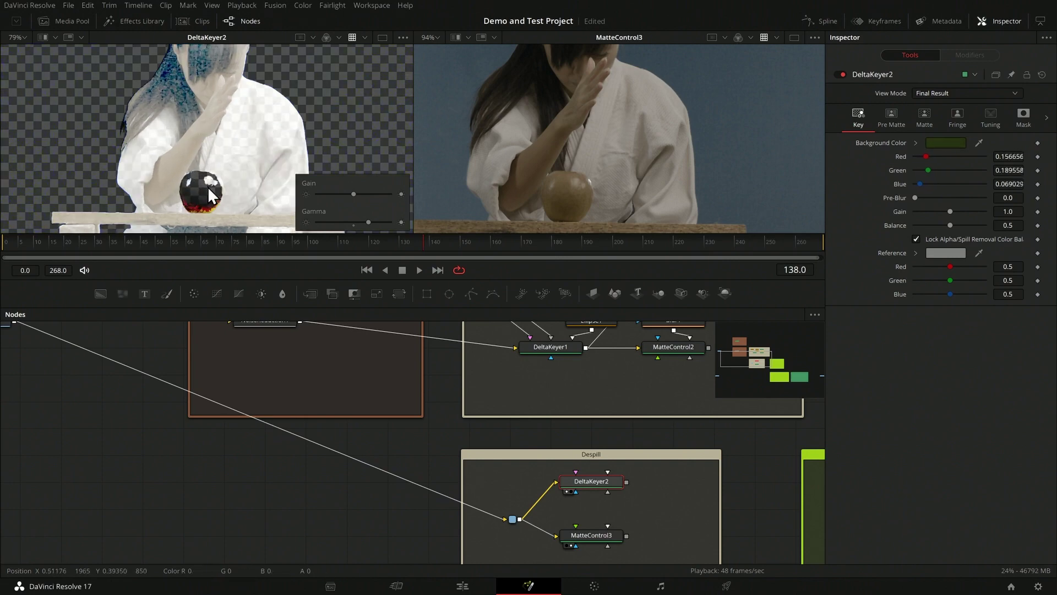
# Display DeltaKeyer2's alpha and resample its background color from a darker part of the apple, at 0.048501, 0.056655, 0.009678.
pyautogui.press('a')
pyautogui.scroll(-3, 187, 138)
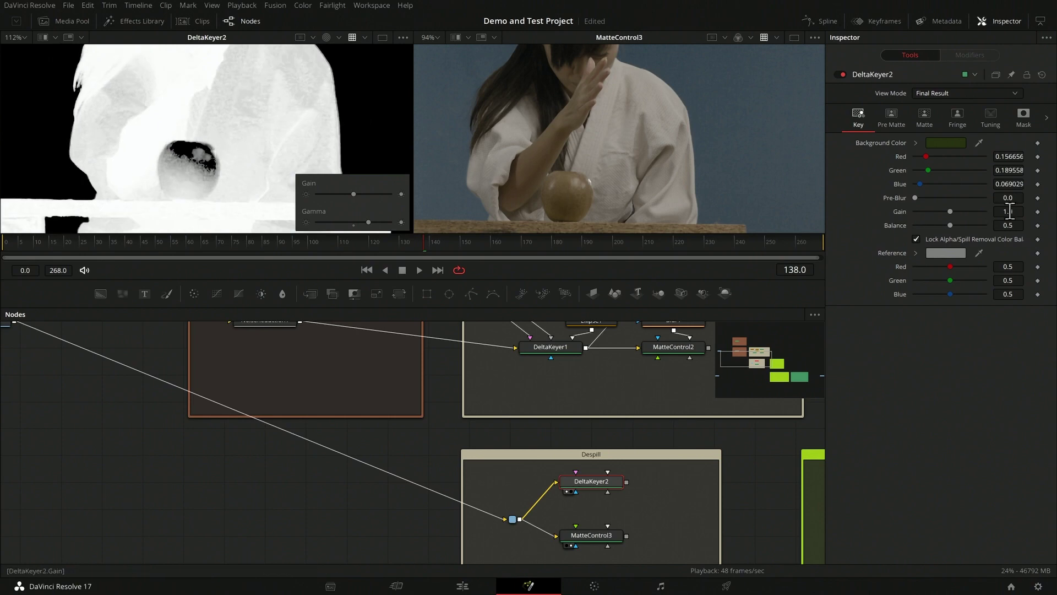
pyautogui.moveTo(979, 142); pyautogui.dragTo(190, 171)
pyautogui.scroll(4, 190, 170)
pyautogui.scroll(-2, 211, 146)
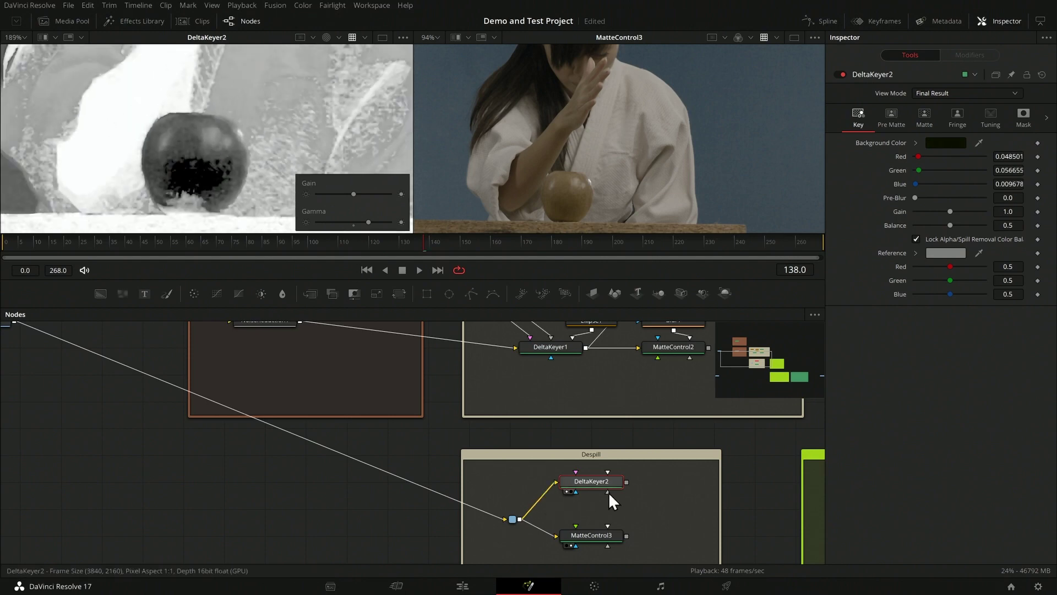
# Add a Polygon mask node above DeltaKeyer2 and draw a closed shape around the apple in the first viewer.
pyautogui.click(469, 293)
pyautogui.moveTo(603, 471); pyautogui.dragTo(610, 470)
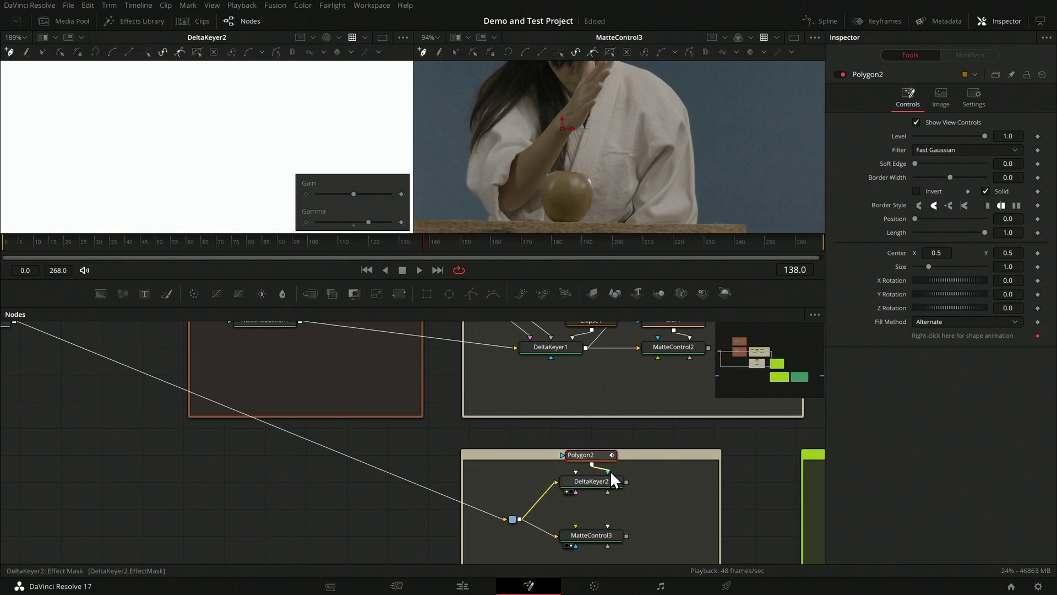
pyautogui.scroll(2, 162, 163)
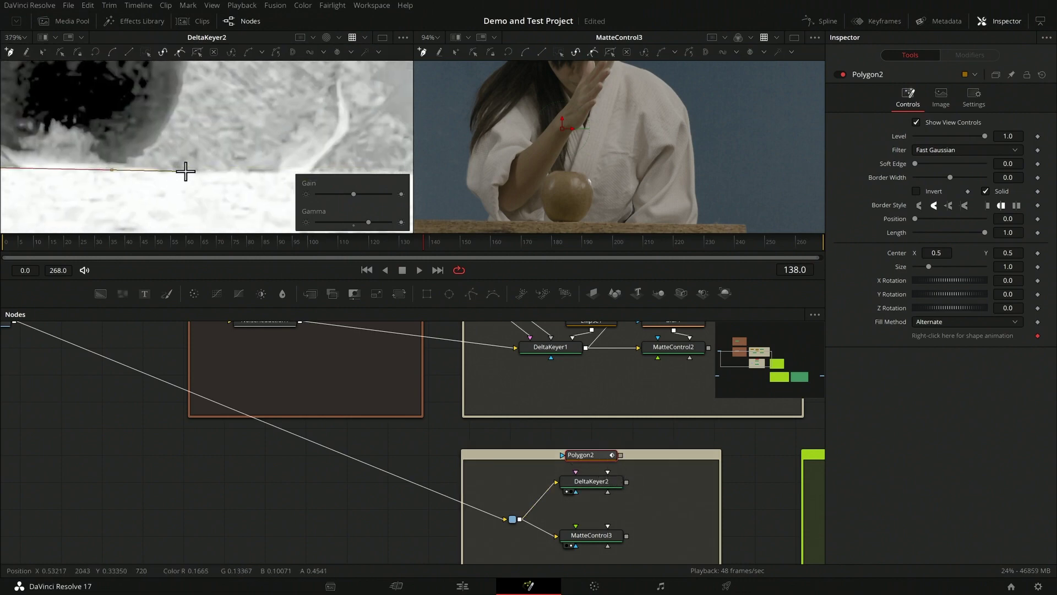
pyautogui.scroll(-2, 183, 170)
pyautogui.click(251, 140)
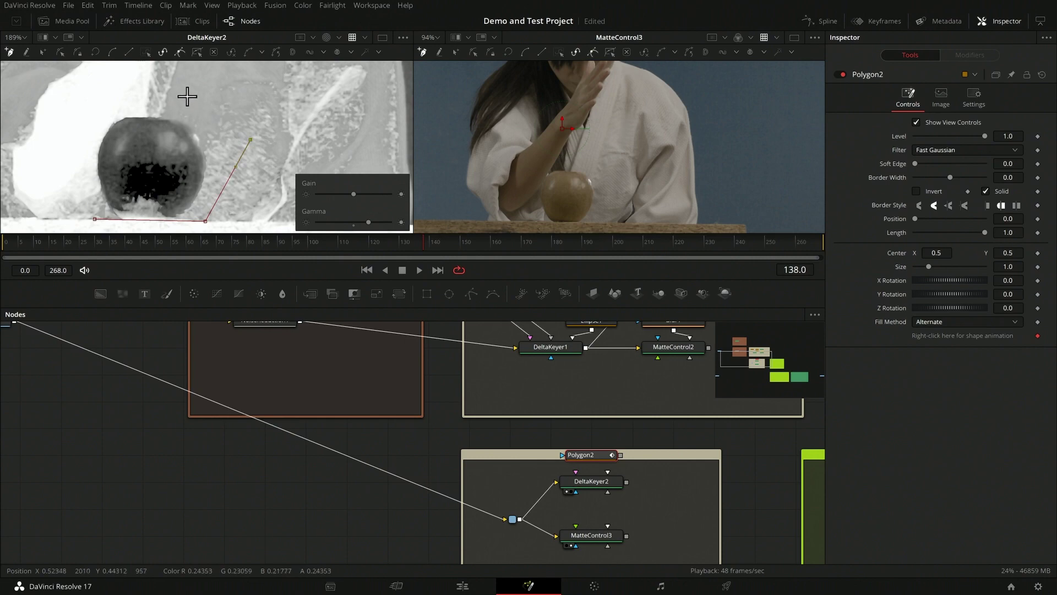
pyautogui.click(92, 93)
pyautogui.click(93, 218)
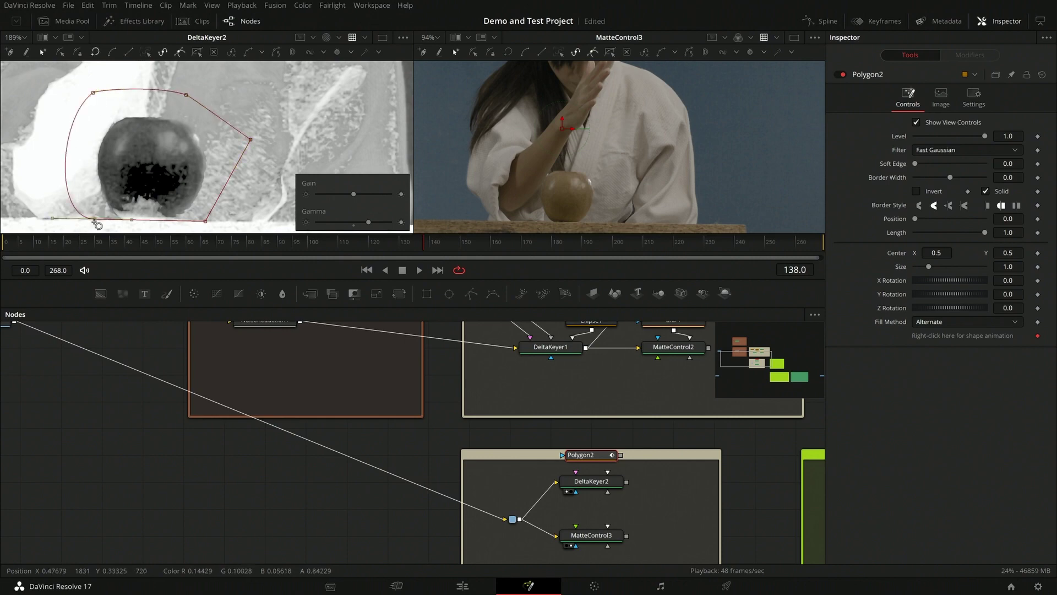
pyautogui.click(205, 219)
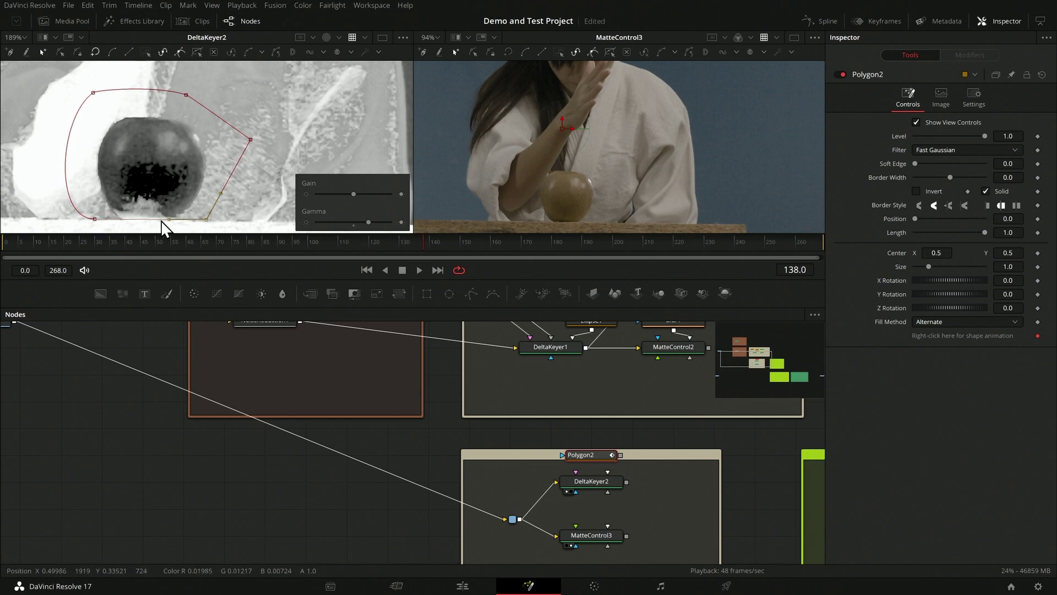
# Connect Polygon2 to DeltaKeyer2's solid matte input and invert the polygon so everything outside the apple area is solid.
pyautogui.moveTo(620, 455); pyautogui.dragTo(616, 487)
pyautogui.click(633, 504)
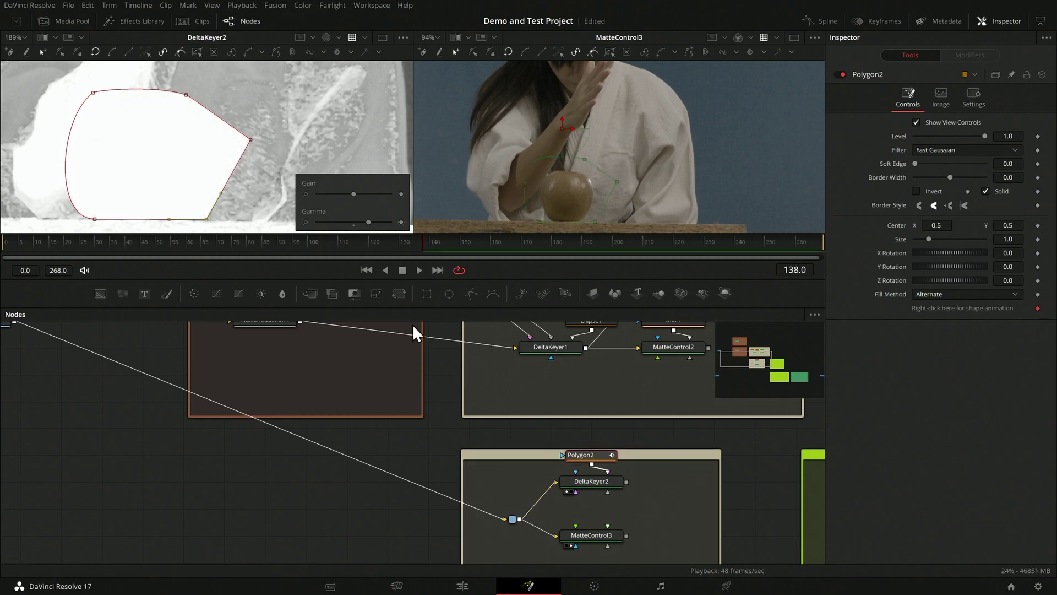
pyautogui.click(924, 194)
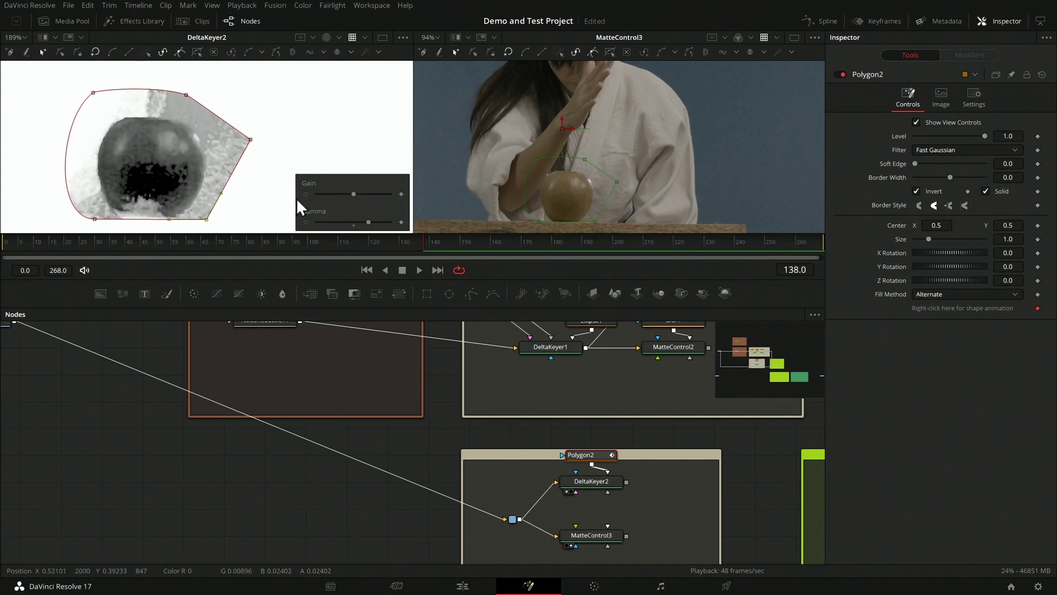
# Move Polygon2 and DeltaKeyer2 down inside the Despill group and resample DeltaKeyer2's background color from the apple's lower area.
pyautogui.moveTo(663, 494); pyautogui.dragTo(601, 503)
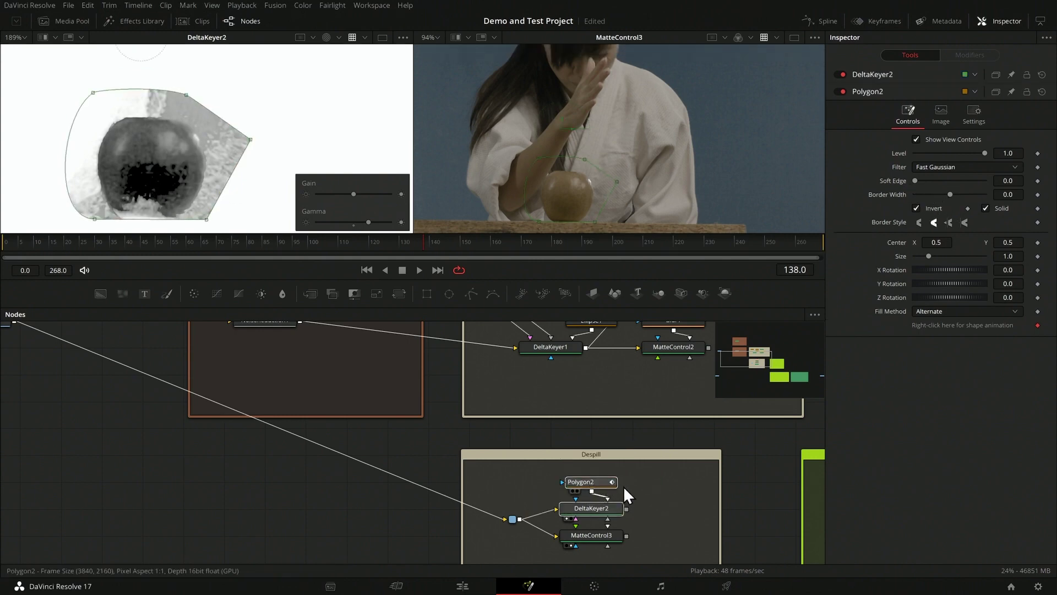
pyautogui.click(598, 504)
pyautogui.moveTo(974, 145); pyautogui.dragTo(142, 204)
pyautogui.moveTo(142, 205); pyautogui.dragTo(151, 203)
# Set DeltaKeyer2's matte Threshold to 0.094 low and 0.155 high, Erode/Dilate to -0.0016 and Clean Foreground to 0.01.
pyautogui.click(925, 120)
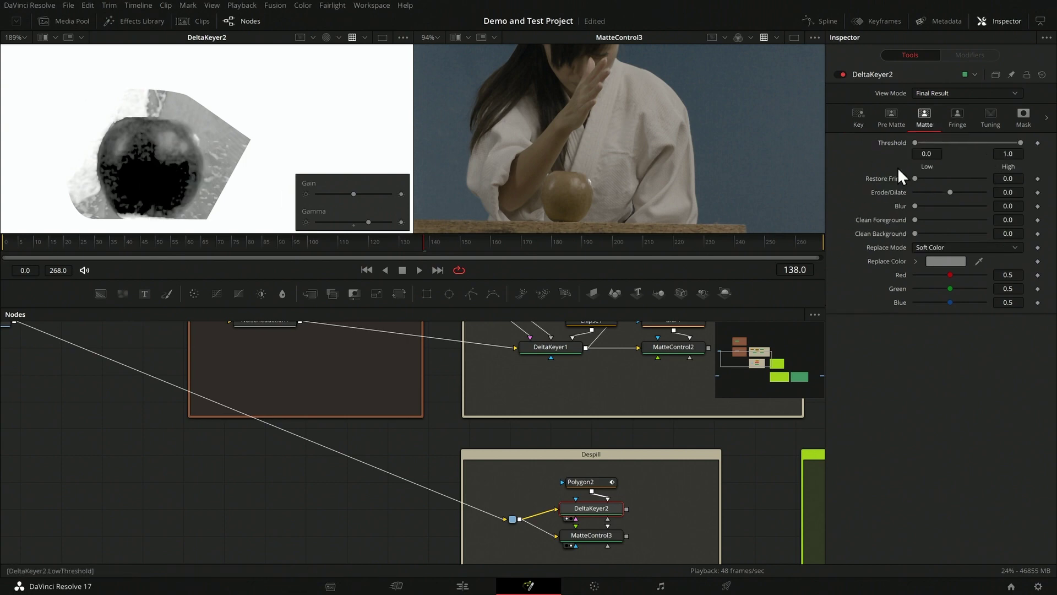
pyautogui.moveTo(914, 142); pyautogui.dragTo(921, 143)
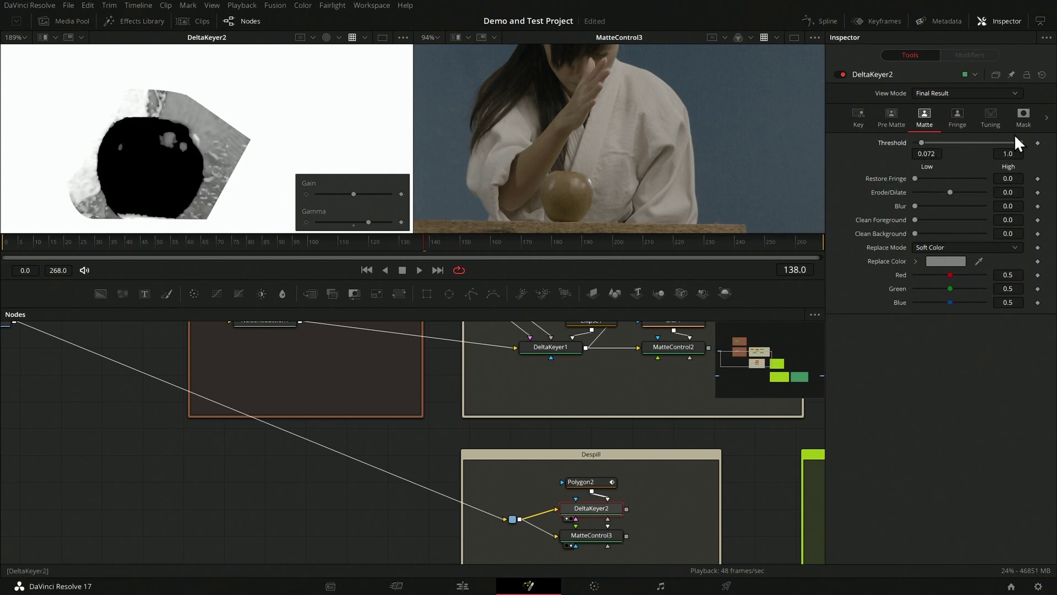
pyautogui.moveTo(1020, 142); pyautogui.dragTo(964, 143)
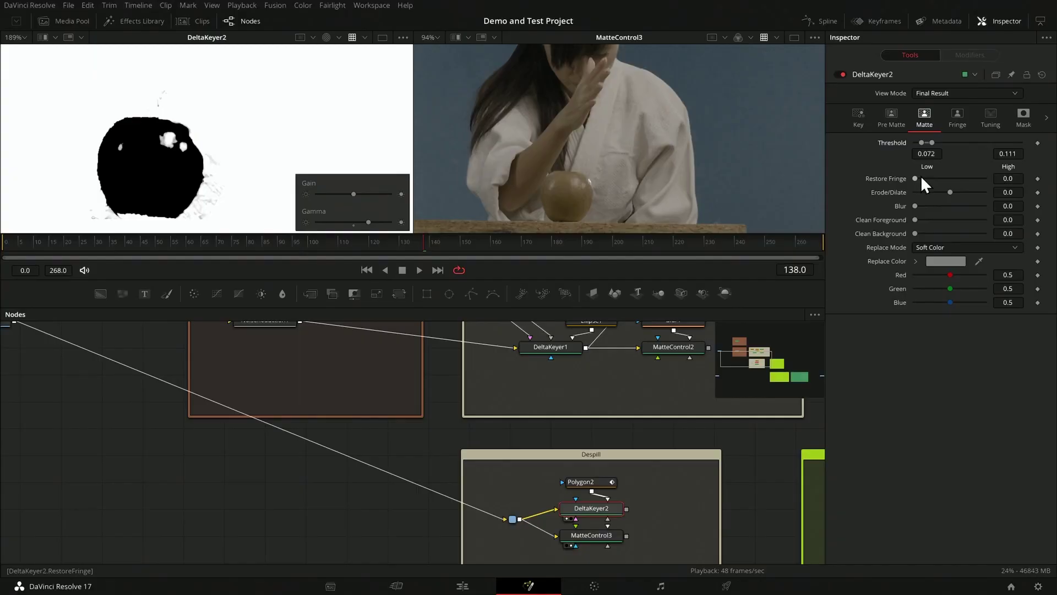
pyautogui.moveTo(924, 148); pyautogui.dragTo(899, 187)
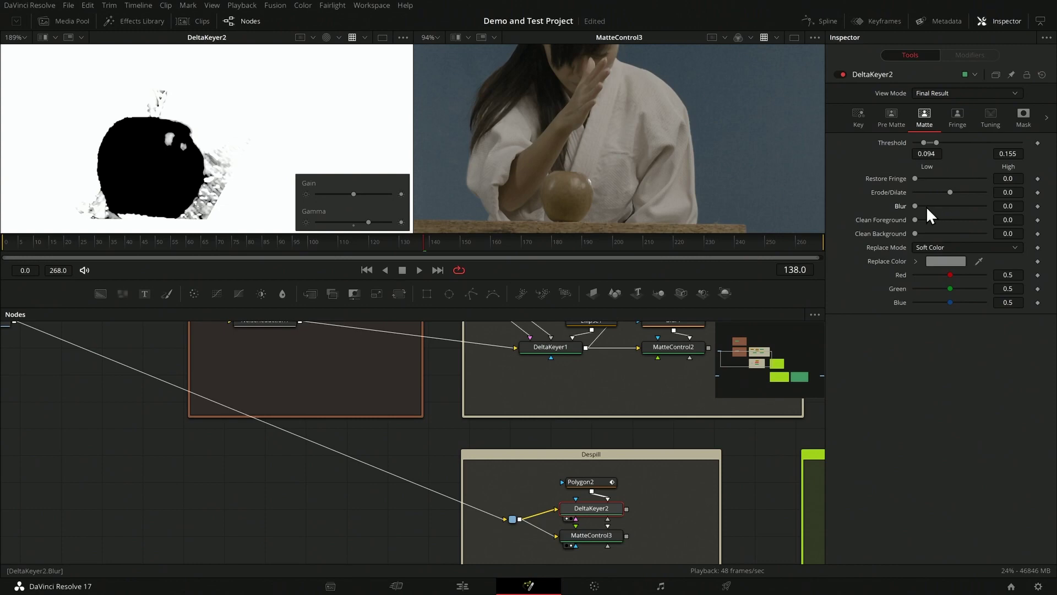
pyautogui.moveTo(916, 206); pyautogui.dragTo(1015, 218)
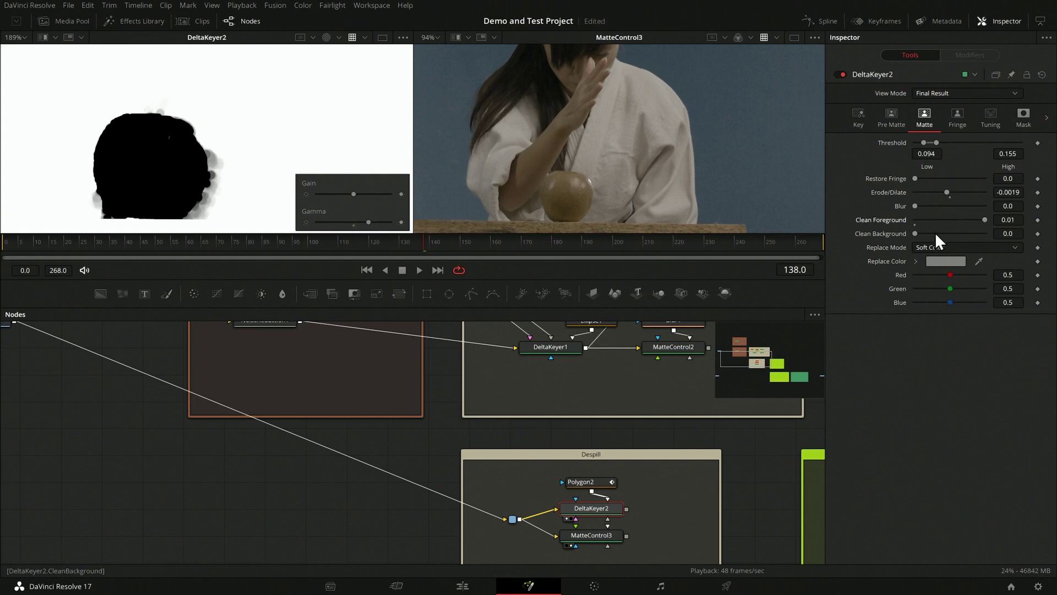
pyautogui.moveTo(946, 191); pyautogui.dragTo(946, 193)
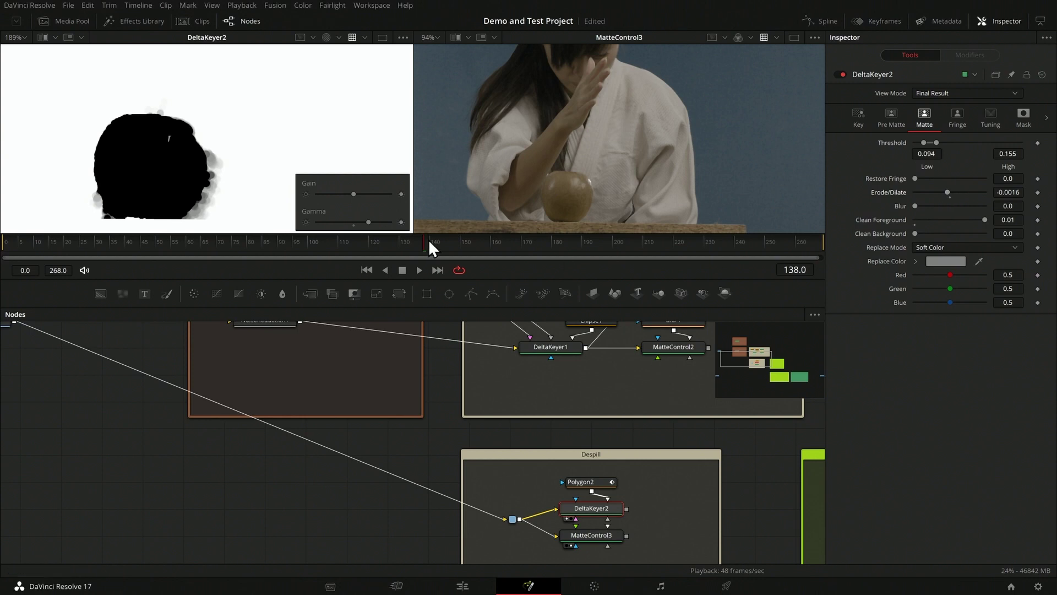
# Move Polygon2 and DeltaKeyer2 up within the Despill group and add a Matte Control after DeltaKeyer2.
pyautogui.moveTo(677, 504); pyautogui.dragTo(551, 473)
pyautogui.moveTo(600, 511); pyautogui.dragTo(559, 484)
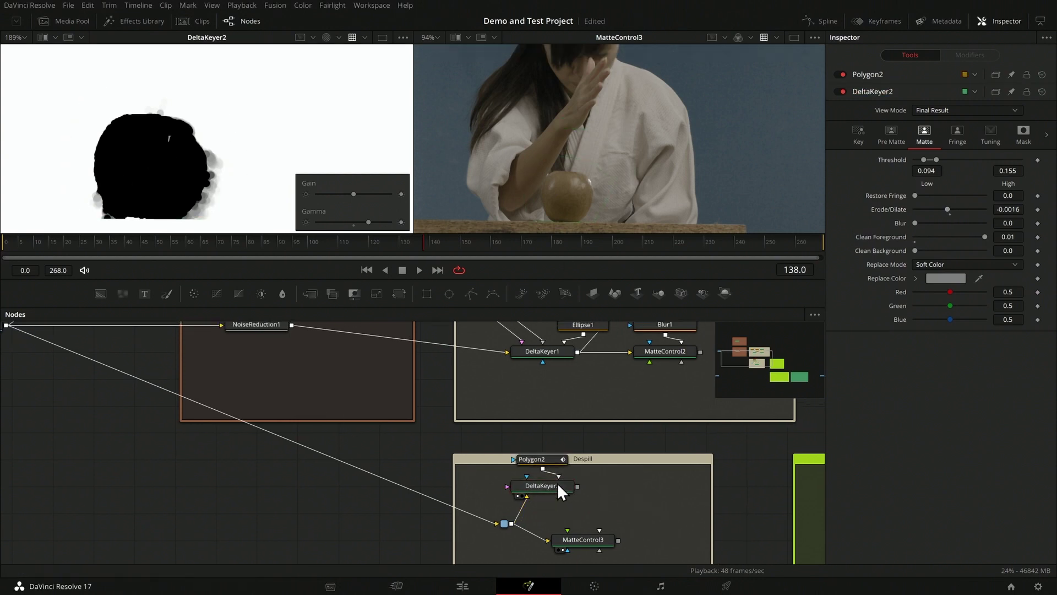
pyautogui.click(556, 483)
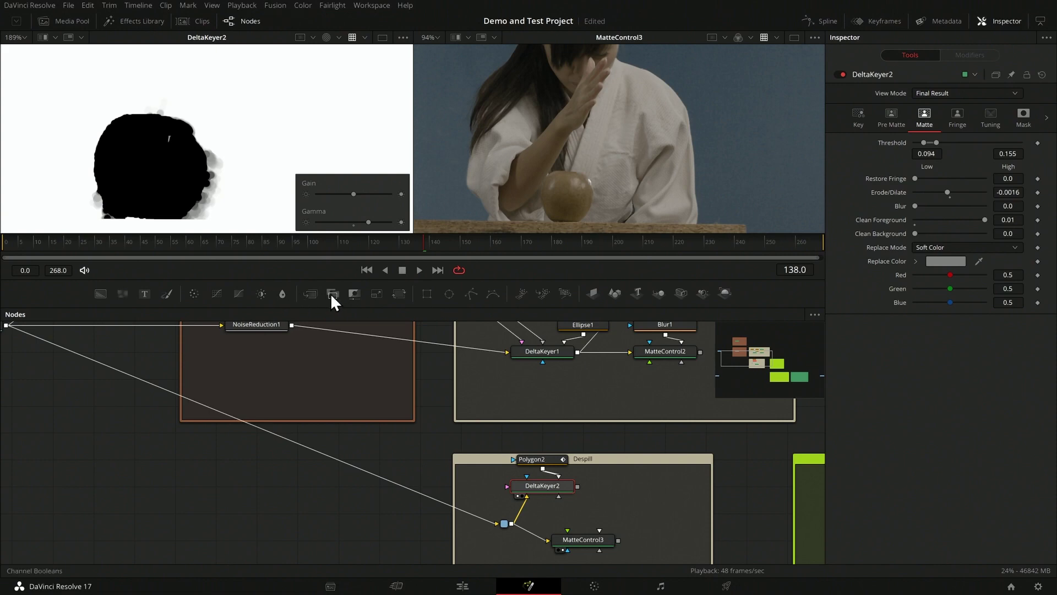
pyautogui.click(355, 294)
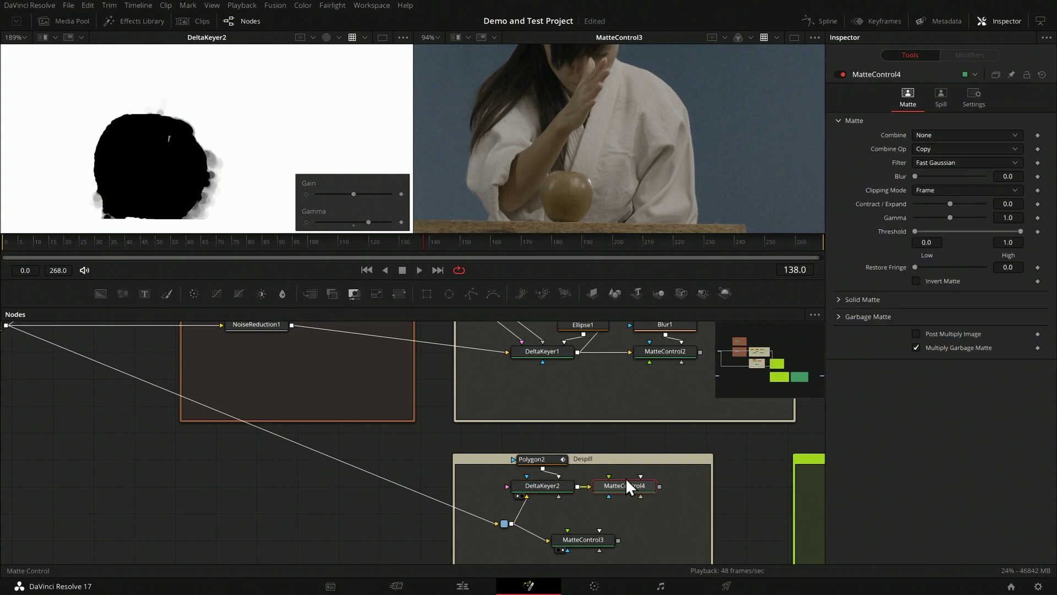
# Show MatteControl4 in the first viewer and set its matte Blur to 1.65 and Contract/Expand to -0.41.
pyautogui.press('1')
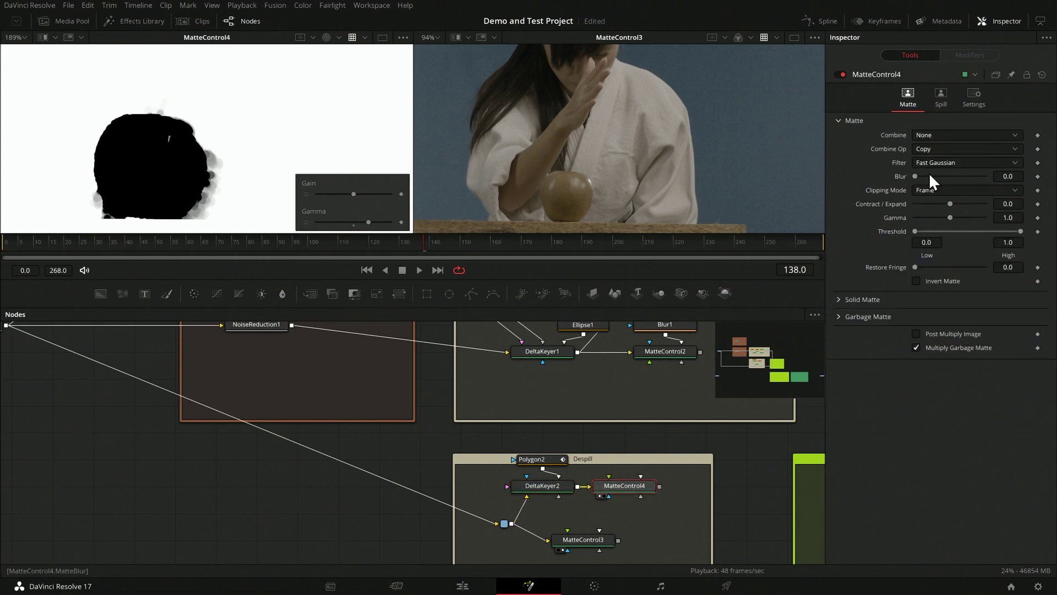
pyautogui.moveTo(916, 175); pyautogui.dragTo(934, 204)
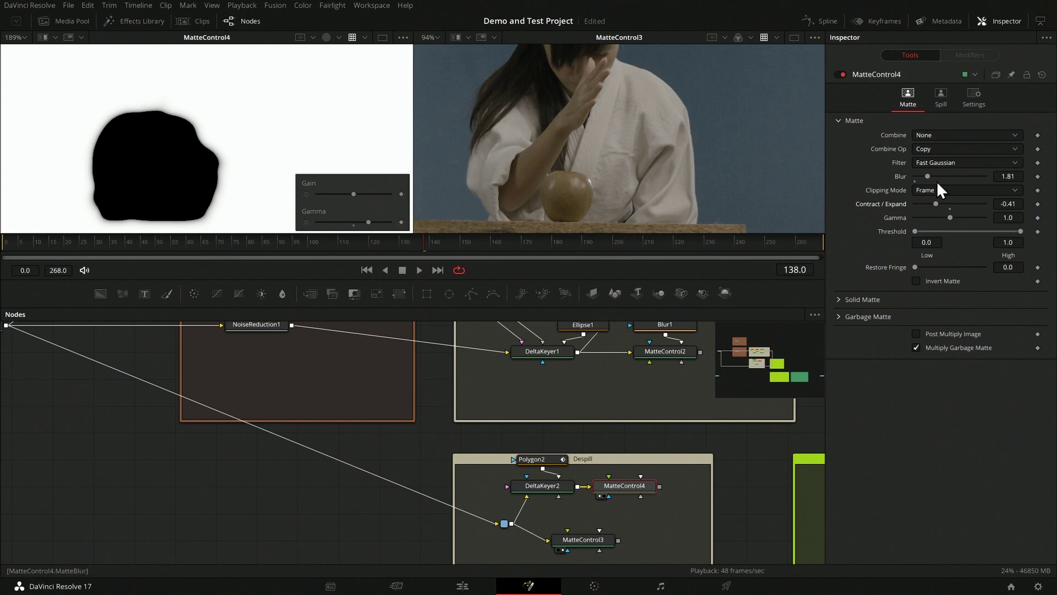
pyautogui.moveTo(917, 176); pyautogui.dragTo(927, 176)
# Connect MatteControl4's output to MatteControl3's effect mask input and place MatteControl3 directly below MatteControl4.
pyautogui.moveTo(659, 486); pyautogui.dragTo(594, 542)
pyautogui.click(600, 539)
pyautogui.moveTo(605, 537); pyautogui.dragTo(629, 541)
# Examine the apple's edges in MatteControl3's despilled image and play the shot forward to frame 154.
pyautogui.scroll(10, 569, 174)
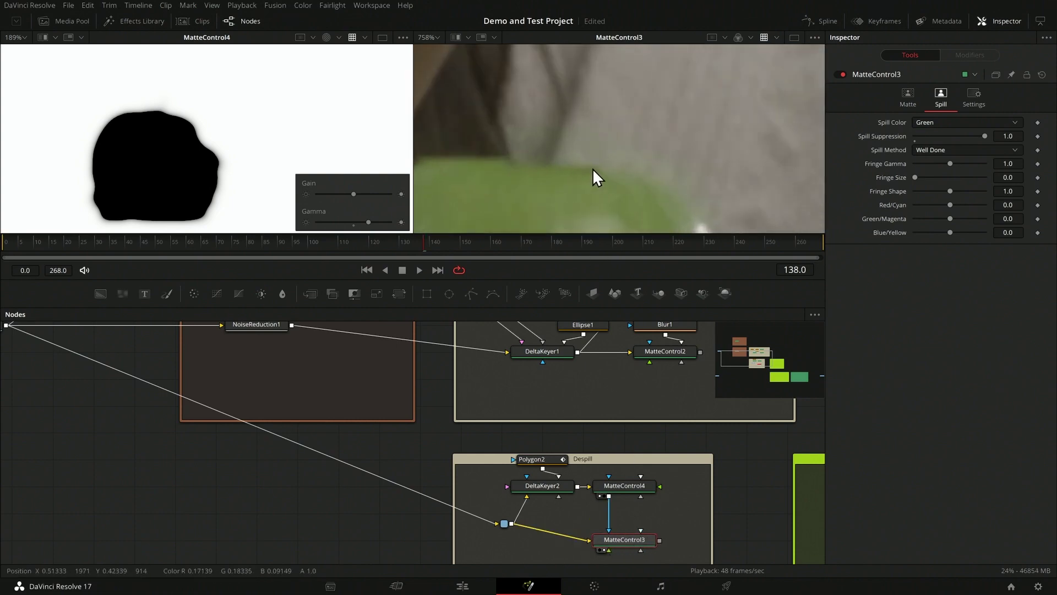
pyautogui.scroll(-8, 721, 161)
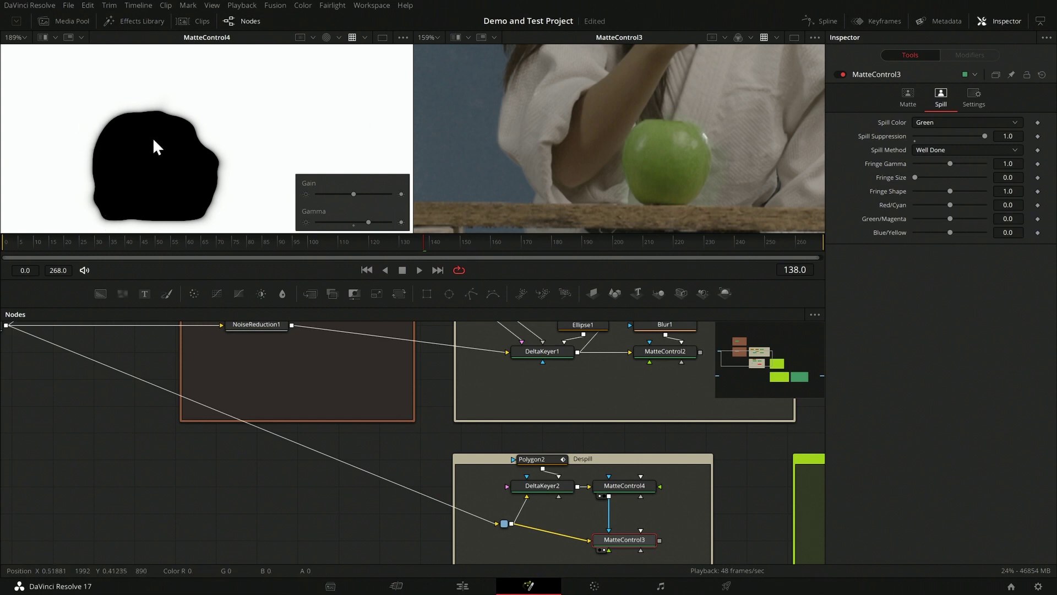
pyautogui.scroll(5, 694, 140)
pyautogui.moveTo(695, 140); pyautogui.dragTo(748, 54)
pyautogui.moveTo(511, 195); pyautogui.dragTo(667, 120)
pyautogui.press('space')
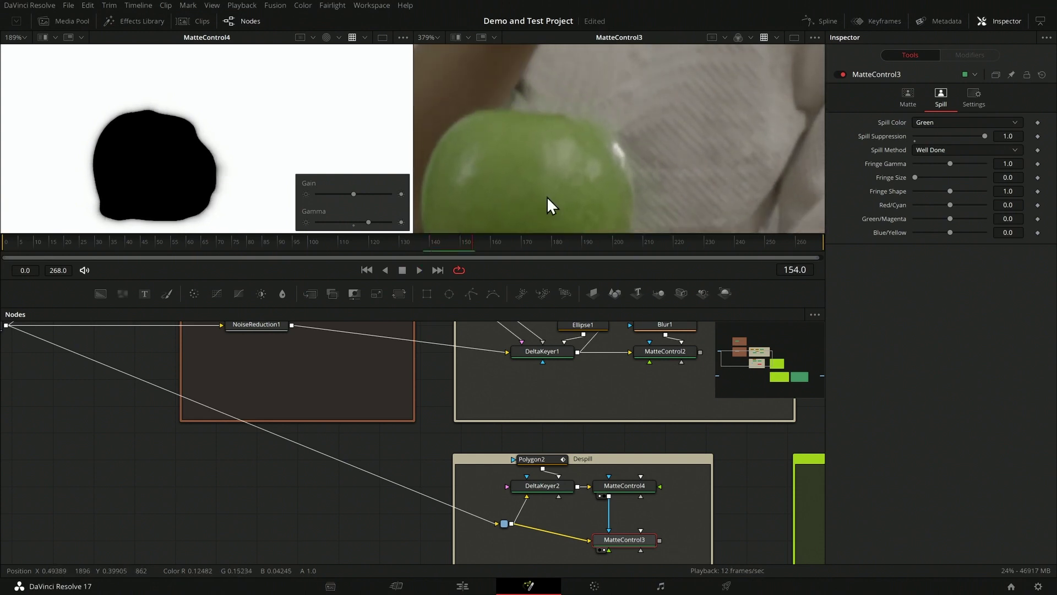
# Move MatteControl4 down close to MatteControl3 and examine the apple's edge against the forearm.
pyautogui.moveTo(635, 487); pyautogui.dragTo(636, 514)
pyautogui.scroll(-10, 682, 86)
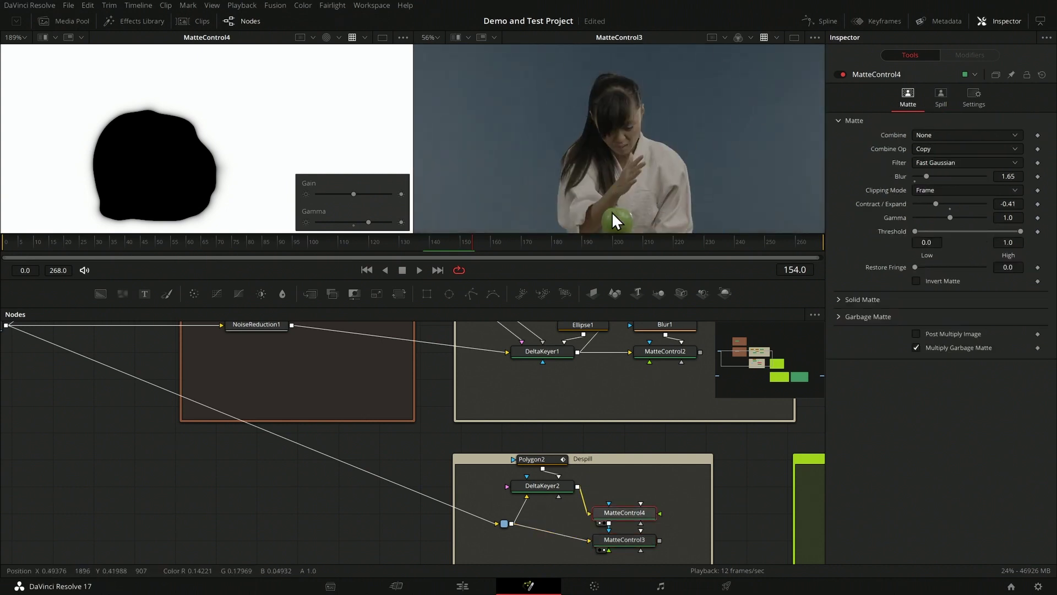
pyautogui.moveTo(612, 212); pyautogui.dragTo(618, 153)
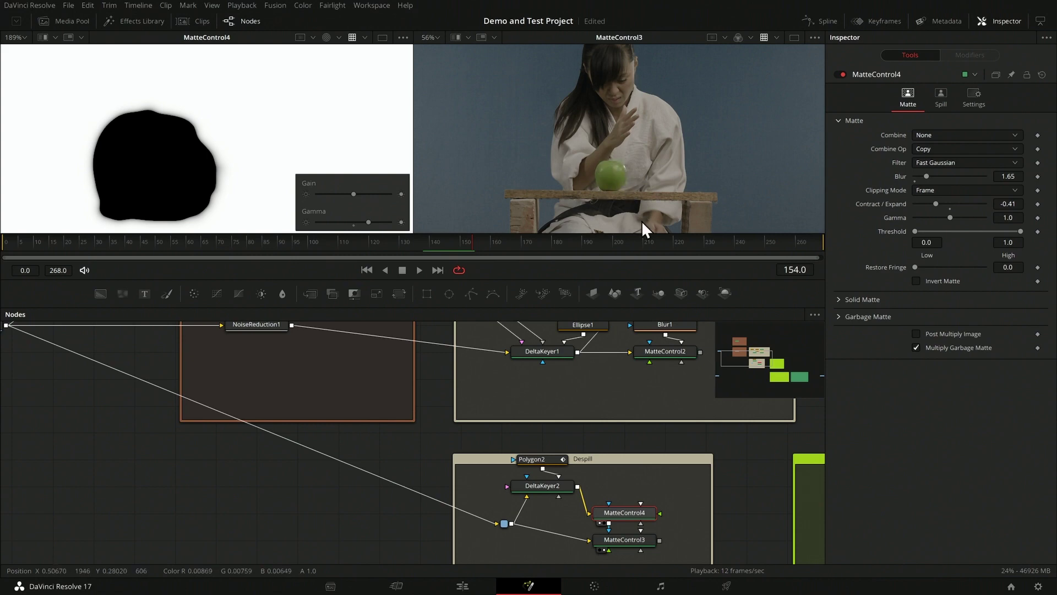
pyautogui.scroll(8, 591, 148)
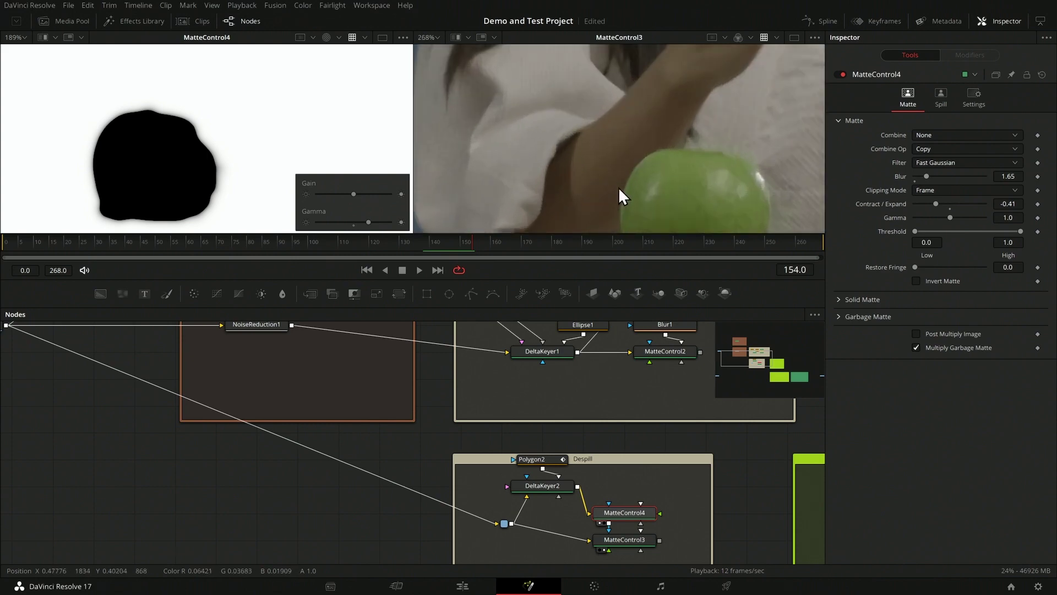
pyautogui.scroll(5, 619, 194)
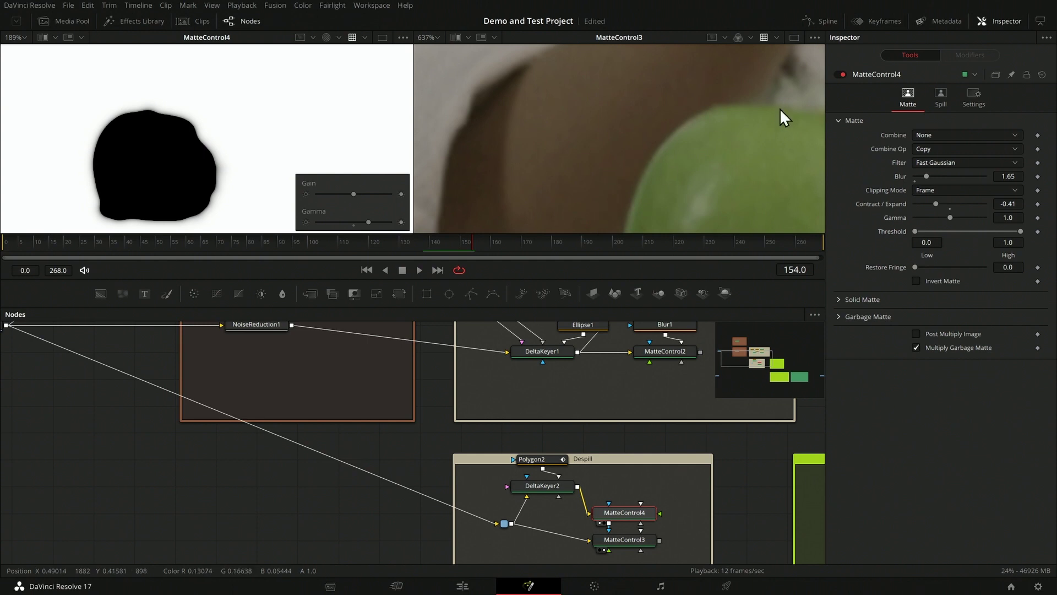
# Switch MatteControl4 and MatteControl3 off and back on to compare the image around the apple with and without despill.
pyautogui.click(842, 74)
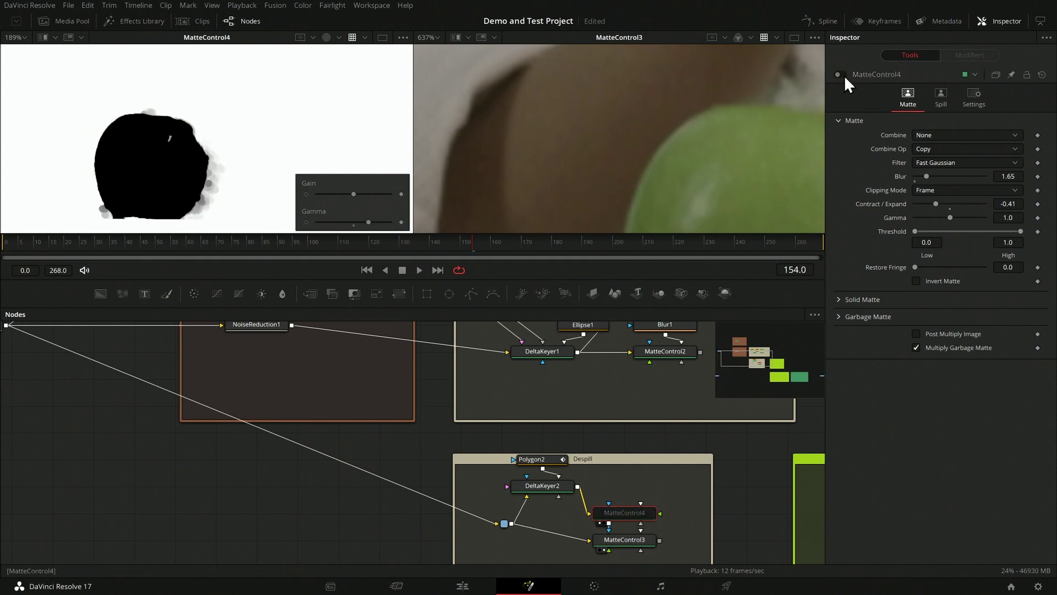
pyautogui.click(842, 74)
pyautogui.click(628, 540)
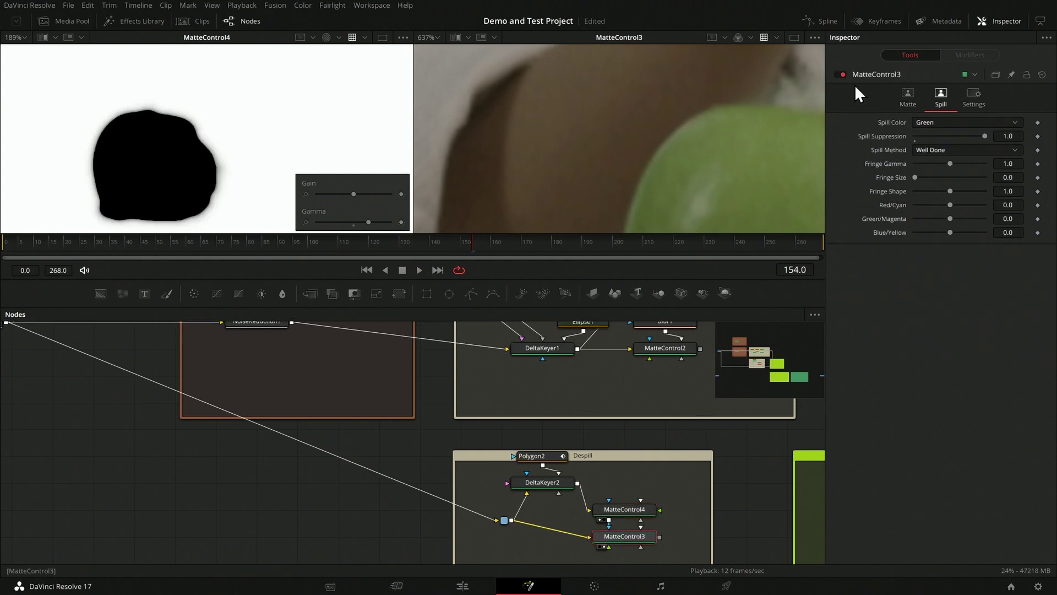
pyautogui.click(842, 74)
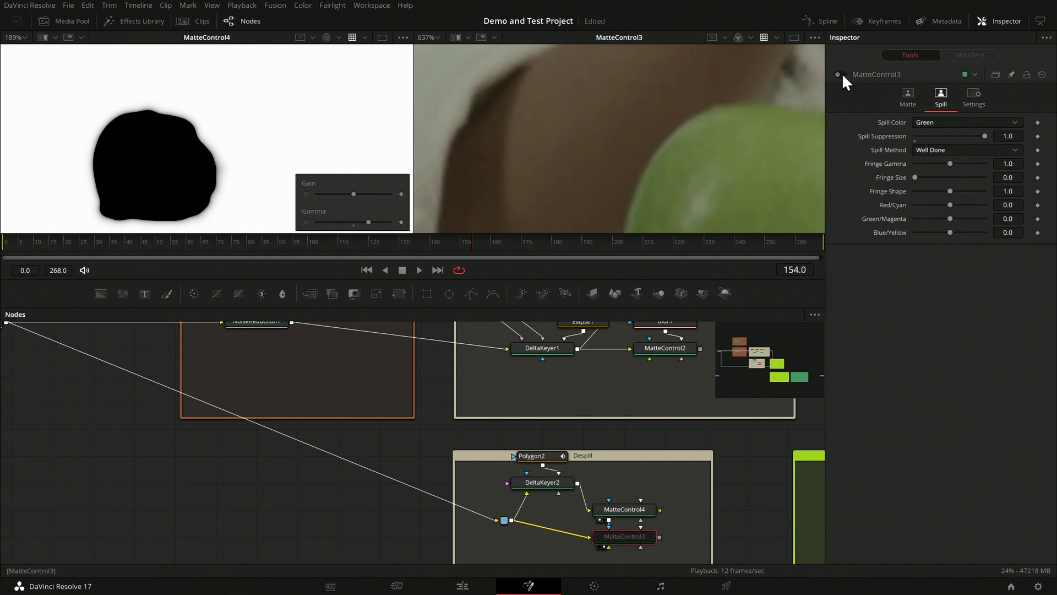
pyautogui.click(842, 74)
pyautogui.click(841, 73)
pyautogui.click(841, 73)
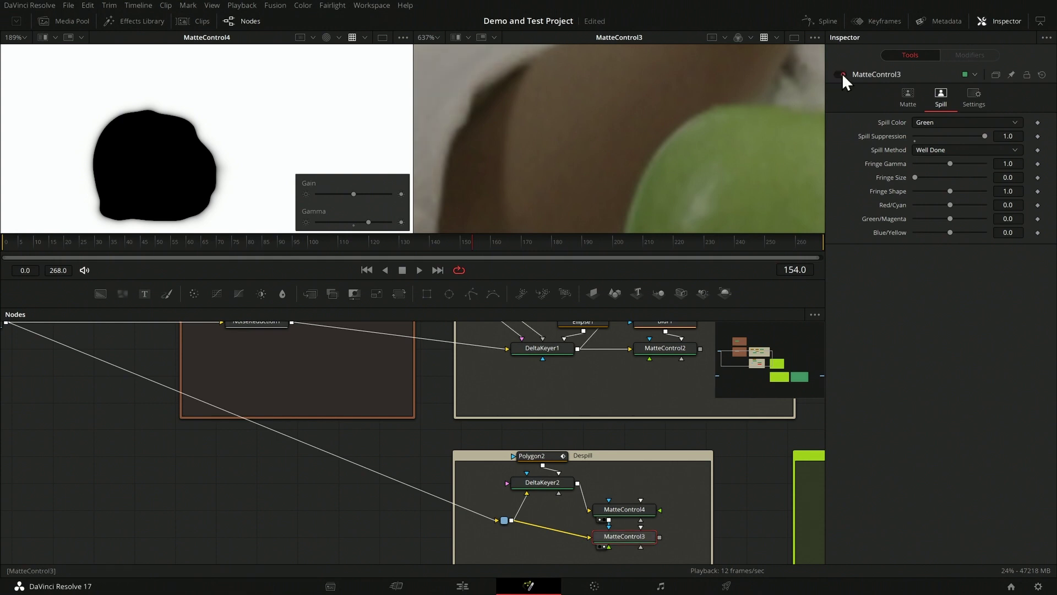
pyautogui.scroll(-3, 621, 134)
pyautogui.scroll(-4, 621, 134)
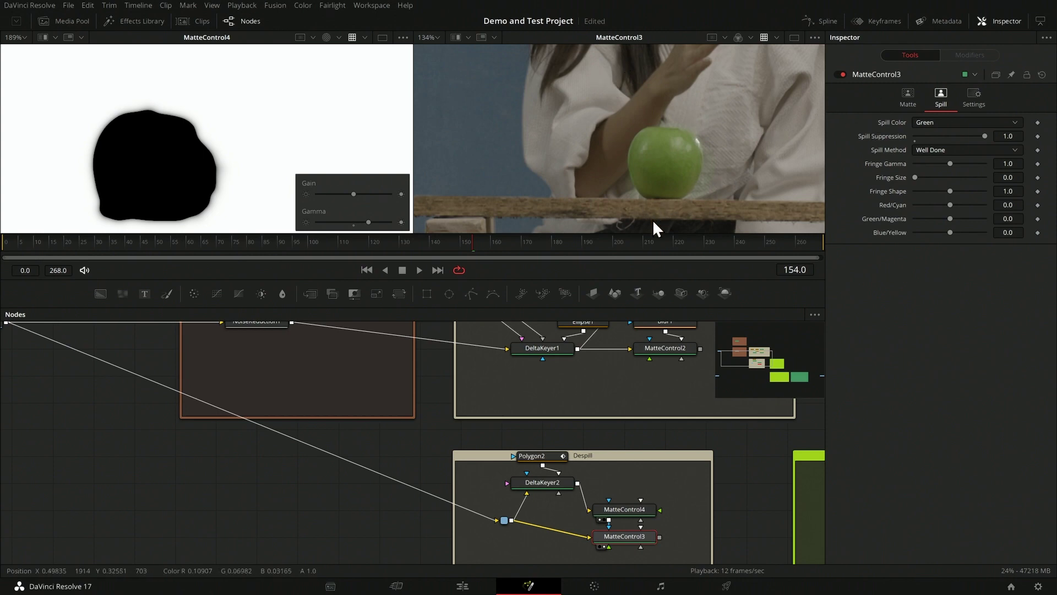
pyautogui.scroll(-3, 655, 537)
# Add a Matte Control in the ForegroundCorrections group and connect MatteControl3's output to its background input.
pyautogui.moveTo(646, 490); pyautogui.dragTo(498, 446)
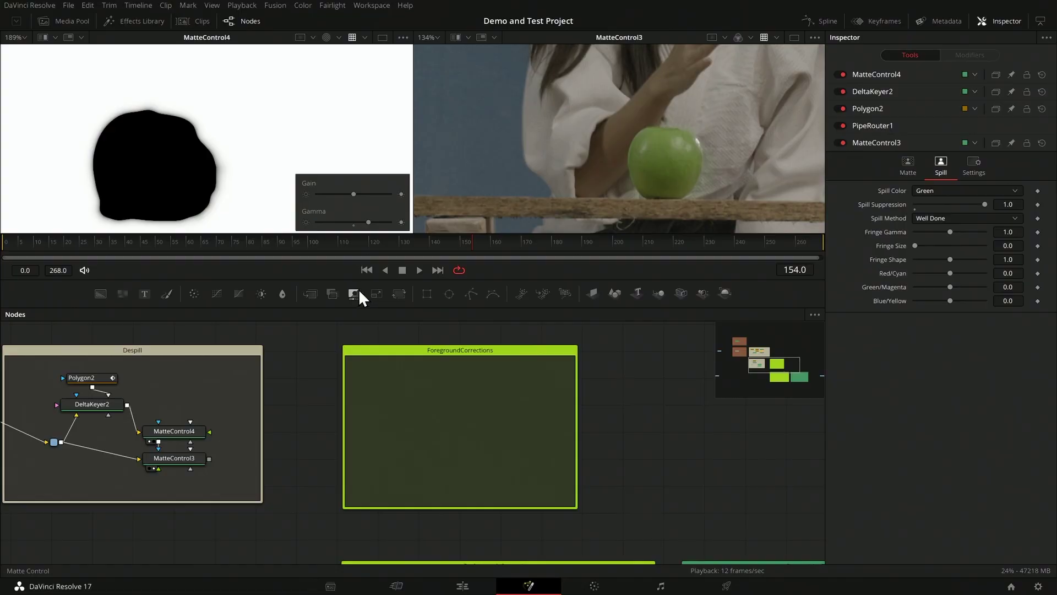
pyautogui.moveTo(358, 290); pyautogui.dragTo(475, 430)
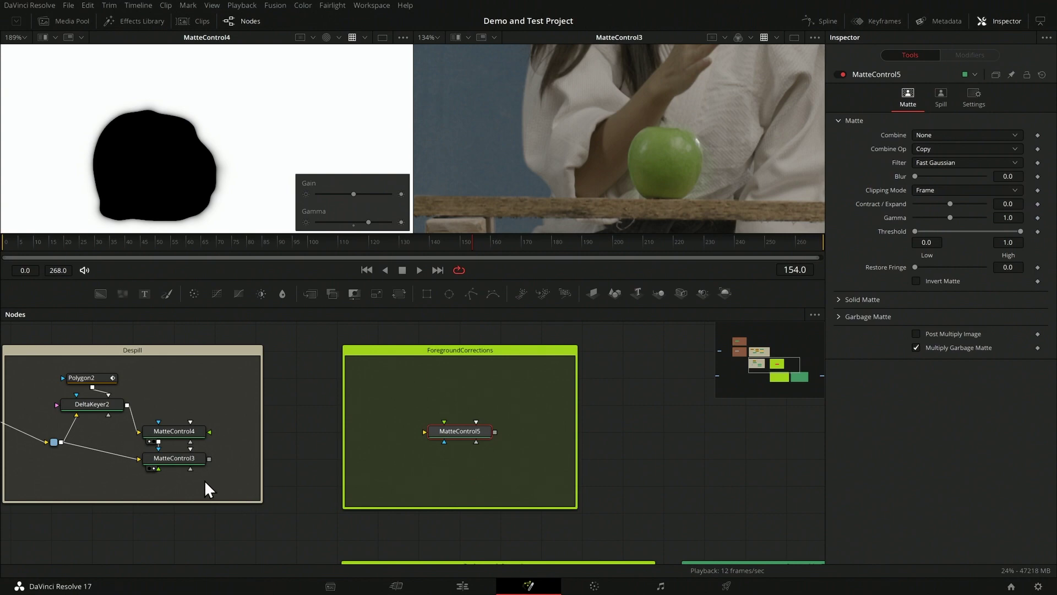
pyautogui.moveTo(210, 458); pyautogui.dragTo(460, 456)
# Connect the output of MatteControl2 in the AlphaExtraction group to the foreground input of MatteControl5.
pyautogui.scroll(4, 520, 421)
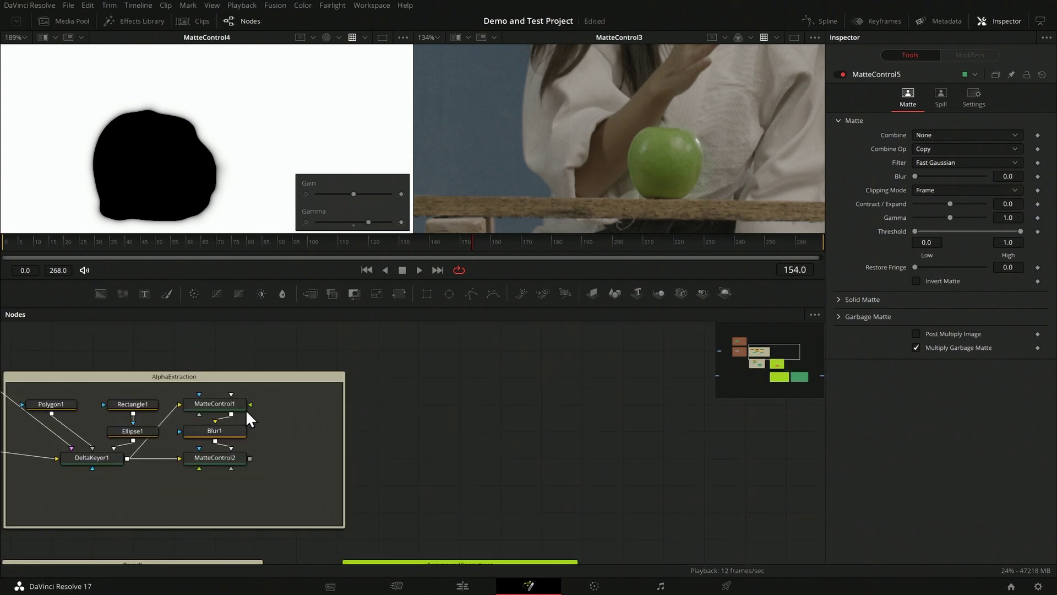
pyautogui.moveTo(250, 455); pyautogui.dragTo(473, 451)
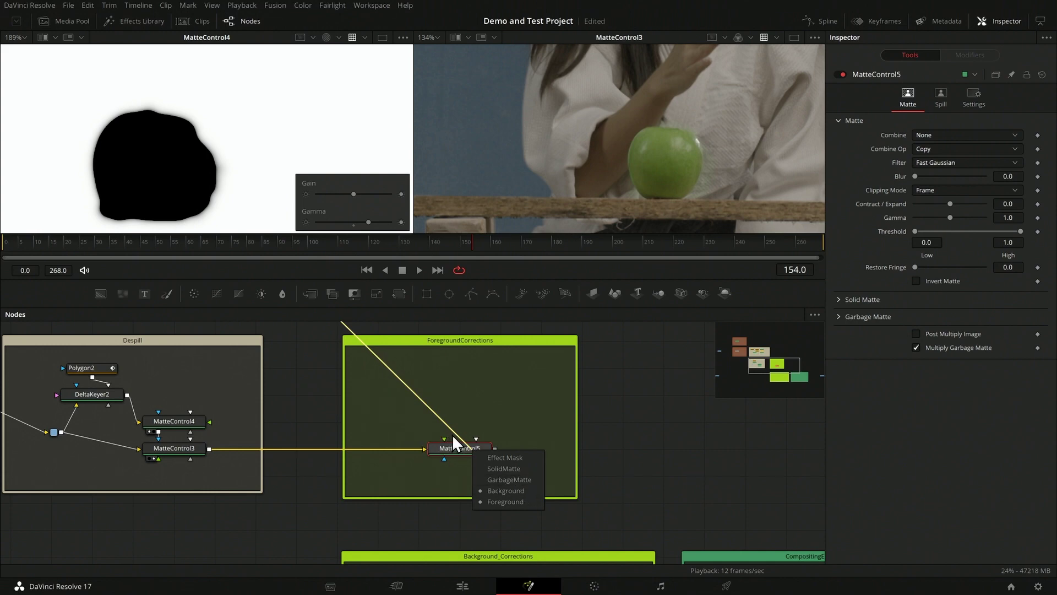
pyautogui.click(458, 414)
pyautogui.scroll(5, 386, 397)
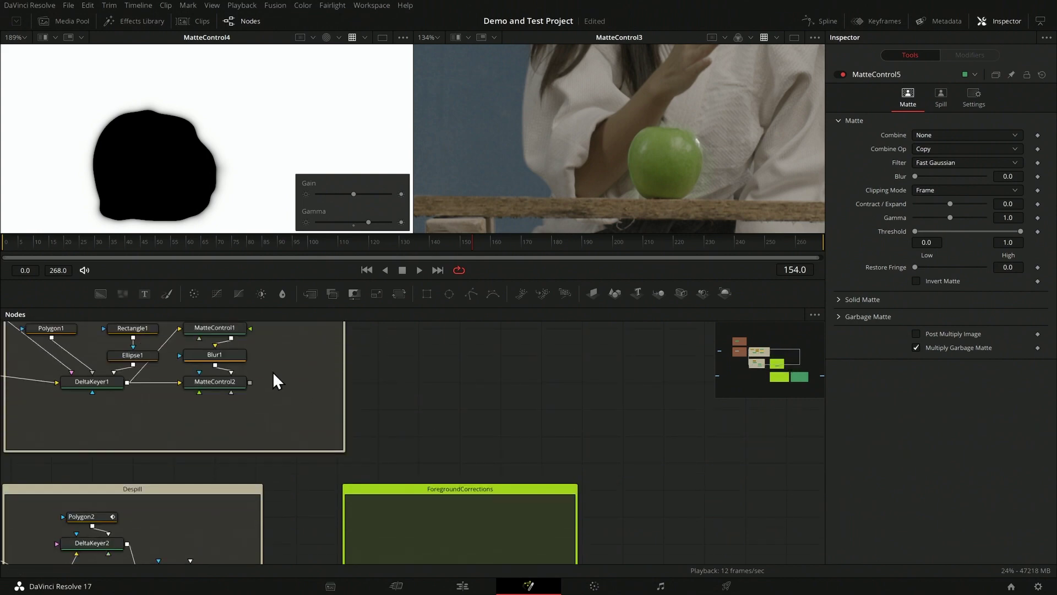
pyautogui.scroll(-5, 353, 429)
pyautogui.moveTo(250, 381); pyautogui.dragTo(443, 469)
# Set MatteControl5's Combine to Combine Alpha, show it in the second viewer and enable Post Multiply Image.
pyautogui.click(937, 135)
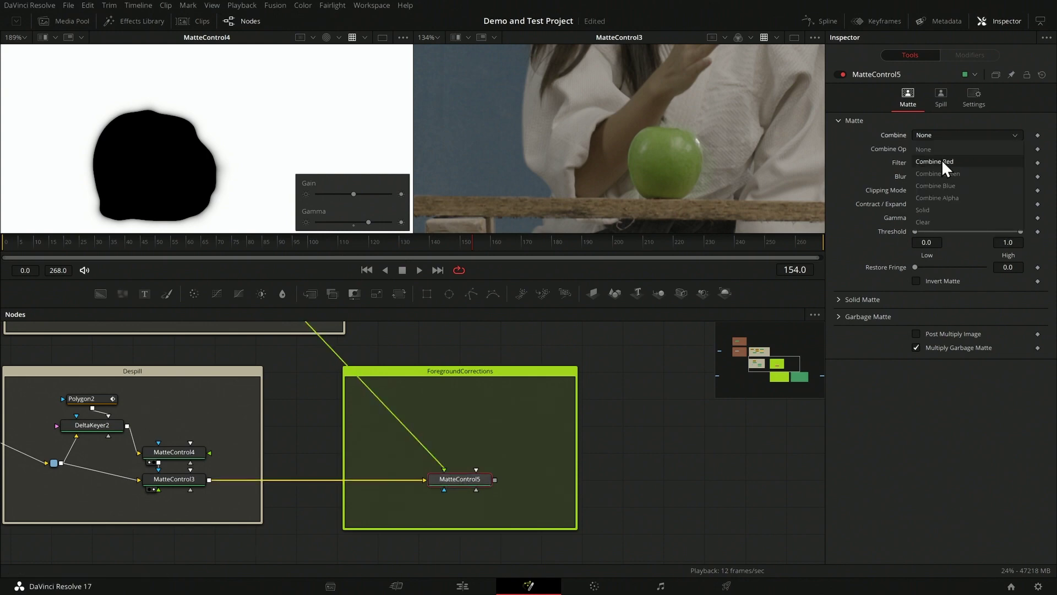
pyautogui.click(944, 196)
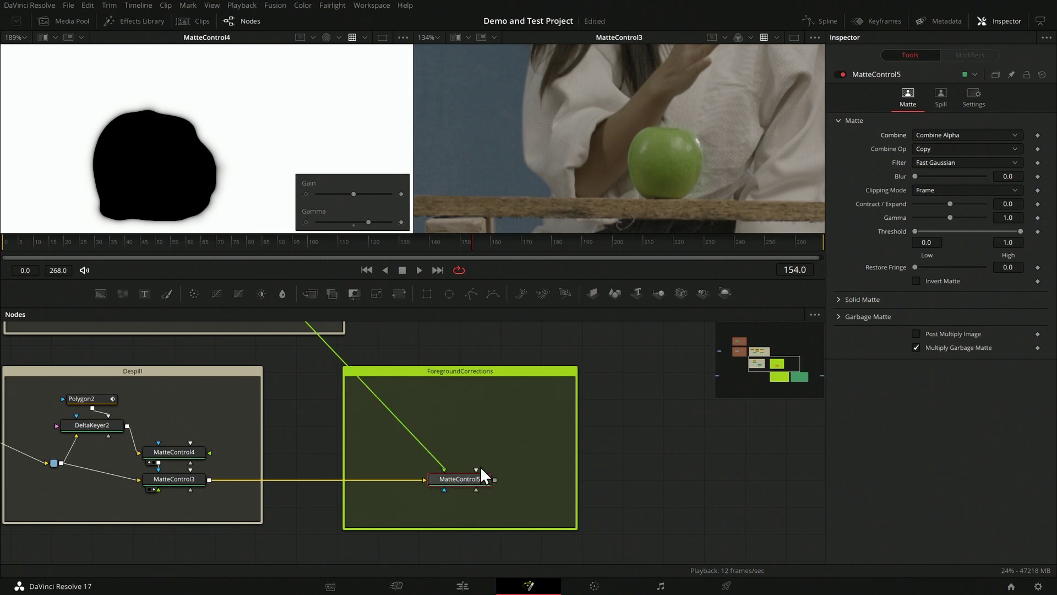
pyautogui.press('2')
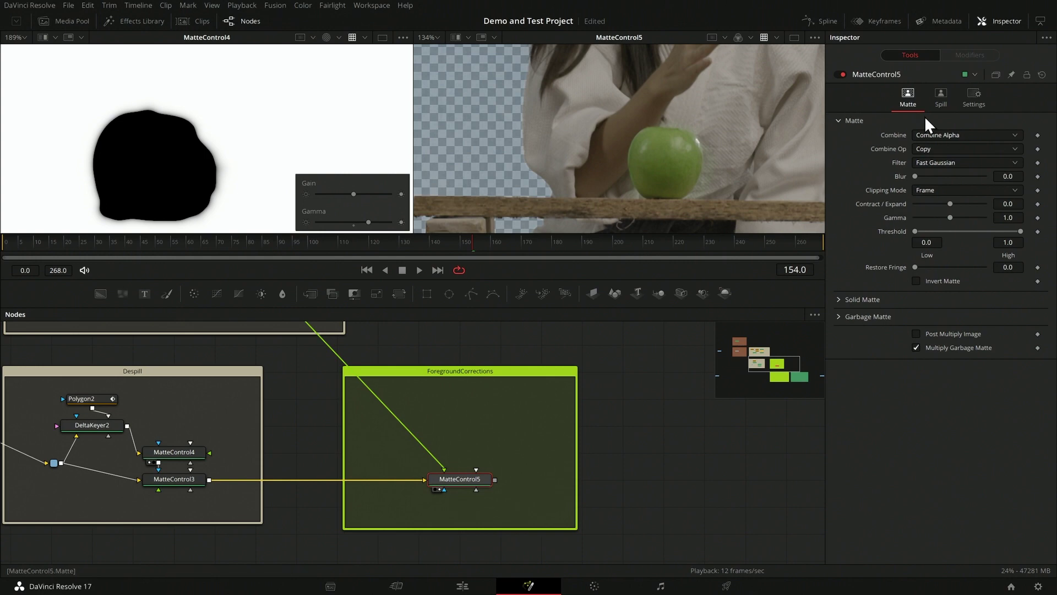
pyautogui.scroll(-3, 666, 152)
pyautogui.scroll(-2, 666, 152)
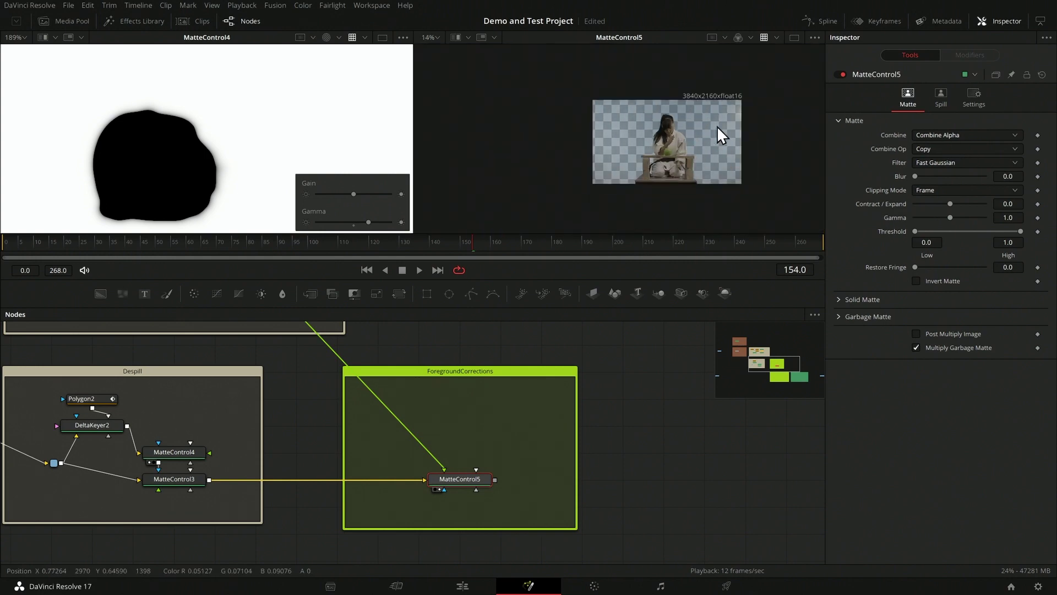
pyautogui.scroll(1, 677, 108)
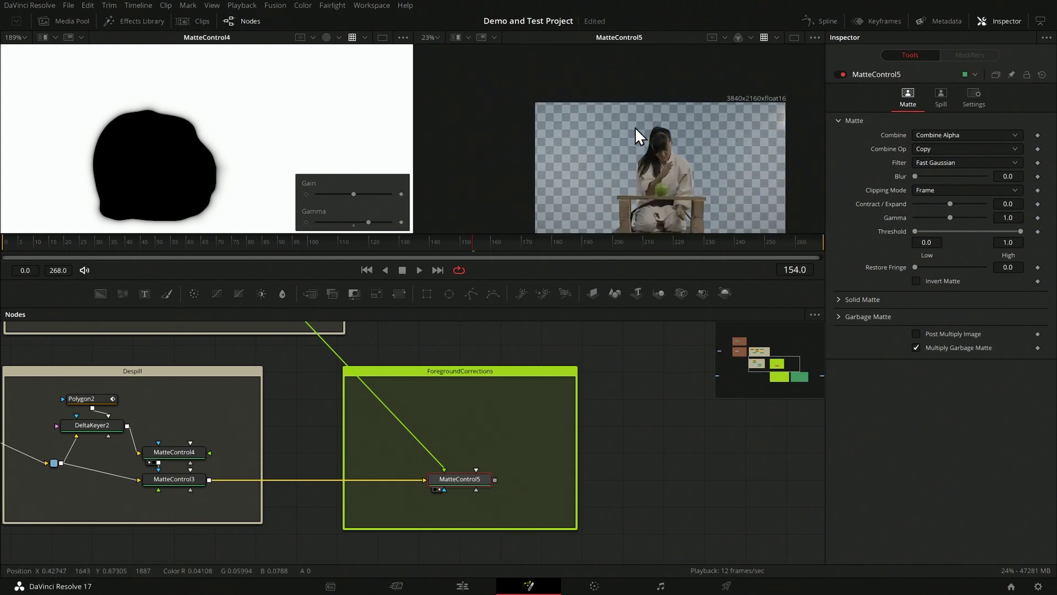
pyautogui.click(930, 333)
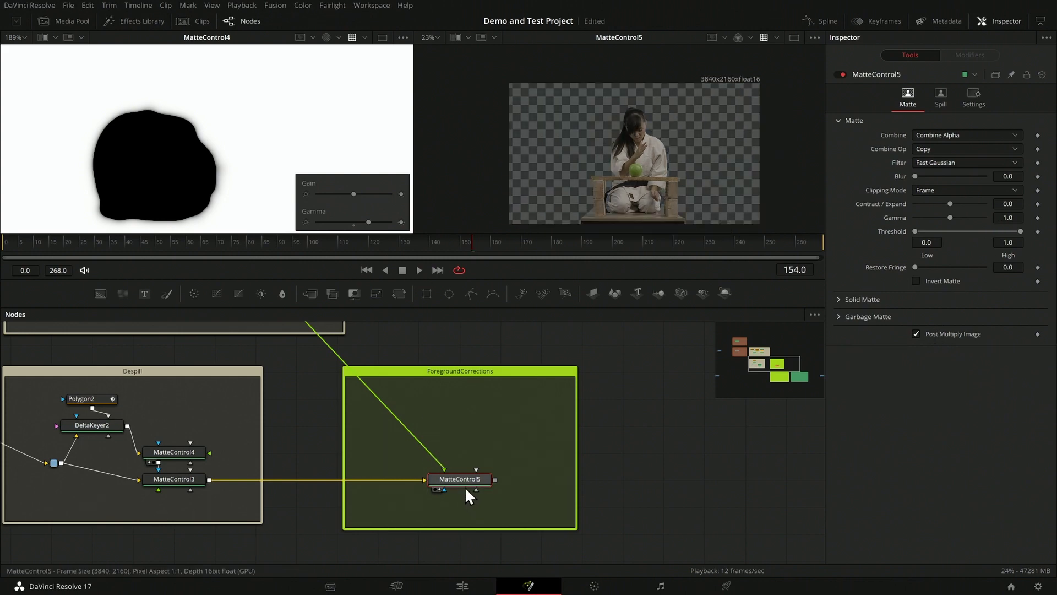
# Compare MatteControl3 with MatteControl5 in the first viewer and display MatteControl5's alpha channel.
pyautogui.scroll(3, 276, 341)
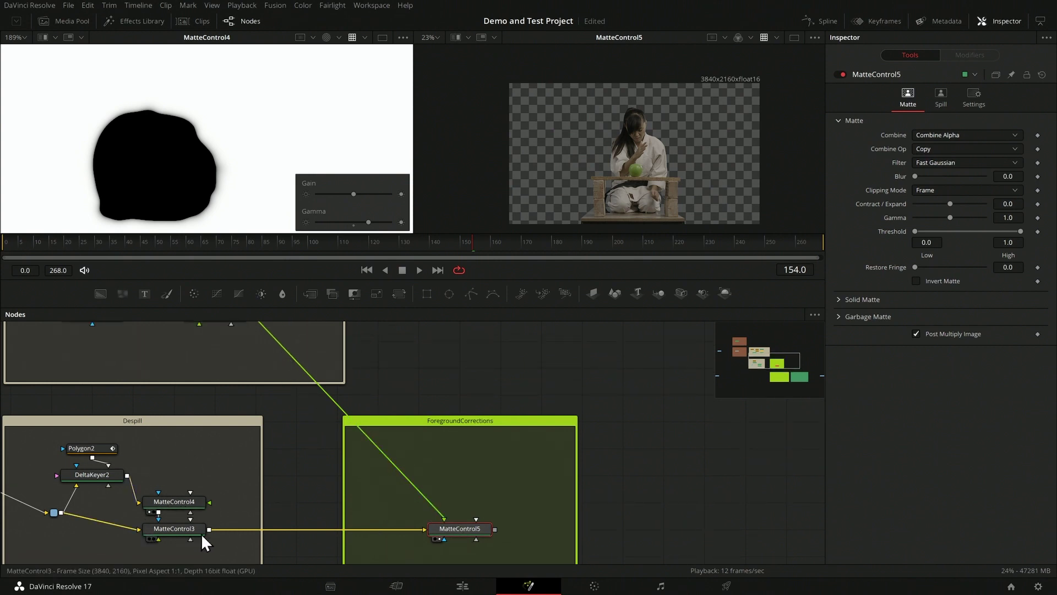
pyautogui.click(181, 529)
pyautogui.press('1')
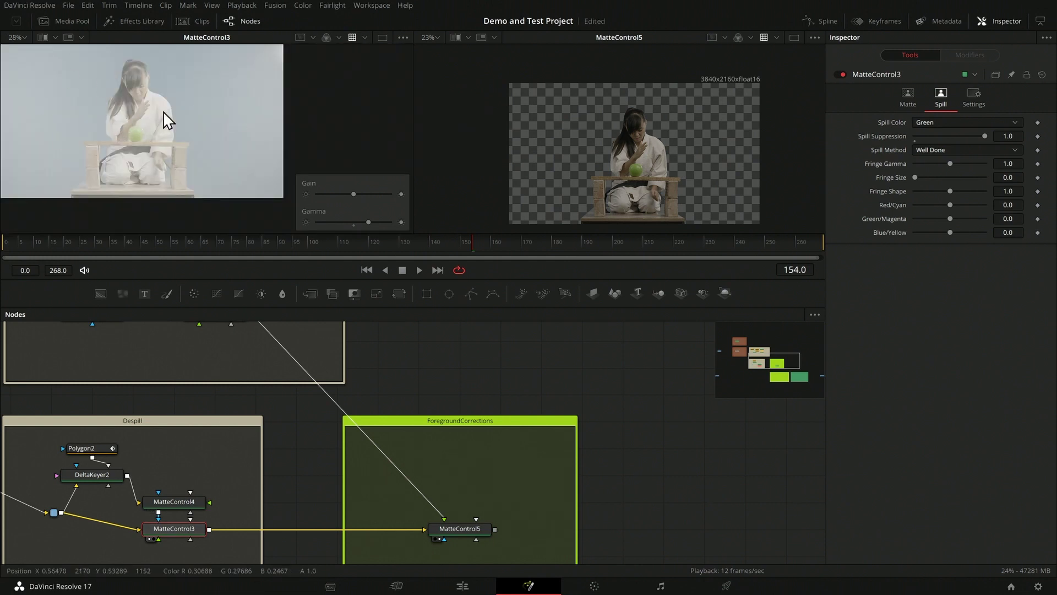
pyautogui.moveTo(471, 476); pyautogui.dragTo(270, 311)
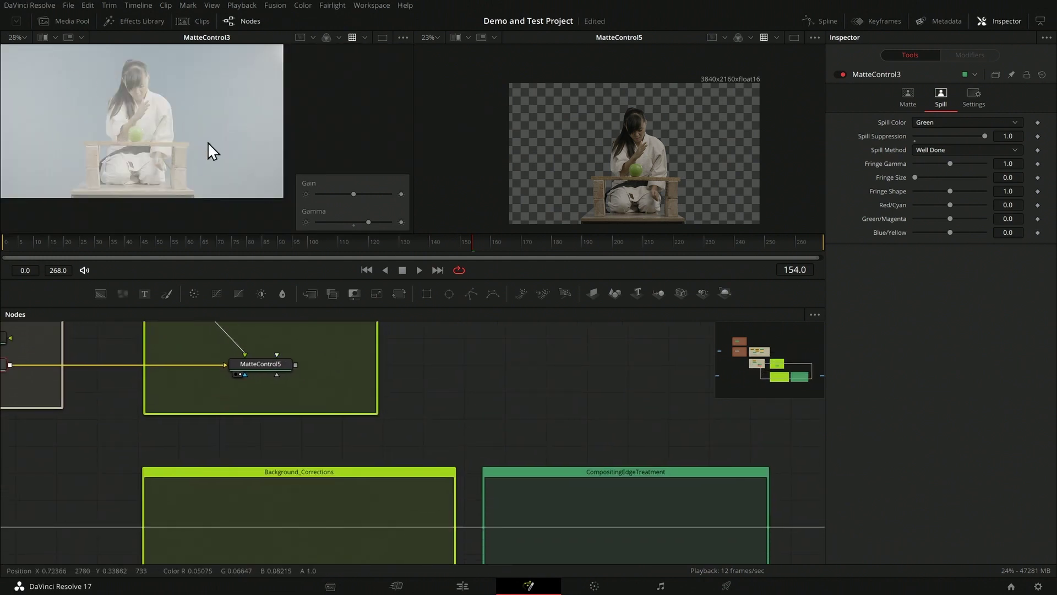
pyautogui.click(278, 362)
pyautogui.press('1')
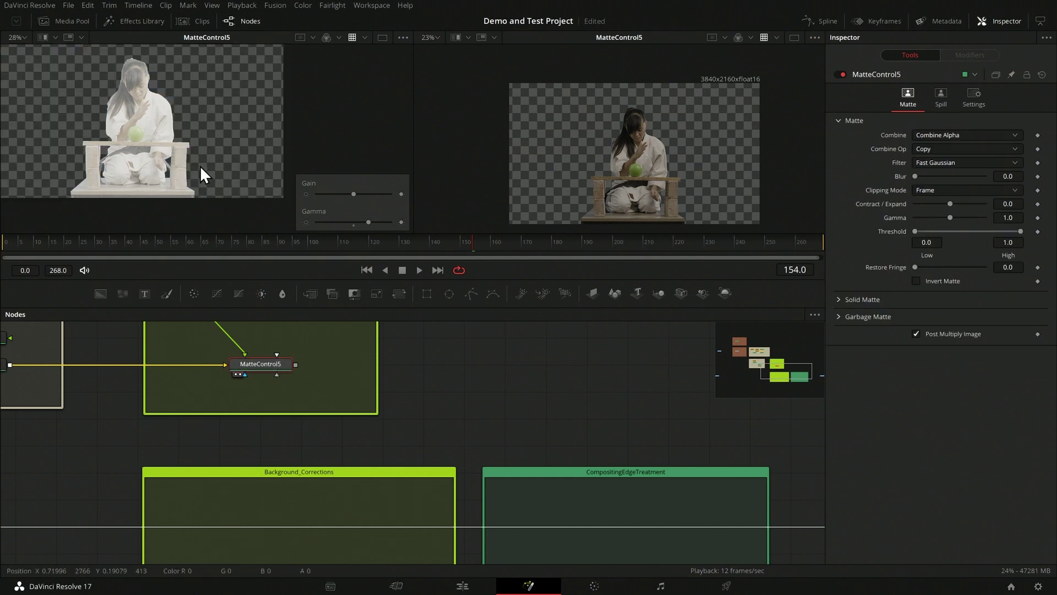
pyautogui.press('a')
# Reset the first viewer's gamma to its default and hide its Gain / Gamma controls.
pyautogui.moveTo(368, 222); pyautogui.dragTo(355, 226)
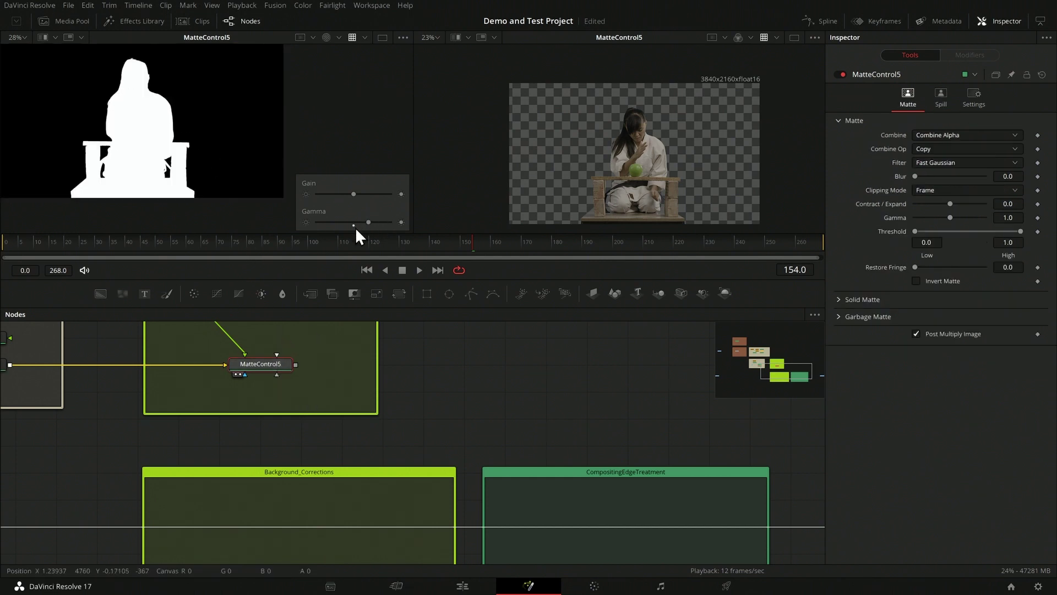
pyautogui.click(403, 36)
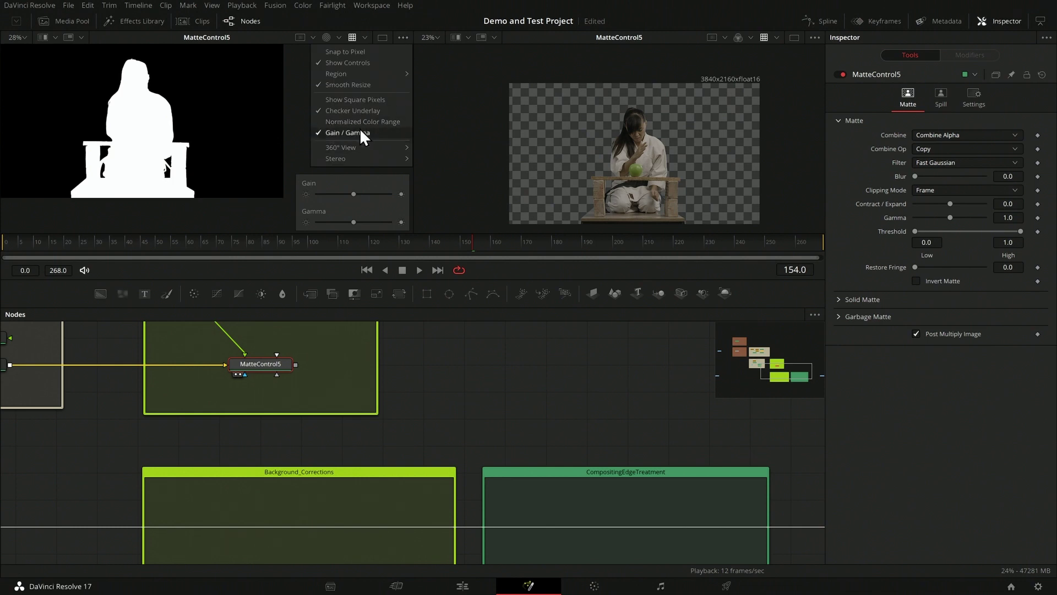
pyautogui.click(359, 132)
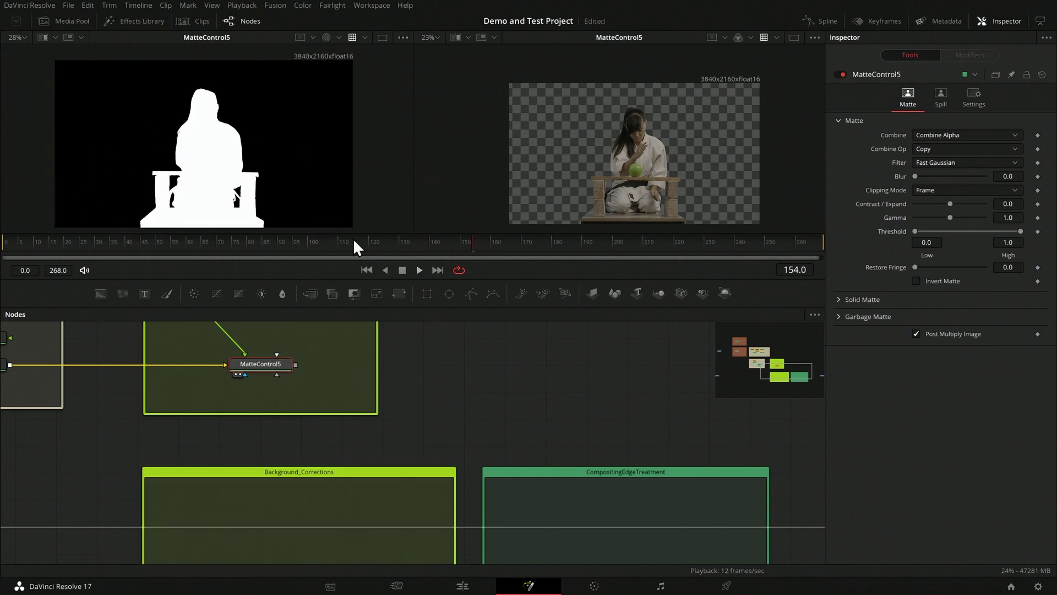
# Insert a Merge node in the CompositingEdgeTreatment group on the connection from LivingRoom to MediaOut1.
pyautogui.scroll(-3, 642, 394)
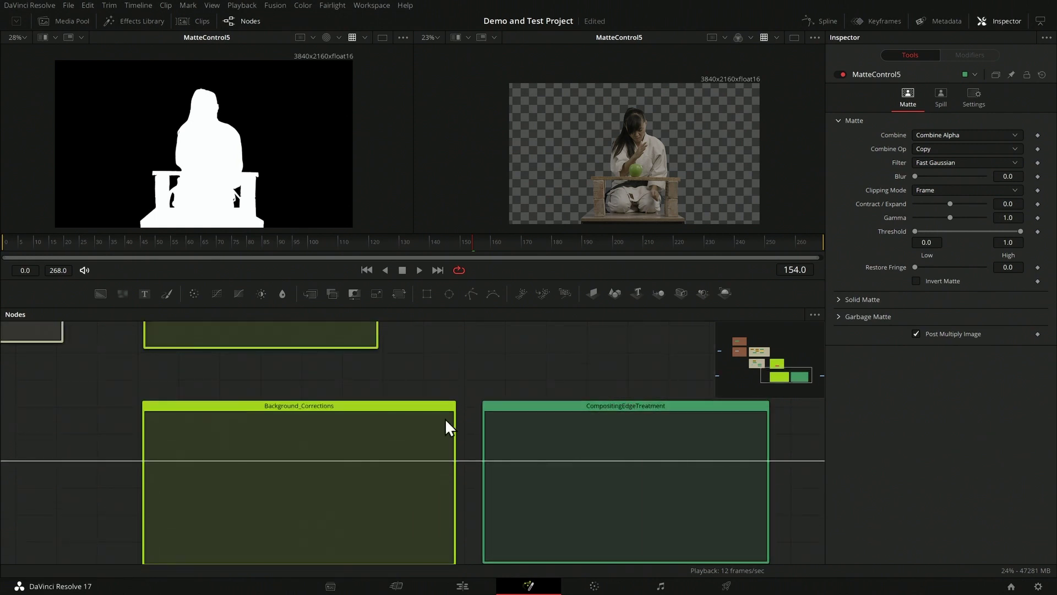
pyautogui.hscroll(3, 673, 470)
pyautogui.scroll(-2, 672, 470)
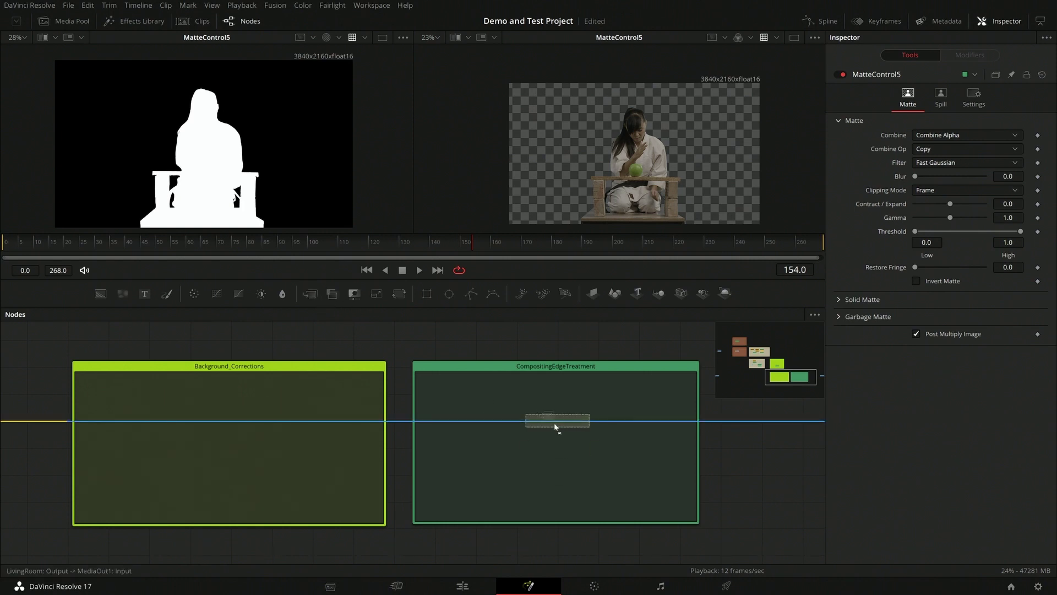
pyautogui.click(556, 421)
# Show MediaOut1 in the second viewer.
pyautogui.hscroll(-15, 335, 425)
pyautogui.scroll(2, 105, 480)
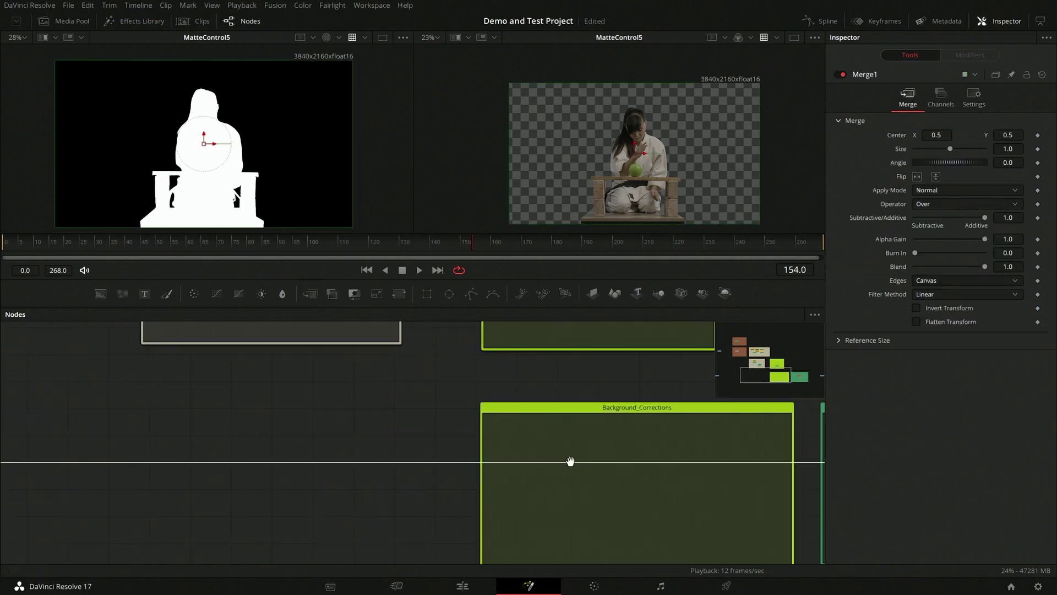
pyautogui.hscroll(10, 682, 468)
pyautogui.scroll(-2, 683, 468)
pyautogui.click(642, 416)
pyautogui.press('2')
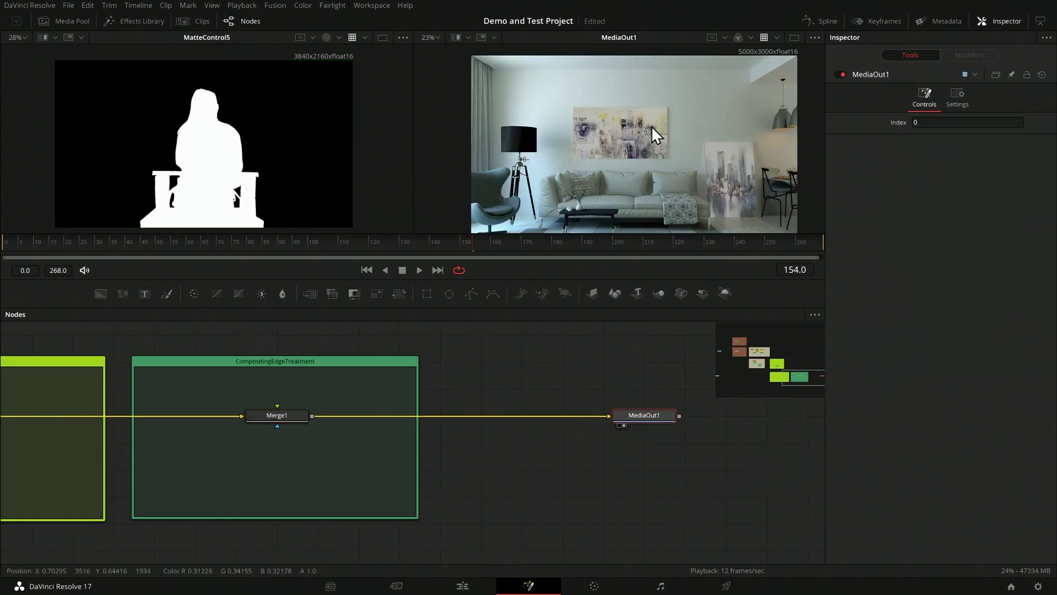
# Connect MatteControl5's output to Merge1's foreground input and view the whole composite.
pyautogui.hscroll(-10, 366, 404)
pyautogui.scroll(3, 367, 405)
pyautogui.scroll(1, 440, 429)
pyautogui.moveTo(276, 459); pyautogui.dragTo(609, 483)
pyautogui.scroll(-2, 633, 145)
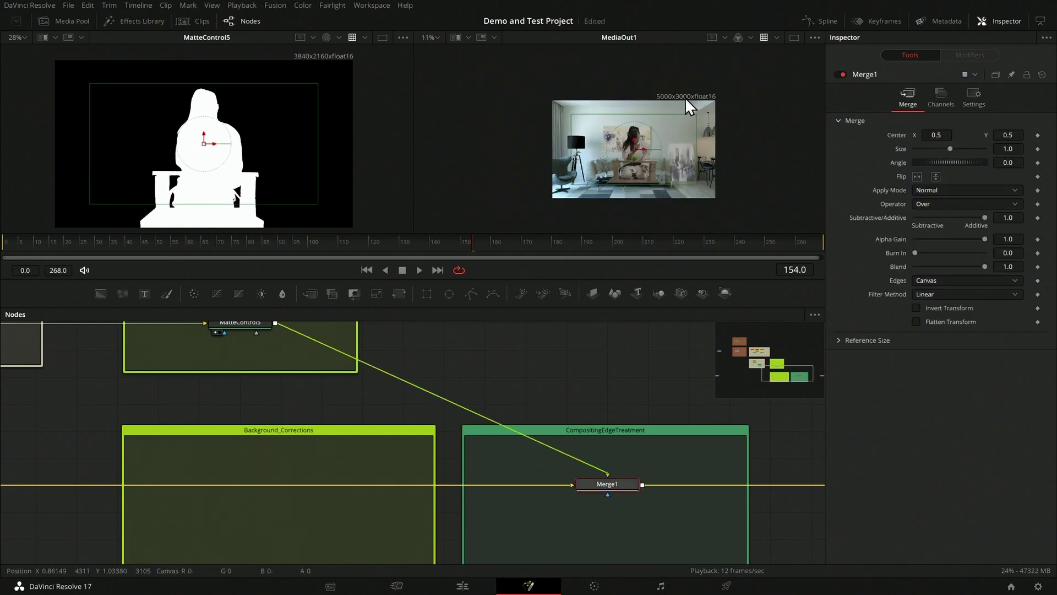
# Add a Background node in the Background_Corrections group and attach a second Merge with it as the background input.
pyautogui.moveTo(260, 479); pyautogui.dragTo(426, 439)
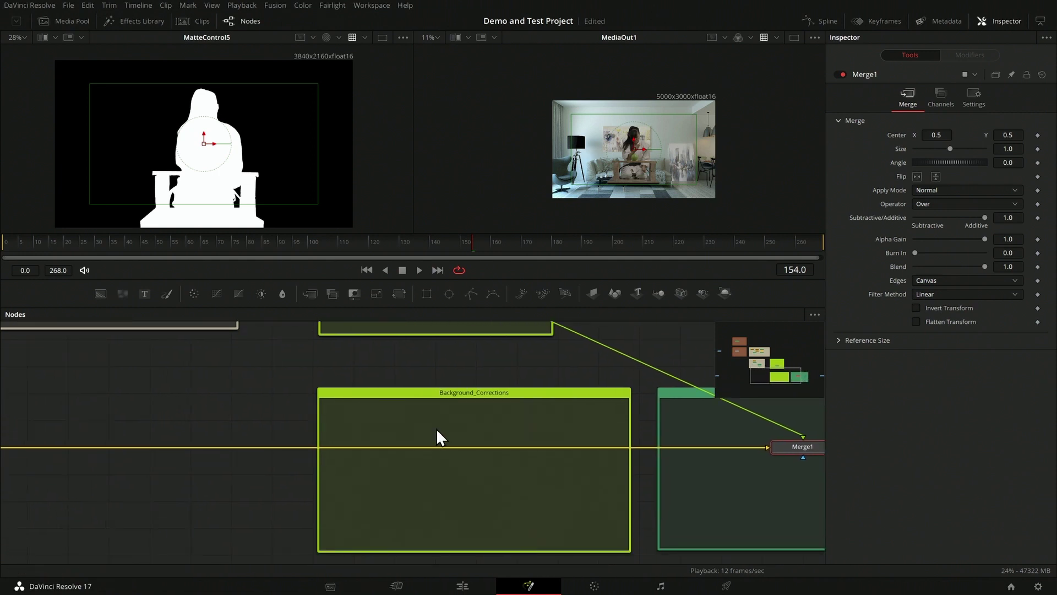
pyautogui.click(453, 495)
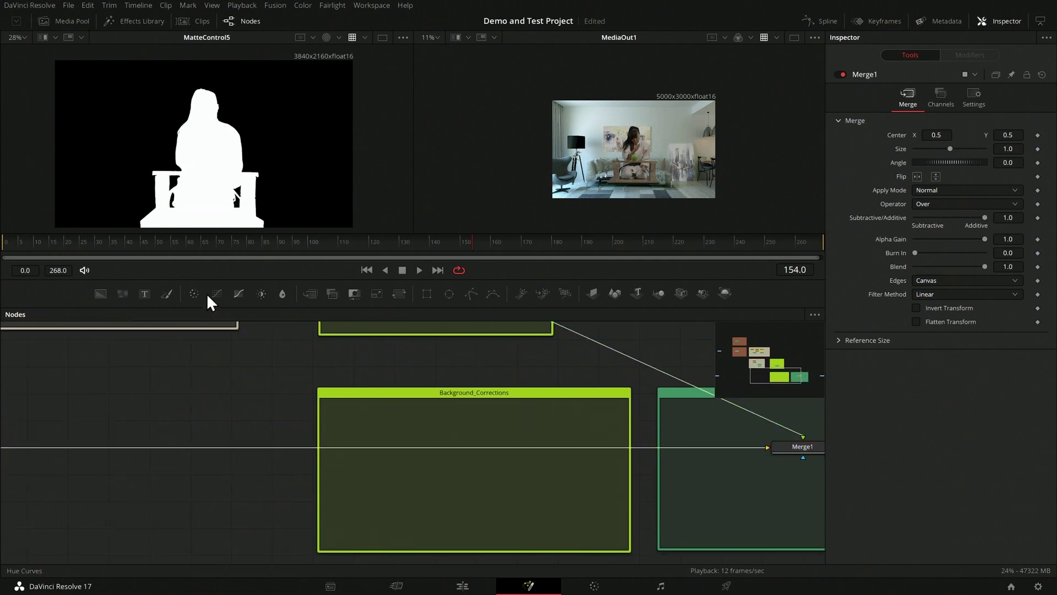
pyautogui.click(100, 293)
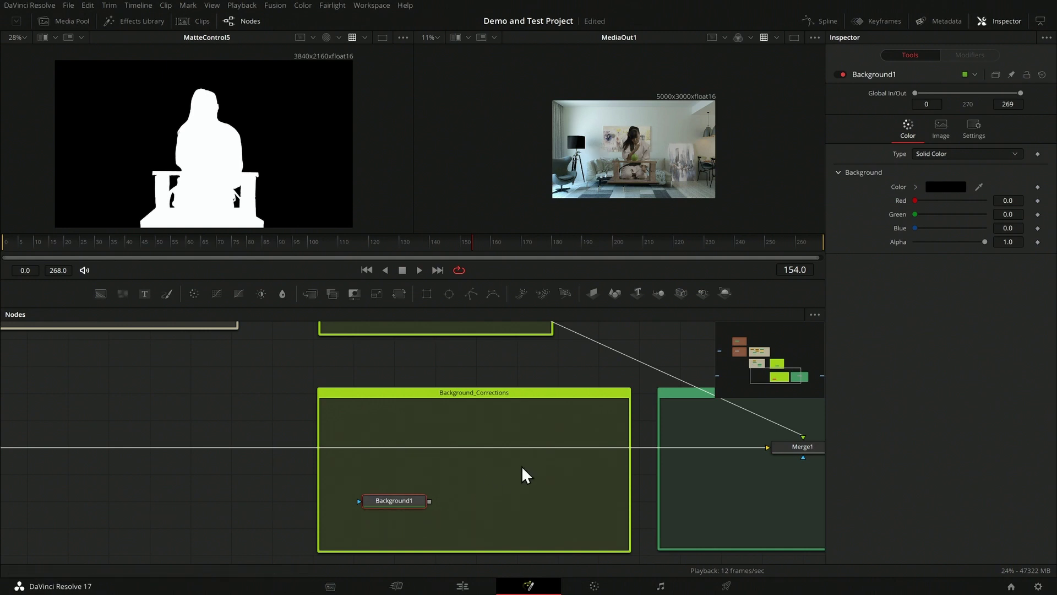
pyautogui.moveTo(315, 295); pyautogui.dragTo(477, 453)
pyautogui.moveTo(489, 503); pyautogui.dragTo(489, 503)
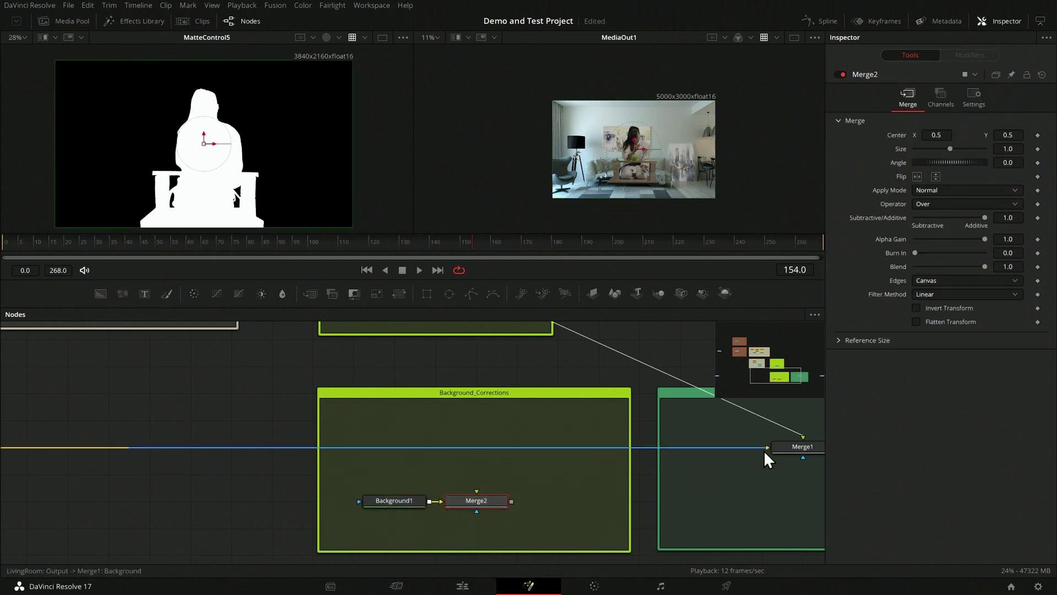
# Reroute LivingRoom to Merge2's foreground, connect Merge2 to Merge1's background input and space Background1 farther from Merge2.
pyautogui.moveTo(764, 450); pyautogui.dragTo(448, 481)
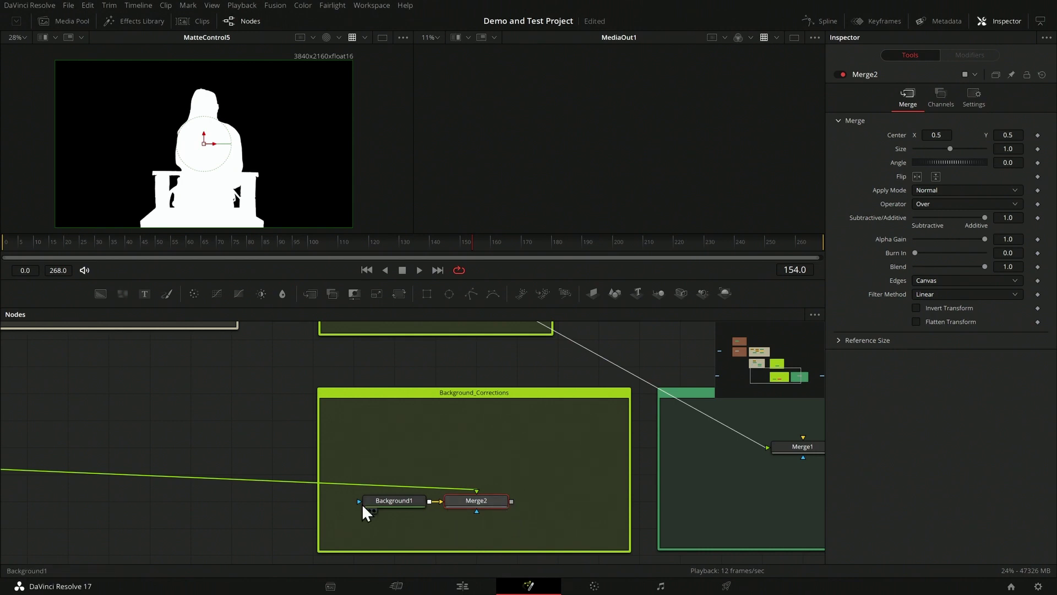
pyautogui.moveTo(512, 501); pyautogui.dragTo(771, 448)
pyautogui.moveTo(391, 501); pyautogui.dragTo(365, 501)
pyautogui.click(489, 502)
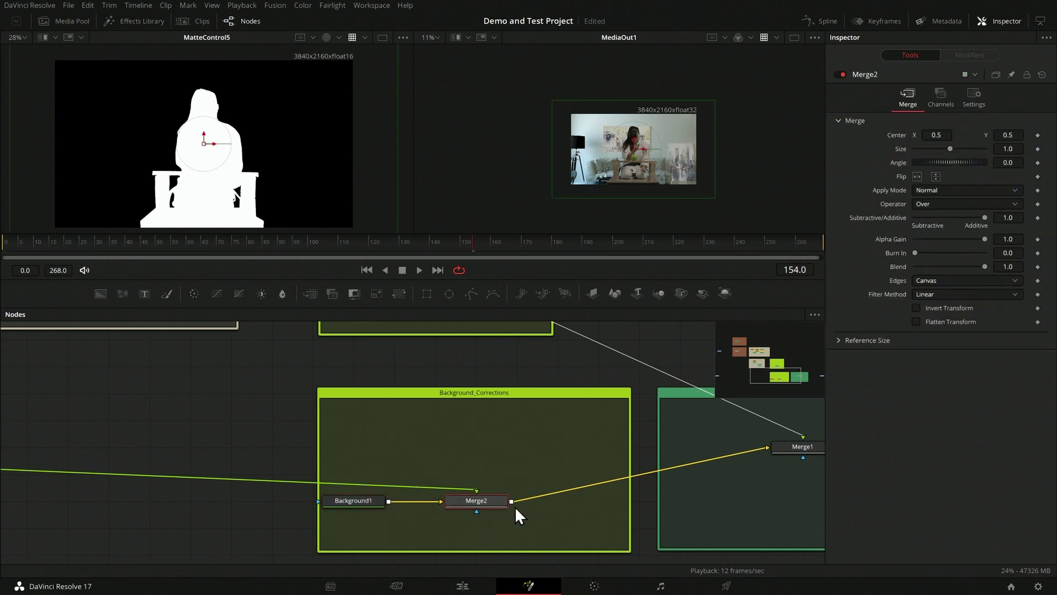
# Check Background1's image resolution and examine Merge2's color image in the first viewer.
pyautogui.click(333, 501)
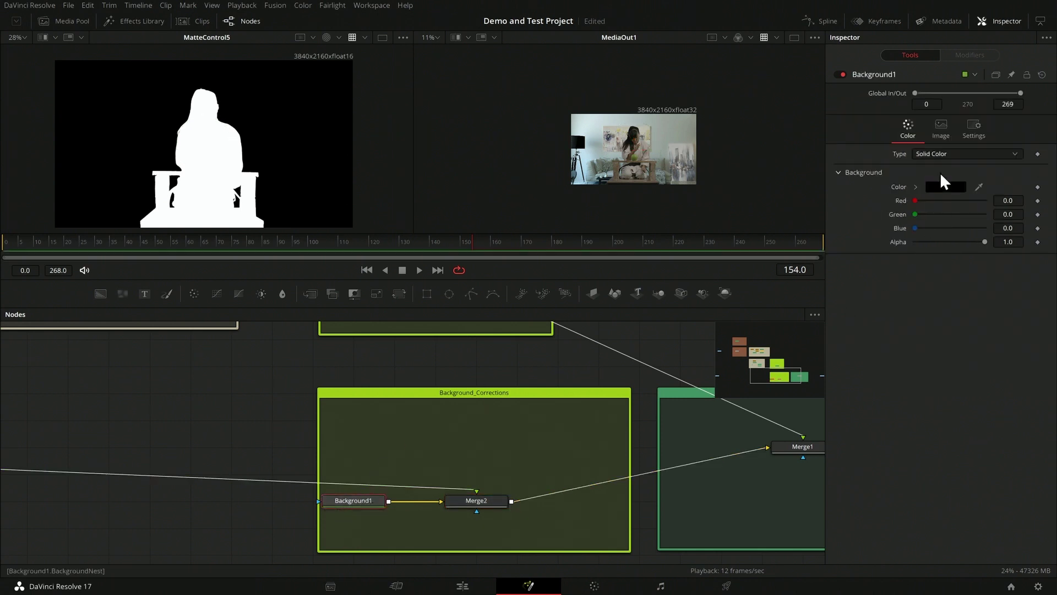
pyautogui.click(940, 131)
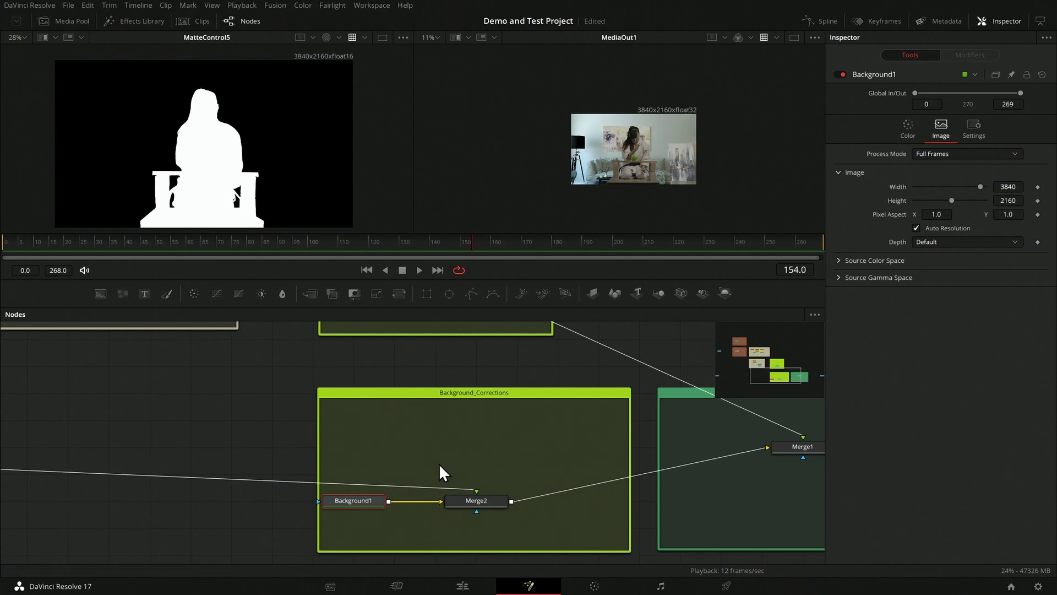
pyautogui.click(489, 501)
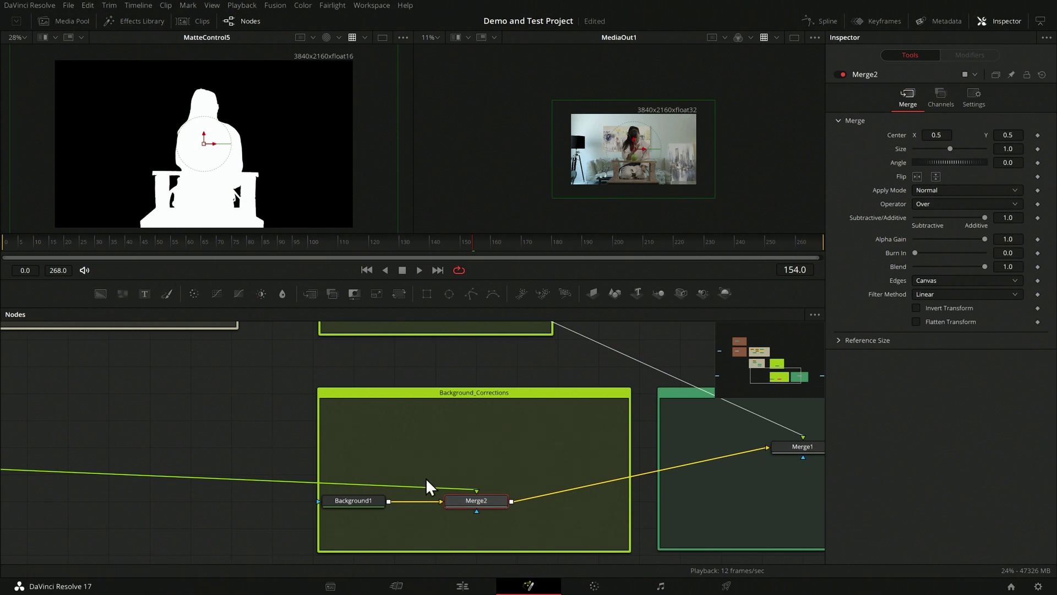
pyautogui.press('1')
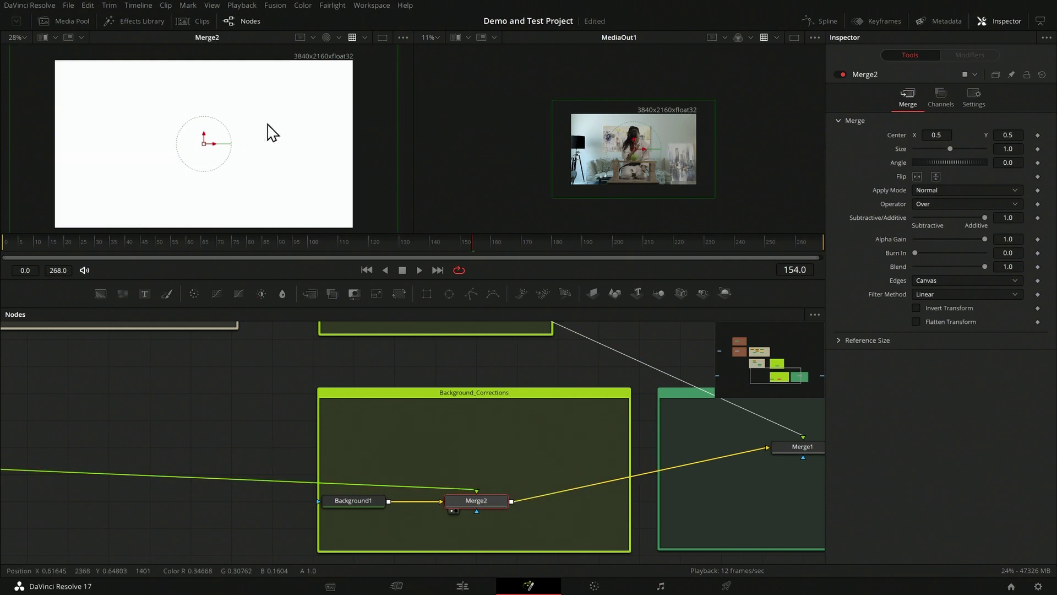
pyautogui.scroll(-2, 203, 104)
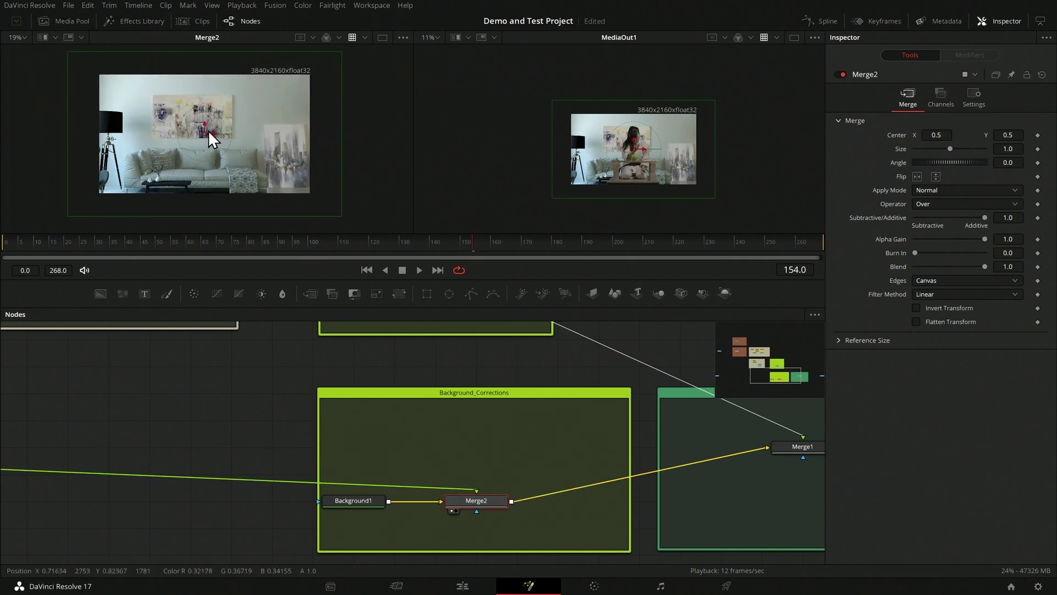
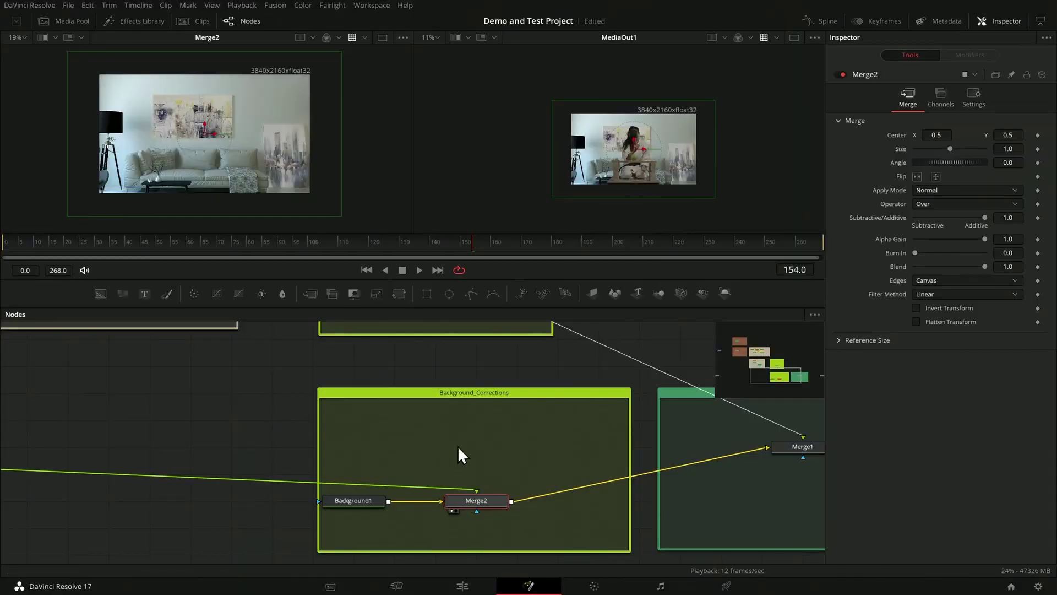
# Add a DVE node and place it on the connection between LivingRoom and Merge2's foreground input.
pyautogui.scroll(3, 699, 141)
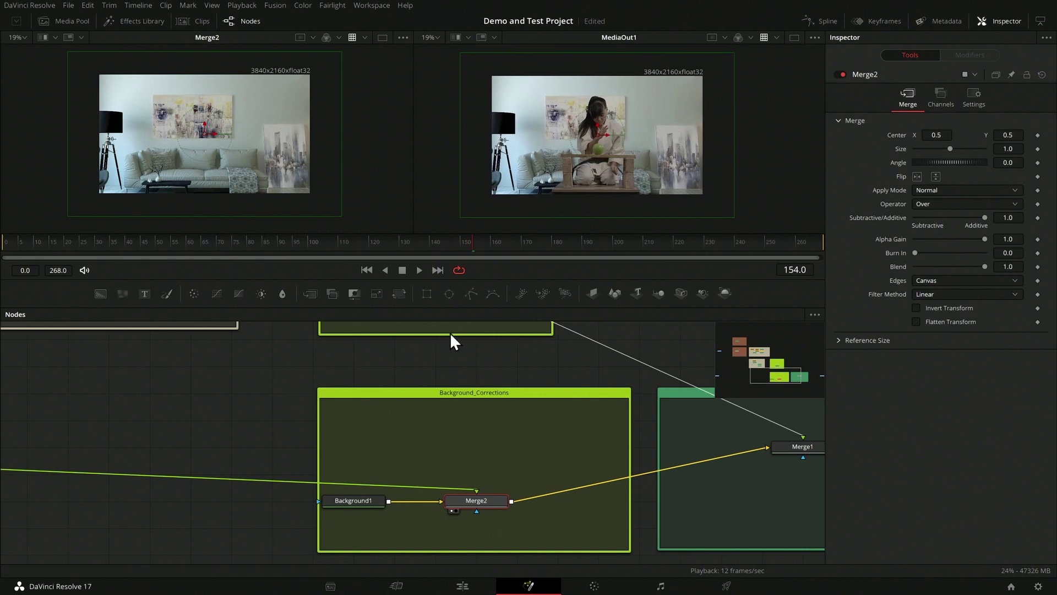
pyautogui.hotkey('shift', 'space')
pyautogui.write('dve')
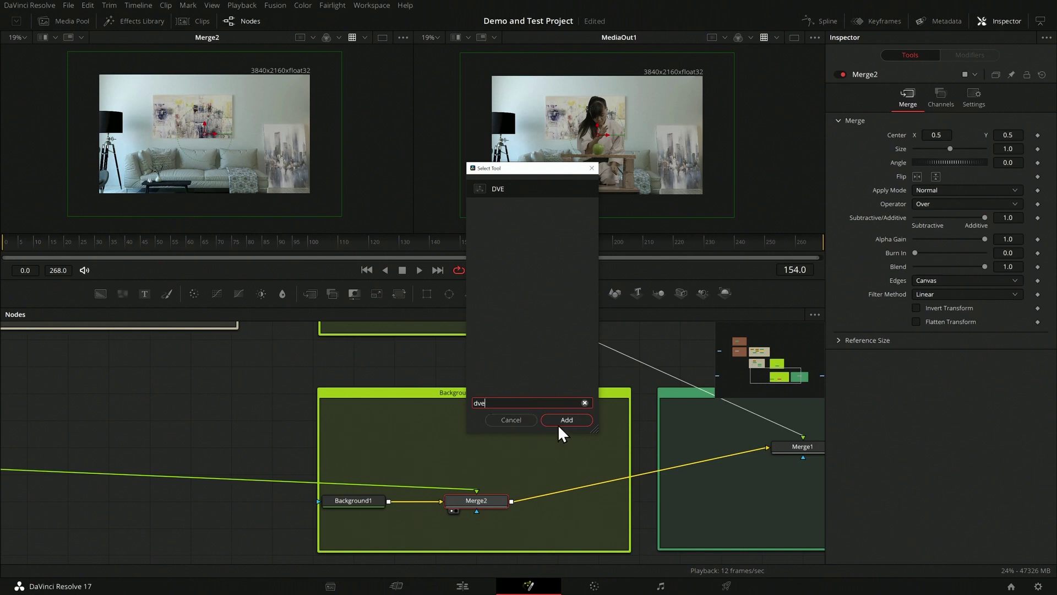
pyautogui.click(581, 424)
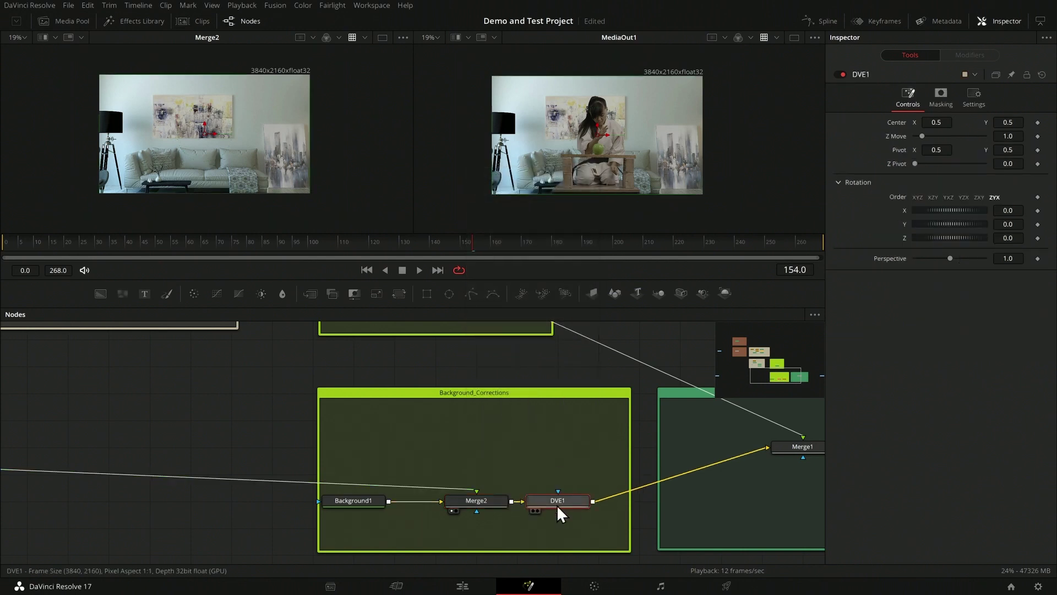
pyautogui.moveTo(406, 485); pyautogui.dragTo(433, 459)
# Raise DVE1's image to a center Y of about 0.613 and try X rotations of about -28.4 and 19.4.
pyautogui.moveTo(967, 209)
pyautogui.mouseDown()
pyautogui.moveTo(943, 209)
pyautogui.moveTo(981, 212)
pyautogui.moveTo(954, 219)
pyautogui.mouseUp()
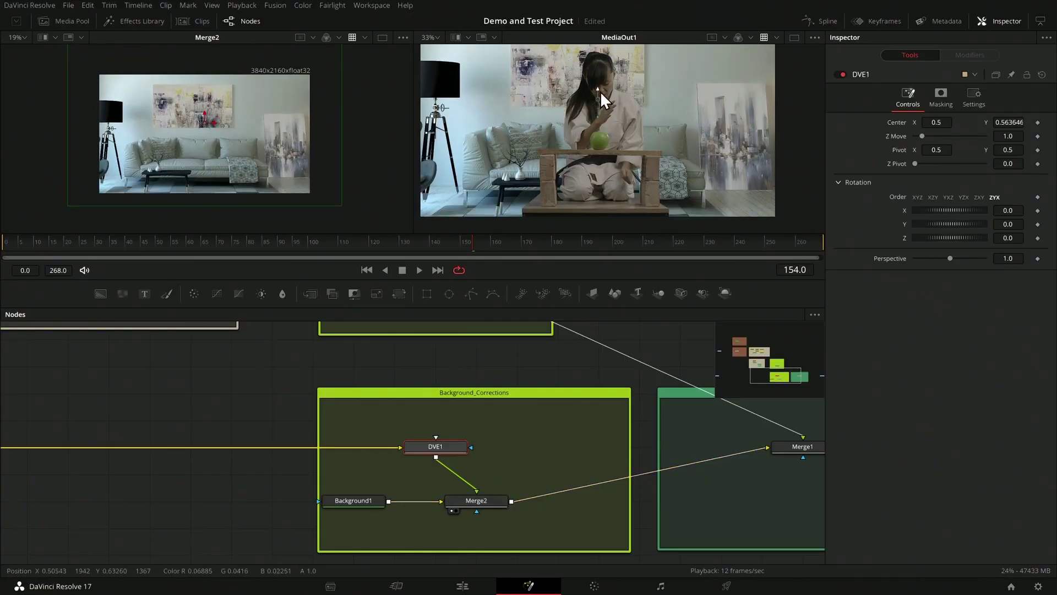
pyautogui.moveTo(601, 91)
pyautogui.mouseDown()
pyautogui.moveTo(608, 67)
pyautogui.moveTo(608, 79)
pyautogui.mouseUp()
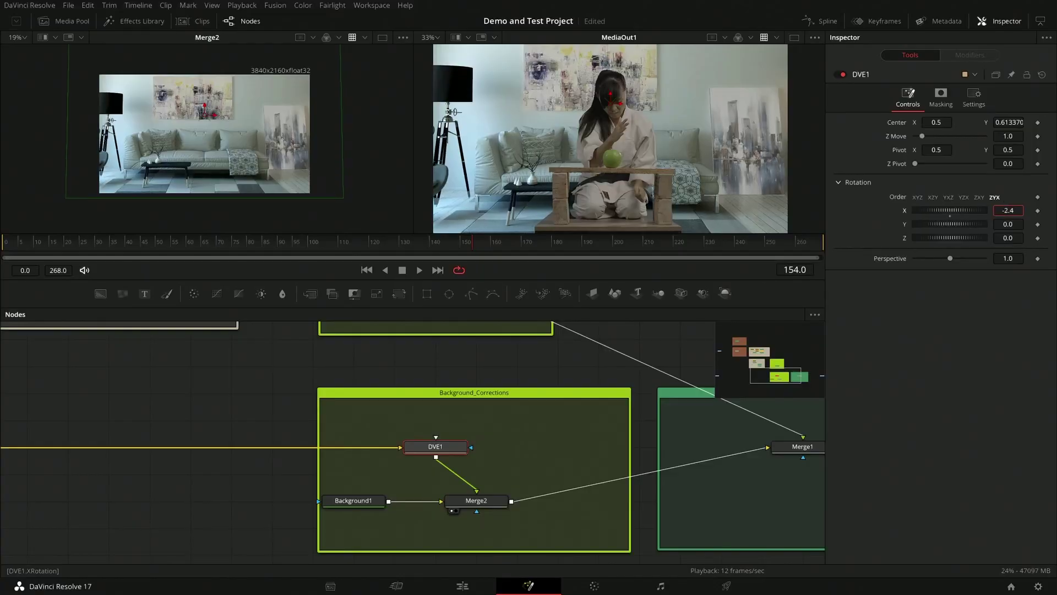
pyautogui.moveTo(950, 210); pyautogui.dragTo(902, 210)
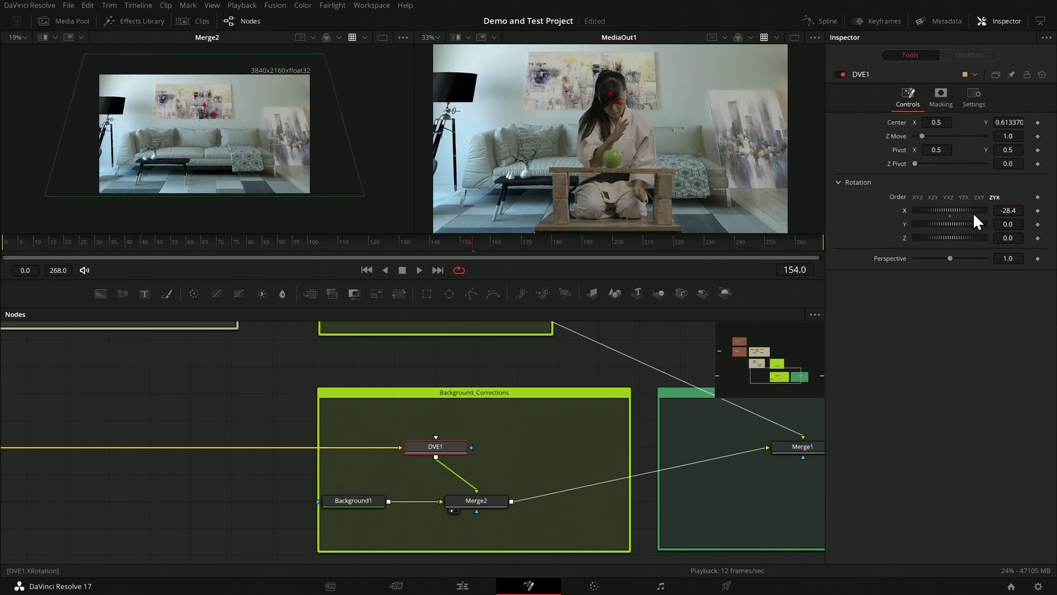
pyautogui.doubleClick(953, 212)
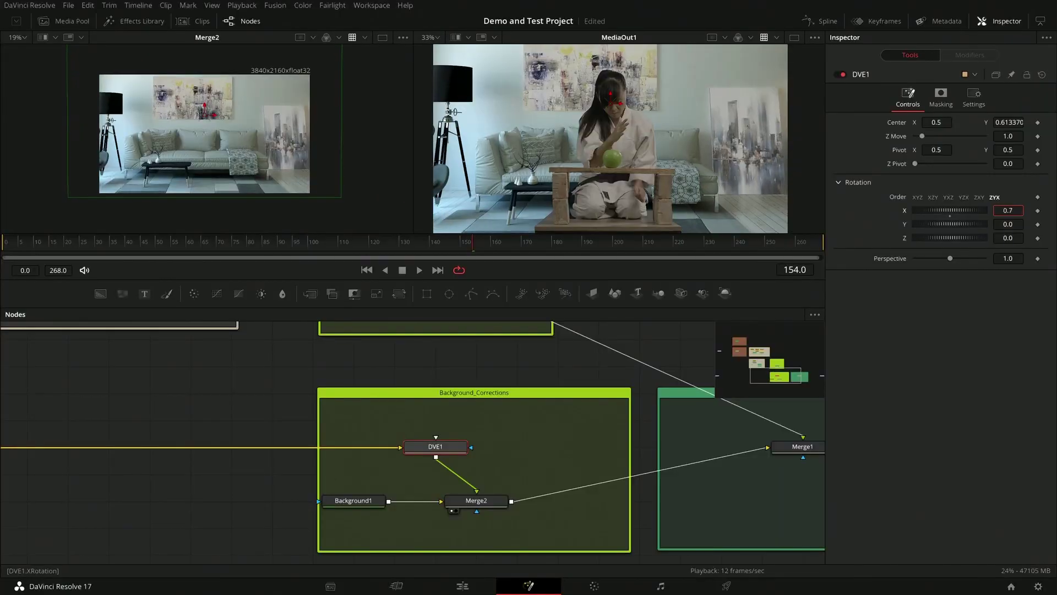
pyautogui.moveTo(950, 210); pyautogui.dragTo(980, 210)
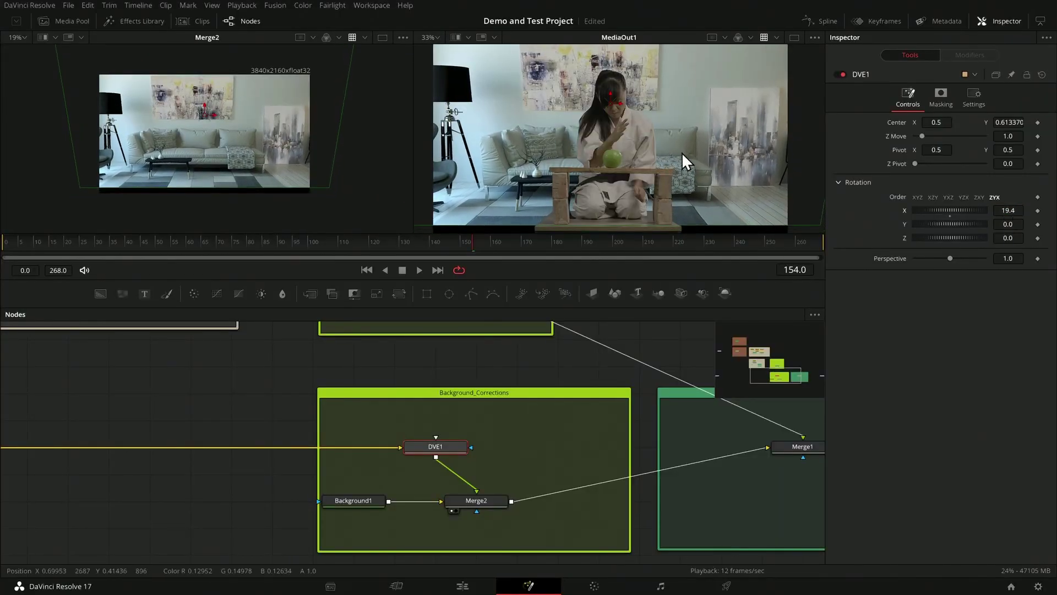
# Reframe the living room in DVE1 with center Y about 0.593, Z Move 0.87 and X rotation about 7.9.
pyautogui.moveTo(610, 95); pyautogui.dragTo(610, 104)
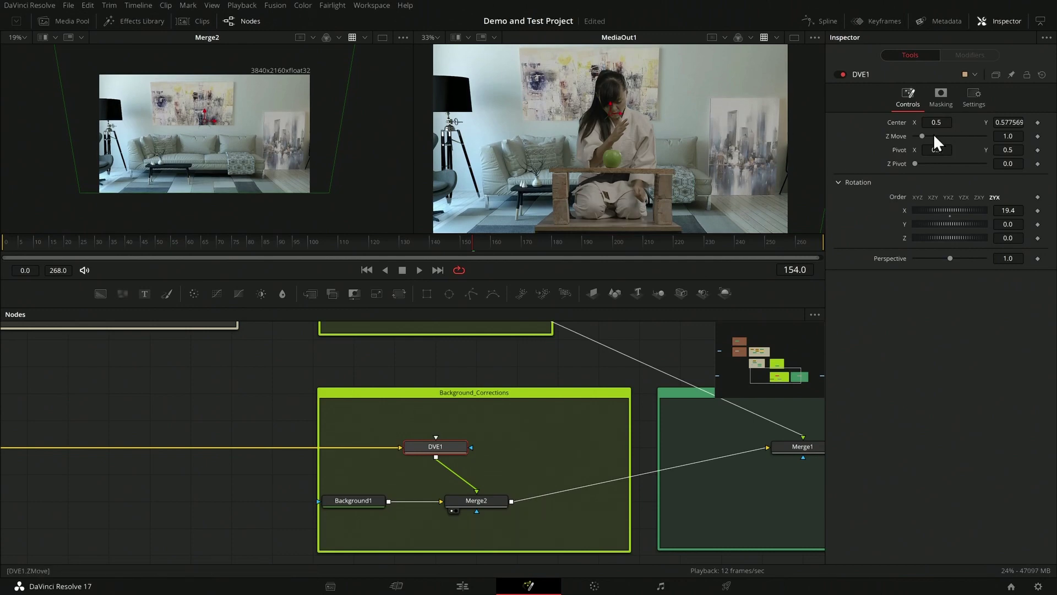
pyautogui.moveTo(921, 138); pyautogui.dragTo(914, 138)
pyautogui.moveTo(921, 138); pyautogui.dragTo(920, 140)
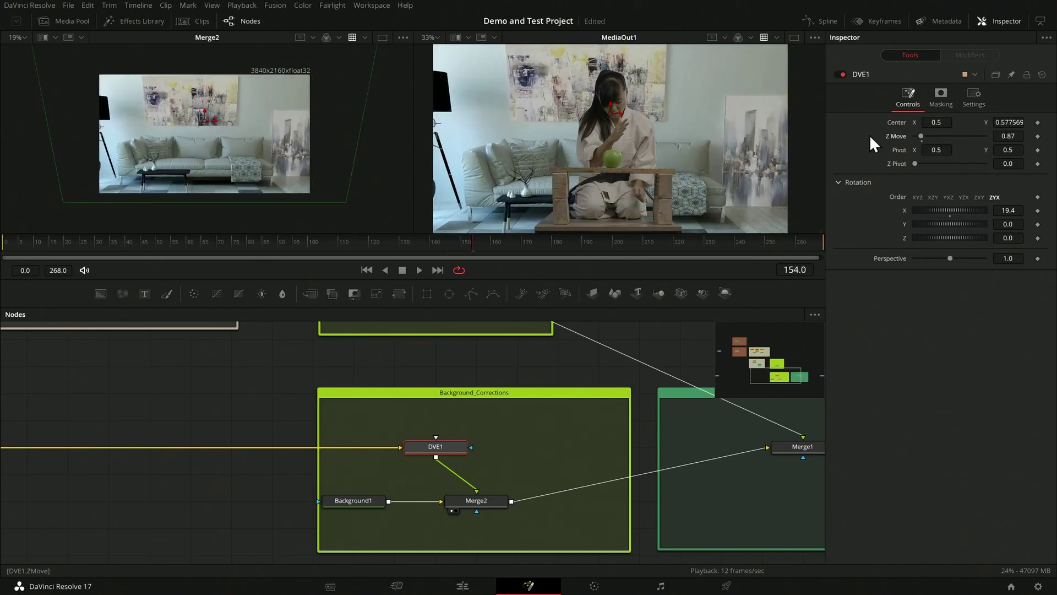
pyautogui.scroll(-5, 665, 135)
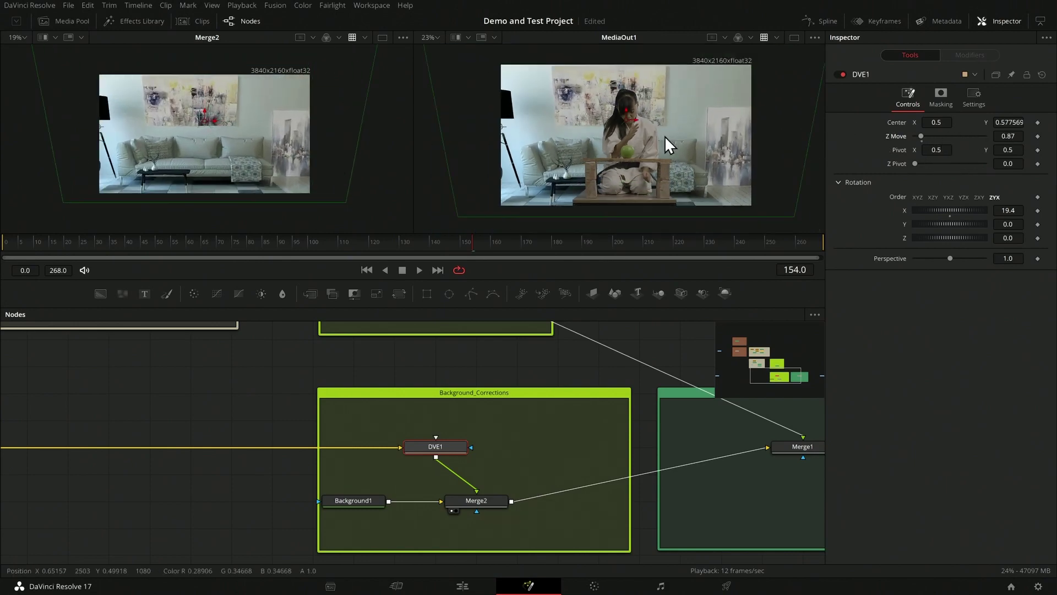
pyautogui.moveTo(1007, 210); pyautogui.dragTo(1051, 210)
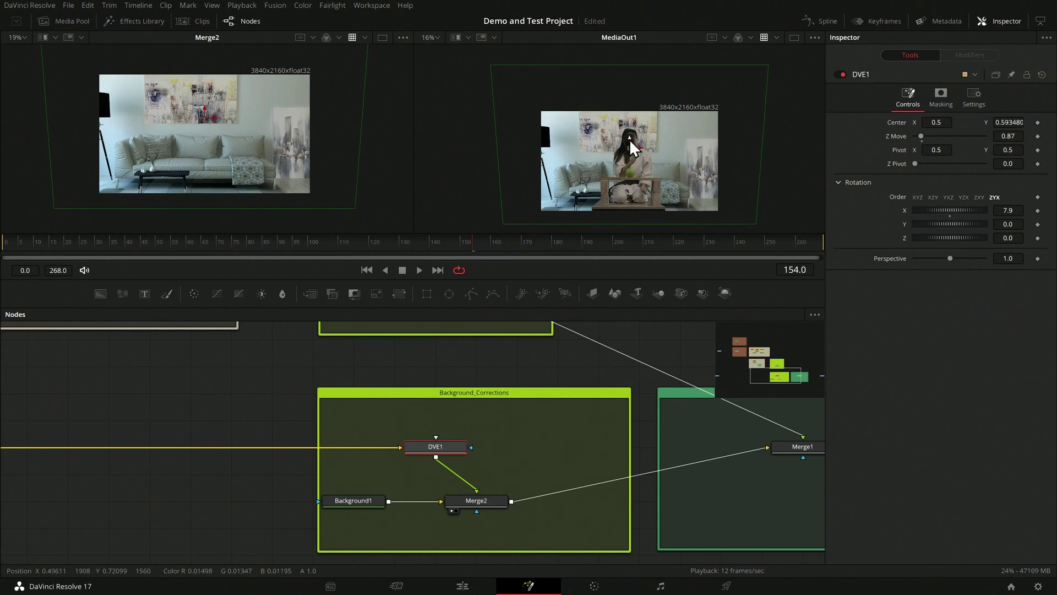
# Align Merge2 directly below DVE1 and add a Color Corrector node after it.
pyautogui.moveTo(465, 504); pyautogui.dragTo(425, 504)
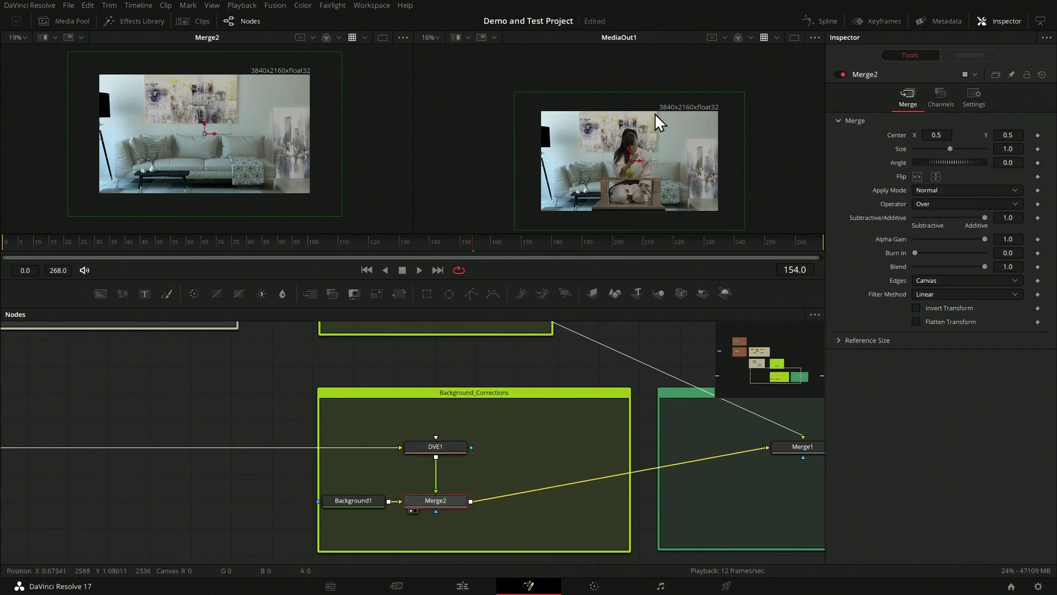
pyautogui.scroll(2, 676, 173)
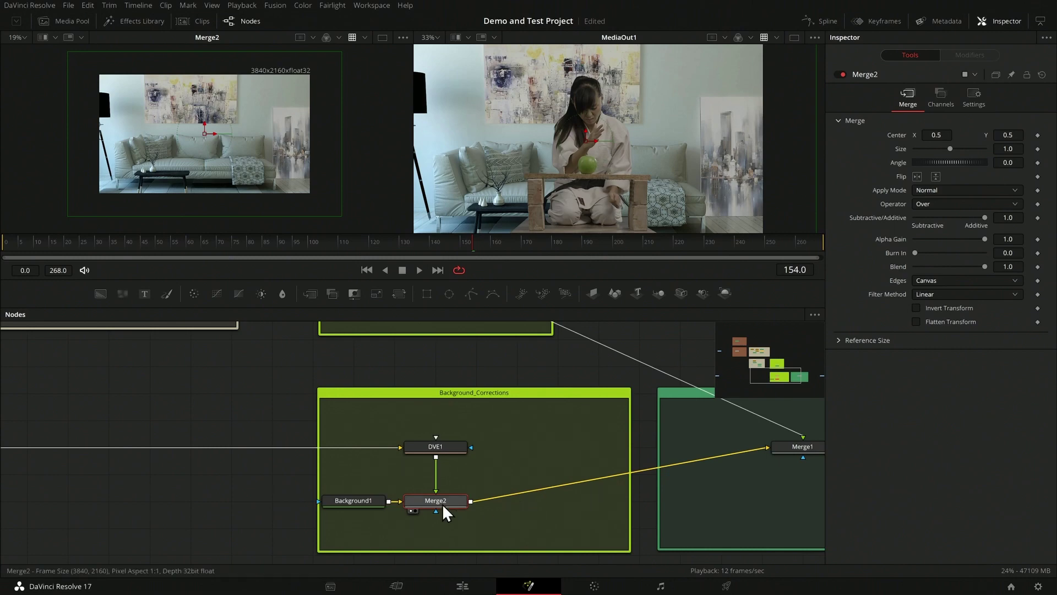
pyautogui.click(198, 293)
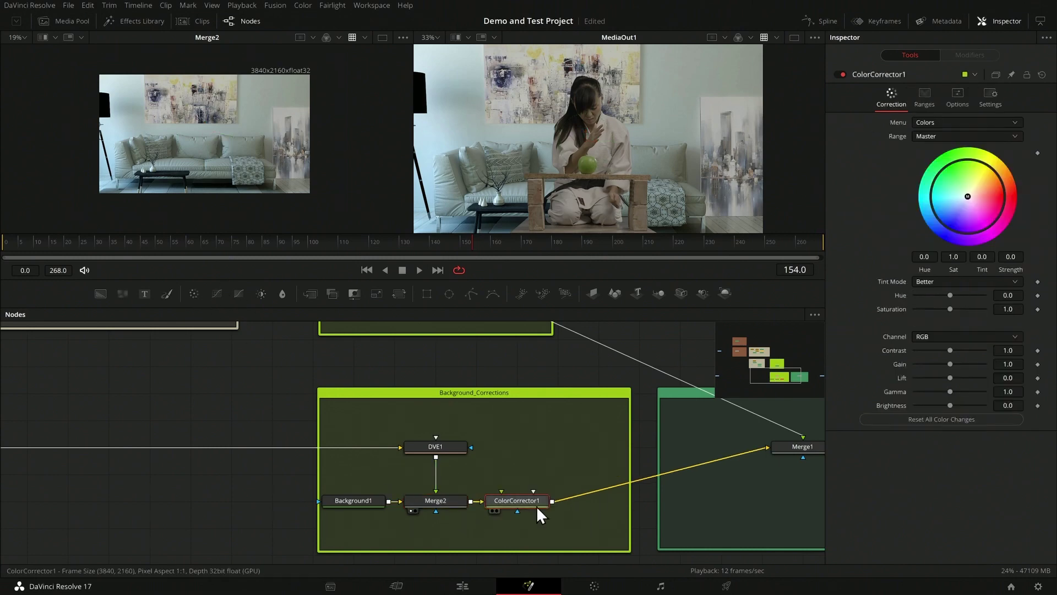
# Try a Blur node with a blur size of 6.7 after ColorCorrector1 and delete it.
pyautogui.click(282, 294)
pyautogui.click(1007, 163)
pyautogui.write('6.7')
pyautogui.press('Return')
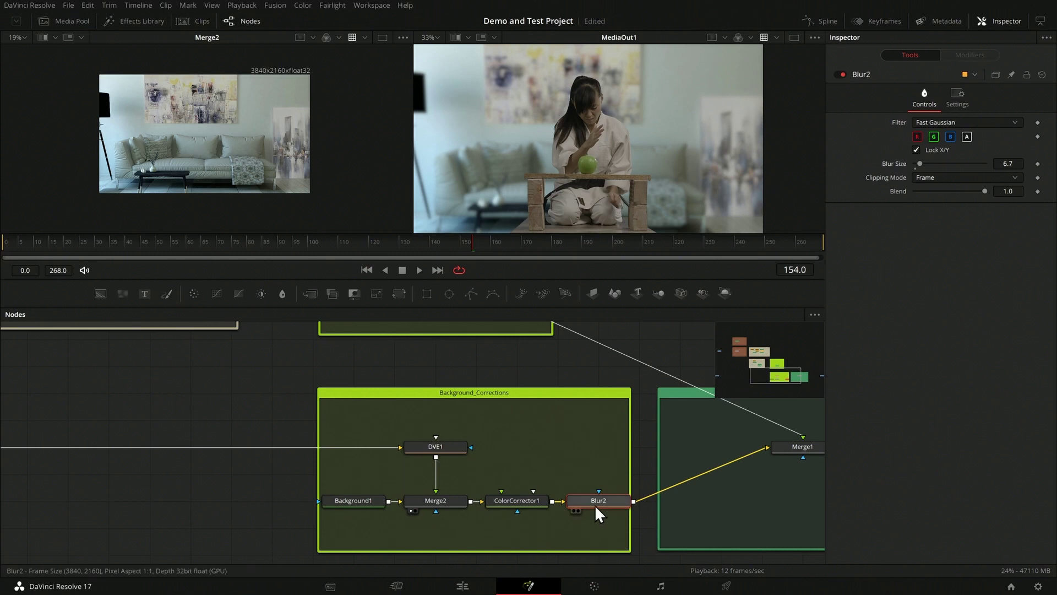
pyautogui.press('Delete')
# Add a Defocus node after ColorCorrector1.
pyautogui.click(512, 501)
pyautogui.hotkey('shift', 'space')
pyautogui.write('dve')
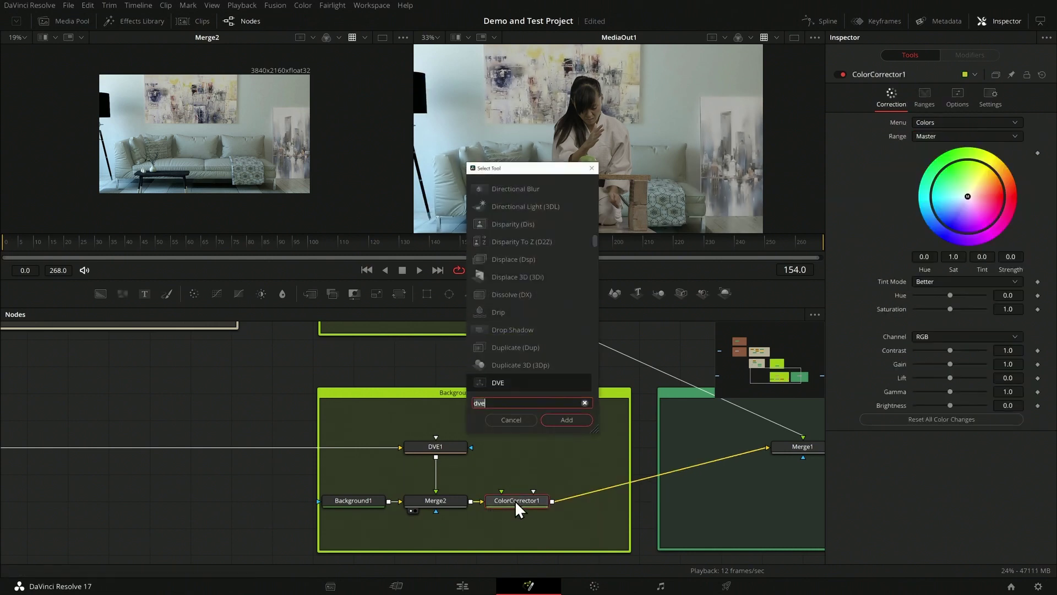
pyautogui.press('BackSpace')
pyautogui.press('BackSpace')
pyautogui.write('ef')
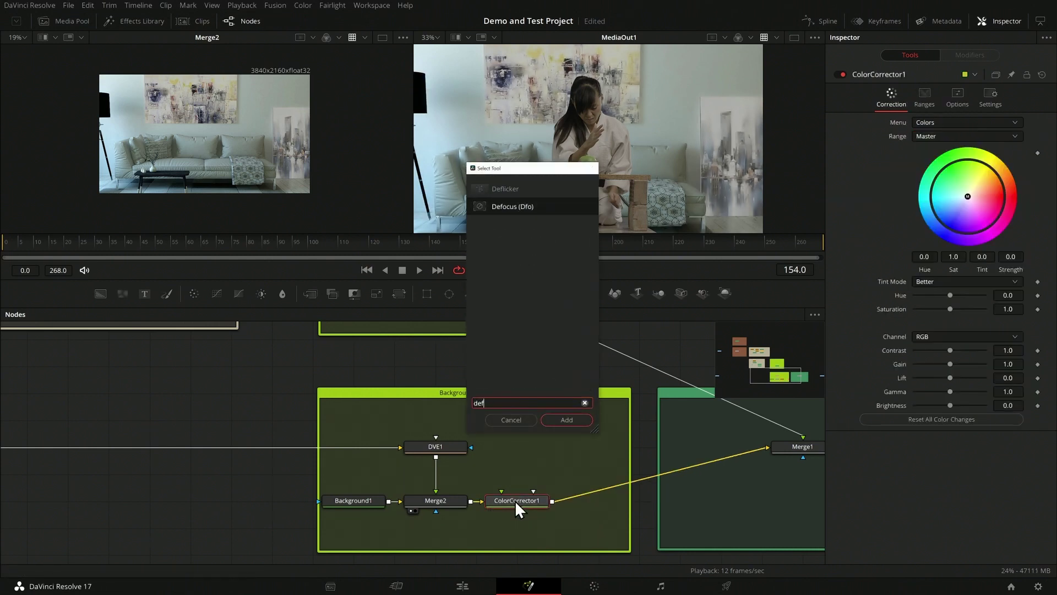
pyautogui.press('Return')
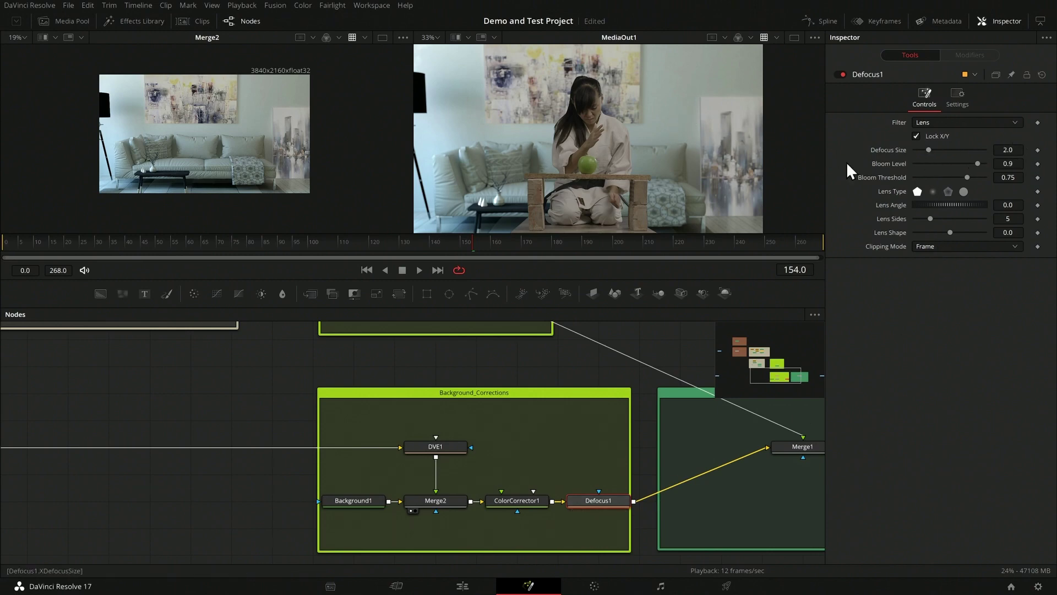
# Set Defocus1's Bloom Level to 0.0 and its Defocus Size to about 2.76.
pyautogui.scroll(4, 458, 148)
pyautogui.scroll(1, 521, 183)
pyautogui.moveTo(978, 165); pyautogui.dragTo(988, 164)
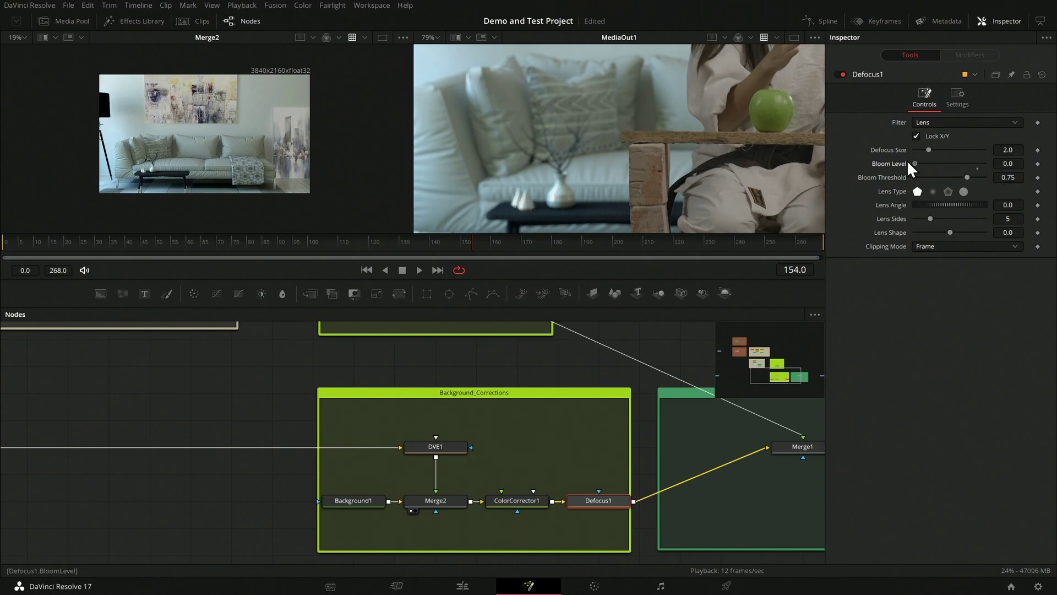
pyautogui.scroll(-4, 565, 129)
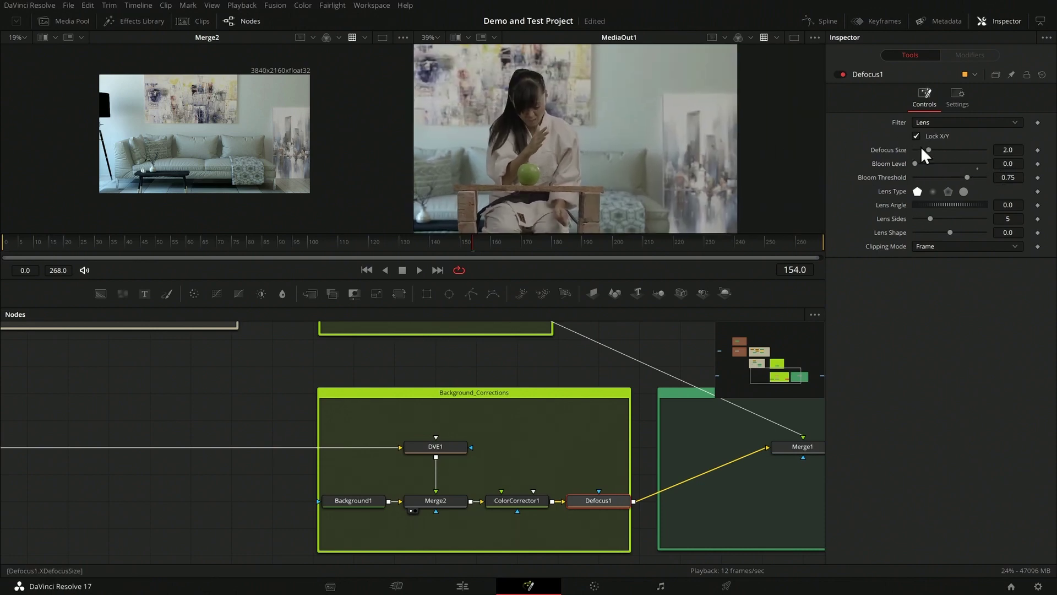
pyautogui.moveTo(928, 149)
pyautogui.mouseDown()
pyautogui.moveTo(952, 152)
pyautogui.moveTo(933, 151)
pyautogui.mouseUp()
pyautogui.scroll(-3, 696, 148)
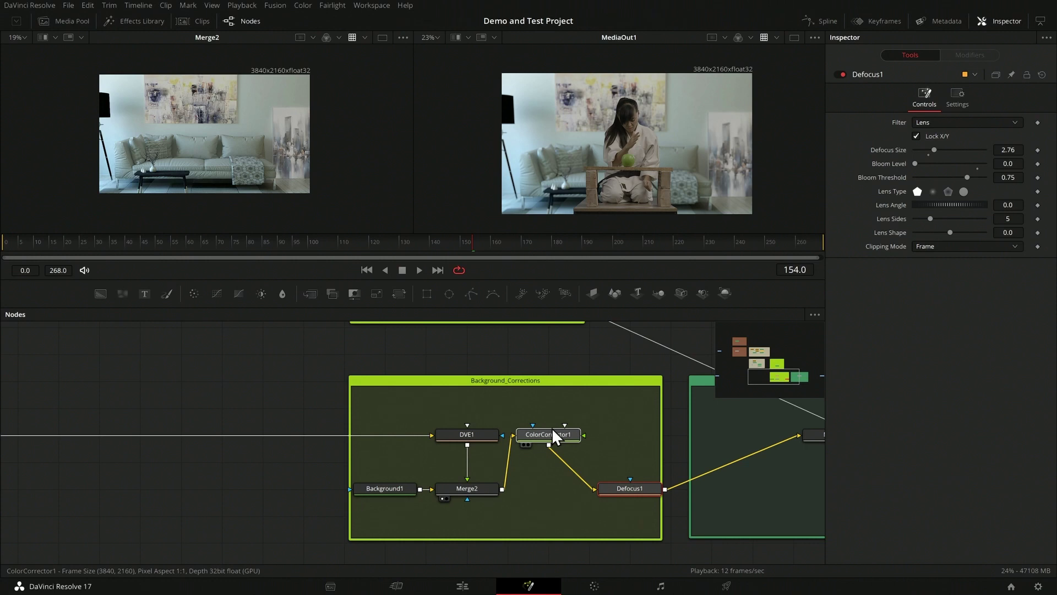
# Stack Defocus1 under ColorCorrector1 and add a Film Grain (FGr) node directly below Defocus1.
pyautogui.click(552, 430)
pyautogui.moveTo(621, 495); pyautogui.dragTo(582, 469)
pyautogui.hotkey('shift', 'space')
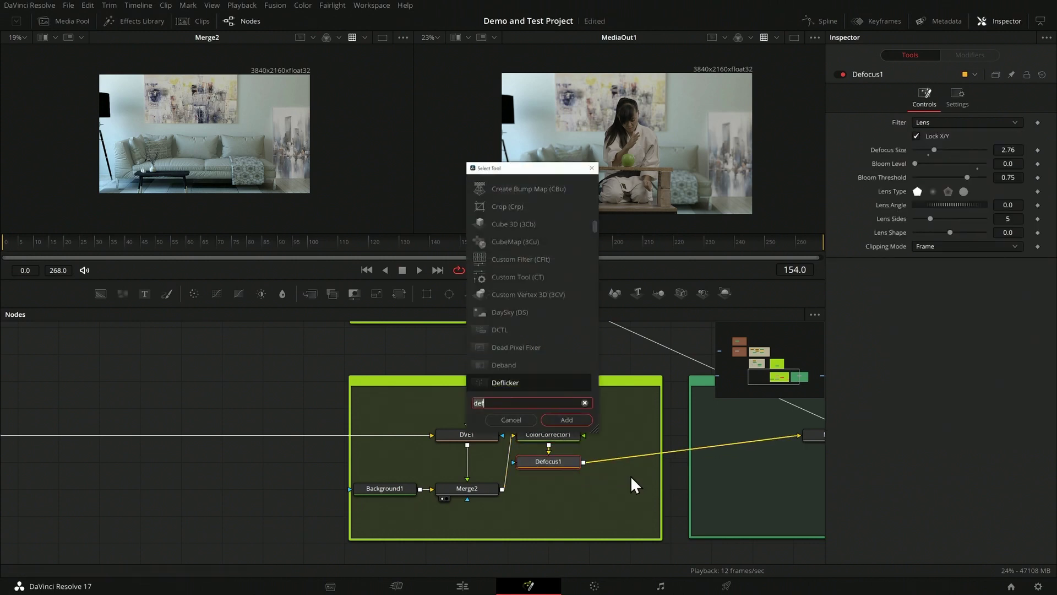
pyautogui.write('f')
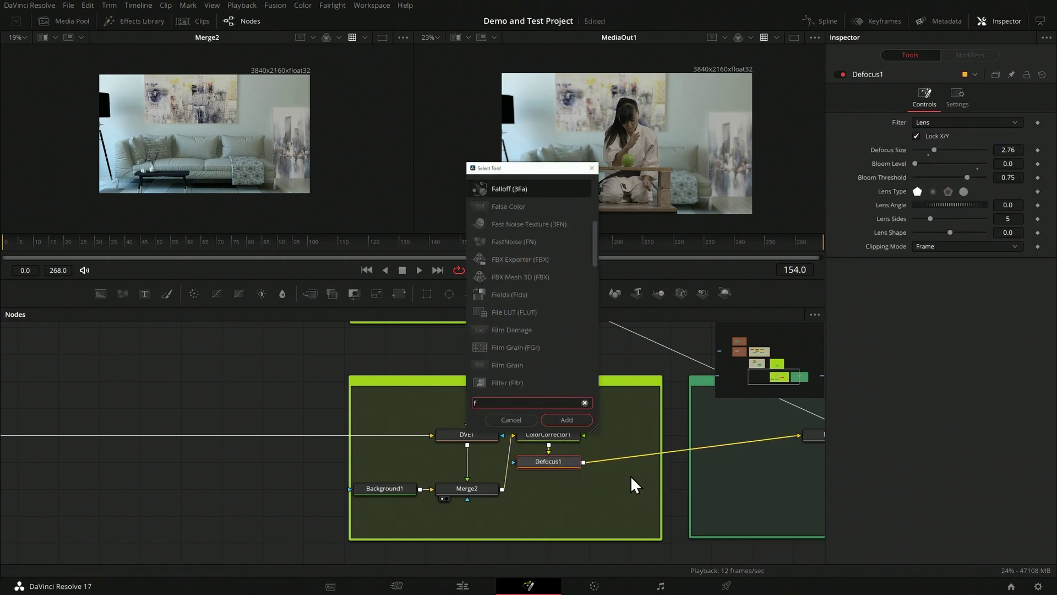
pyautogui.write('ilm')
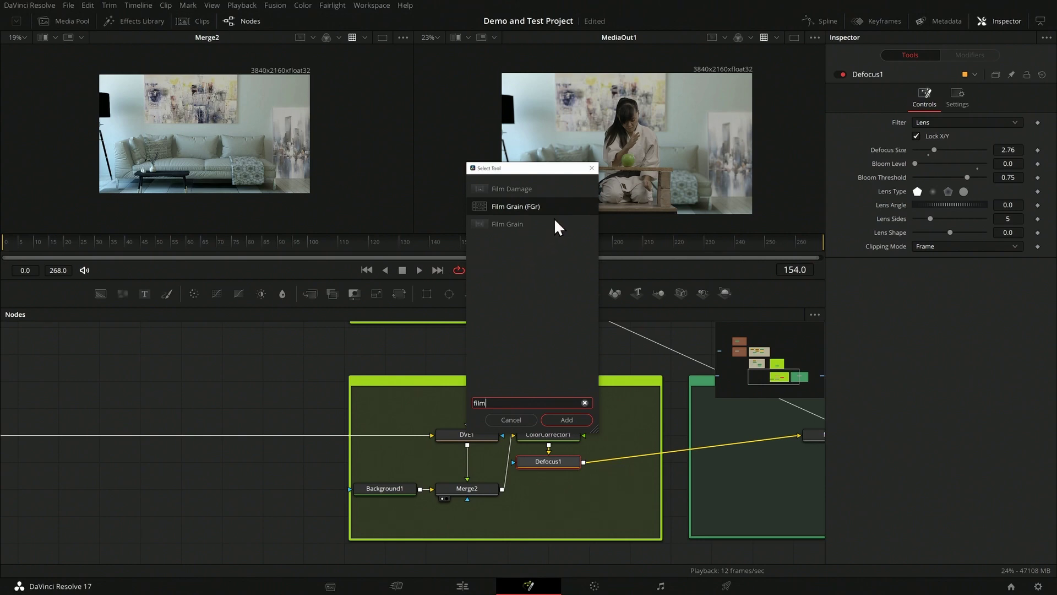
pyautogui.doubleClick(503, 206)
pyautogui.moveTo(649, 462); pyautogui.dragTo(586, 499)
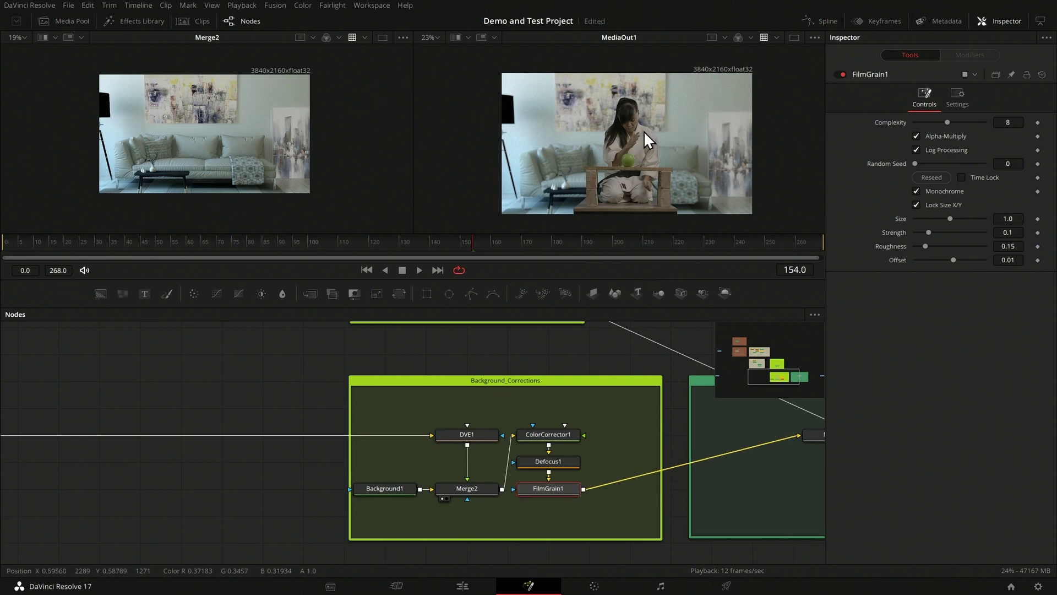
# Magnify both viewers to 200% and loop playback over frames 152 to 158 to examine the grain.
pyautogui.scroll(8, 633, 138)
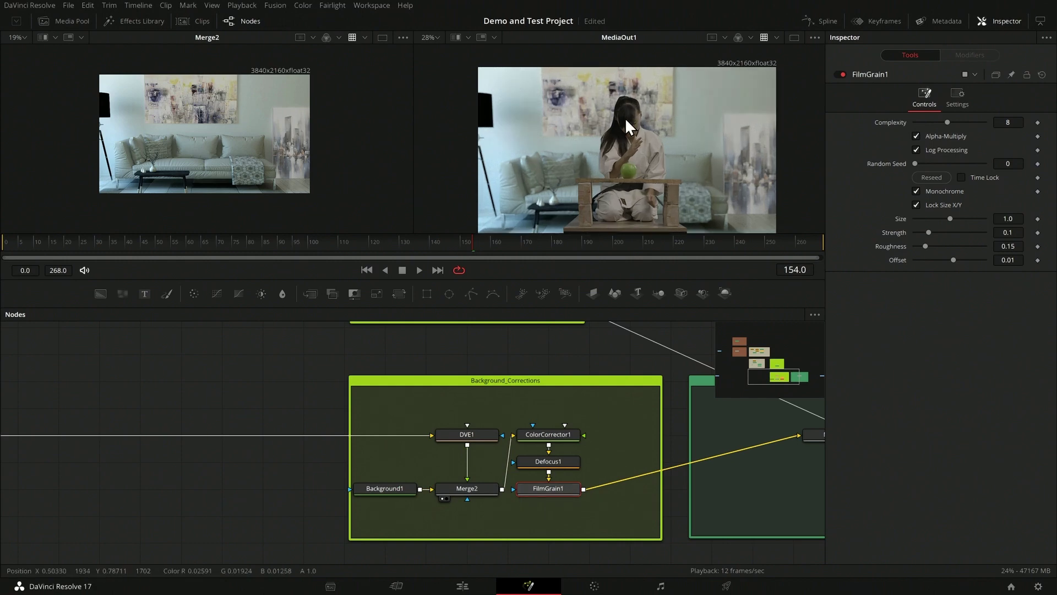
pyautogui.scroll(-3, 633, 99)
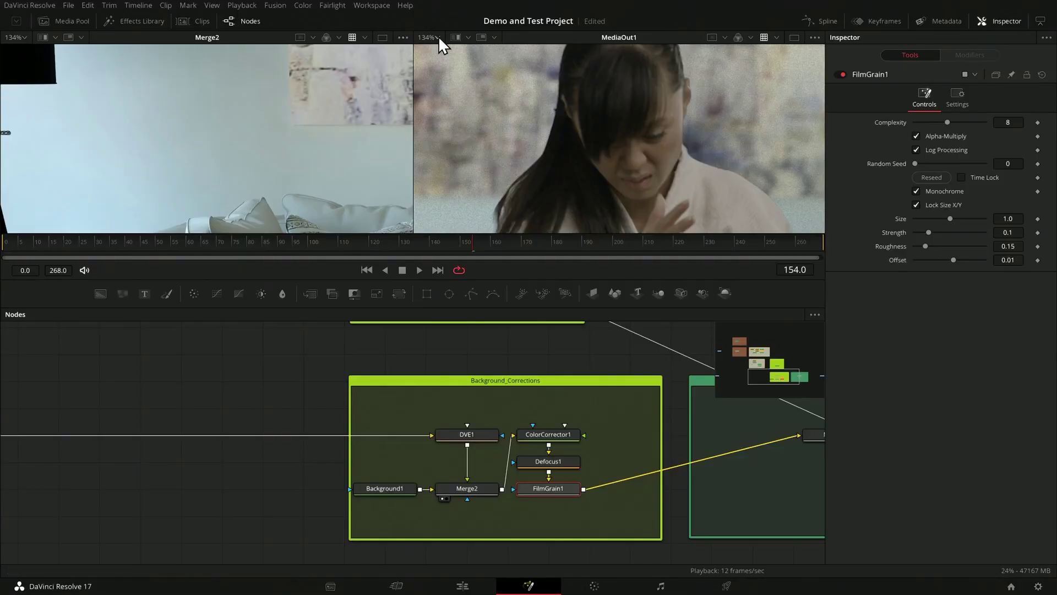
pyautogui.click(24, 37)
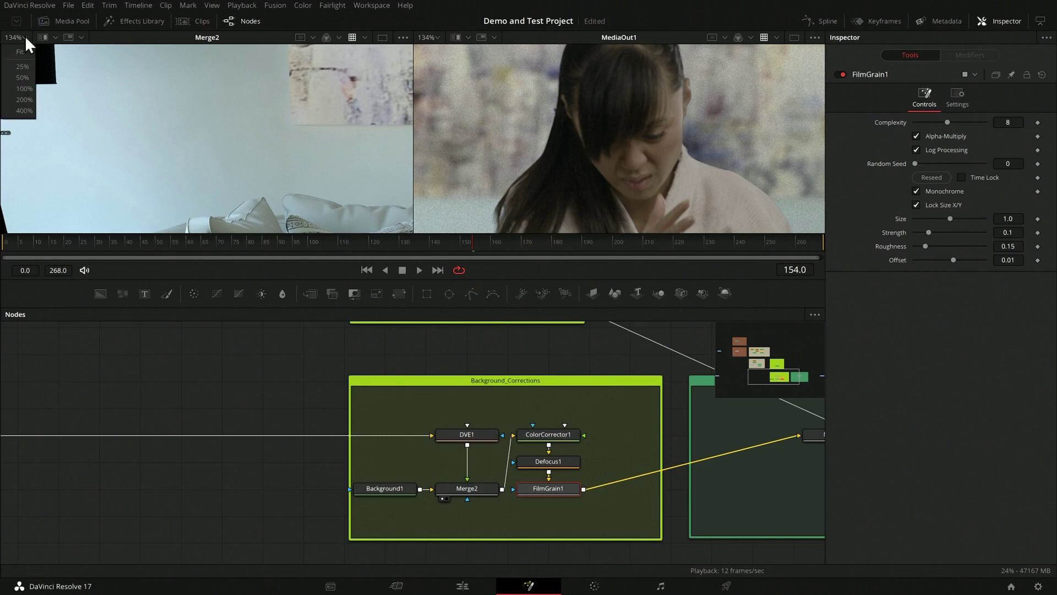
pyautogui.click(24, 100)
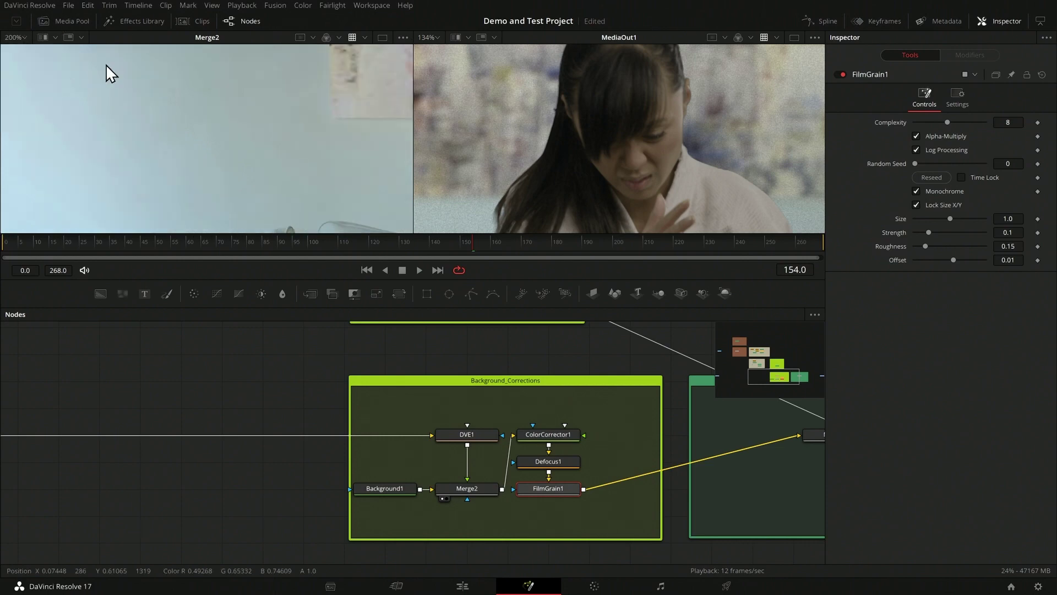
pyautogui.click(432, 38)
pyautogui.click(438, 100)
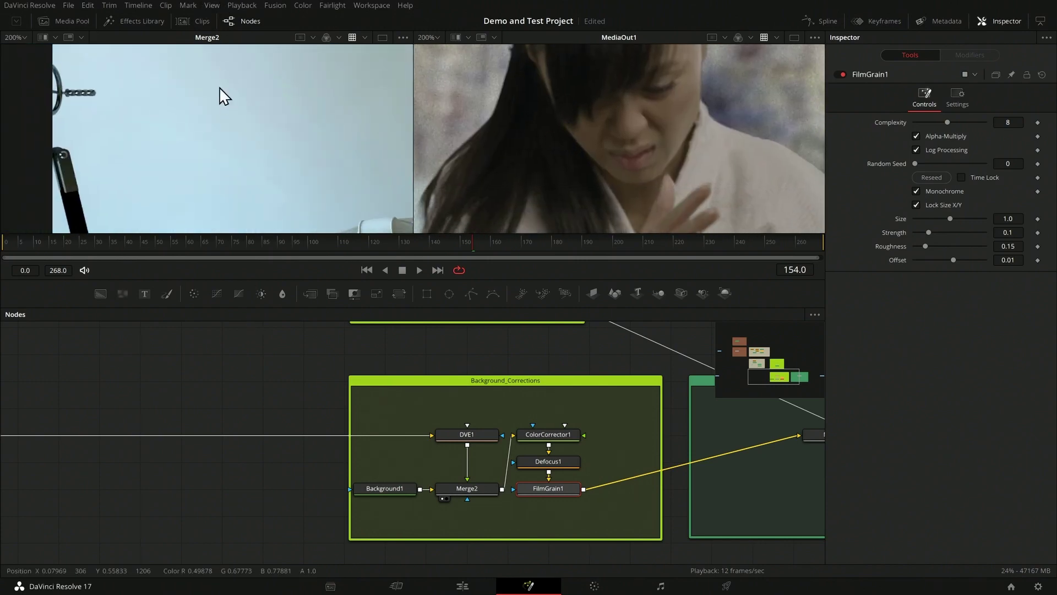
pyautogui.press('space')
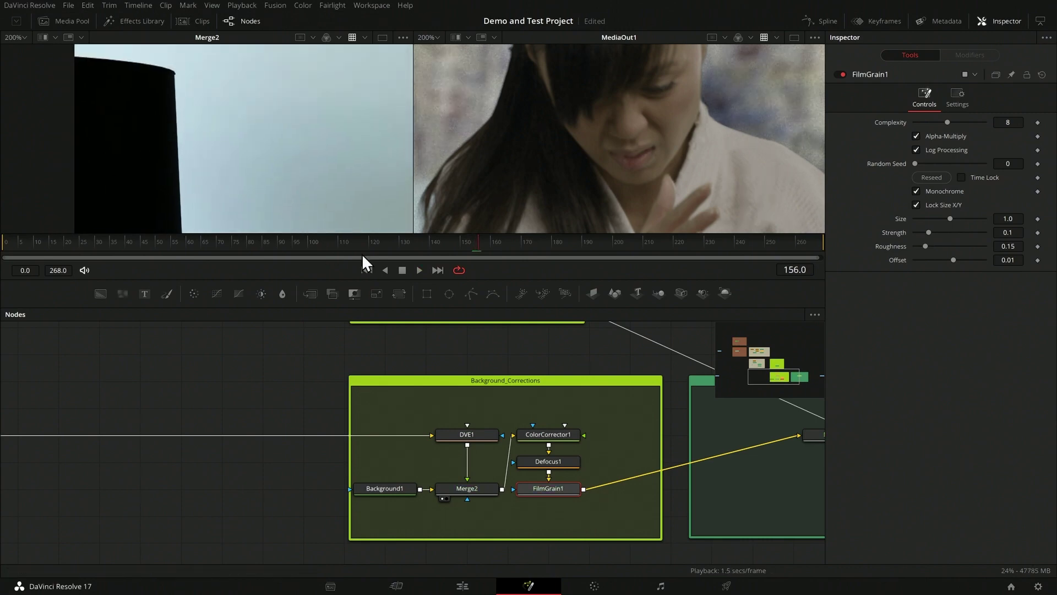
pyautogui.moveTo(463, 243); pyautogui.dragTo(488, 243)
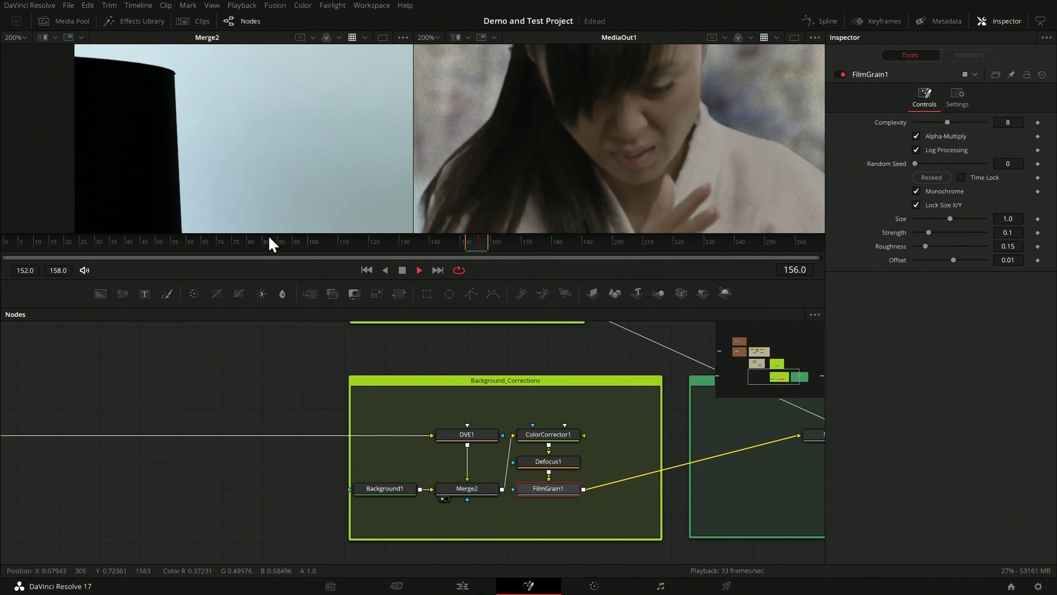
# View FilmGrain1 in place of Merge2 and set its Strength to about 0.0093.
pyautogui.press('1')
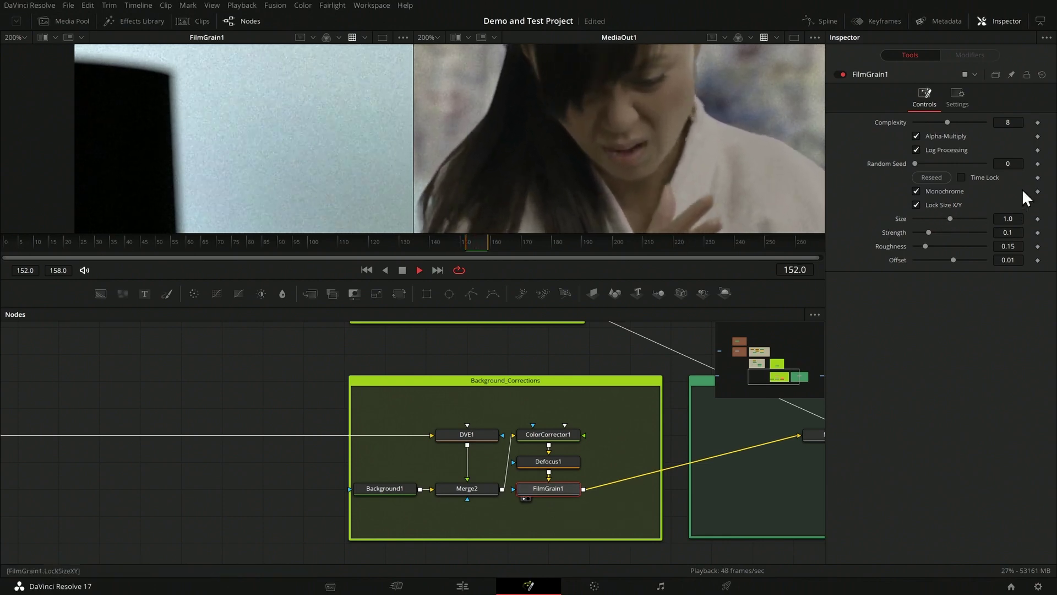
pyautogui.moveTo(1013, 233); pyautogui.dragTo(1008, 232)
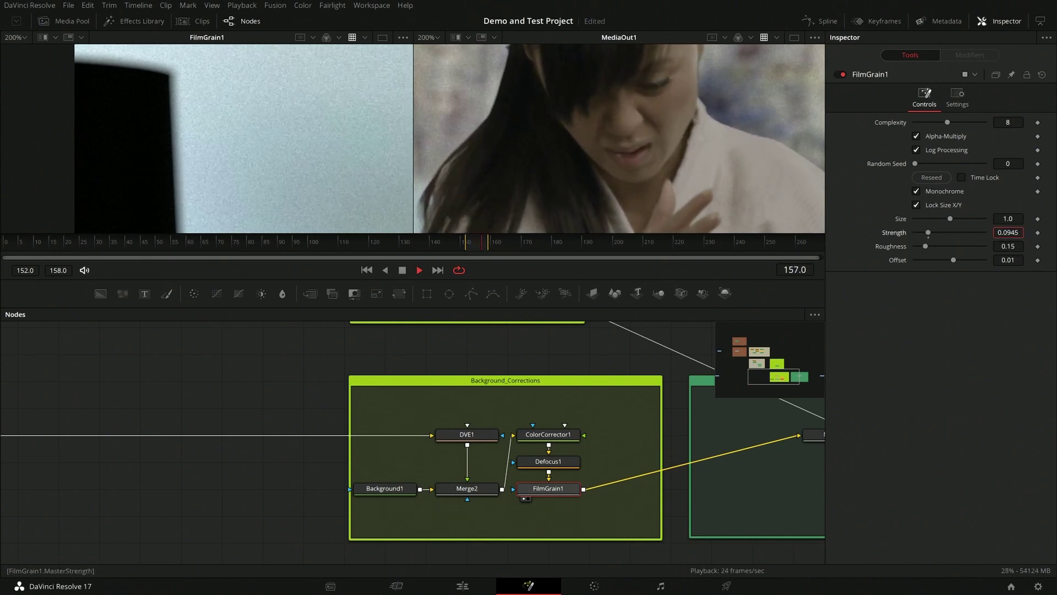
pyautogui.moveTo(1009, 233); pyautogui.dragTo(942, 232)
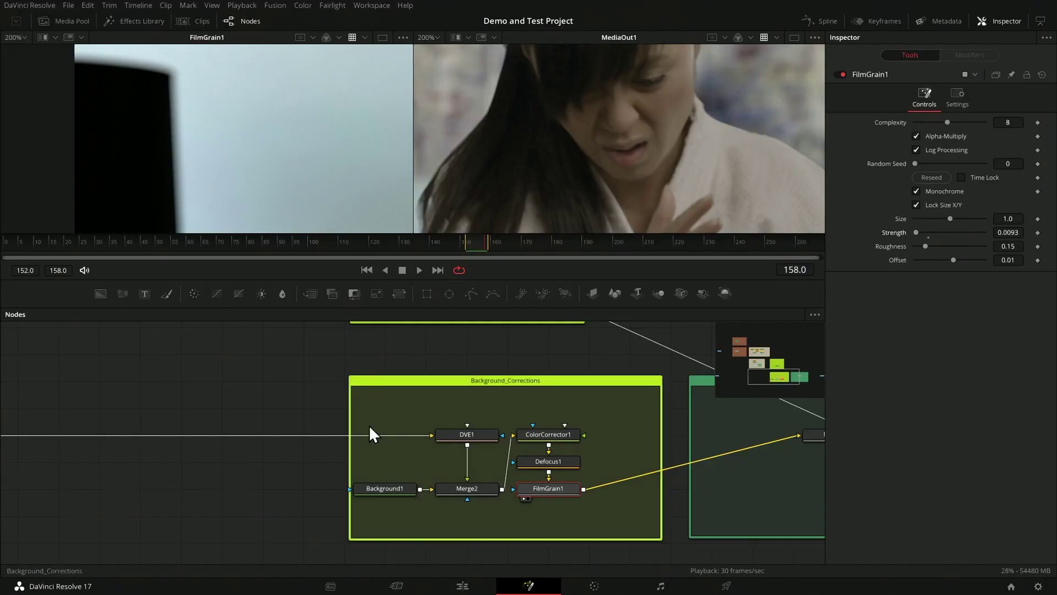
# Shift MatteControl5 along in ForegroundCorrections and insert a Color Corrector node between MatteControl3 and MatteControl5.
pyautogui.scroll(1, 679, 440)
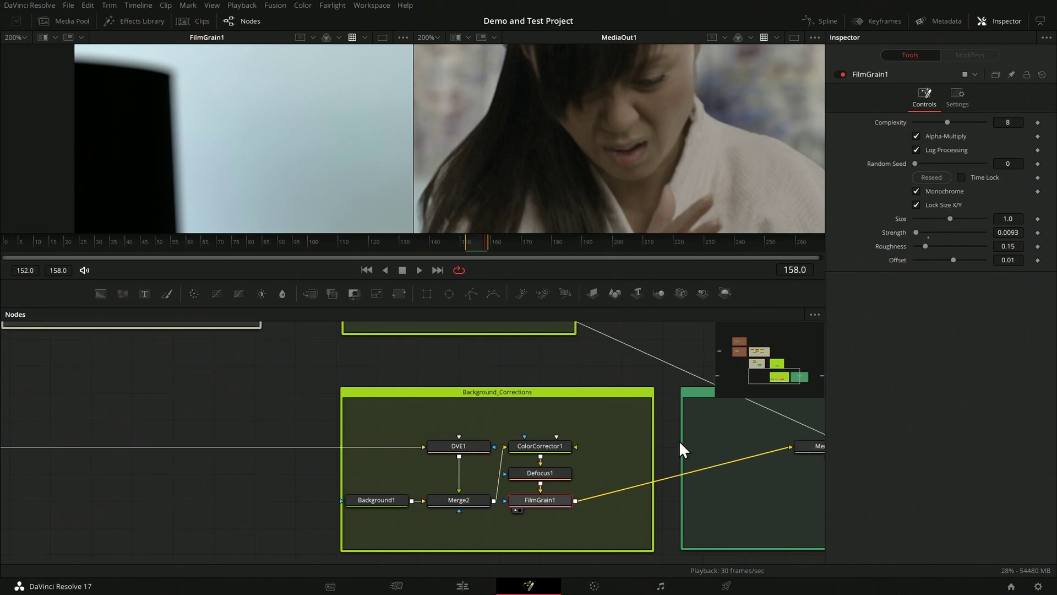
pyautogui.scroll(-2, 540, 366)
pyautogui.scroll(-3, 543, 367)
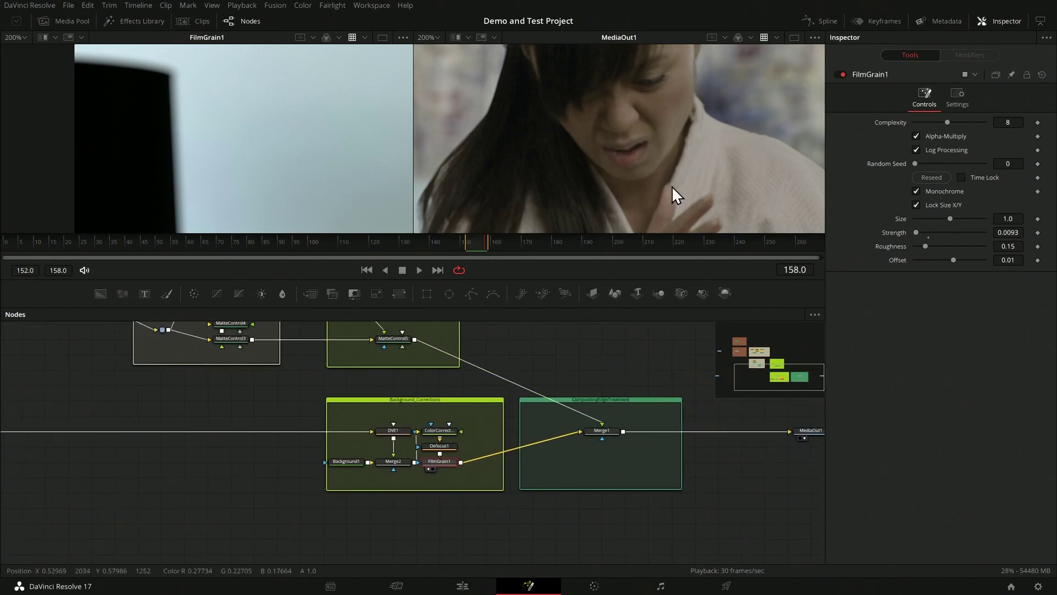
pyautogui.scroll(-5, 691, 145)
pyautogui.scroll(-3, 664, 113)
pyautogui.scroll(1, 569, 197)
pyautogui.scroll(2, 613, 390)
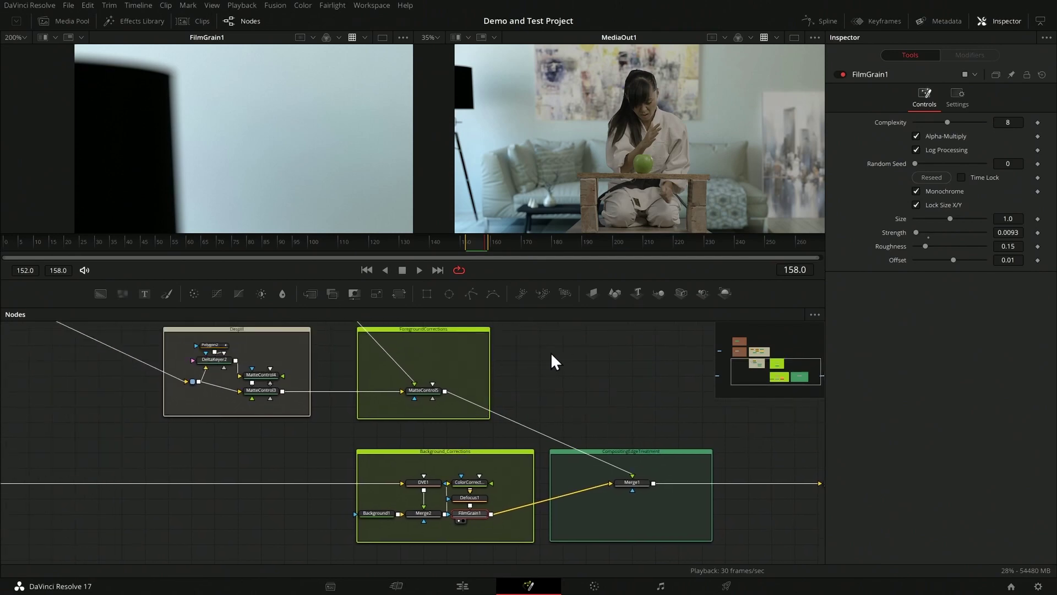
pyautogui.scroll(4, 500, 412)
pyautogui.scroll(-2, 530, 411)
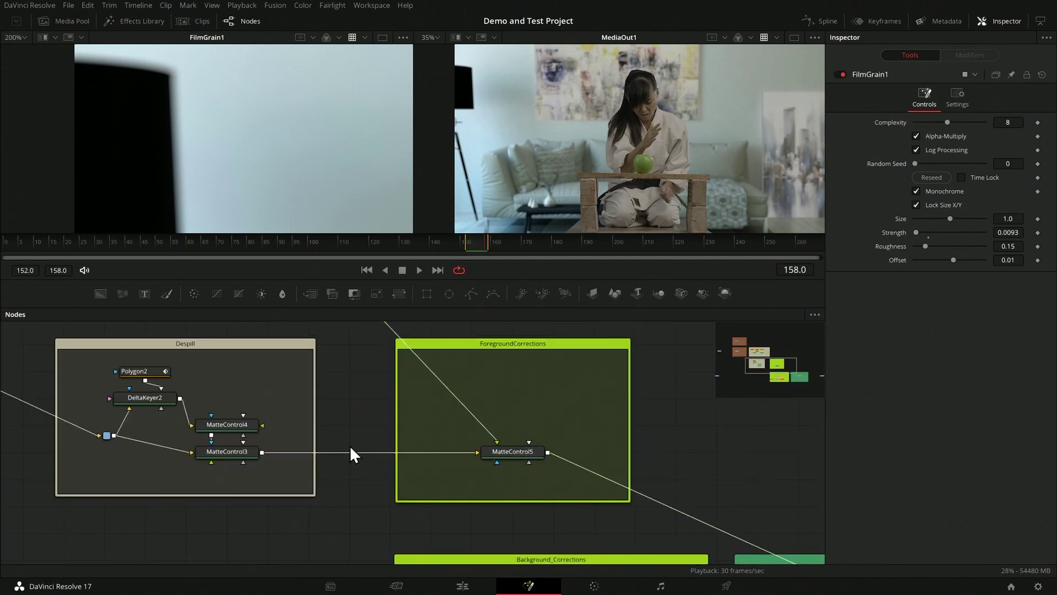
pyautogui.moveTo(549, 447); pyautogui.dragTo(589, 447)
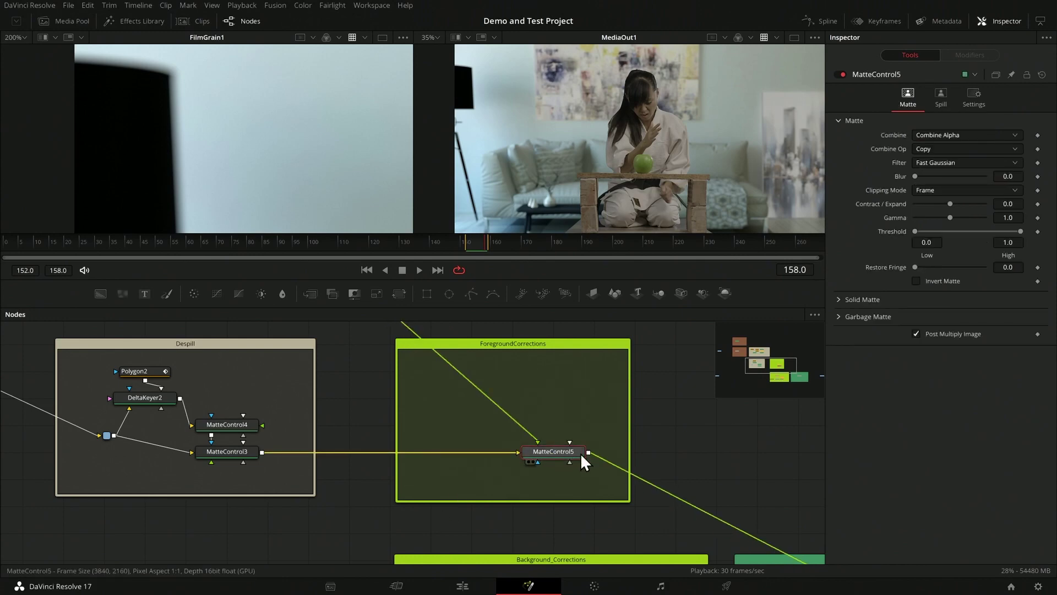
pyautogui.click(419, 355)
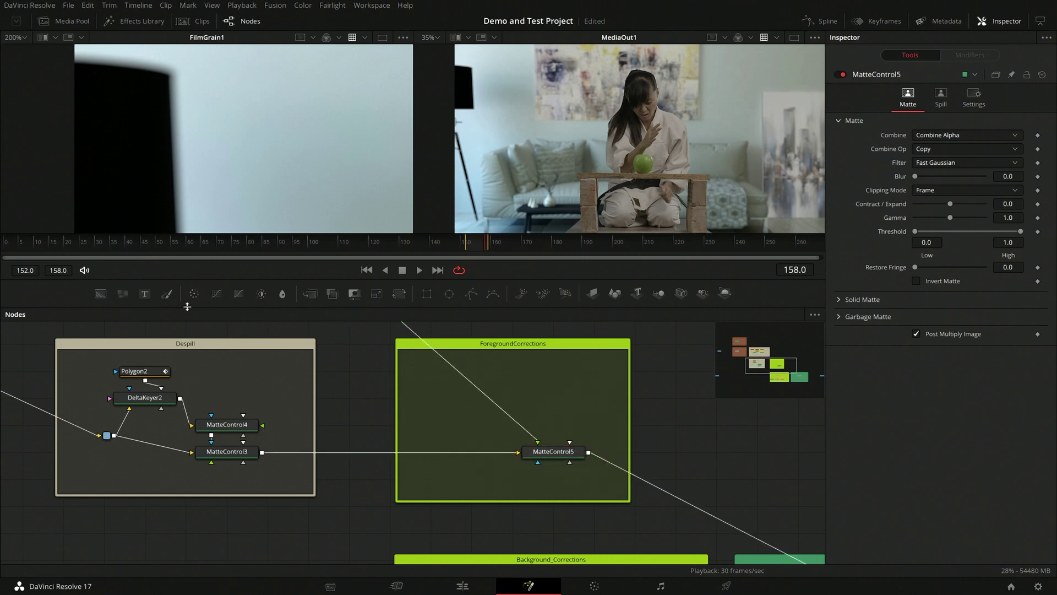
pyautogui.moveTo(194, 289); pyautogui.dragTo(436, 452)
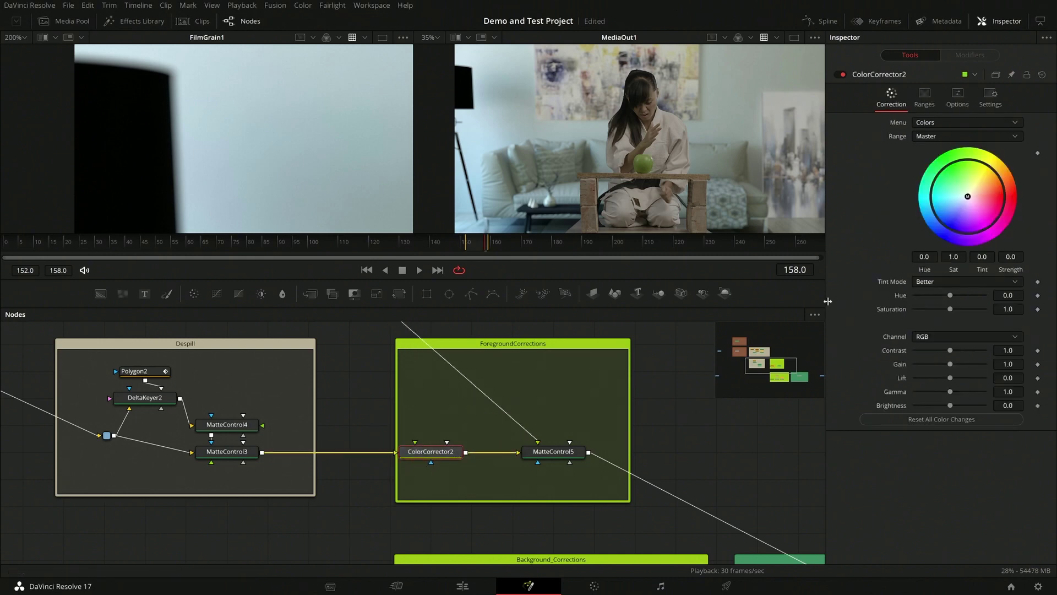
# Set ColorCorrector2's master Gain to about 1.39.
pyautogui.scroll(3, 673, 122)
pyautogui.scroll(-2, 675, 122)
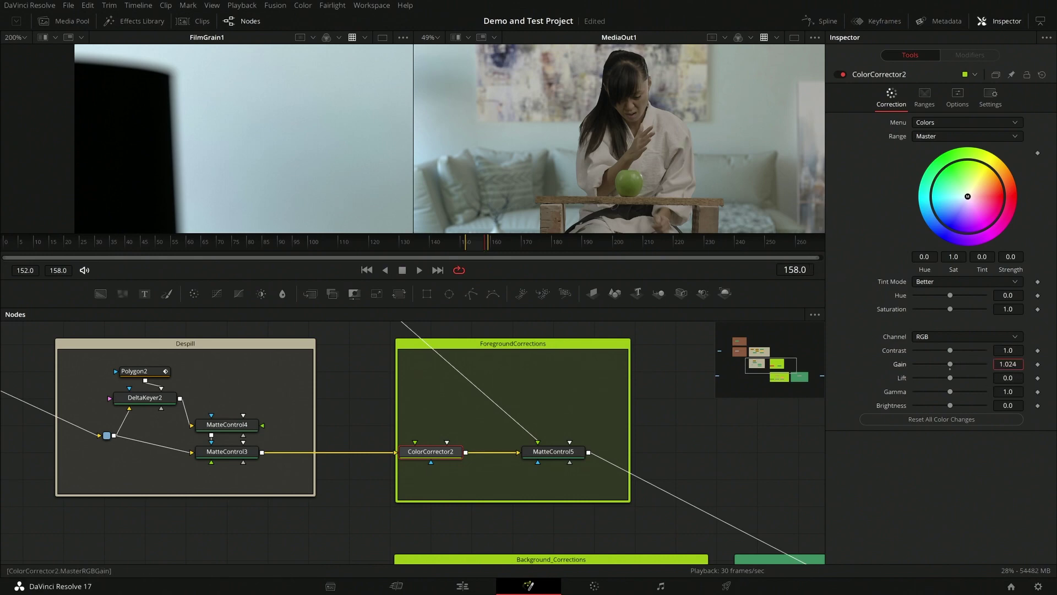
pyautogui.moveTo(950, 366); pyautogui.dragTo(952, 366)
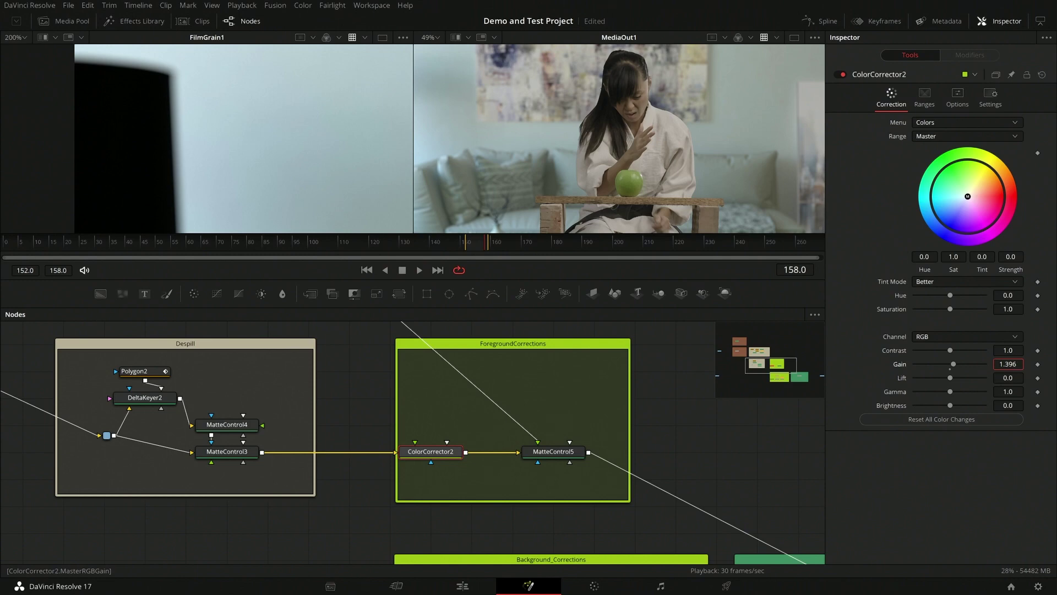
pyautogui.scroll(-1, 676, 136)
# View ColorCorrector2 in place of FilmGrain1 and switch that viewer to a Waveform fitted to its frame.
pyautogui.moveTo(472, 451); pyautogui.dragTo(208, 140)
pyautogui.rightClick(207, 133)
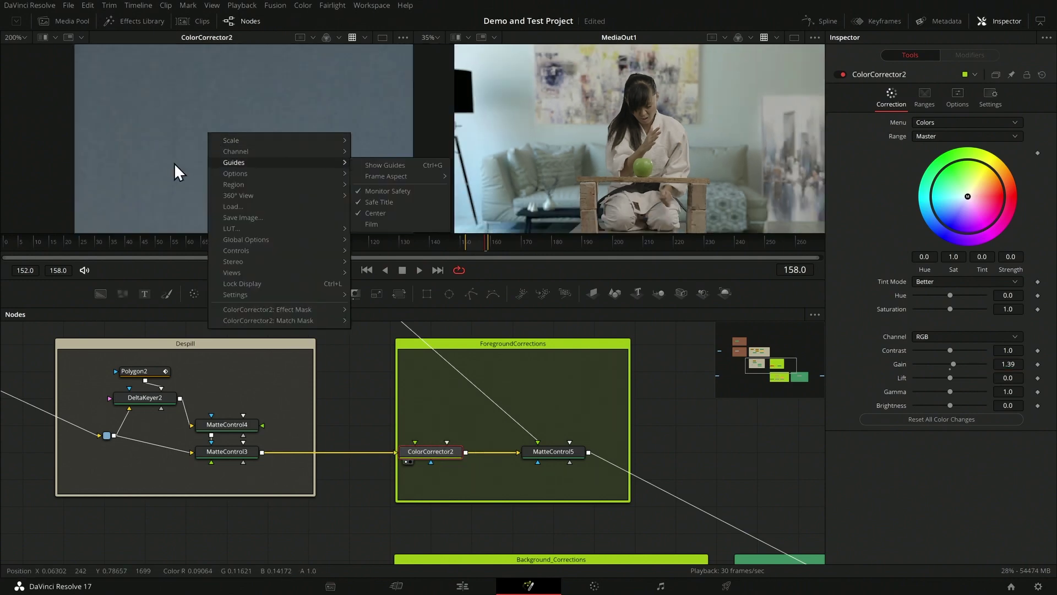
pyautogui.moveTo(233, 265)
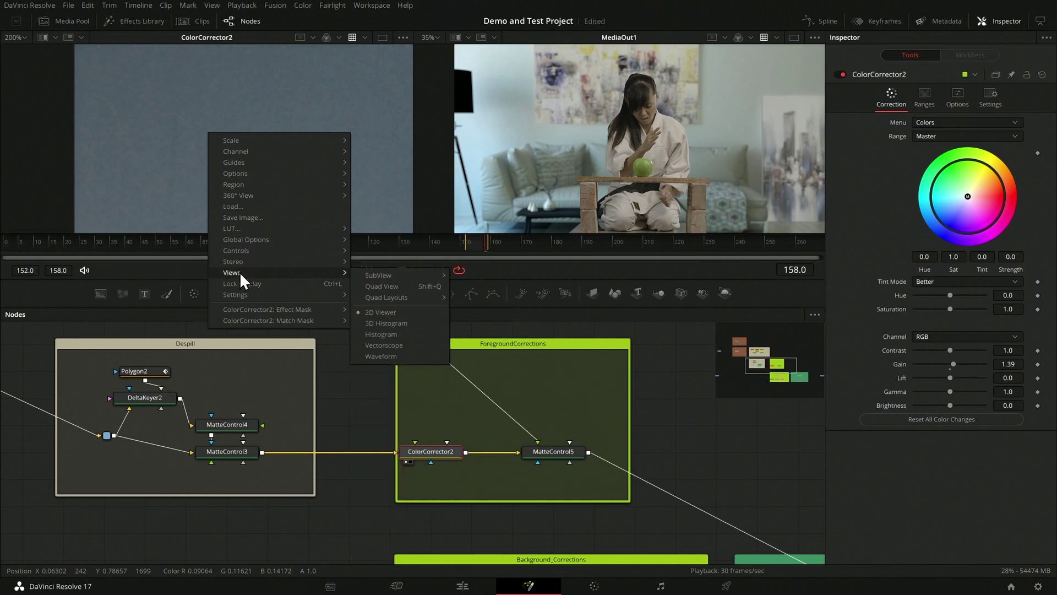
pyautogui.click(392, 355)
pyautogui.hotkey('ctrl', 'f')
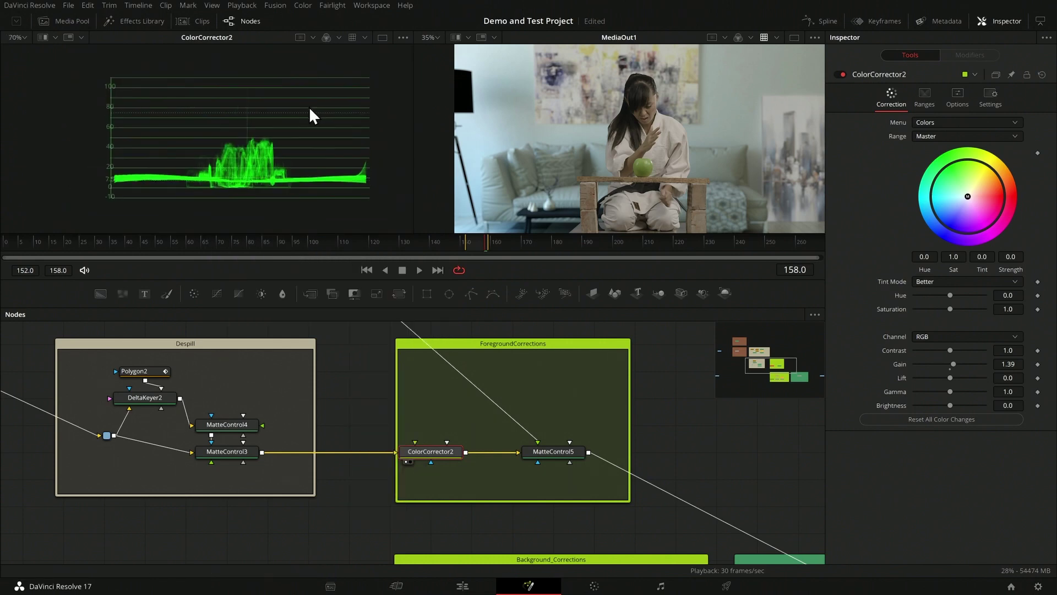
# Set the waveform to show red, green and blue side by side, and enlarge it to 99%.
pyautogui.rightClick(207, 132)
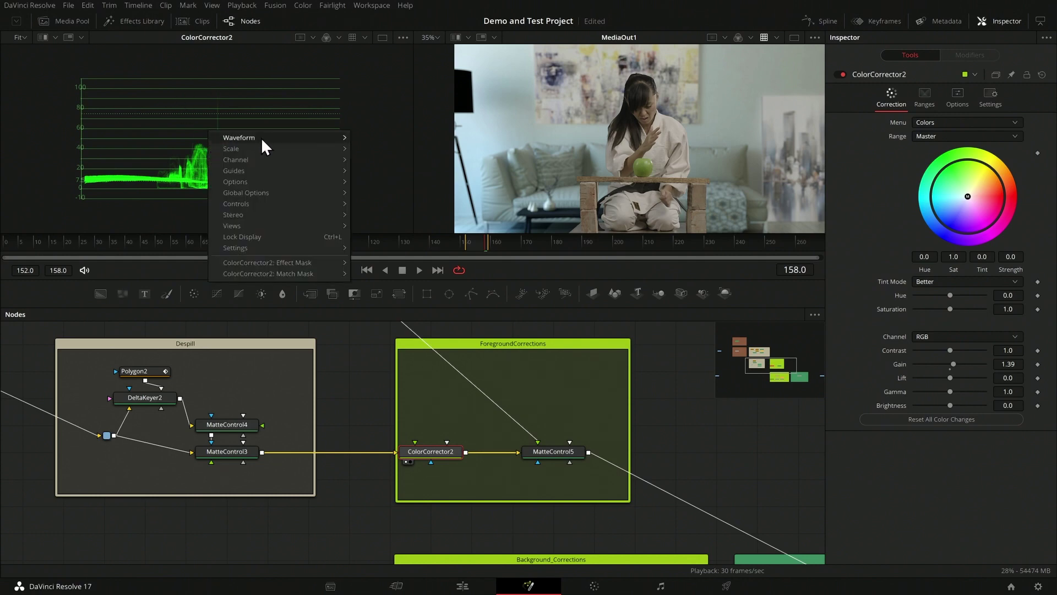
pyautogui.moveTo(261, 138)
pyautogui.click(372, 166)
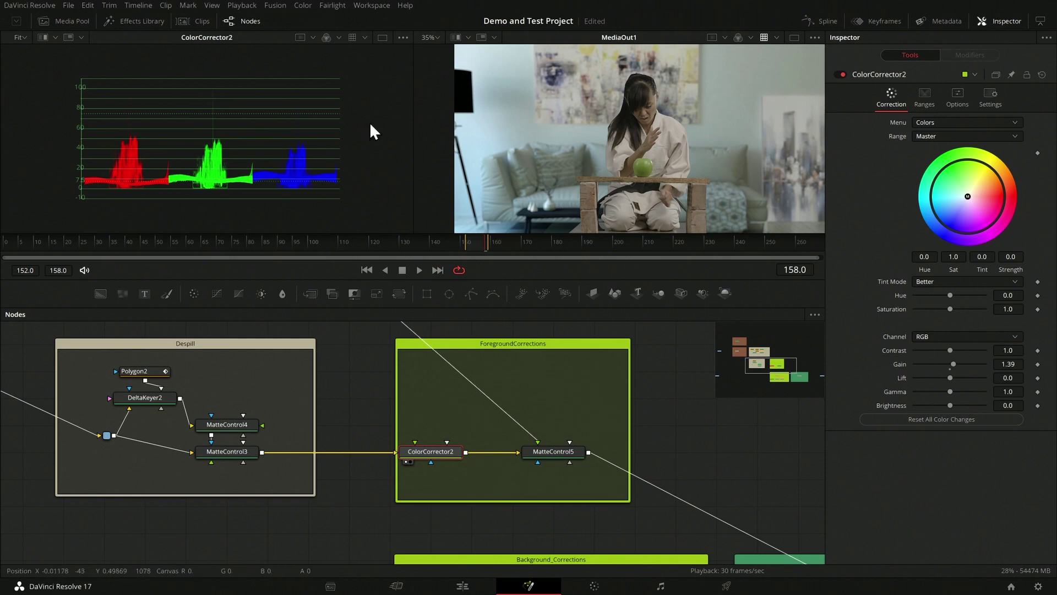
pyautogui.scroll(5, 222, 106)
pyautogui.moveTo(231, 63); pyautogui.dragTo(242, 85)
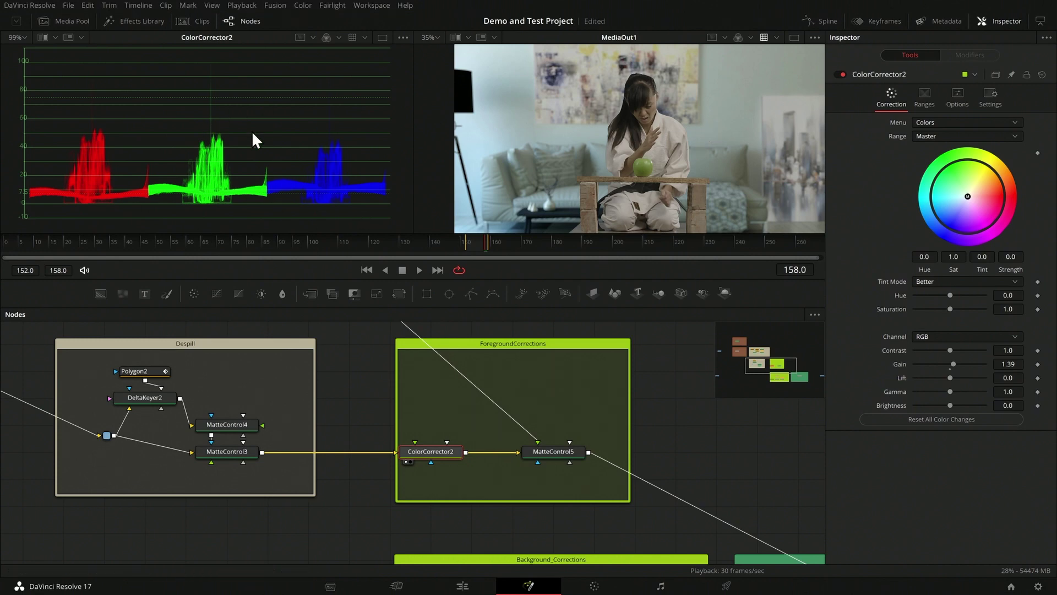
# Compare the waveforms of FilmGrain1 and MatteControl5 to judge background levels against foreground levels.
pyautogui.moveTo(607, 438); pyautogui.dragTo(538, 378)
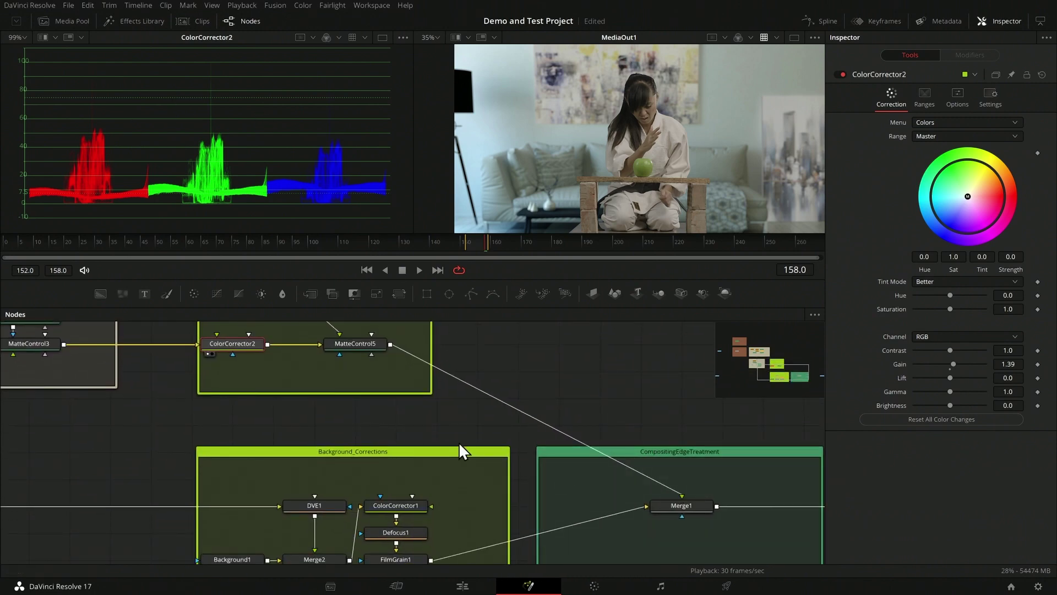
pyautogui.scroll(-2, 458, 442)
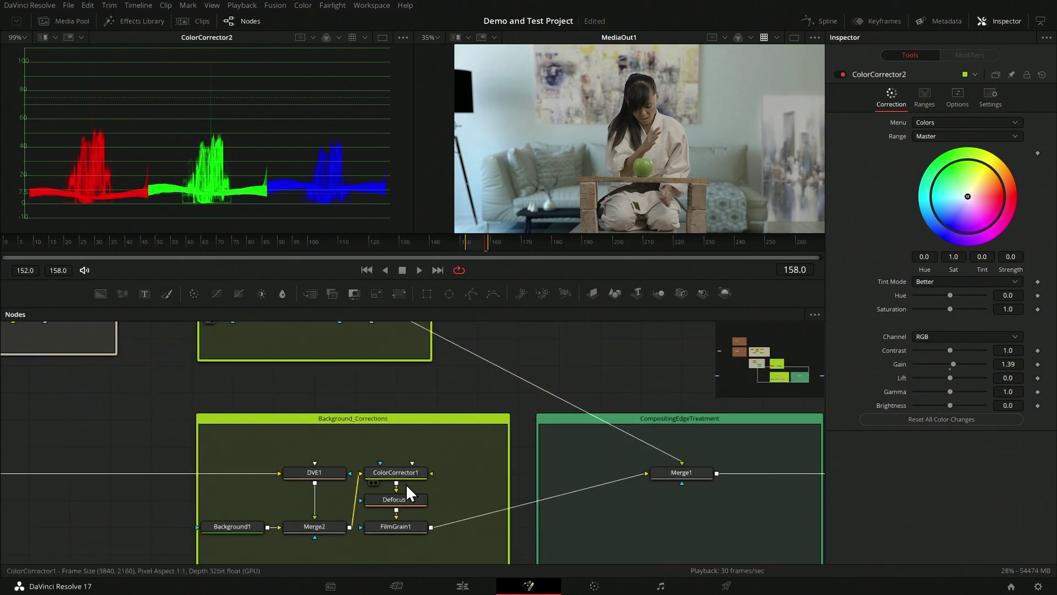
pyautogui.click(404, 526)
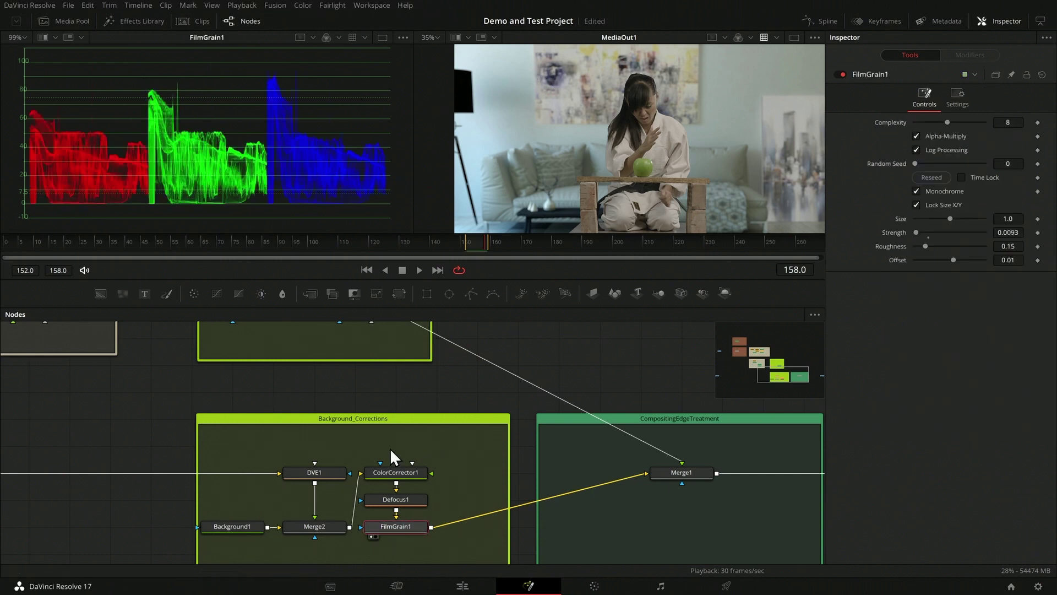
pyautogui.scroll(3, 390, 448)
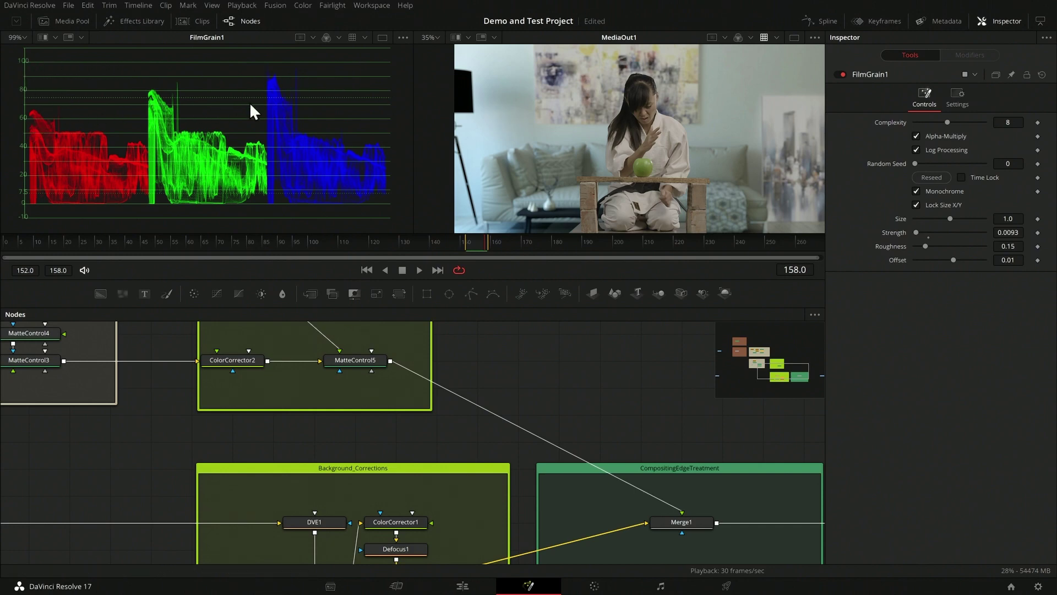
pyautogui.scroll(3, 376, 396)
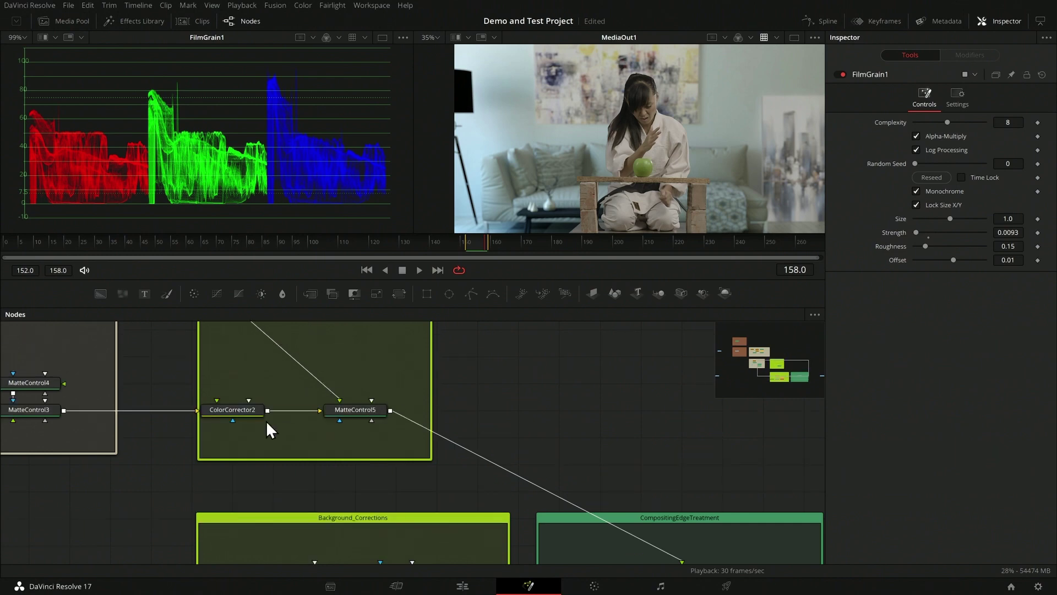
pyautogui.click(355, 410)
pyautogui.press('1')
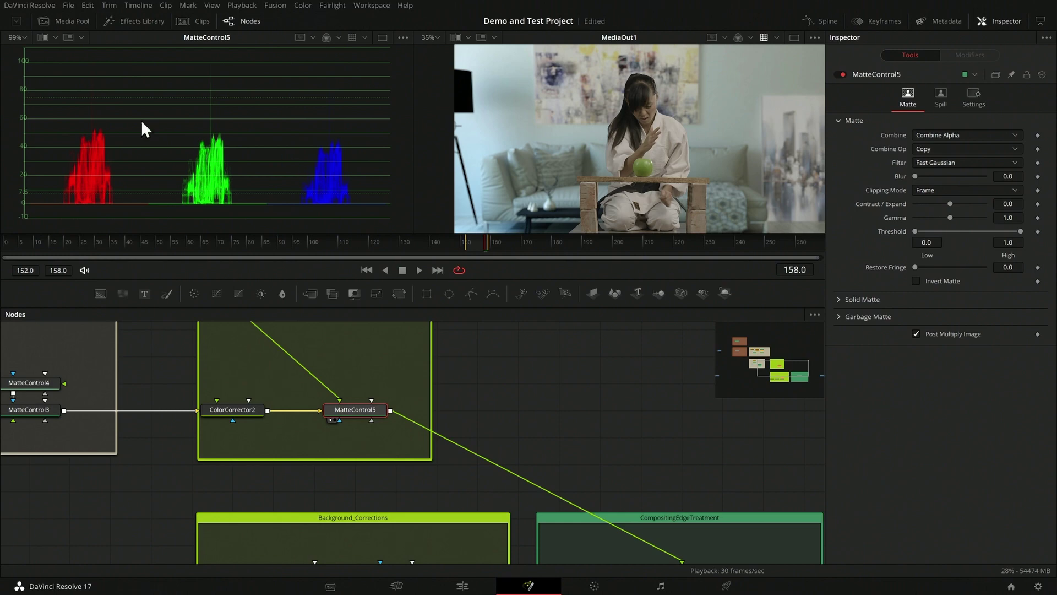
# Set ColorCorrector2's Gain to about 2.21 and push its color wheel toward blue-violet with a Strength of about 0.0862.
pyautogui.click(242, 410)
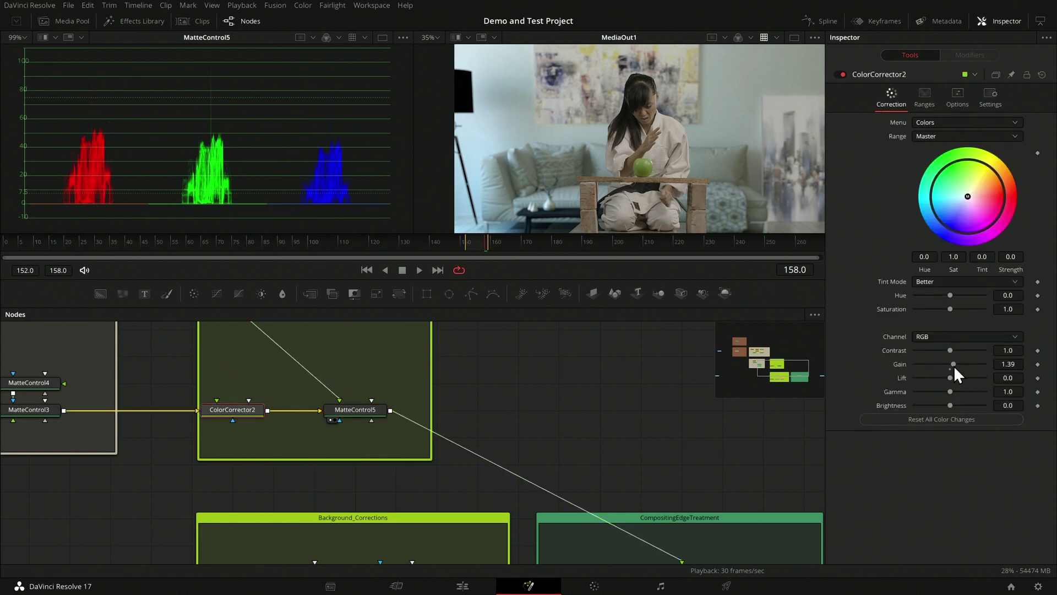
pyautogui.moveTo(951, 364)
pyautogui.mouseDown()
pyautogui.moveTo(971, 356)
pyautogui.moveTo(959, 357)
pyautogui.mouseUp()
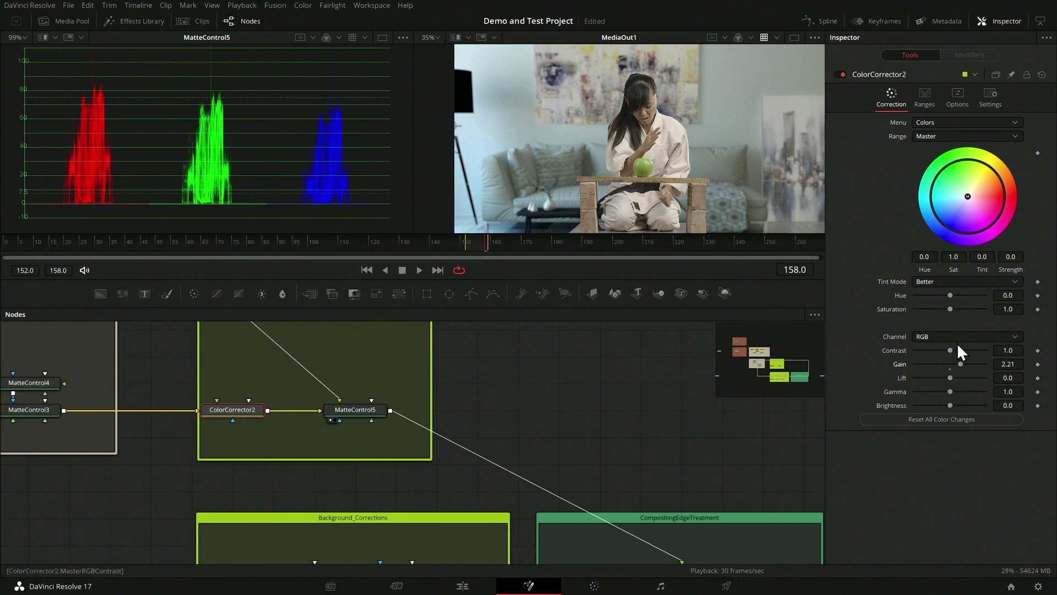
pyautogui.moveTo(969, 197)
pyautogui.mouseDown()
pyautogui.moveTo(985, 189)
pyautogui.moveTo(963, 205)
pyautogui.mouseUp()
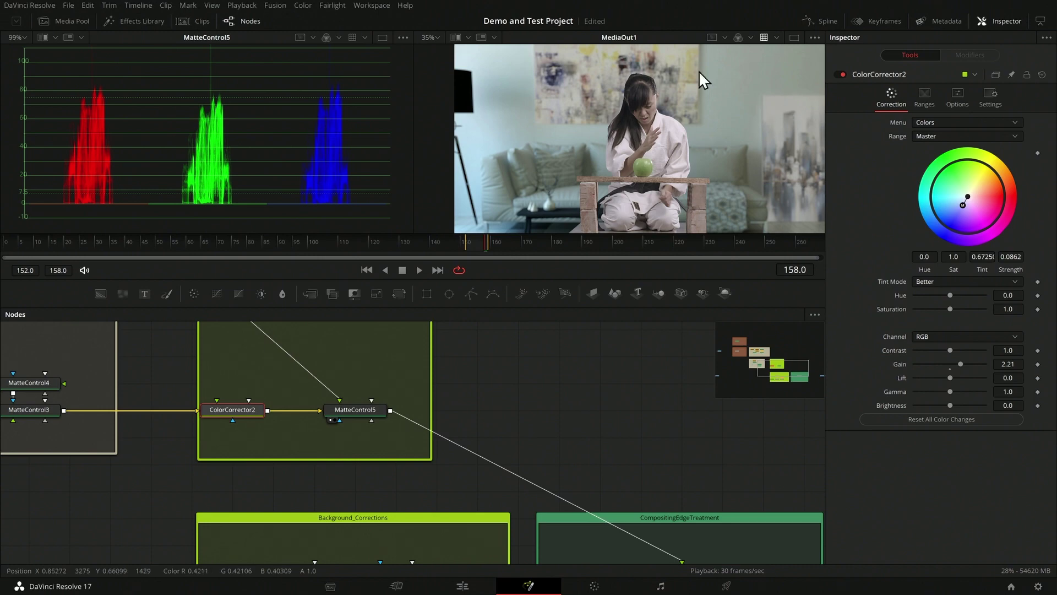
# Magnify the composite to 672% at the white robe's edge and inspect MatteControl5's matte settings.
pyautogui.scroll(-2, 721, 90)
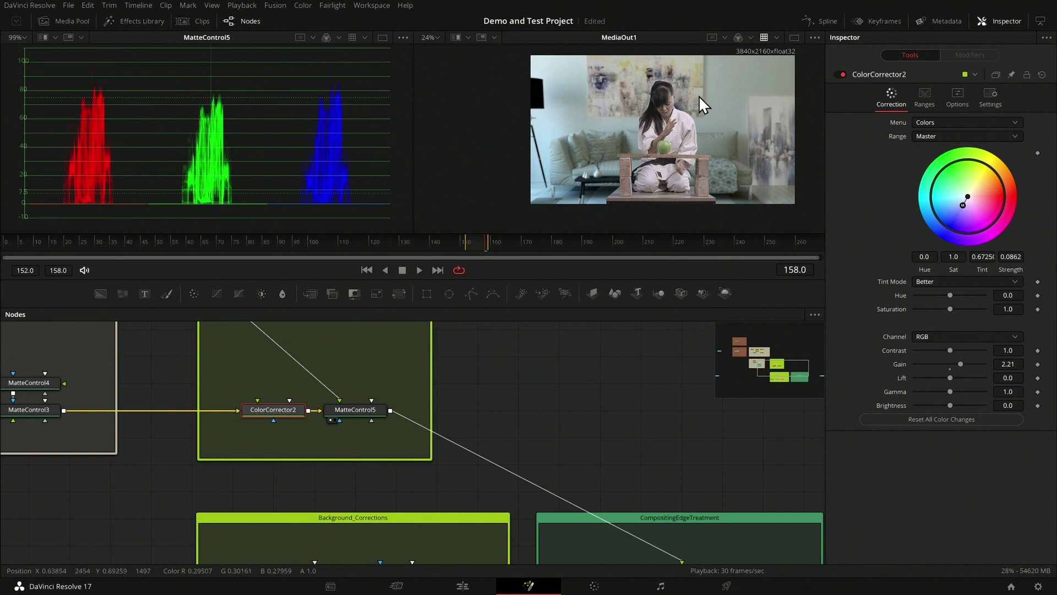
pyautogui.scroll(10, 698, 95)
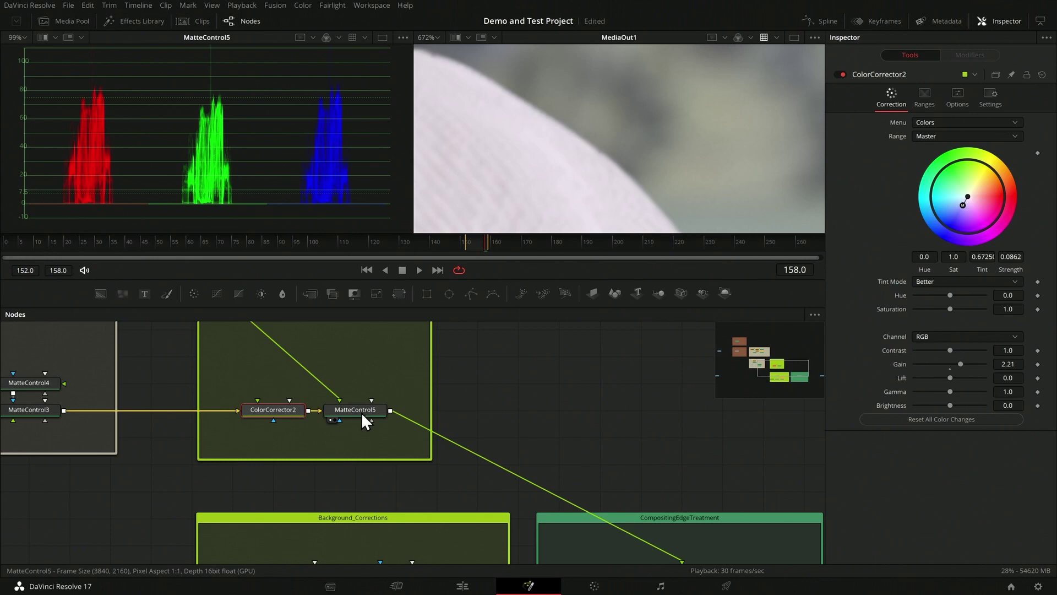
pyautogui.click(361, 412)
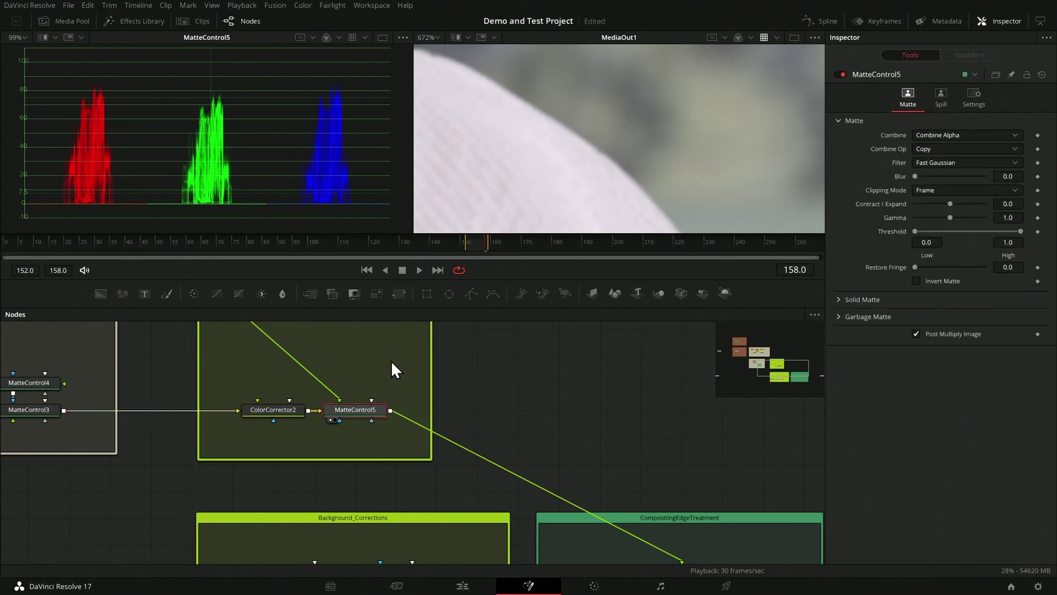
pyautogui.scroll(2, 391, 362)
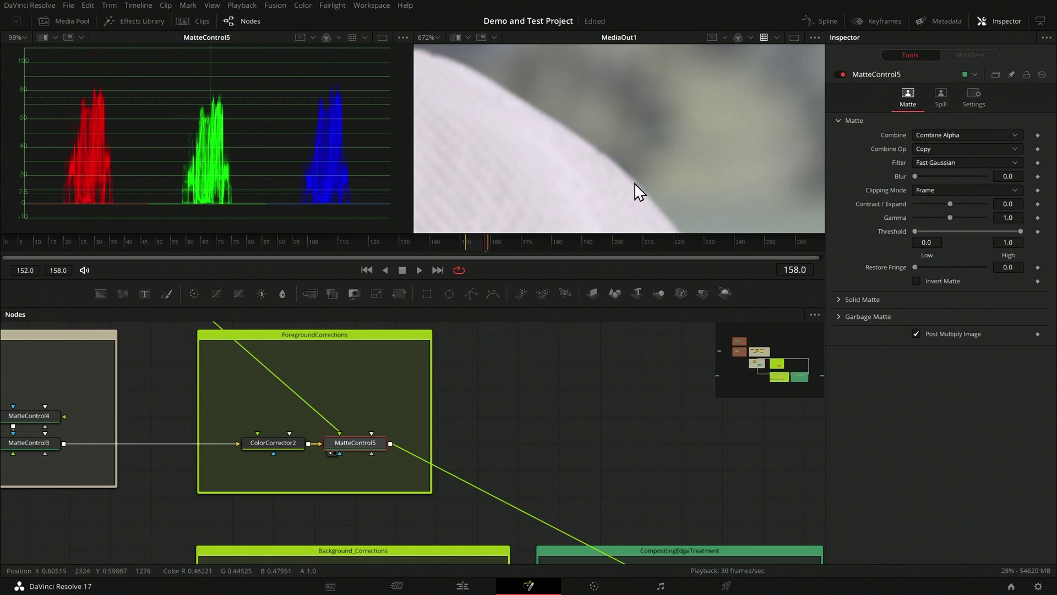
pyautogui.scroll(-3, 671, 441)
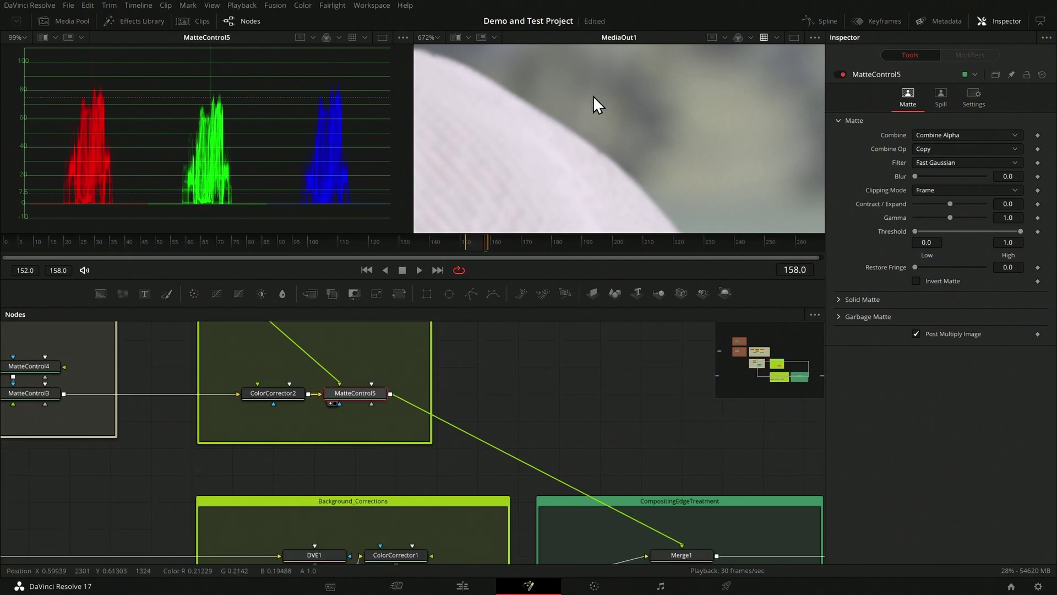
# View Merge1 in place of MediaOut1 and examine the hair edges at 84% alongside the AlphaExtraction nodes.
pyautogui.scroll(-3, 710, 471)
pyautogui.click(687, 507)
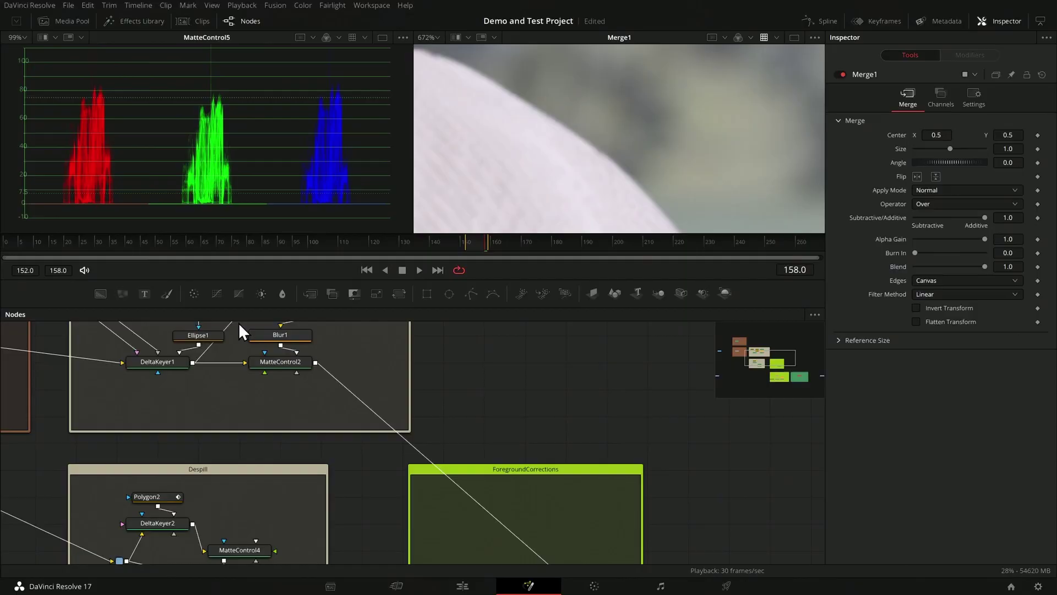
pyautogui.moveTo(154, 336); pyautogui.dragTo(176, 381)
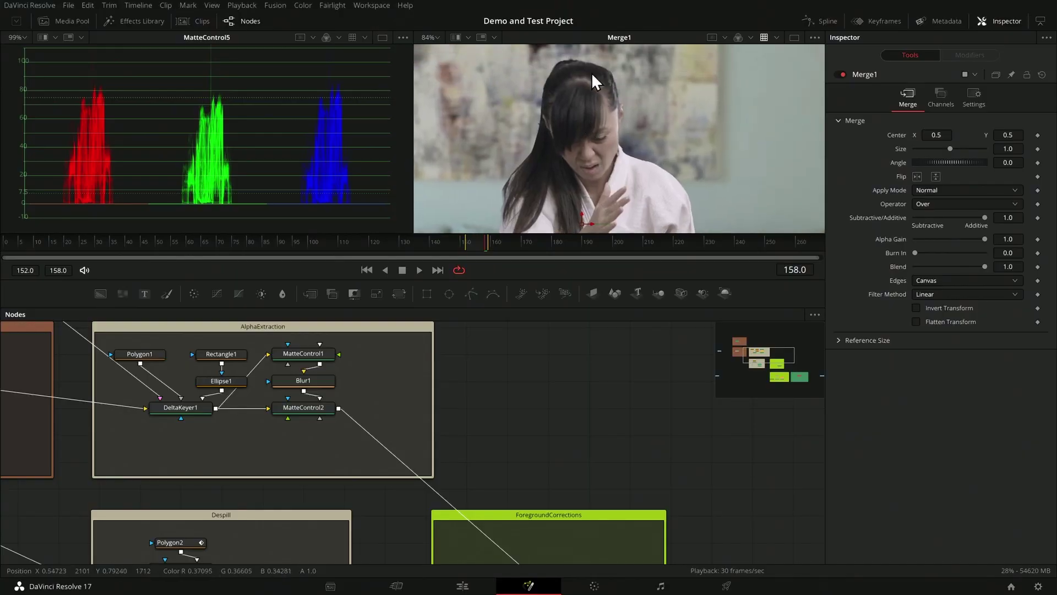
pyautogui.scroll(-5, 643, 359)
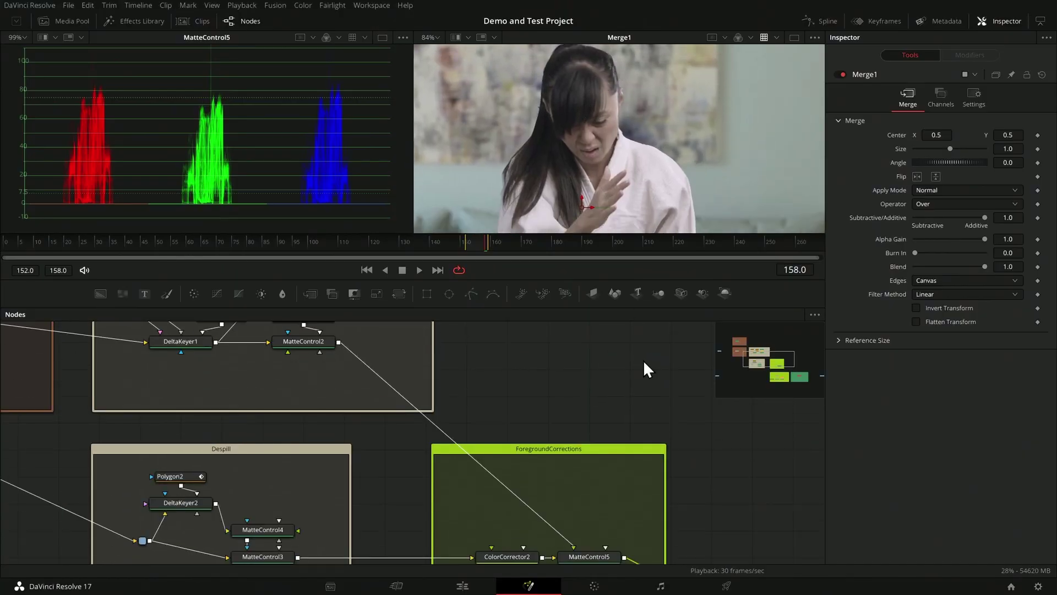
# Raise MatteControl5's spill Fringe Gamma to about 1.282, judging the woman's robe, hair and ear edges in the composite.
pyautogui.click(588, 511)
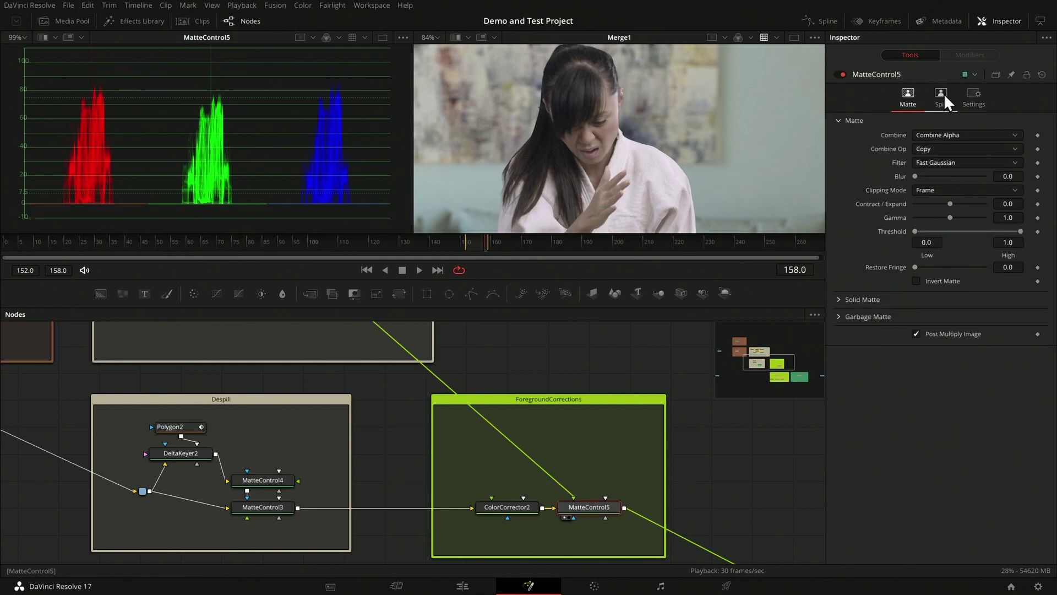
pyautogui.click(944, 93)
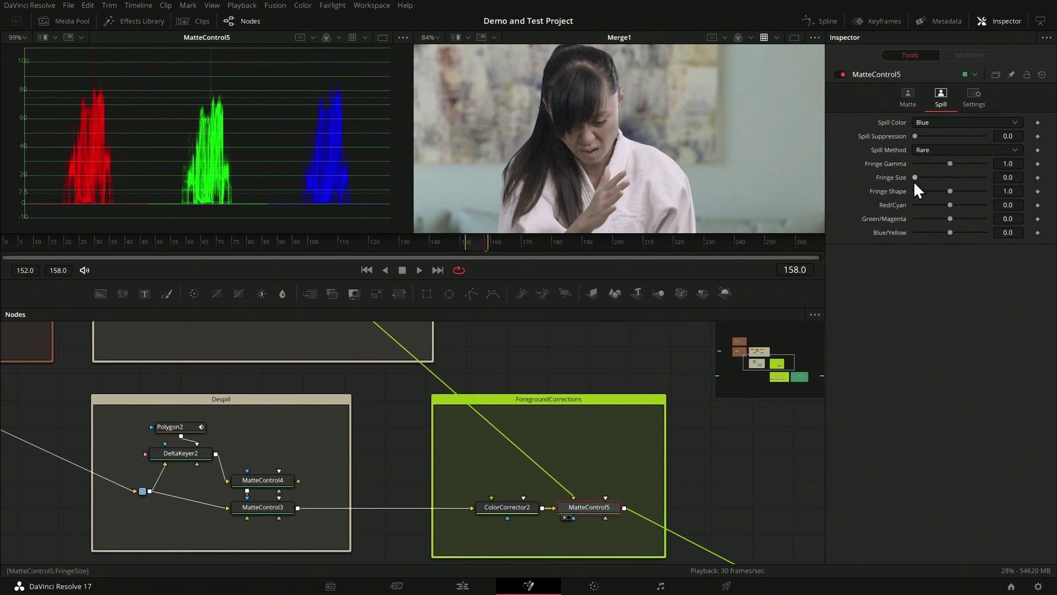
pyautogui.scroll(5, 667, 140)
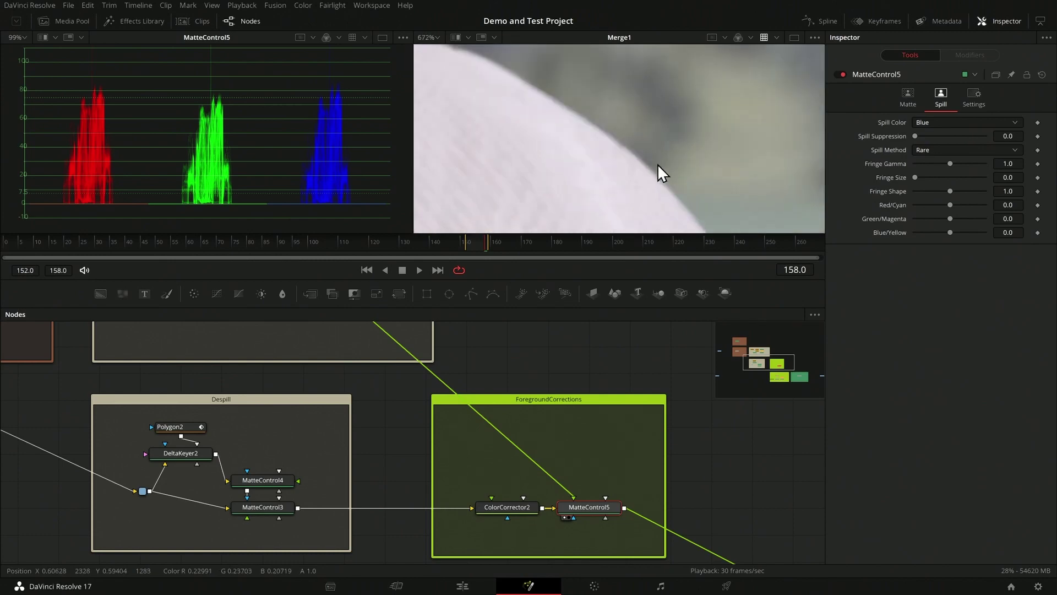
pyautogui.scroll(-6, 658, 142)
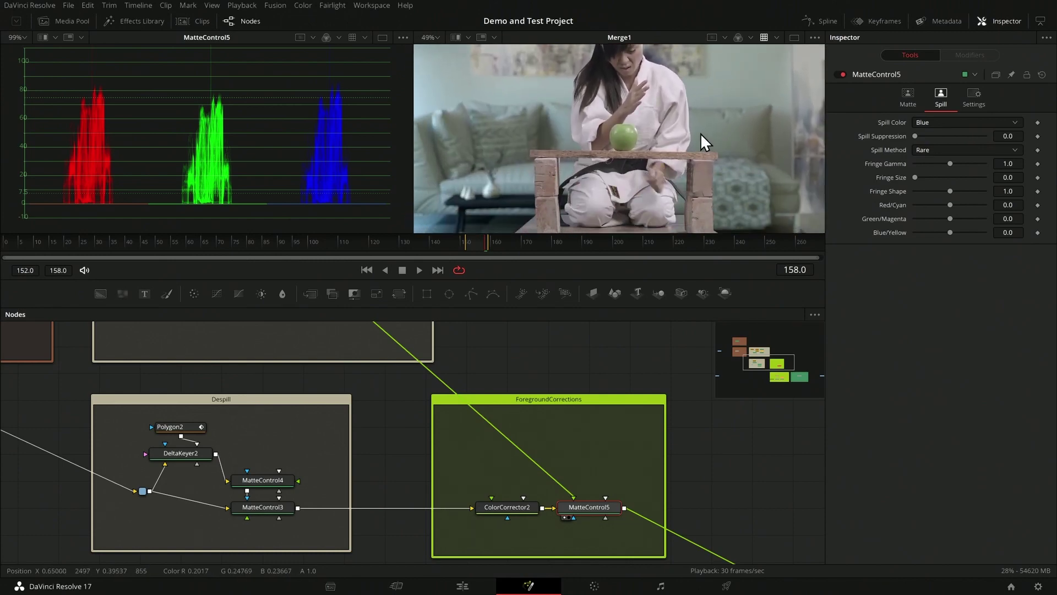
pyautogui.scroll(10, 634, 113)
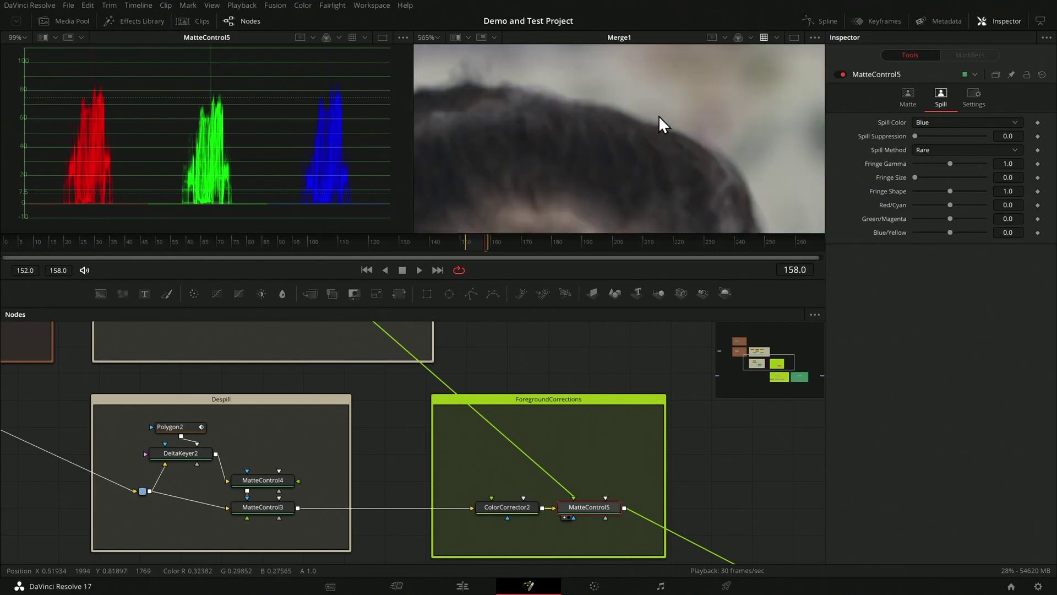
pyautogui.scroll(-6, 767, 132)
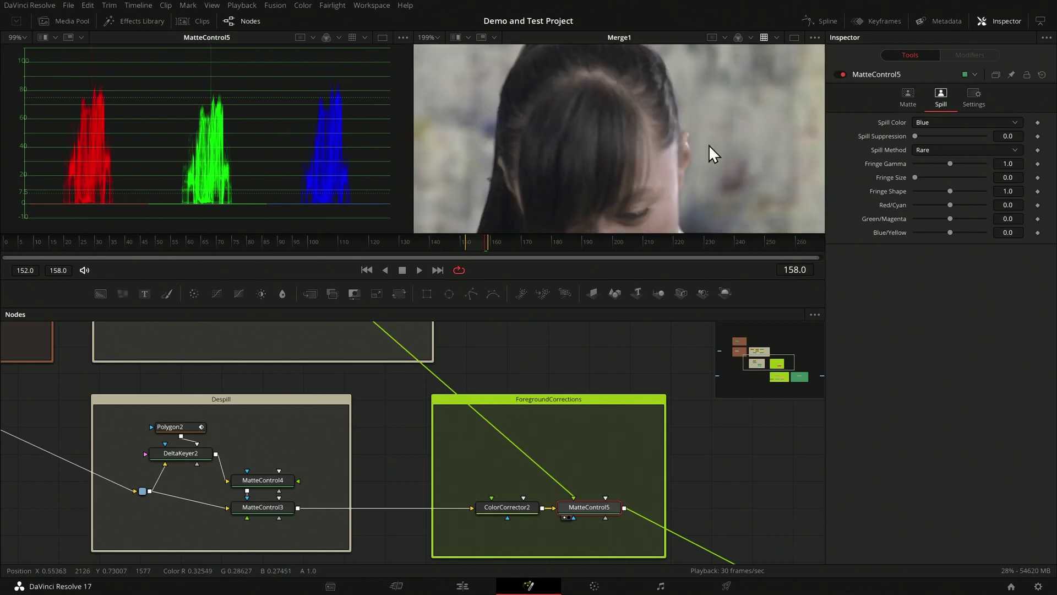
pyautogui.scroll(5, 677, 116)
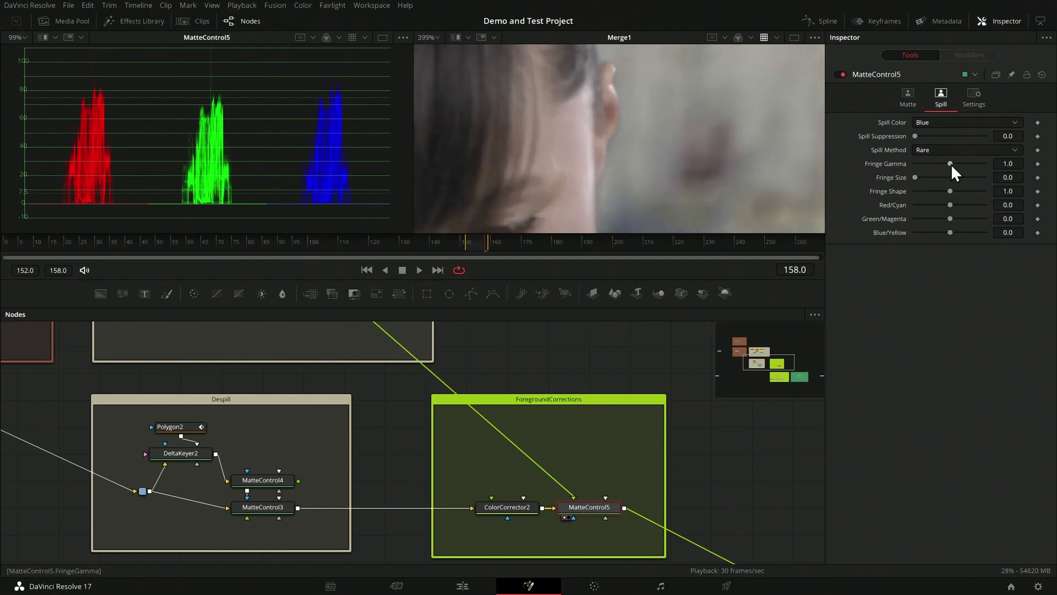
pyautogui.moveTo(951, 163)
pyautogui.mouseDown()
pyautogui.moveTo(962, 163)
pyautogui.moveTo(941, 164)
pyautogui.moveTo(950, 165)
pyautogui.mouseUp()
pyautogui.click(1010, 164)
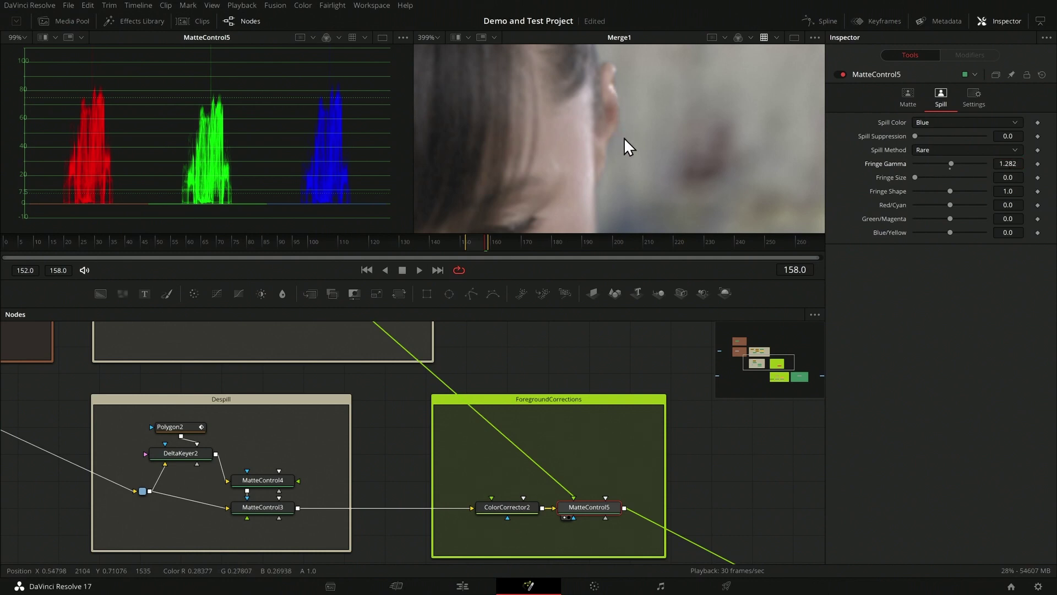
pyautogui.scroll(-2, 661, 97)
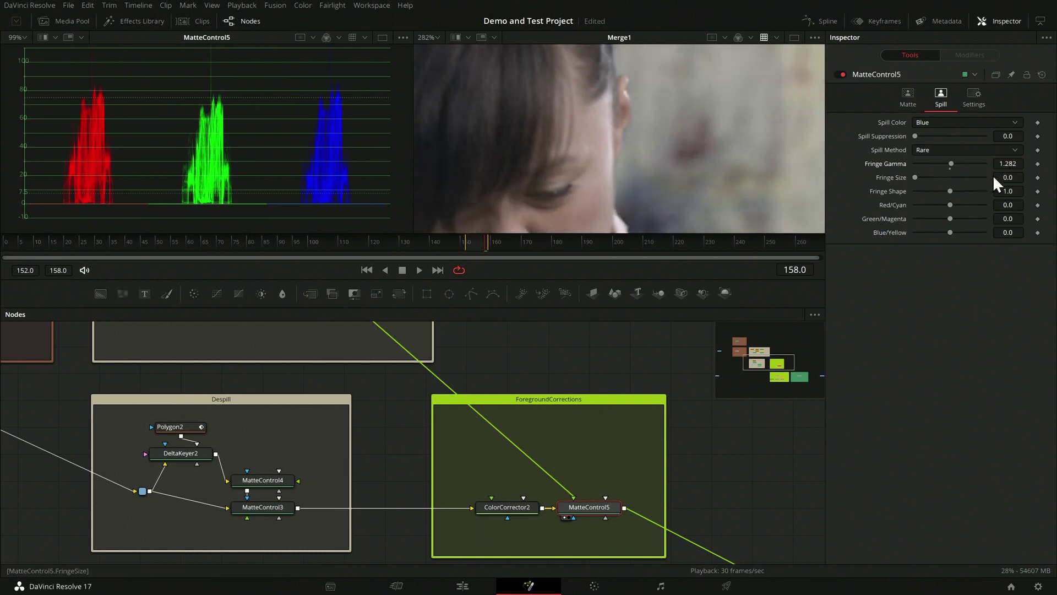
pyautogui.scroll(-2, 610, 70)
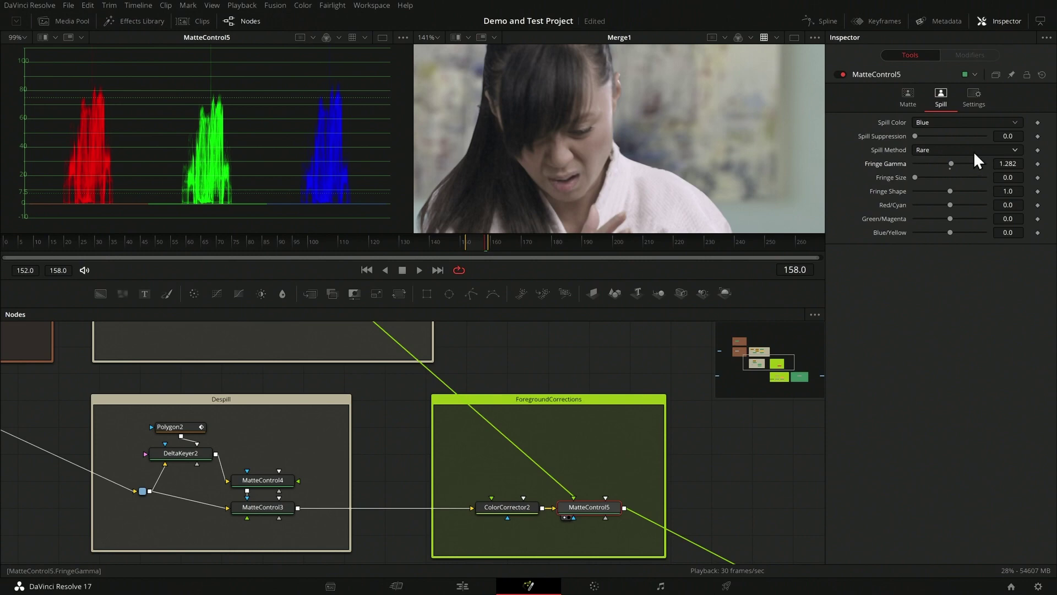